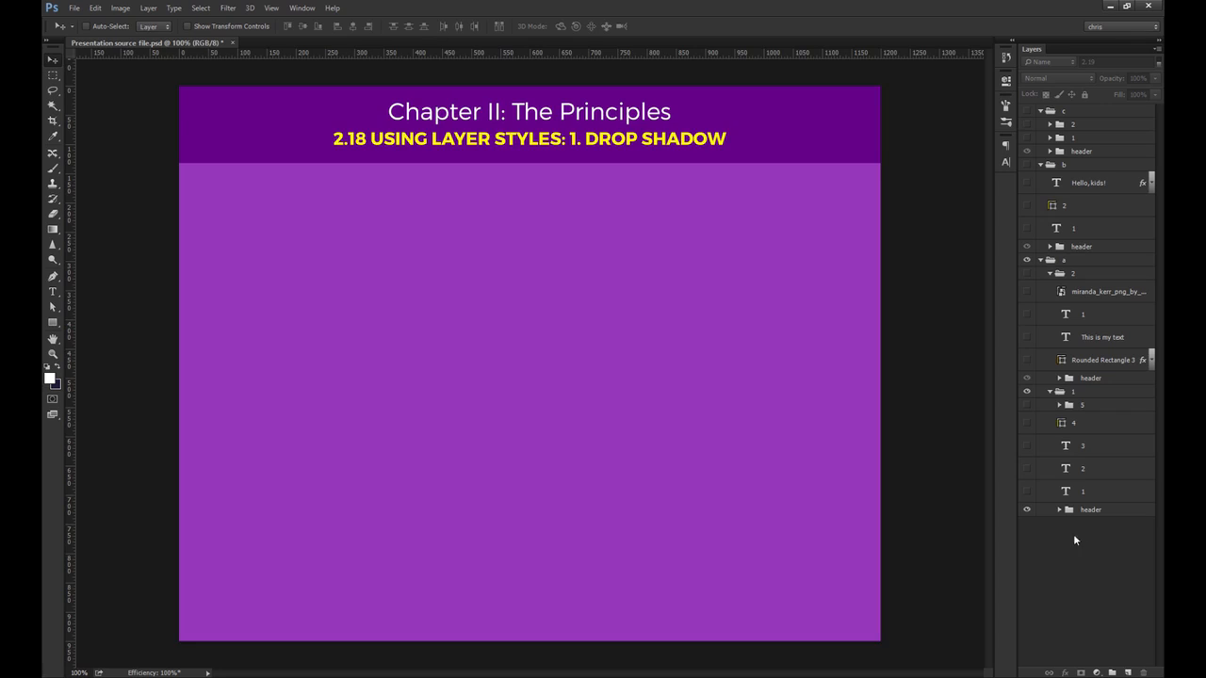
Step: Make text layer 1 and the yellow rounded rectangle layer 4 visible in group 1
{"action": "left_click", "coordinate": [1027, 491]}
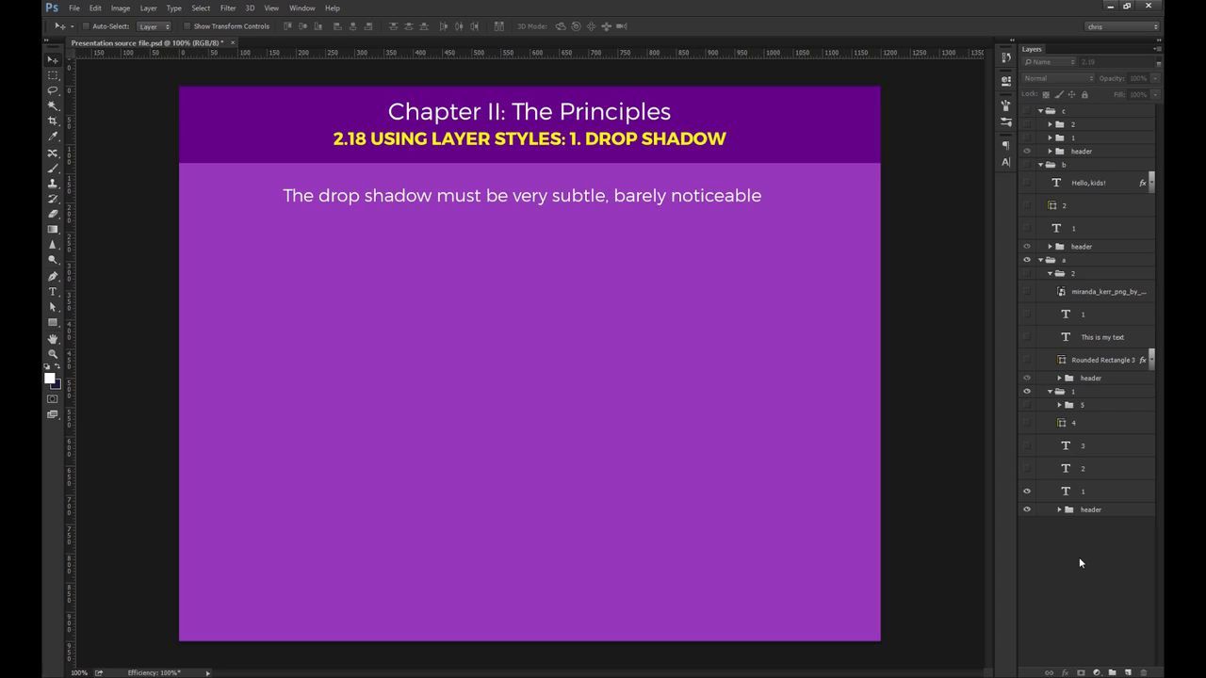
{"action": "left_click", "coordinate": [1027, 423]}
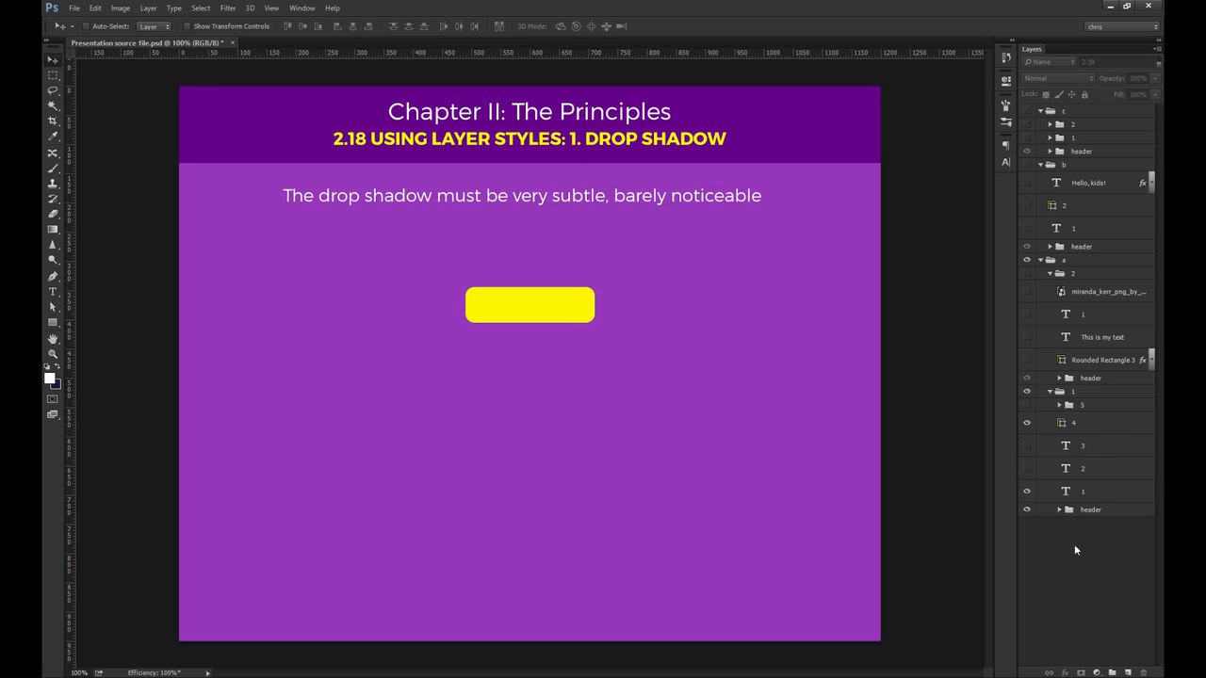
Step: Try a drop shadow on the yellow button using global light at an angle of 90°
{"action": "double_click", "coordinate": [1102, 425]}
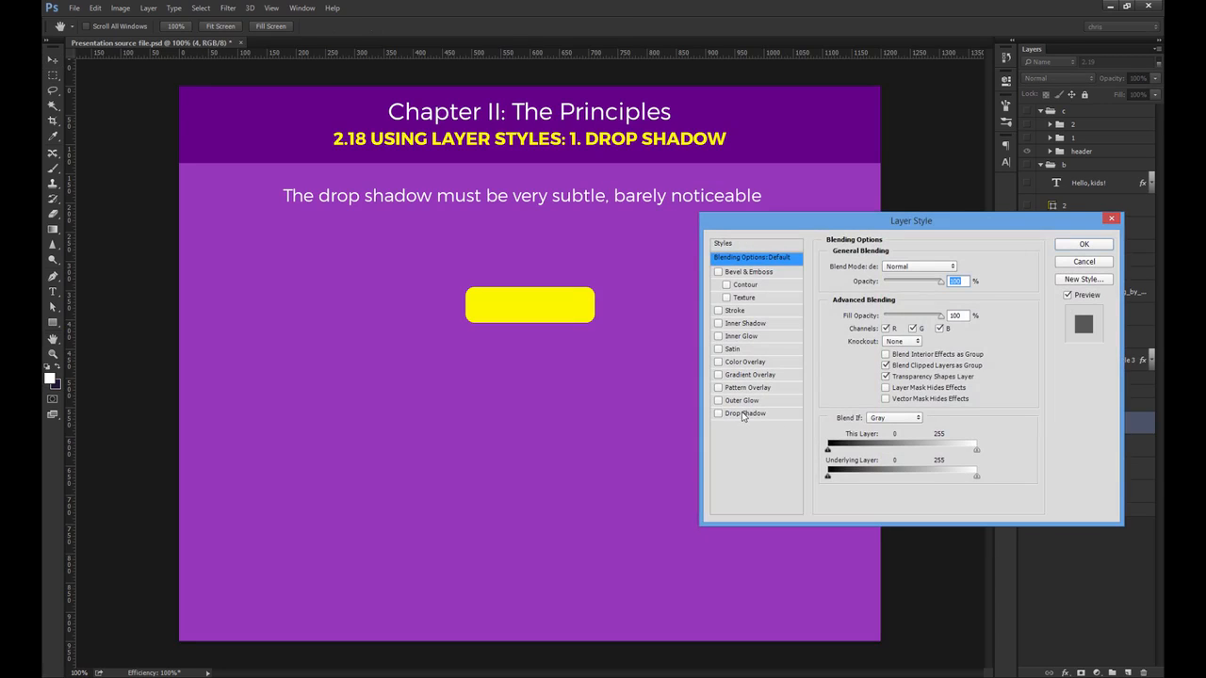
{"action": "left_click", "coordinate": [745, 415]}
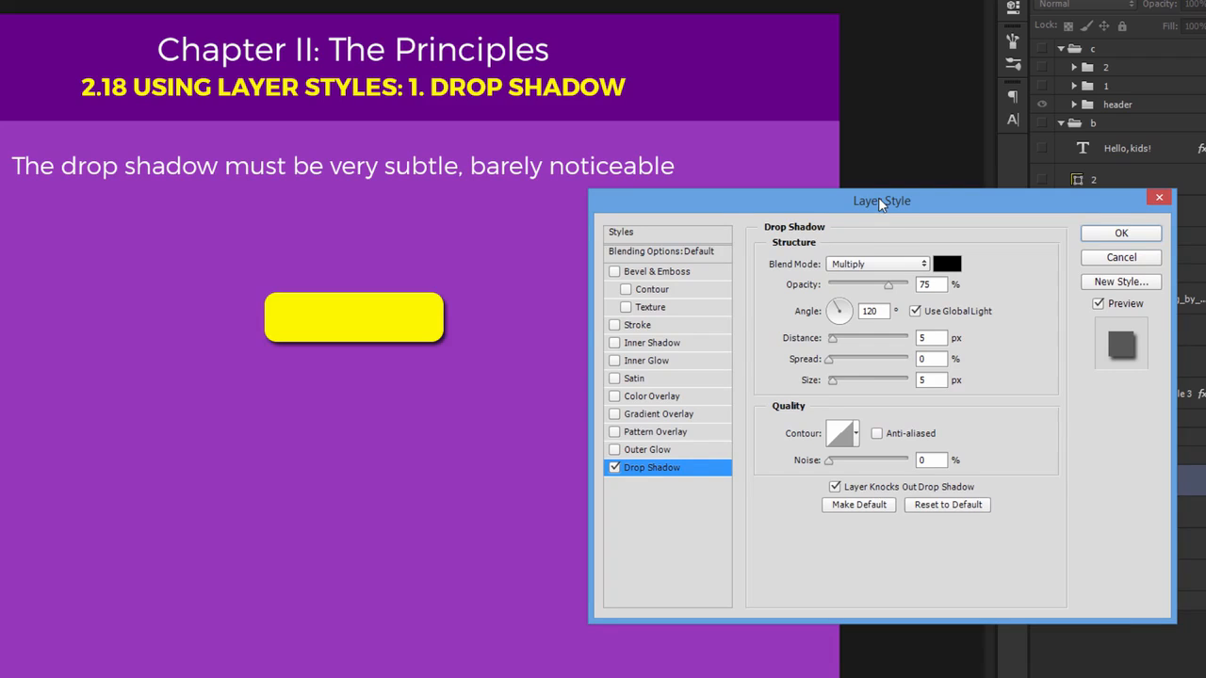
{"action": "left_click_drag", "start_coordinate": [878, 201], "coordinate": [789, 214]}
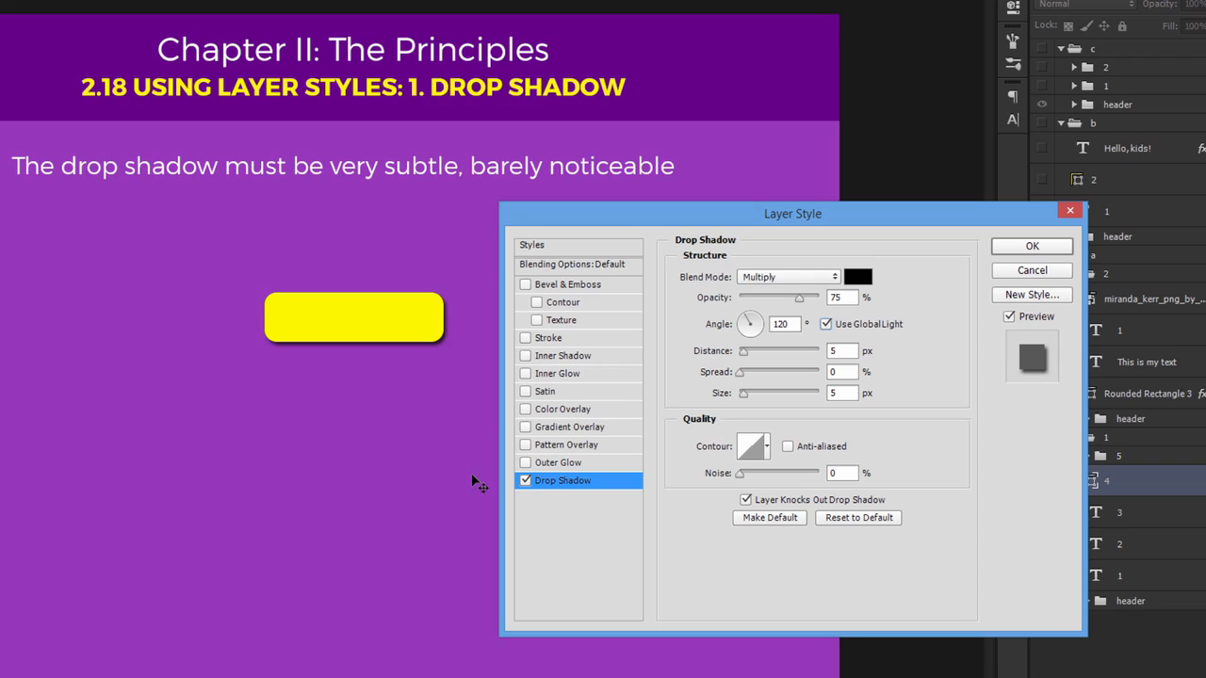
{"action": "double_click", "coordinate": [800, 326]}
{"action": "type", "text": "90"}
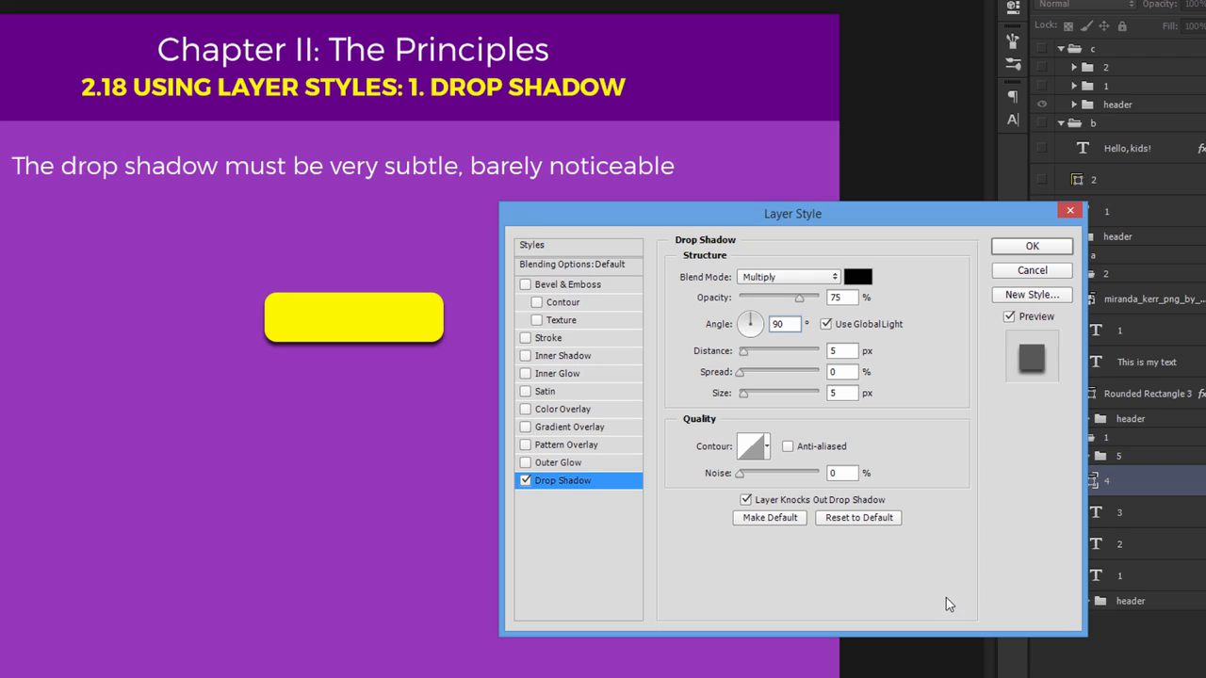
Step: Turn off global light for the button's shadow, try angles of 90° and 120°, and discard the effect
{"action": "left_click", "coordinate": [826, 323]}
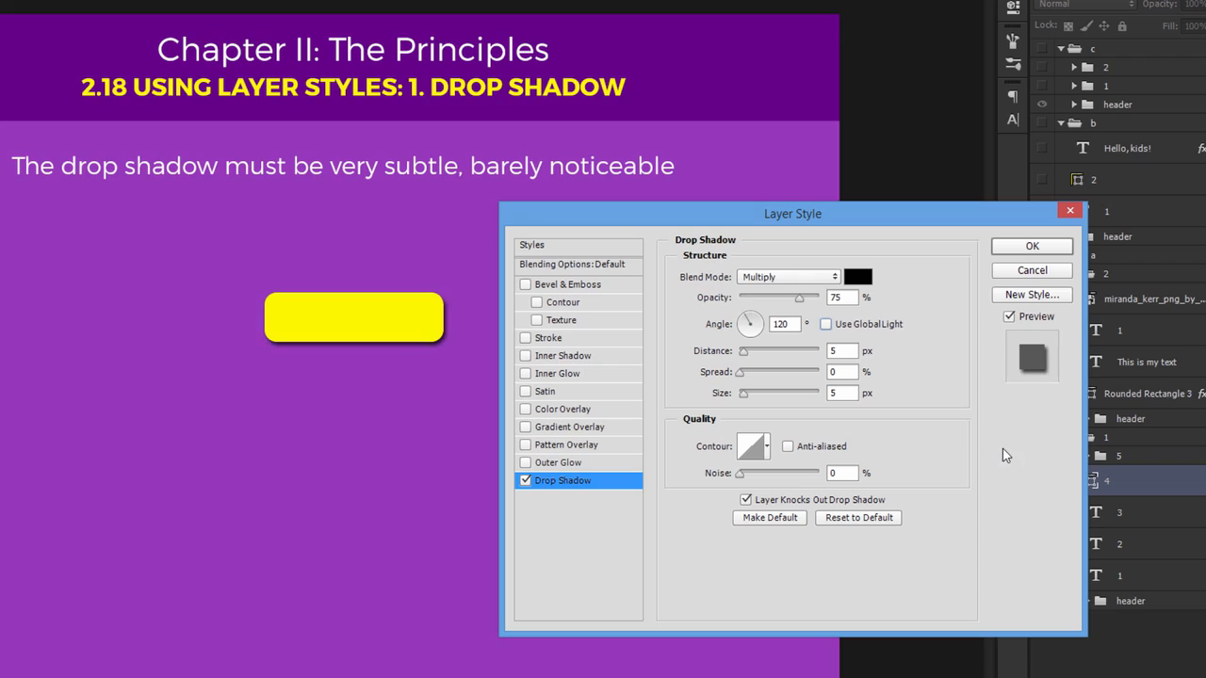
{"action": "double_click", "coordinate": [781, 323]}
{"action": "type", "text": "90"}
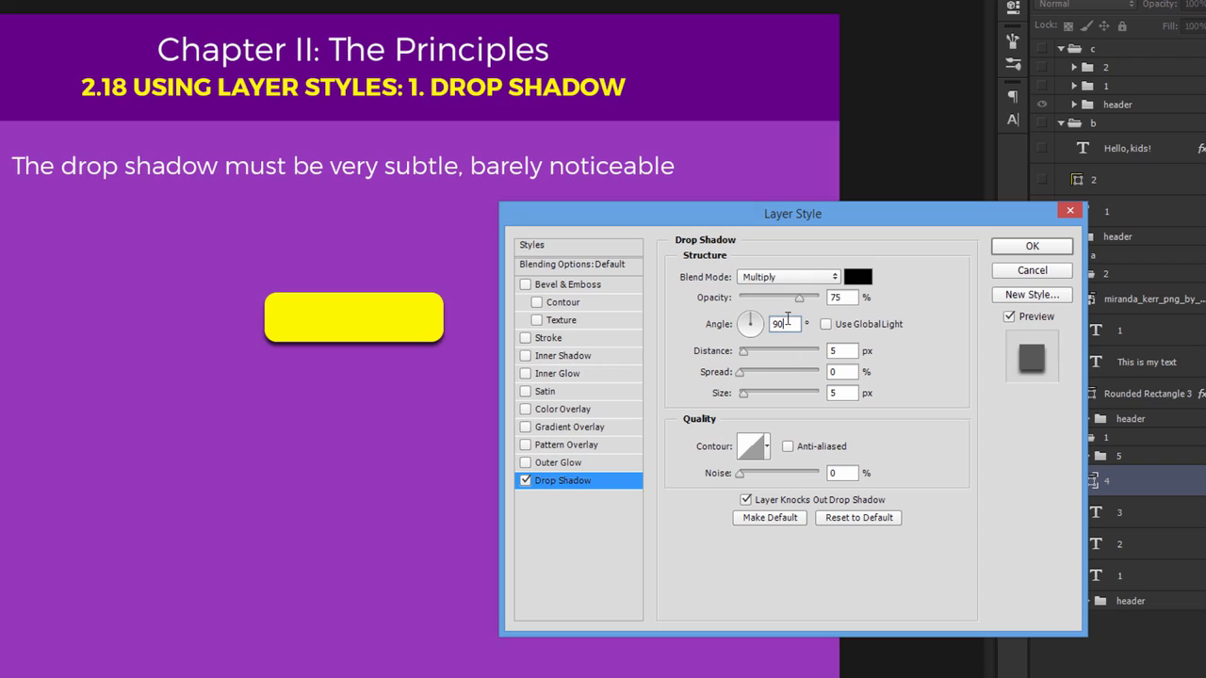
{"action": "key", "text": "BackSpace"}
{"action": "key", "text": "BackSpace"}
{"action": "type", "text": "120"}
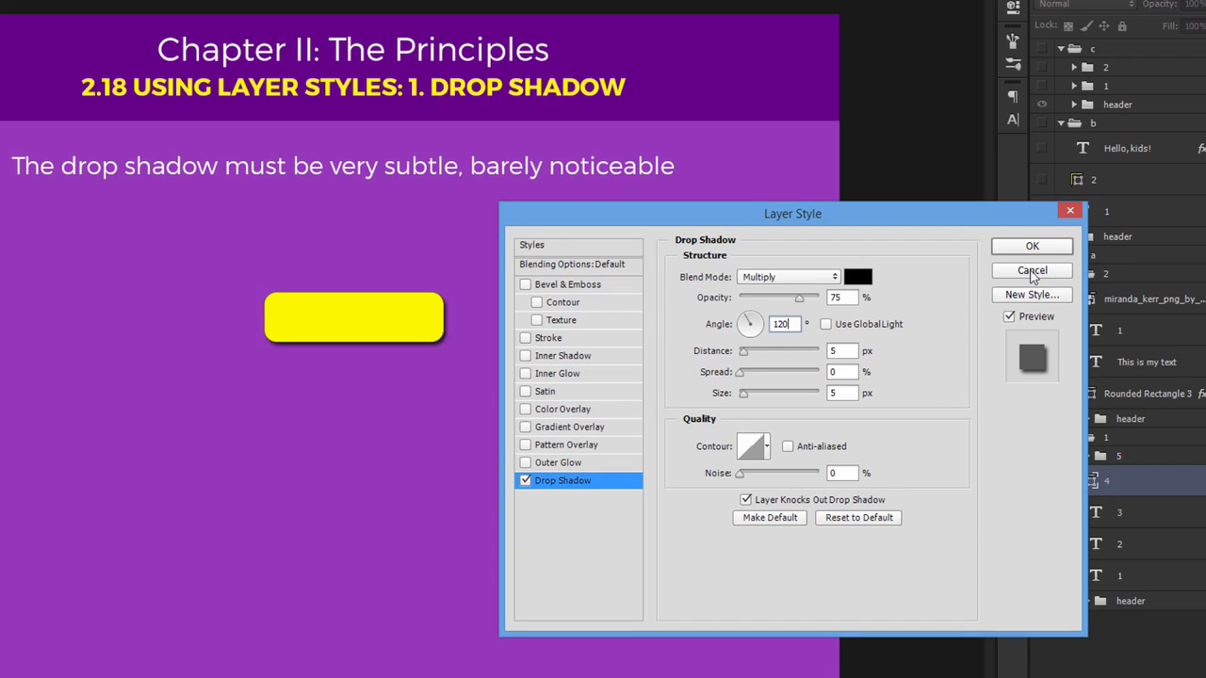
{"action": "left_click", "coordinate": [1053, 246]}
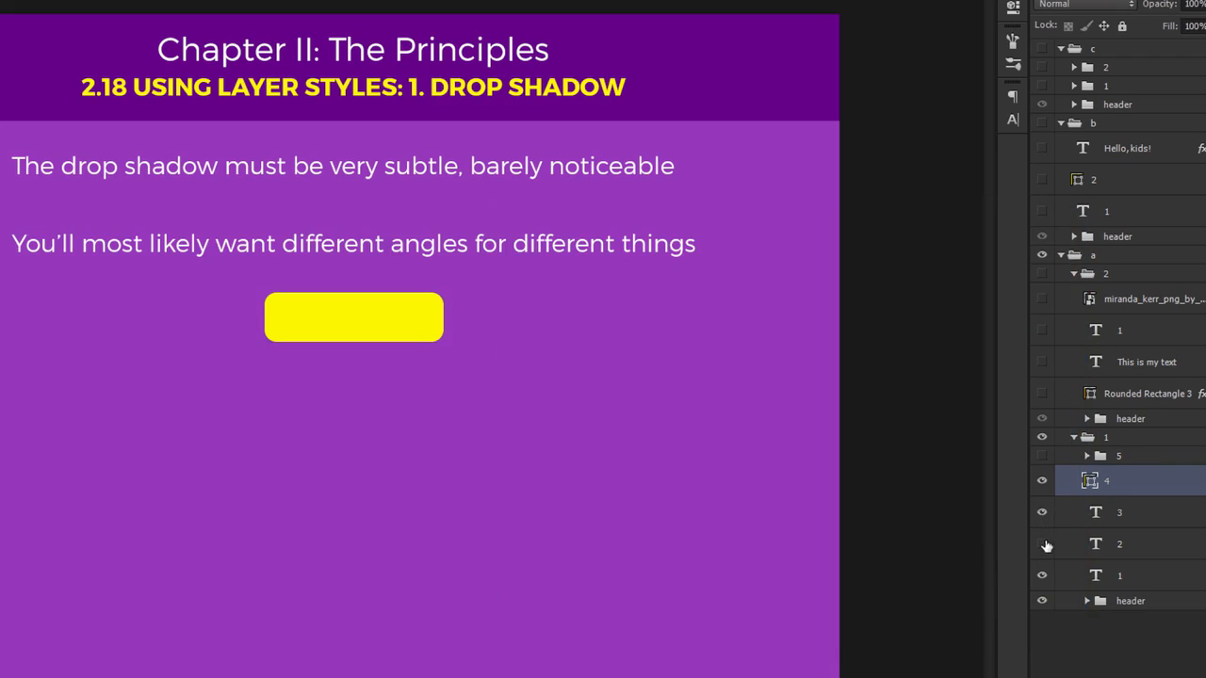
Step: Add a drop shadow to the yellow button with Normal blend mode and 100% opacity
{"action": "double_click", "coordinate": [1152, 484]}
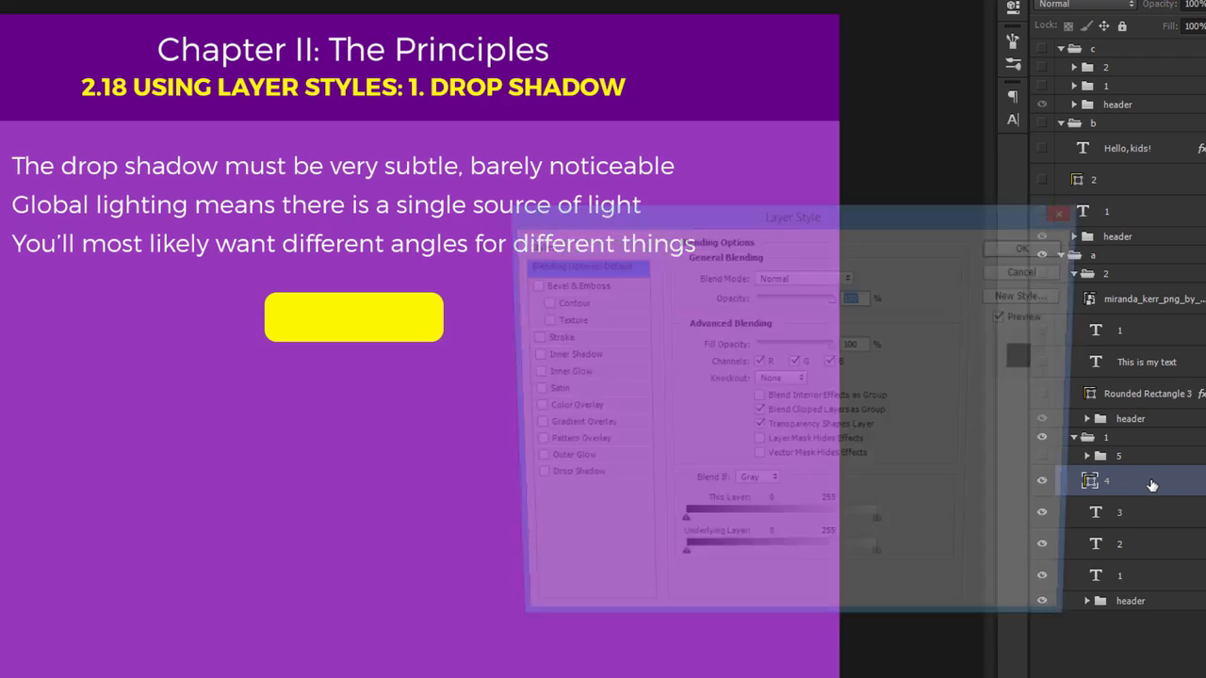
{"action": "left_click", "coordinate": [565, 481]}
{"action": "left_click_drag", "start_coordinate": [693, 223], "coordinate": [699, 292]}
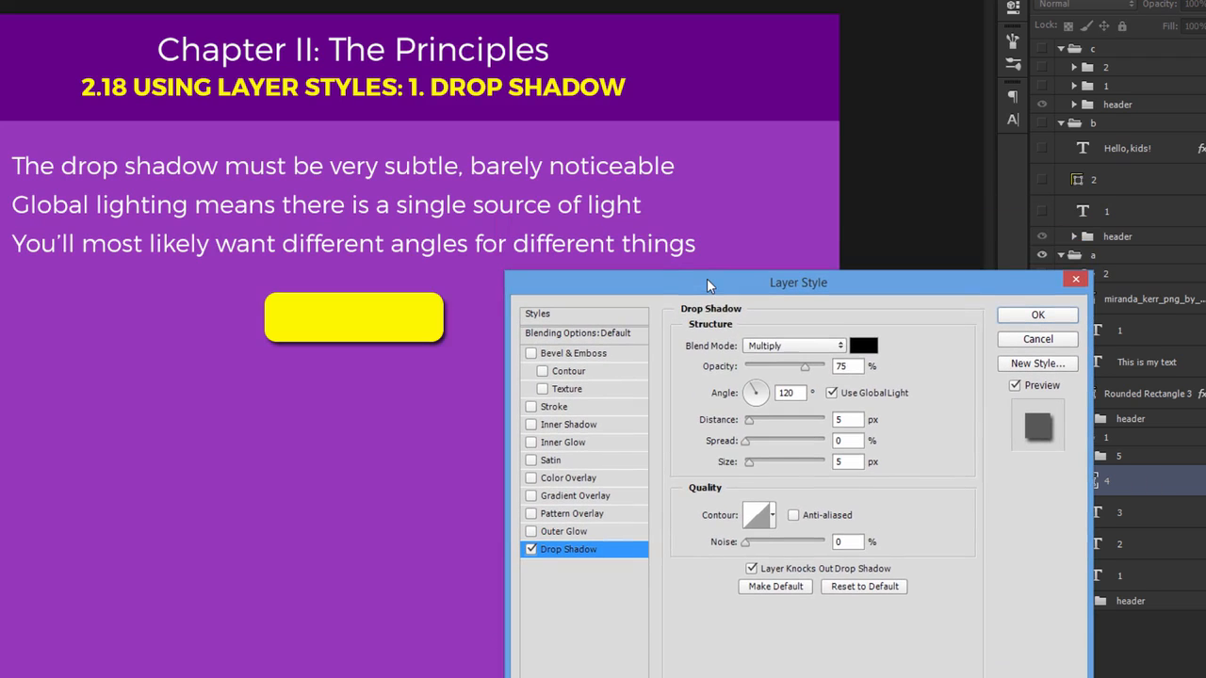
{"action": "left_click", "coordinate": [792, 348]}
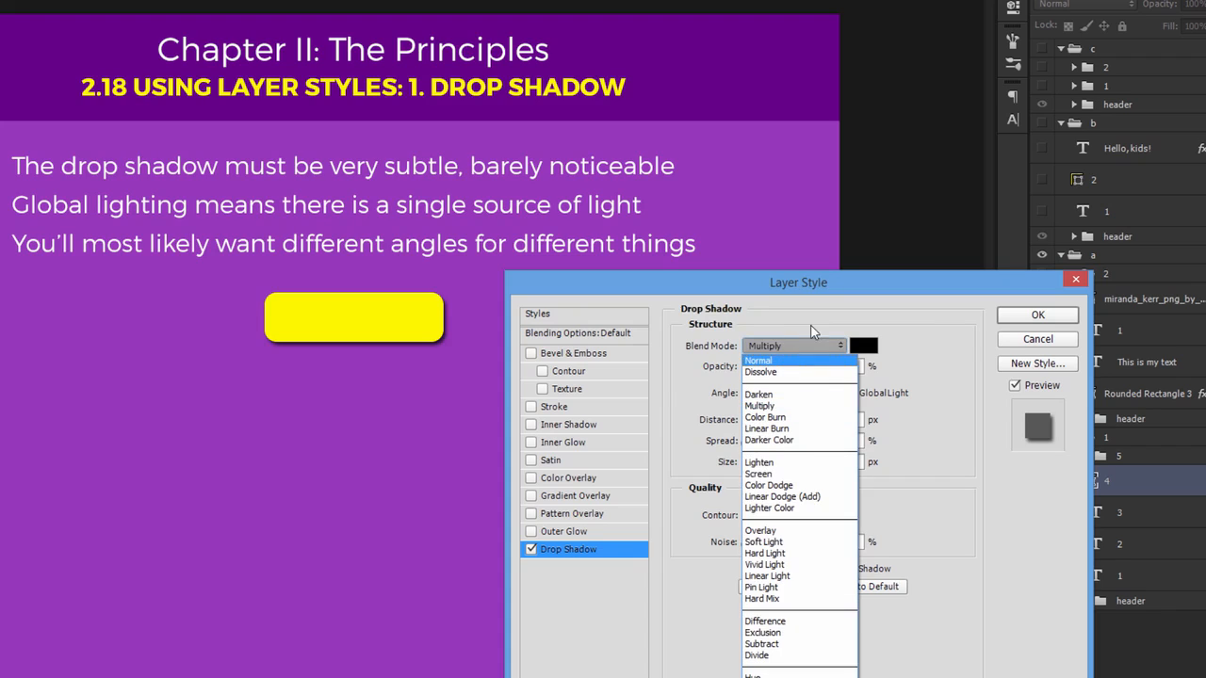
{"action": "left_click", "coordinate": [823, 315]}
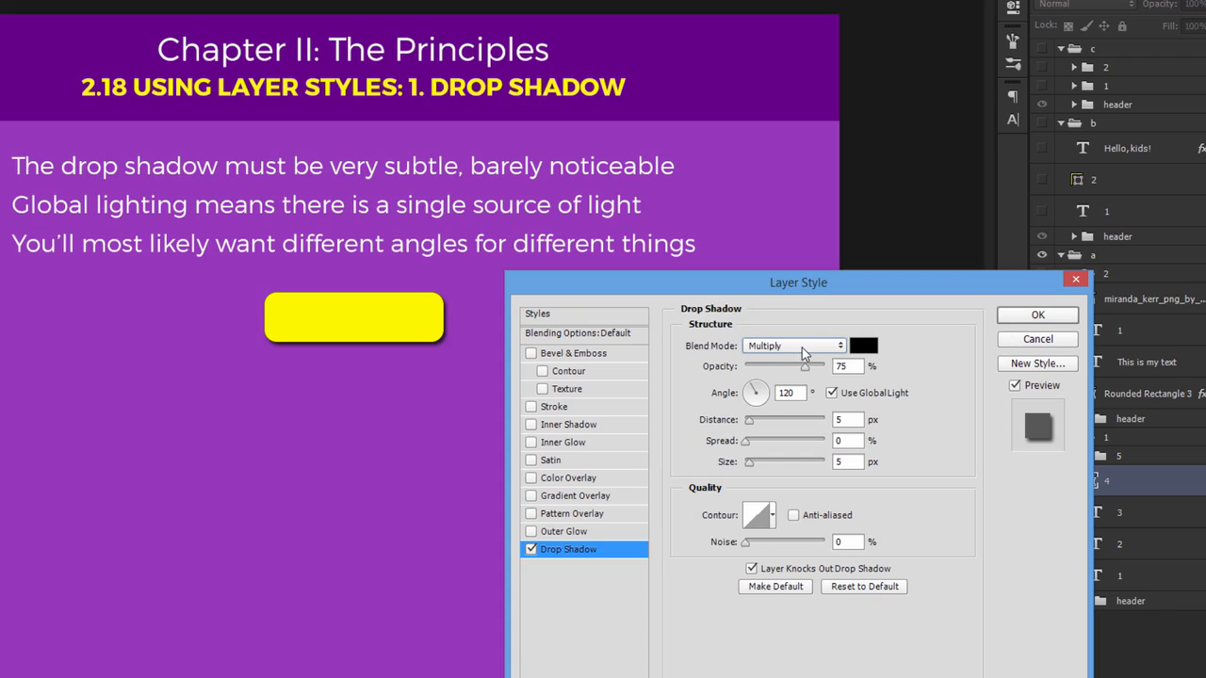
{"action": "left_click", "coordinate": [804, 346]}
{"action": "left_click", "coordinate": [772, 358]}
{"action": "left_click_drag", "start_coordinate": [806, 367], "coordinate": [858, 370]}
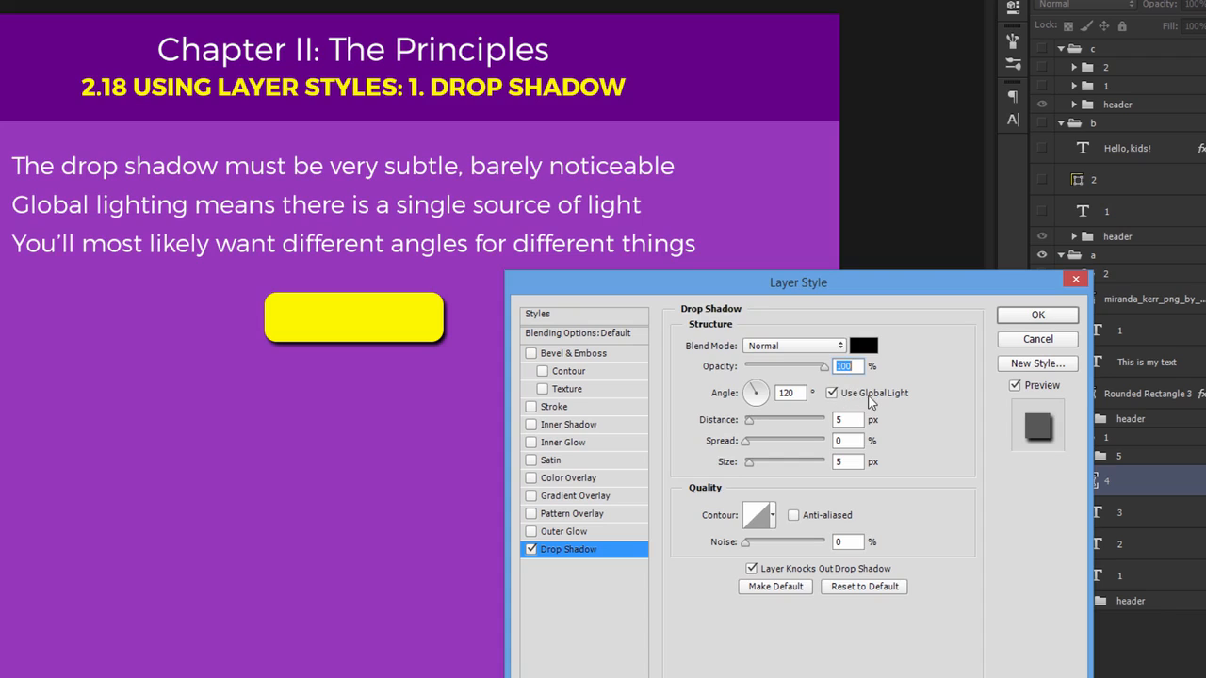
Step: Turn off global light for the button's shadow and set its angle to 90° and size to 0 px
{"action": "left_click", "coordinate": [857, 396]}
{"action": "left_click_drag", "start_coordinate": [802, 395], "coordinate": [544, 349]}
{"action": "type", "text": "90"}
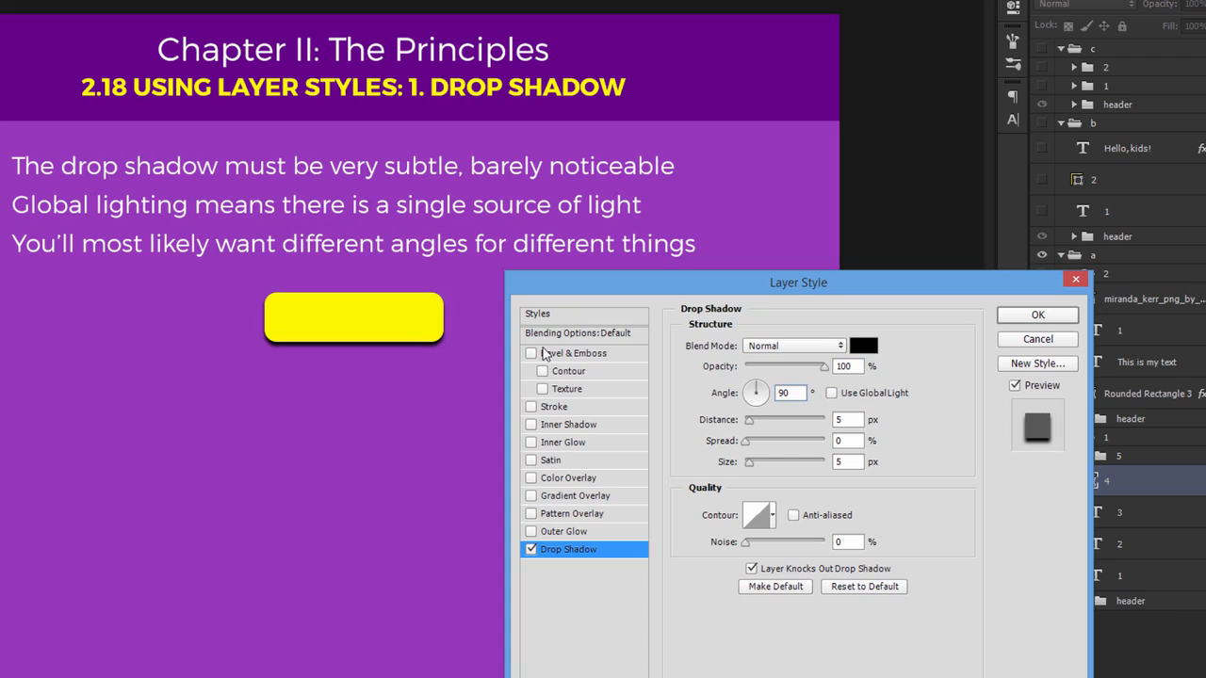
{"action": "left_click_drag", "start_coordinate": [749, 462], "coordinate": [702, 469]}
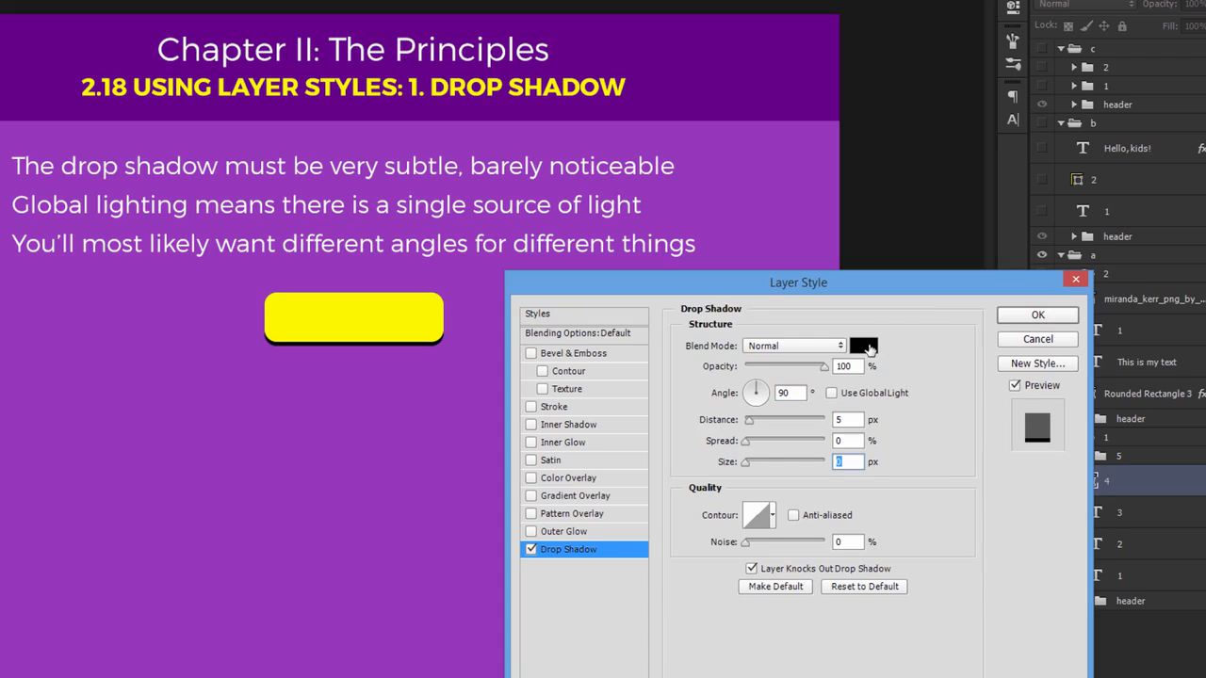
Step: Recolor the button's shadow to a darker shade of yellow sampled from the button and apply the layer style
{"action": "left_click", "coordinate": [867, 346]}
{"action": "left_click", "coordinate": [426, 318]}
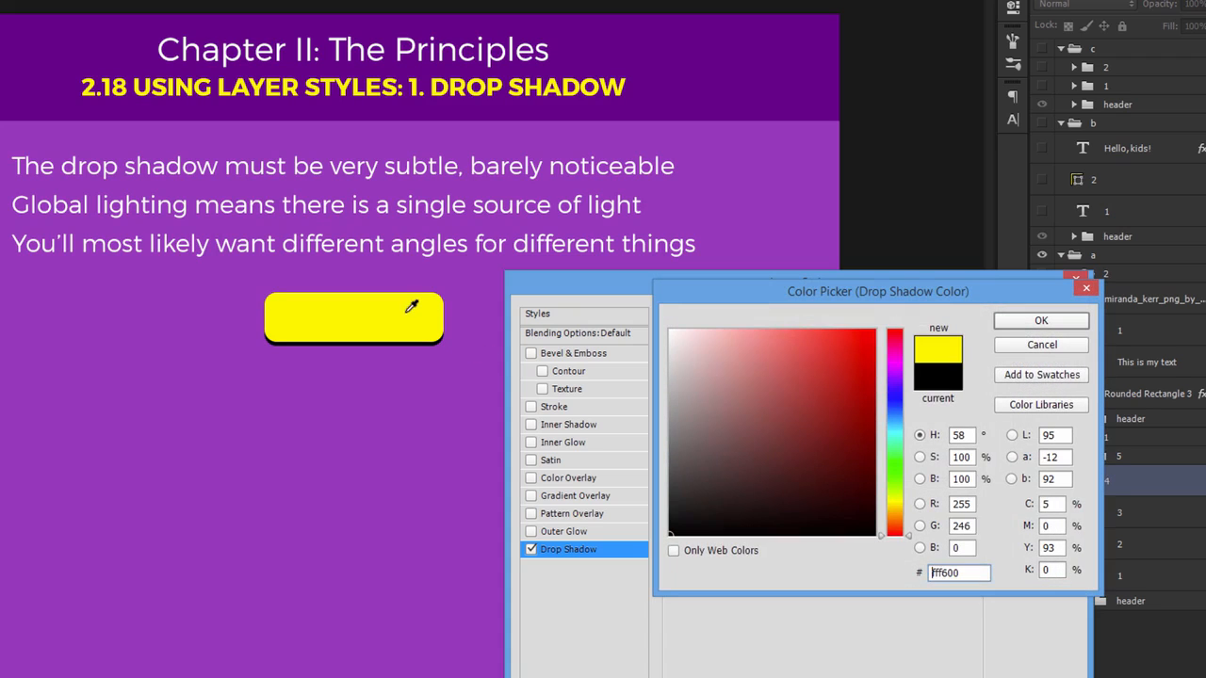
{"action": "left_click_drag", "start_coordinate": [857, 359], "coordinate": [874, 380]}
{"action": "left_click", "coordinate": [1039, 325]}
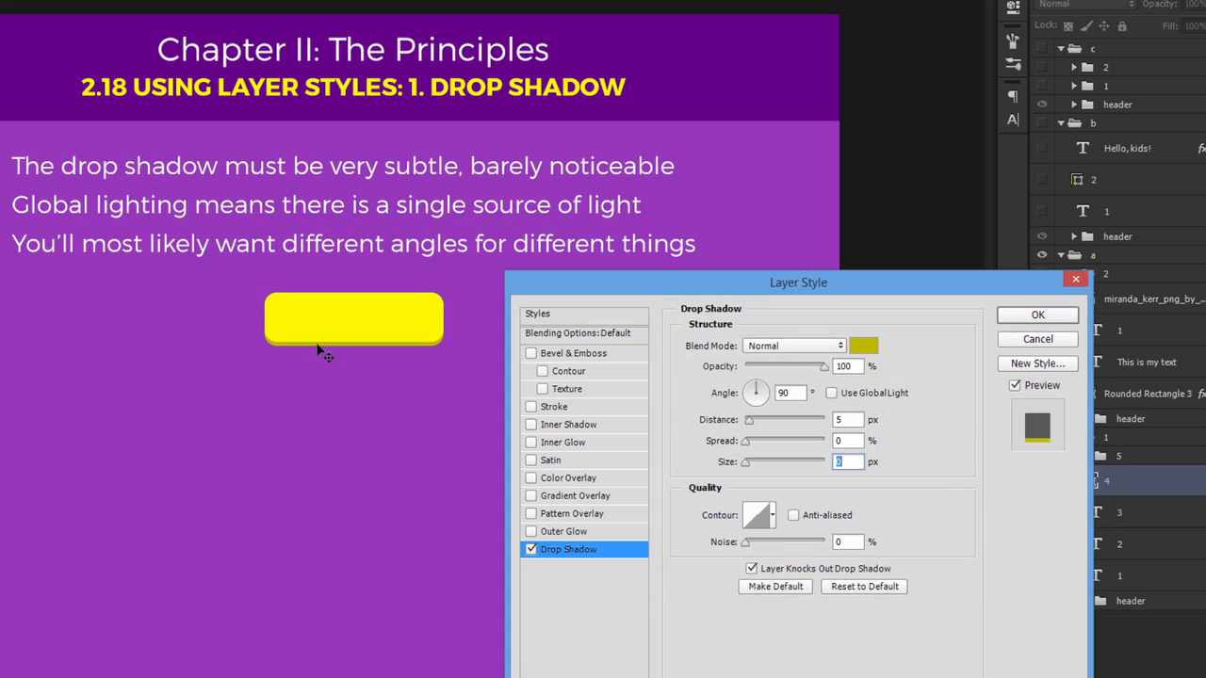
{"action": "left_click", "coordinate": [752, 422]}
{"action": "left_click", "coordinate": [1016, 314]}
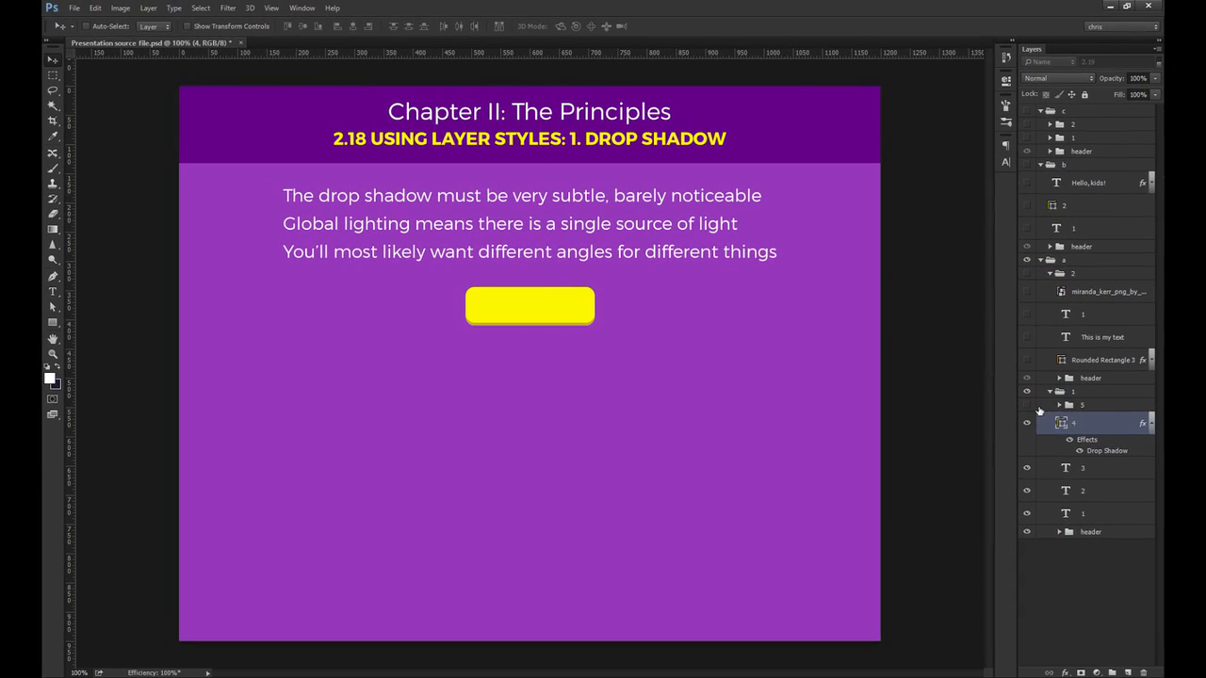
Step: Show group 5 and add a drop shadow to the "This is my superb headline" text
{"action": "left_click", "coordinate": [1027, 405]}
{"action": "left_click", "coordinate": [689, 397], "text": "ctrl"}
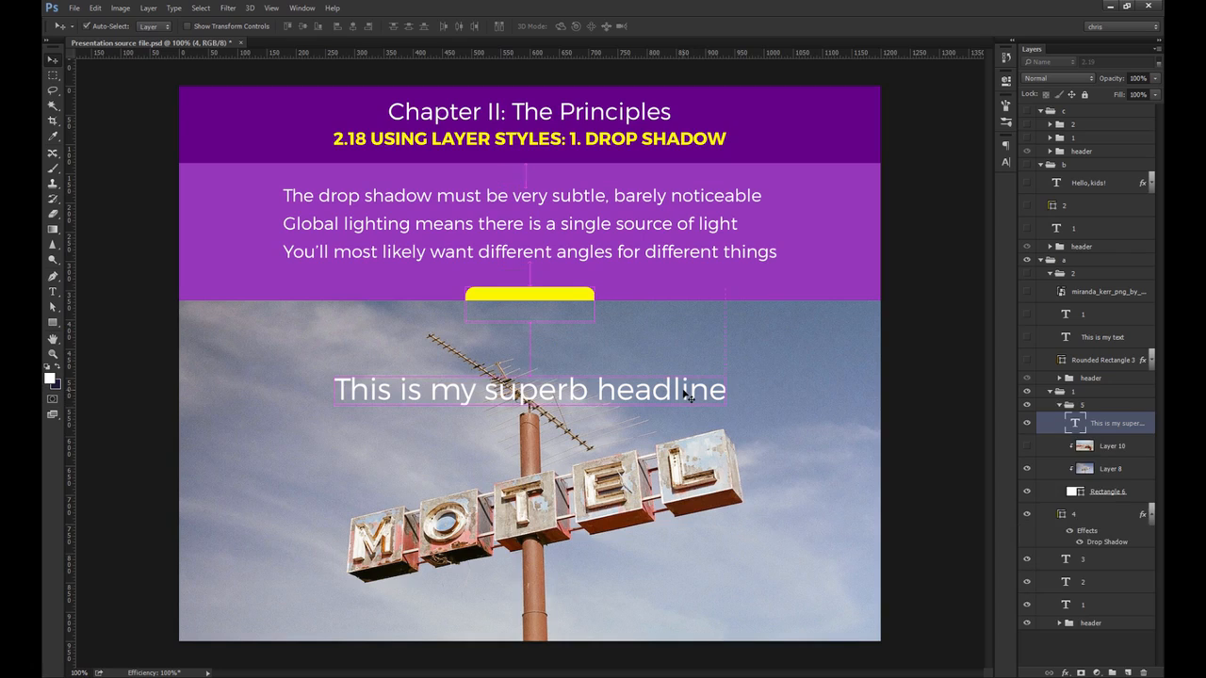
{"action": "left_click", "coordinate": [1066, 673]}
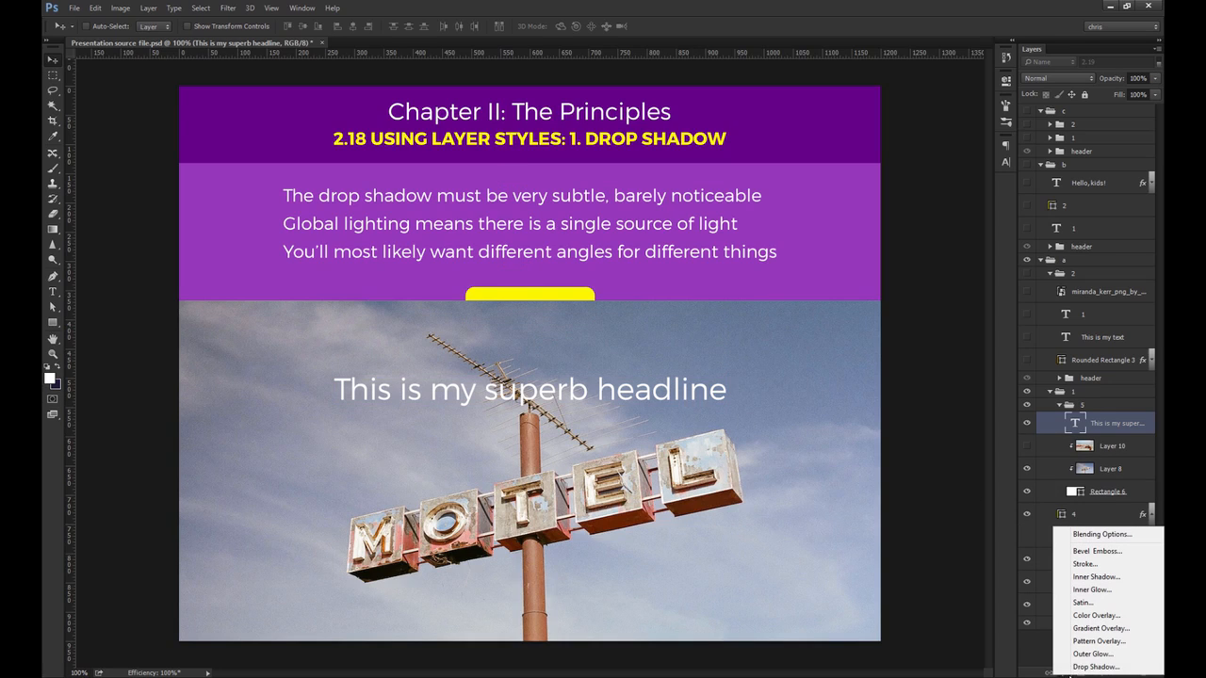
{"action": "left_click", "coordinate": [1084, 667]}
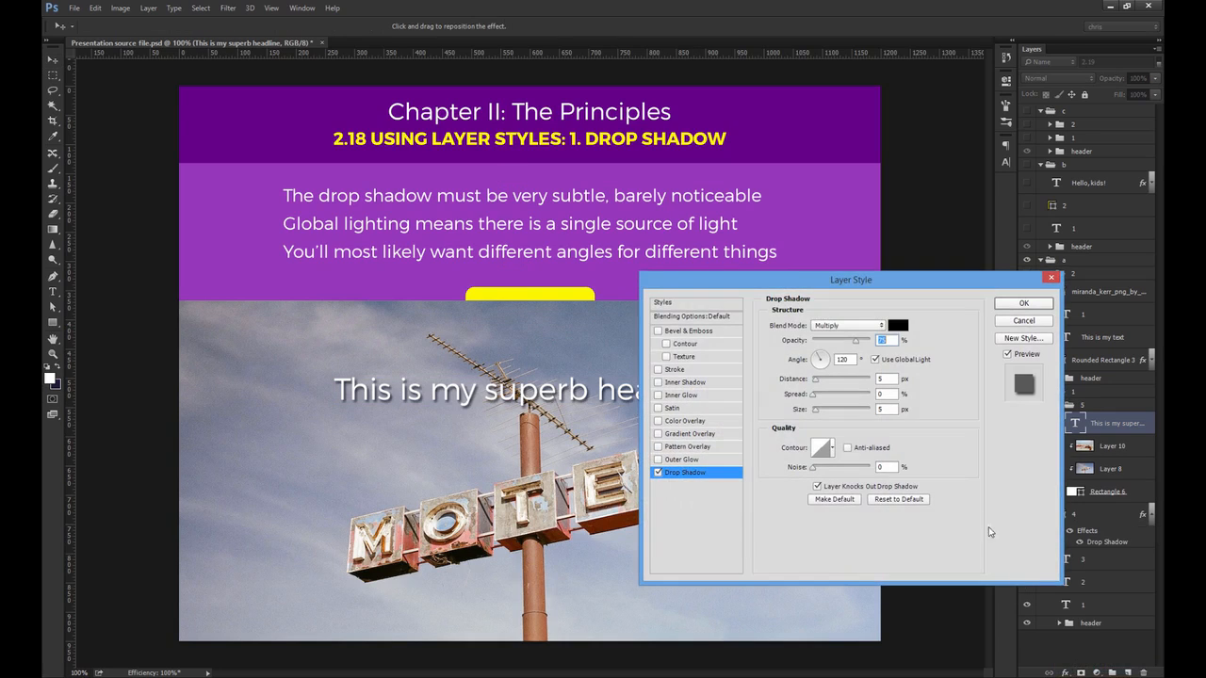
{"action": "left_click_drag", "start_coordinate": [848, 285], "coordinate": [935, 291]}
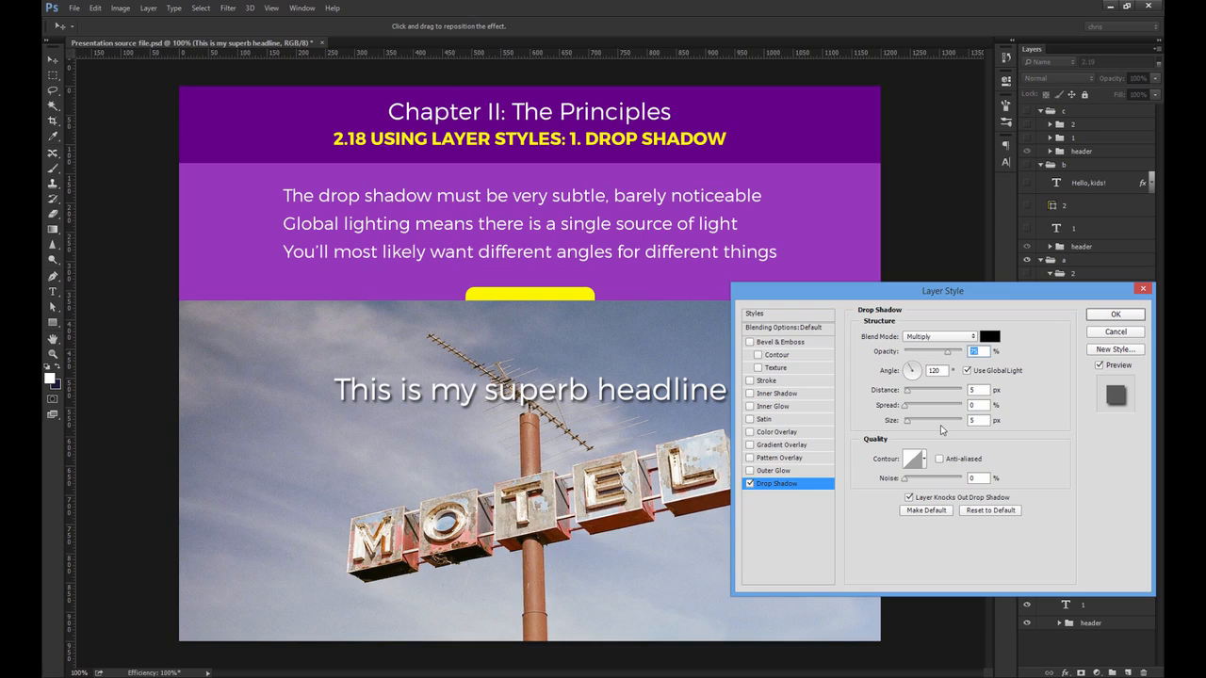
Step: Turn off global light for the headline's shadow and set angle 90°, distance 1 px and size 4 px
{"action": "left_click", "coordinate": [967, 371]}
{"action": "left_click_drag", "start_coordinate": [945, 370], "coordinate": [916, 372]}
{"action": "type", "text": "90"}
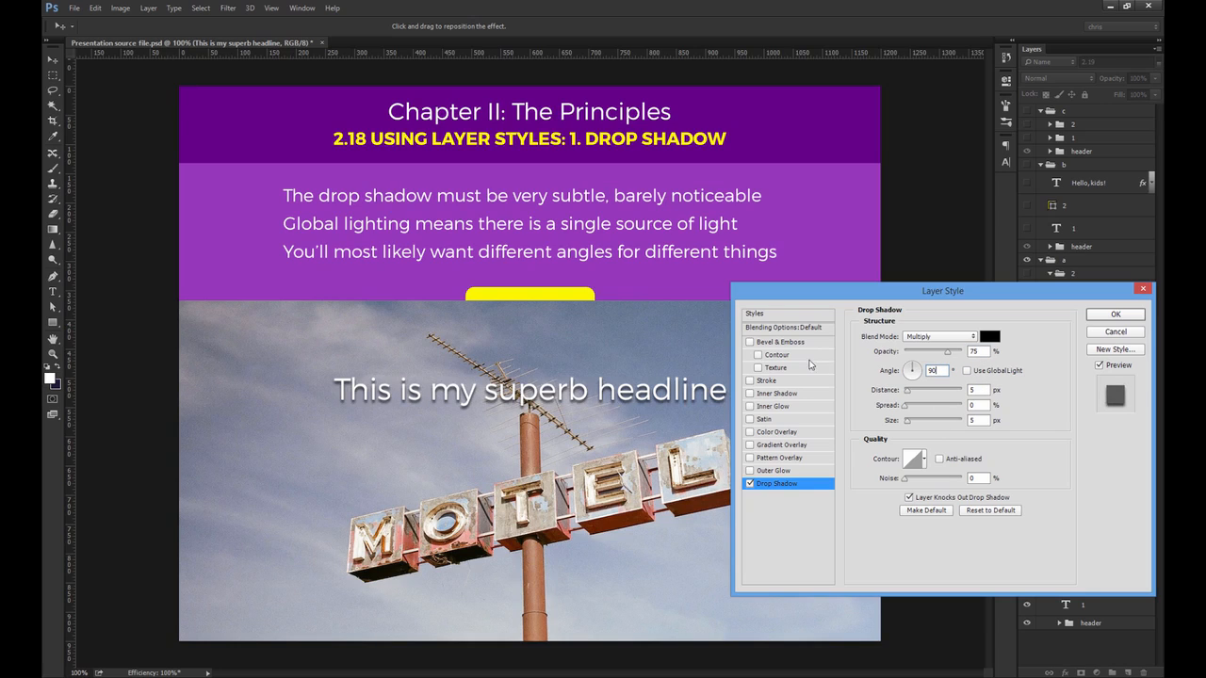
{"action": "double_click", "coordinate": [971, 390]}
{"action": "type", "text": "1"}
{"action": "key", "text": "Tab"}
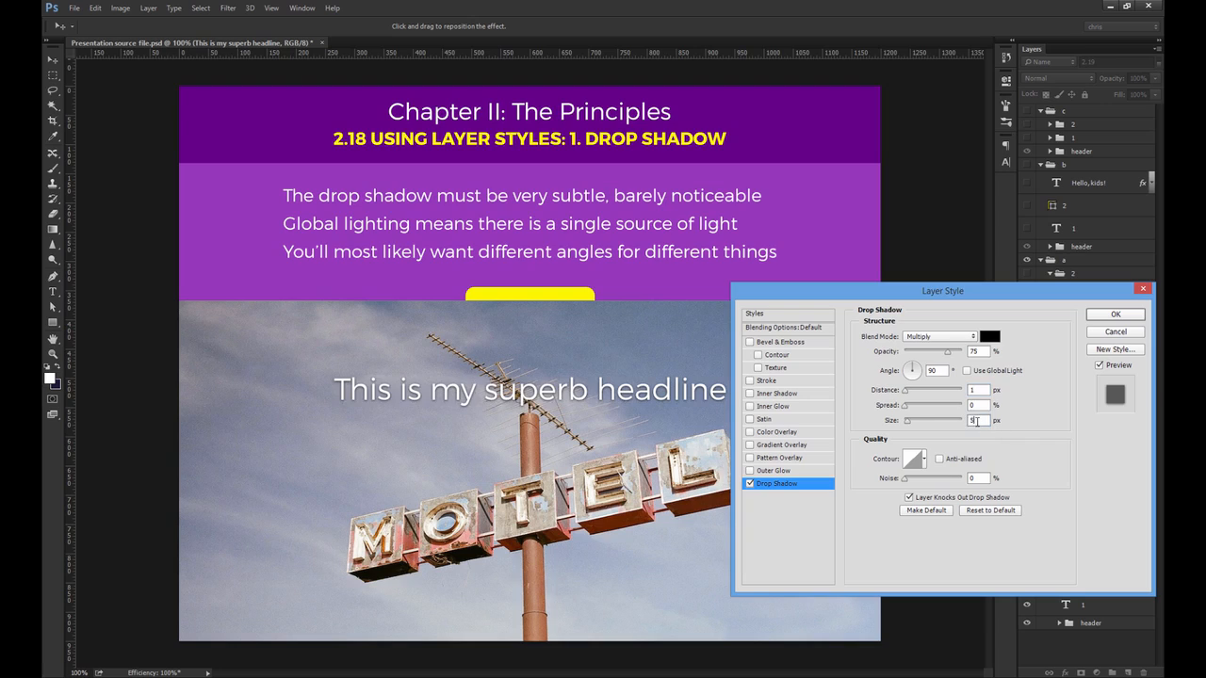
{"action": "type", "text": "3"}
{"action": "key", "text": "Up"}
Step: Compare the headline with and without its shadow, reduce the shadow opacity to 60% and apply the style
{"action": "left_click", "coordinate": [748, 485]}
{"action": "left_click", "coordinate": [749, 485]}
{"action": "left_click", "coordinate": [749, 484]}
{"action": "left_click", "coordinate": [748, 485]}
{"action": "mouse_move", "coordinate": [947, 352]}
{"action": "left_mouse_down"}
{"action": "mouse_move", "coordinate": [928, 359]}
{"action": "mouse_move", "coordinate": [940, 362]}
{"action": "left_mouse_up"}
{"action": "left_click", "coordinate": [1114, 315]}
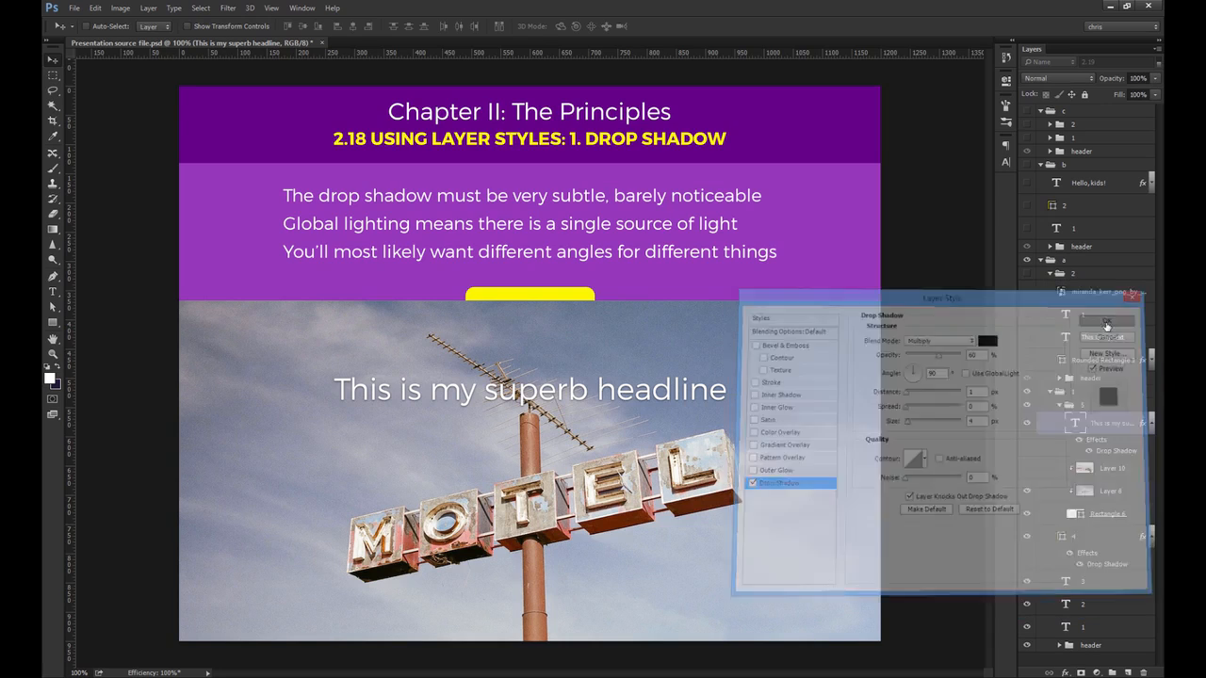
Step: Show the Layer 10 beach photo behind the headline, compare it with the motel photo, and collapse the layers' effect lists
{"action": "left_click", "coordinate": [1152, 538]}
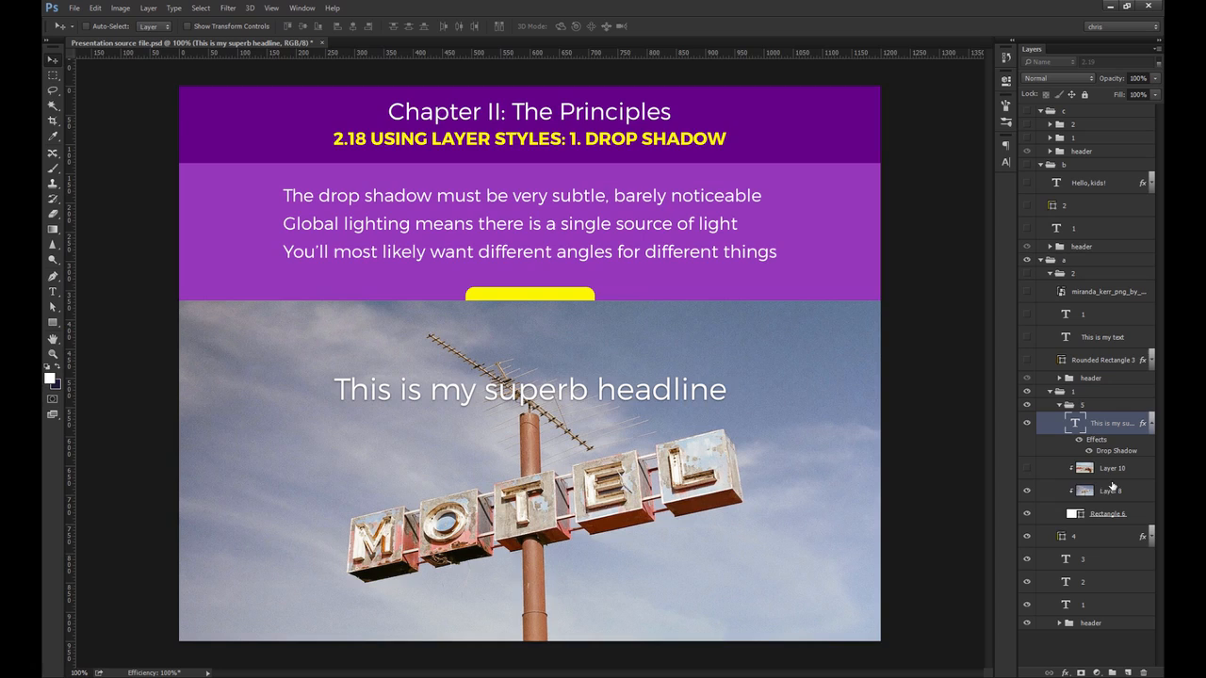
{"action": "left_click", "coordinate": [1027, 469]}
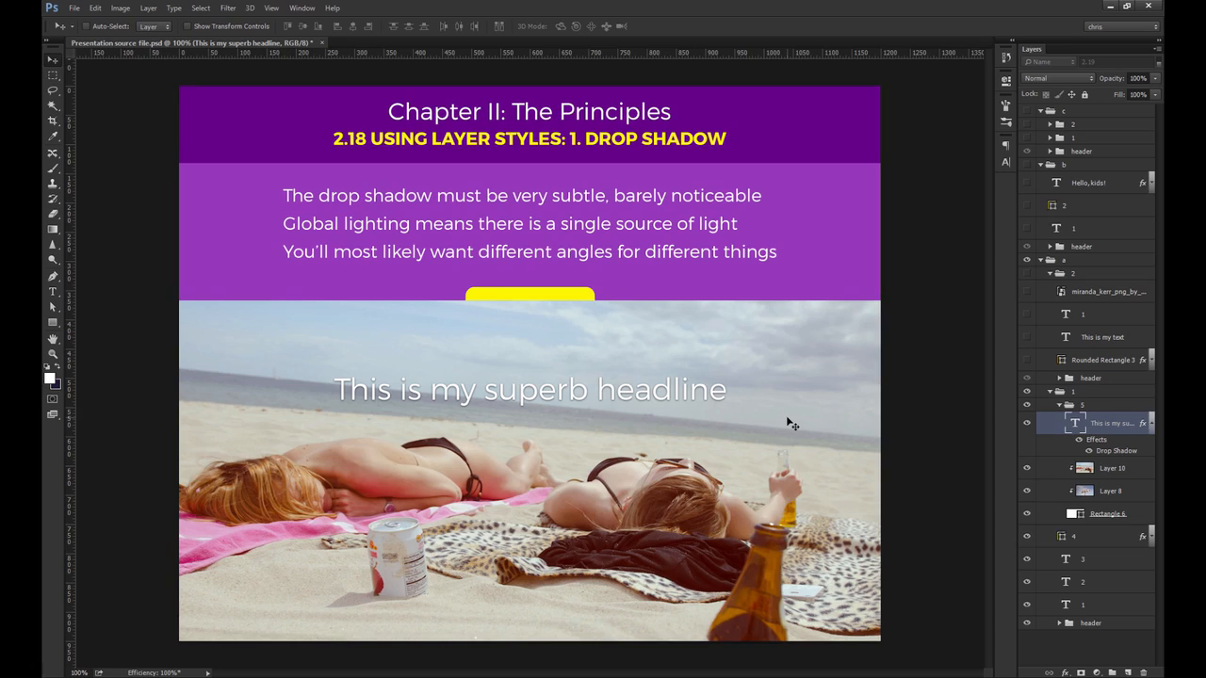
{"action": "left_click", "coordinate": [1152, 423]}
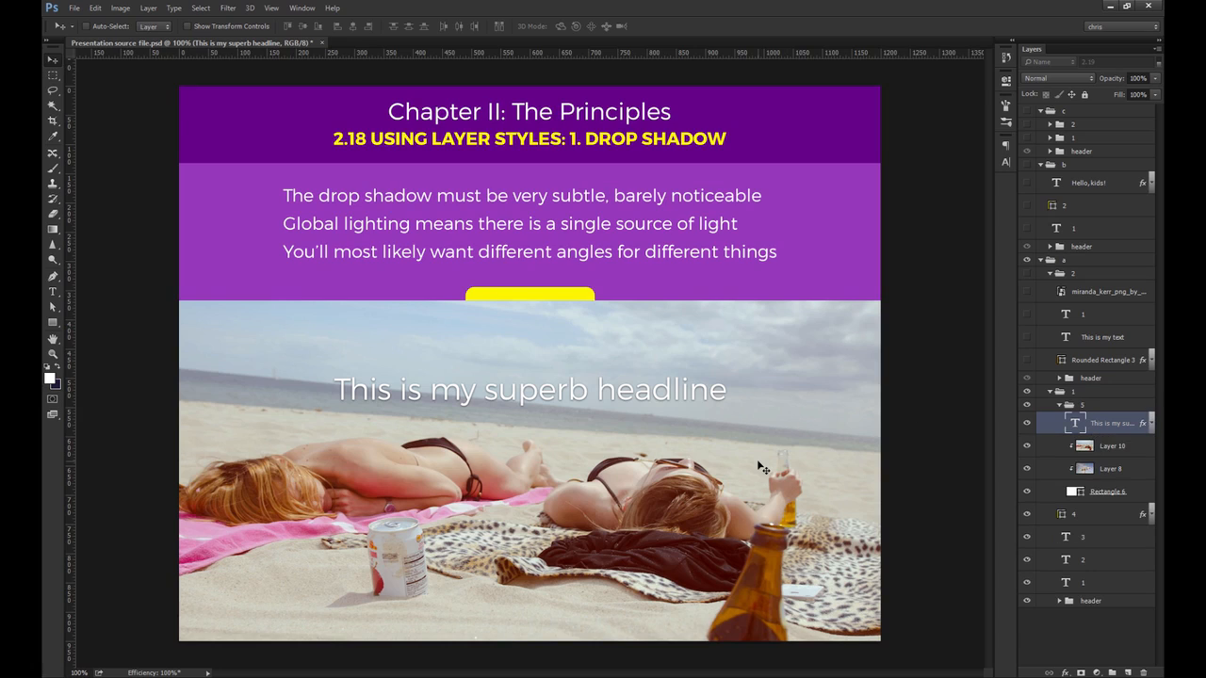
{"action": "left_click", "coordinate": [1028, 449]}
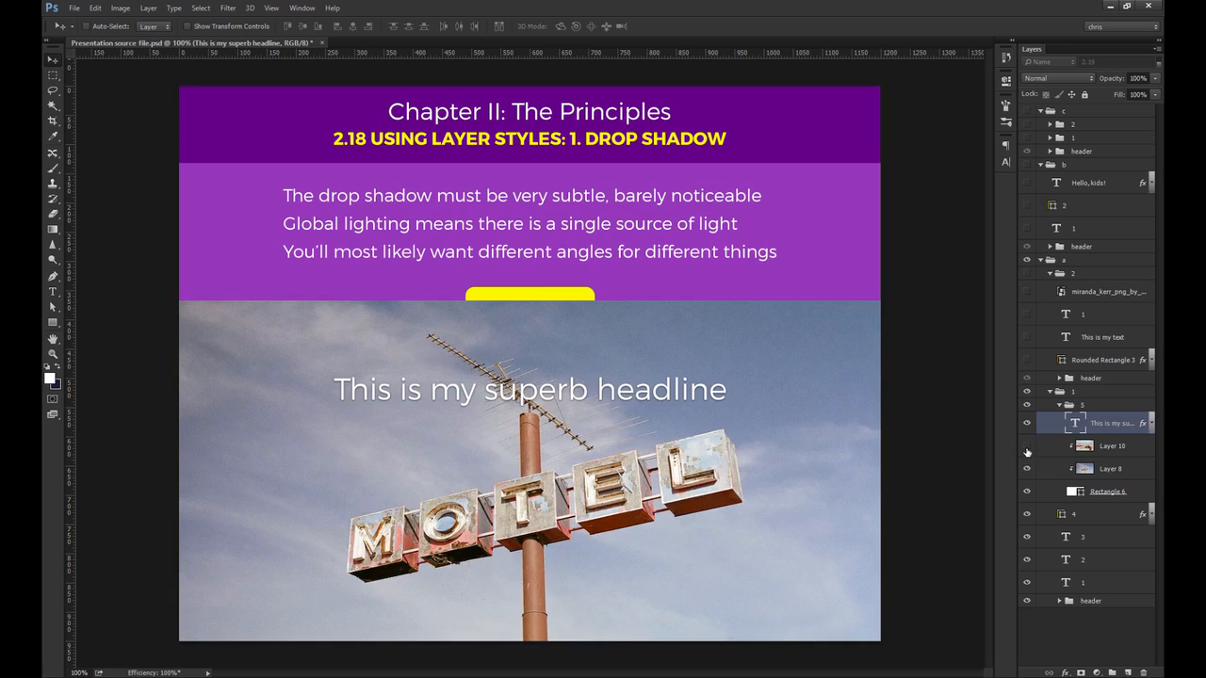
{"action": "left_click", "coordinate": [1027, 448]}
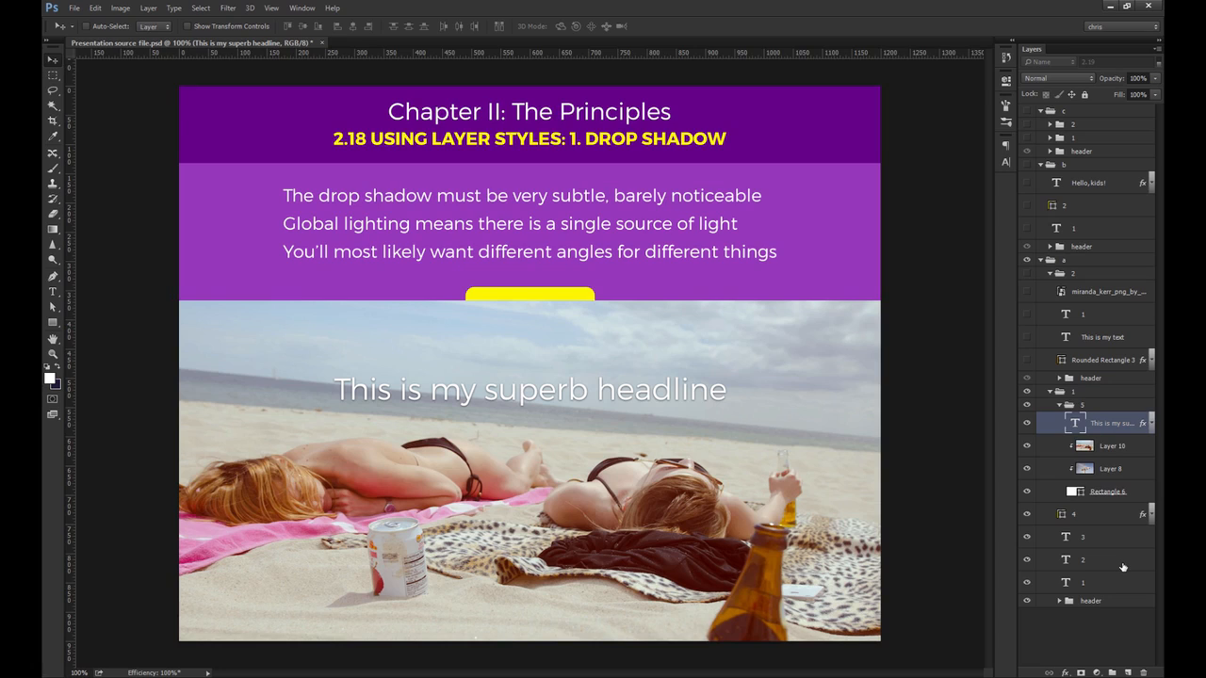
Step: Collapse group 1 and show group 2 with its Rounded Rectangle 3 button and "This is my text" label
{"action": "left_click", "coordinate": [1051, 391]}
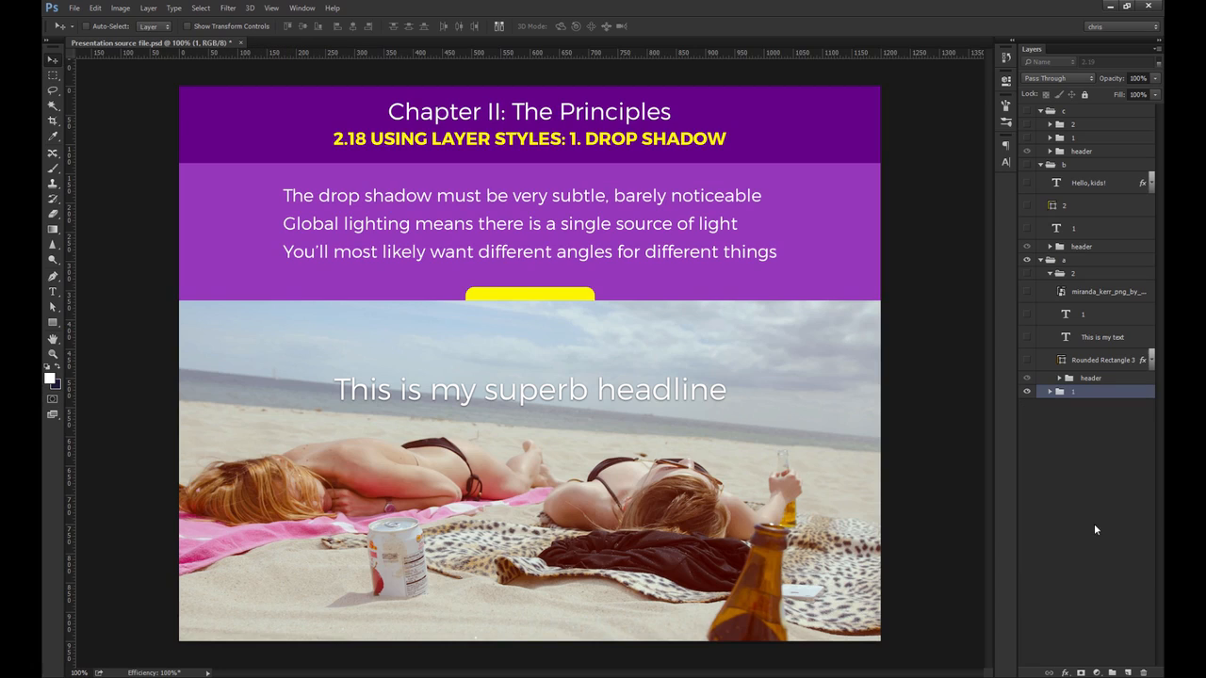
{"action": "left_click", "coordinate": [1027, 273]}
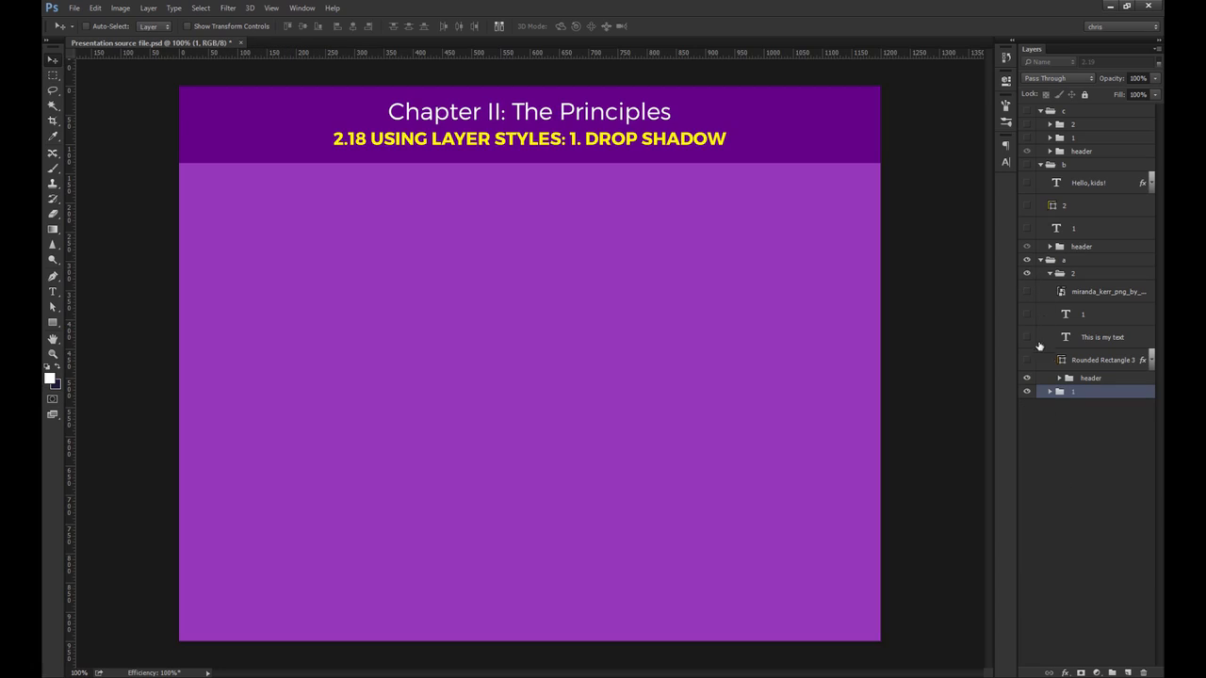
{"action": "left_click", "coordinate": [1027, 362]}
{"action": "left_click", "coordinate": [1028, 338]}
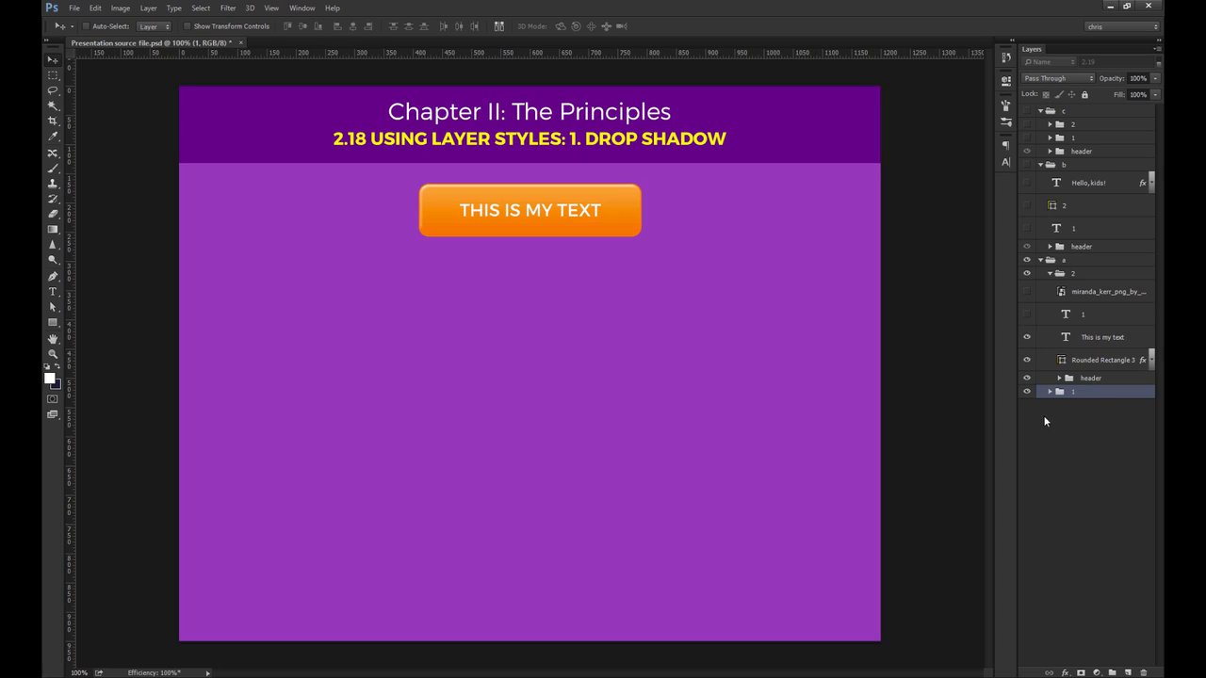
{"action": "left_click", "coordinate": [1110, 364]}
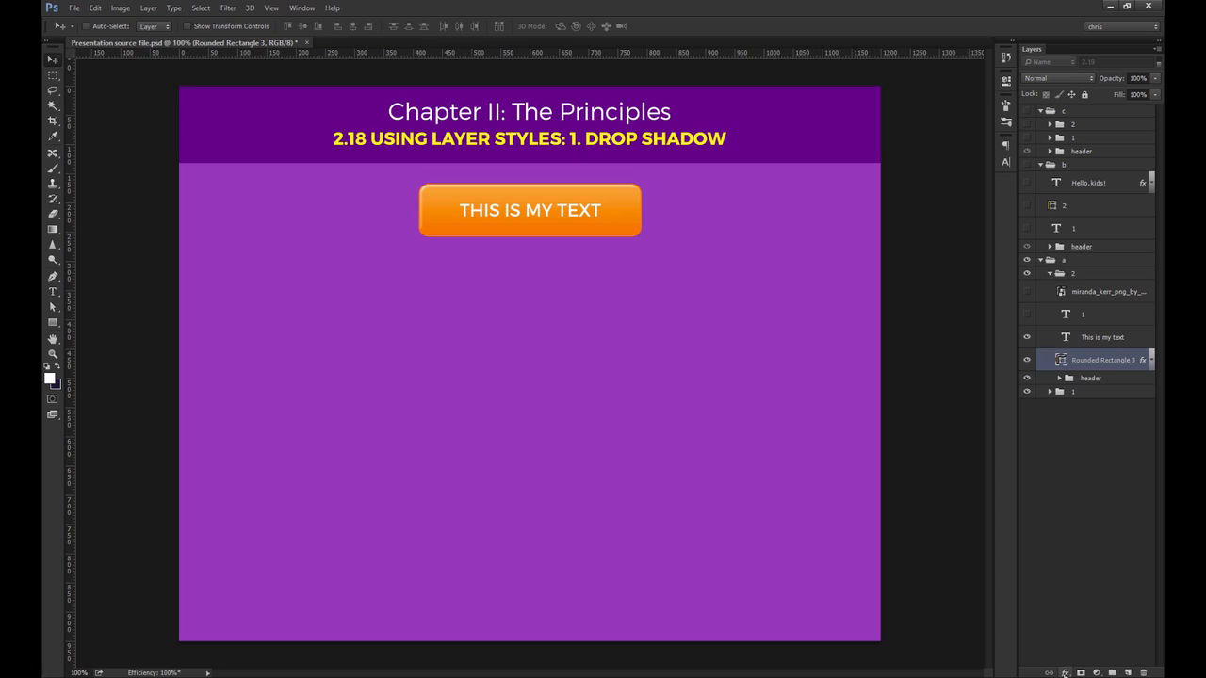
{"action": "left_click", "coordinate": [1066, 673]}
{"action": "left_click", "coordinate": [1070, 669]}
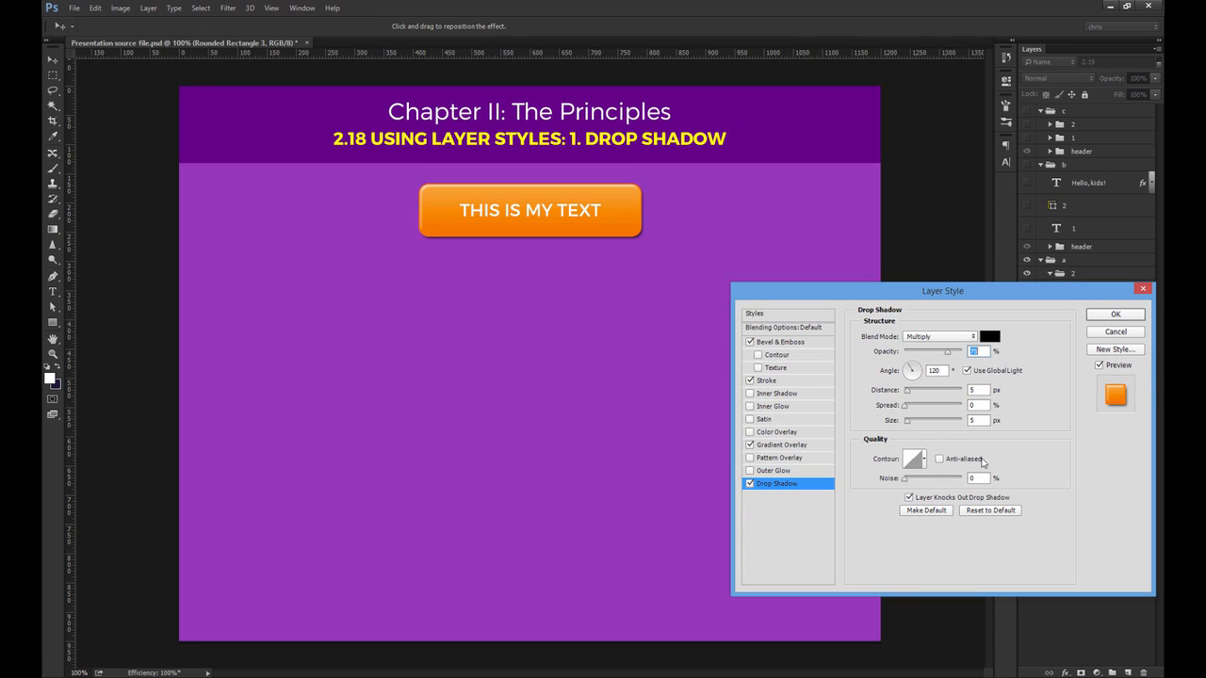
{"action": "key", "text": "Escape"}
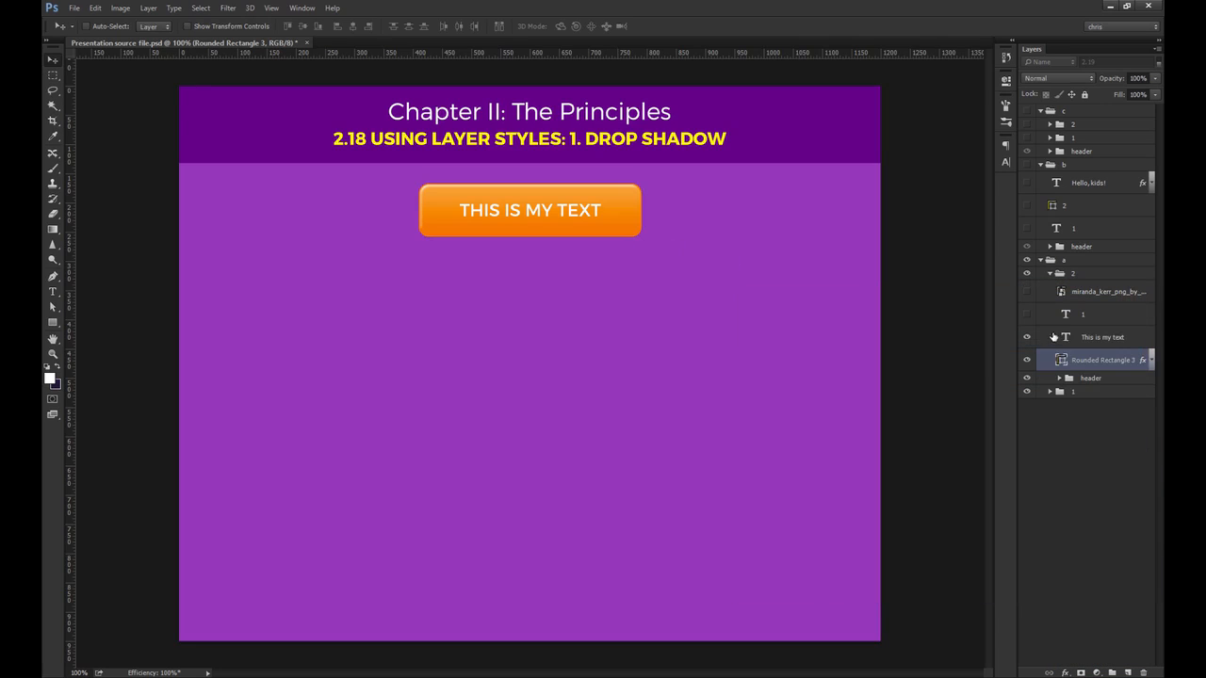
Step: Add a drop shadow to the "This is my text" layer with global light off, angle -90°, distance 1 px and size 3 px
{"action": "double_click", "coordinate": [1131, 337]}
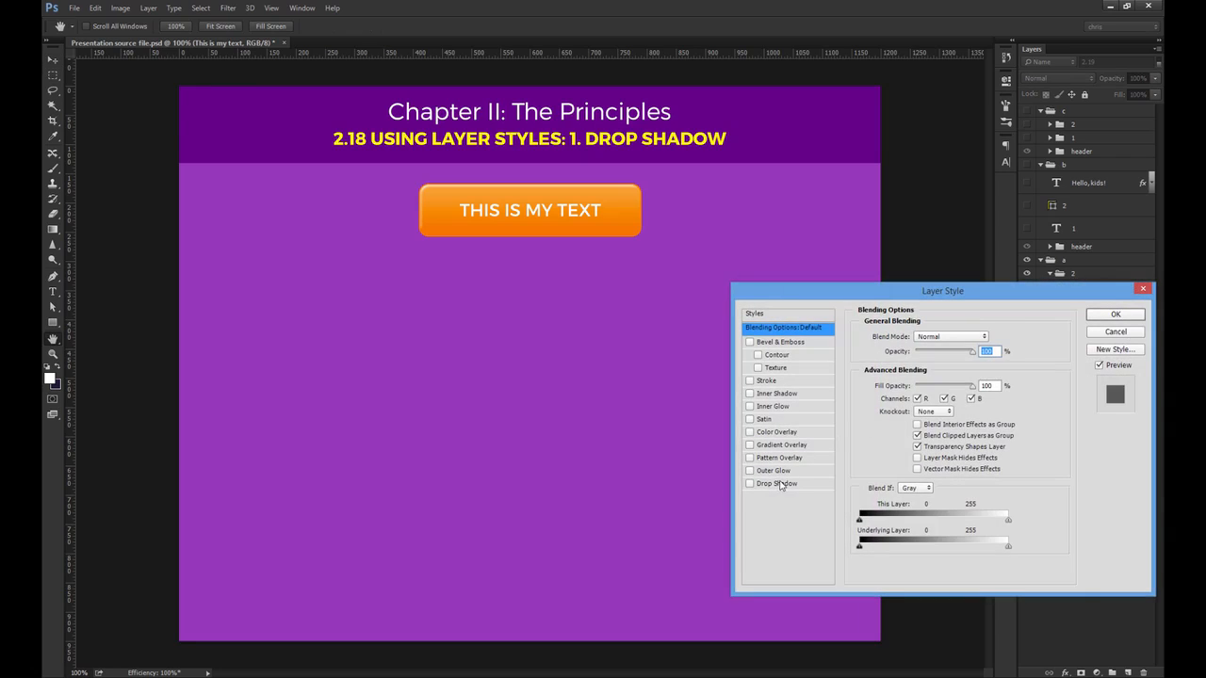
{"action": "left_click", "coordinate": [781, 485]}
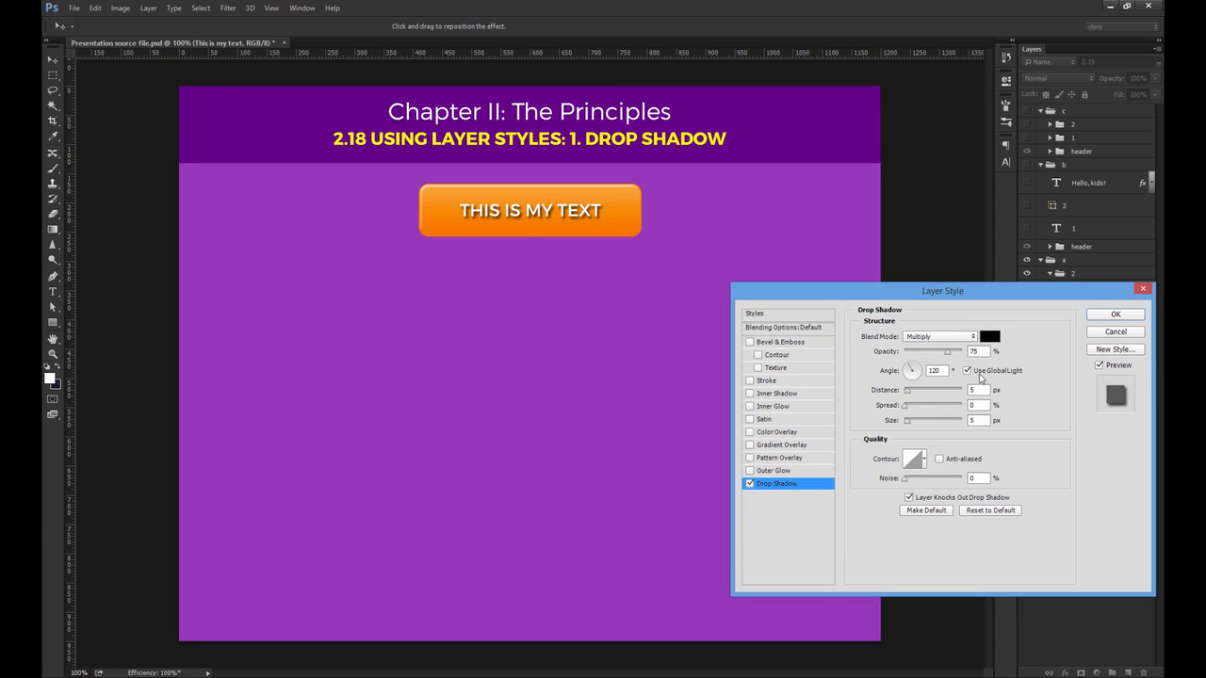
{"action": "left_click", "coordinate": [967, 370]}
{"action": "left_click", "coordinate": [946, 371]}
{"action": "type", "text": "-90"}
{"action": "key", "text": "Tab"}
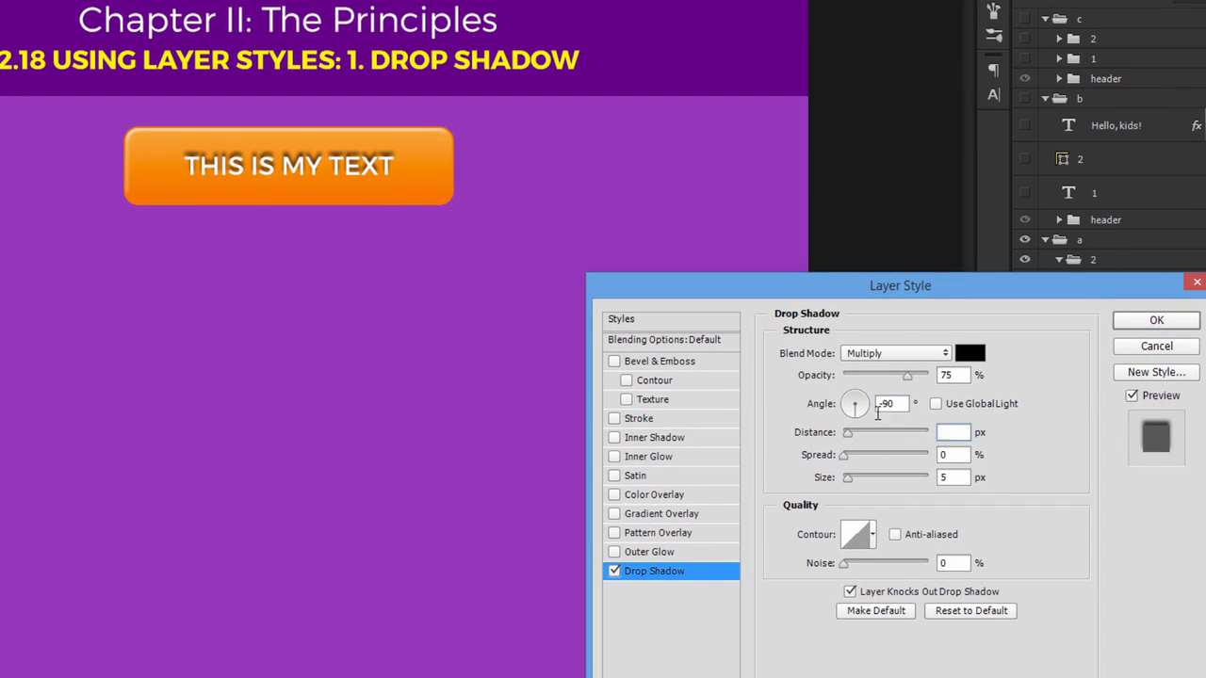
{"action": "type", "text": "1"}
{"action": "key", "text": "Tab"}
{"action": "key", "text": "Tab"}
{"action": "type", "text": "3"}
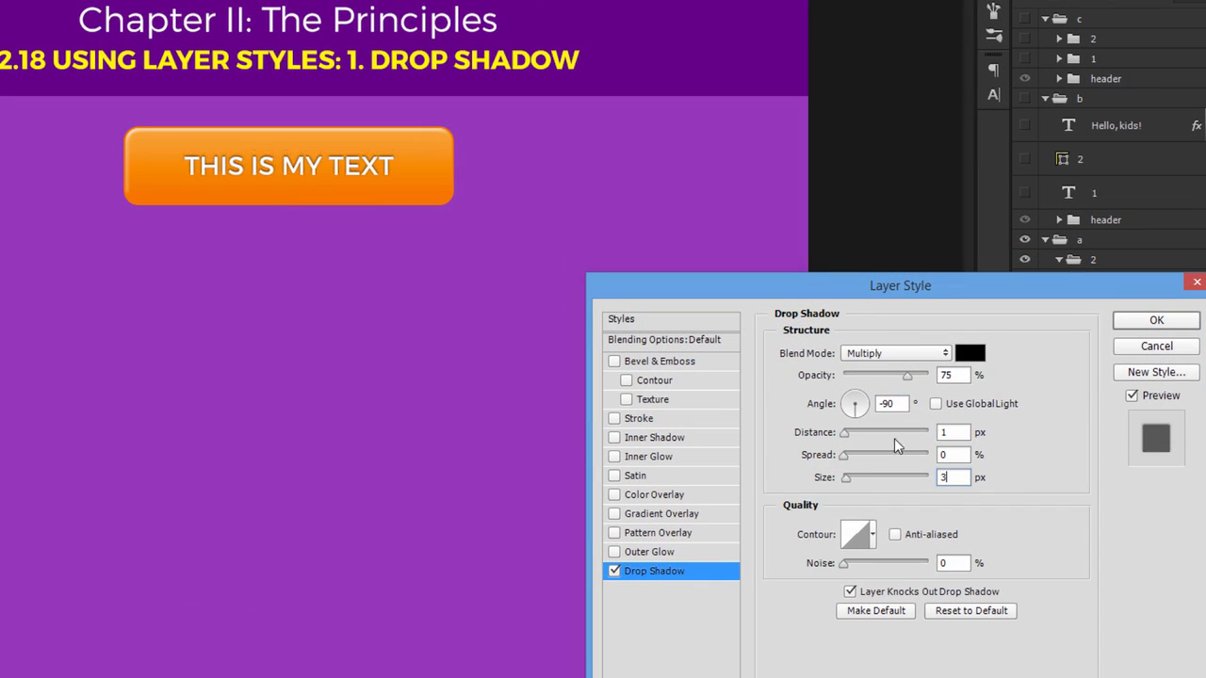
Step: Change the text shadow's color to a darker shade of the orange sampled from the button
{"action": "left_click", "coordinate": [969, 352]}
{"action": "left_click", "coordinate": [441, 180]}
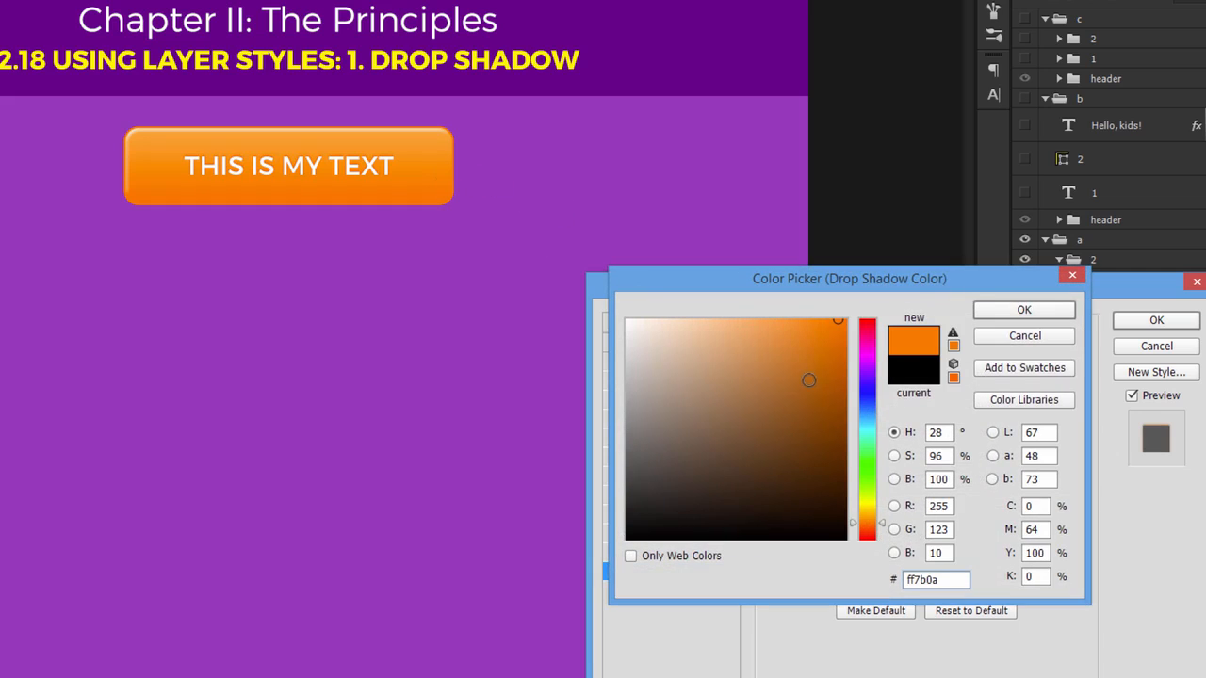
{"action": "left_click_drag", "start_coordinate": [822, 350], "coordinate": [857, 355]}
{"action": "left_click", "coordinate": [1023, 310]}
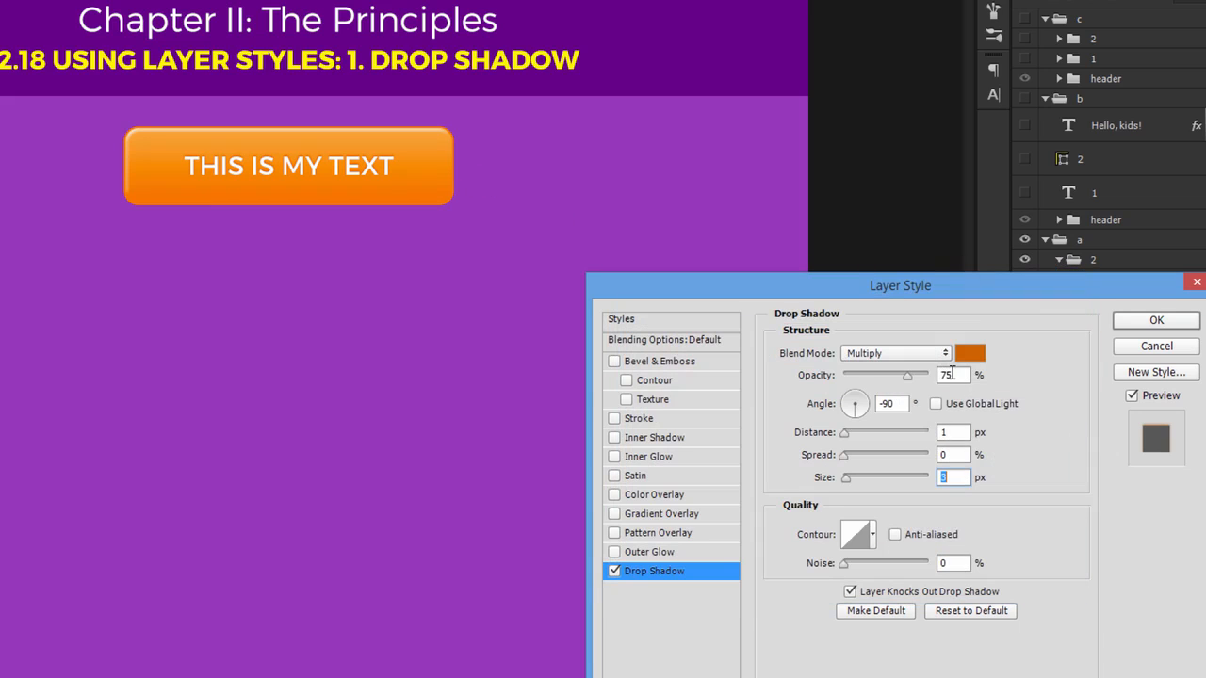
Step: Set the text shadow to distance 1 px, size 5 px and opacity 100%, and apply the style
{"action": "double_click", "coordinate": [950, 431]}
{"action": "type", "text": "2"}
{"action": "double_click", "coordinate": [951, 477]}
{"action": "type", "text": "5"}
{"action": "double_click", "coordinate": [960, 431]}
{"action": "type", "text": "1"}
{"action": "left_click_drag", "start_coordinate": [910, 377], "coordinate": [966, 392]}
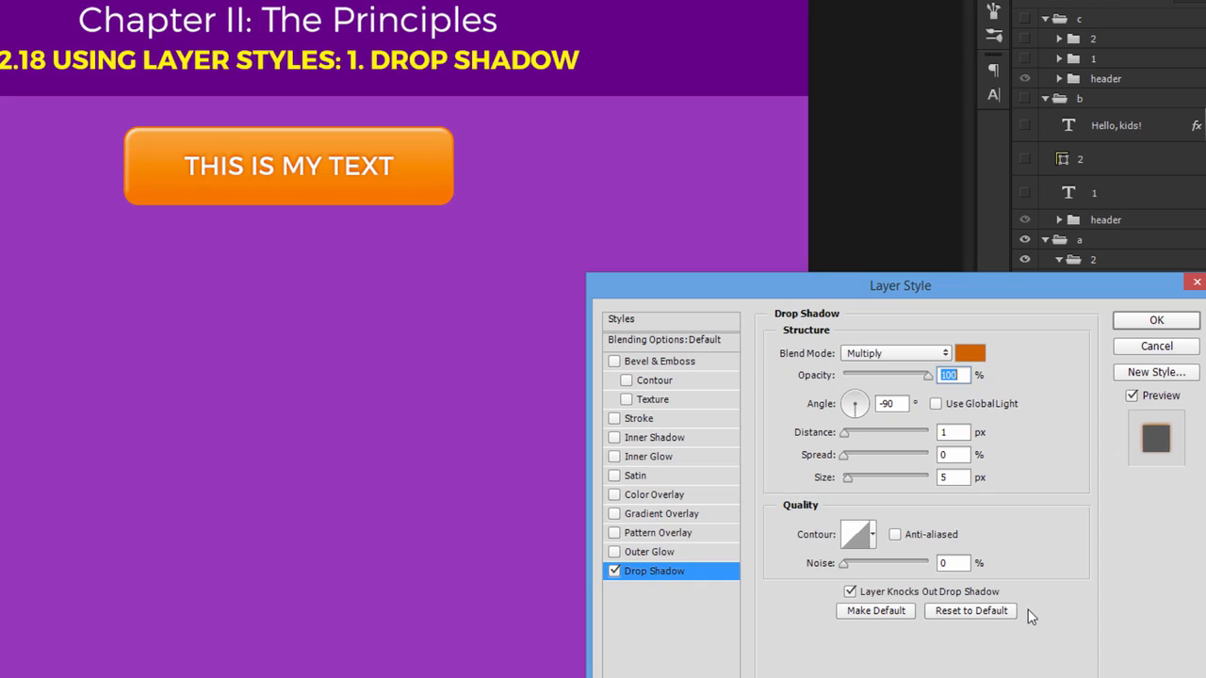
{"action": "left_click", "coordinate": [1178, 323]}
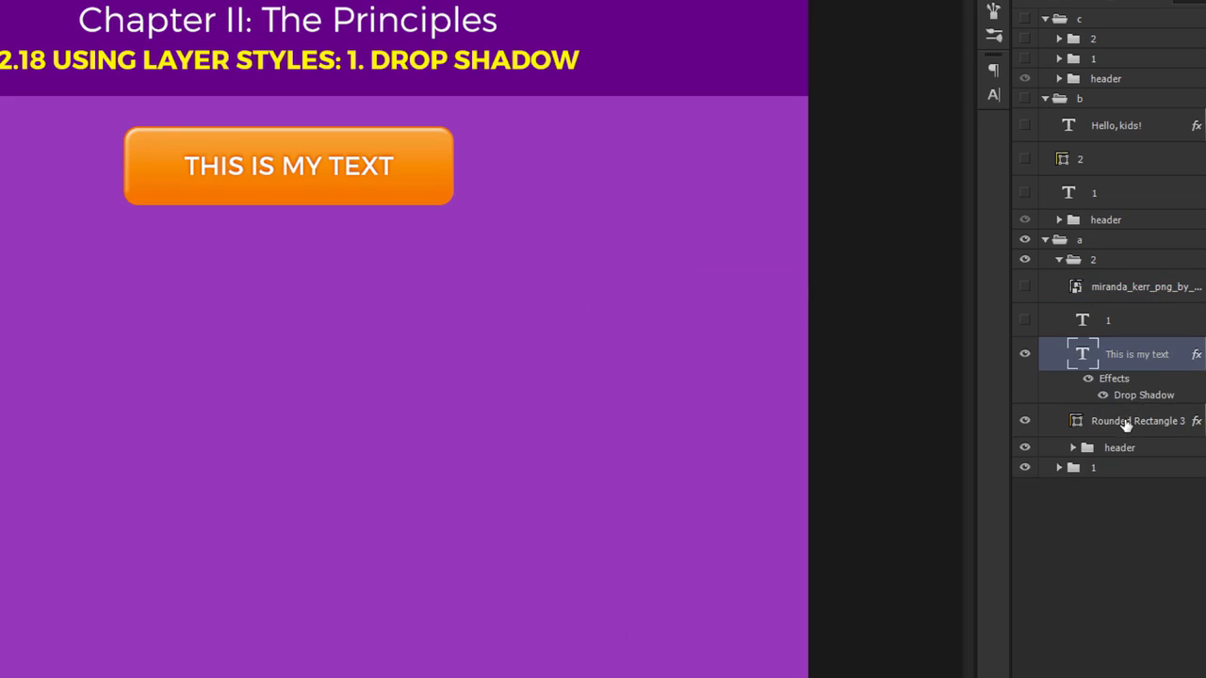
Step: Show text layer 1 and the woman's cut-out photo in group 2, collapse the label's effects, and select the photo layer
{"action": "left_click", "coordinate": [1025, 321]}
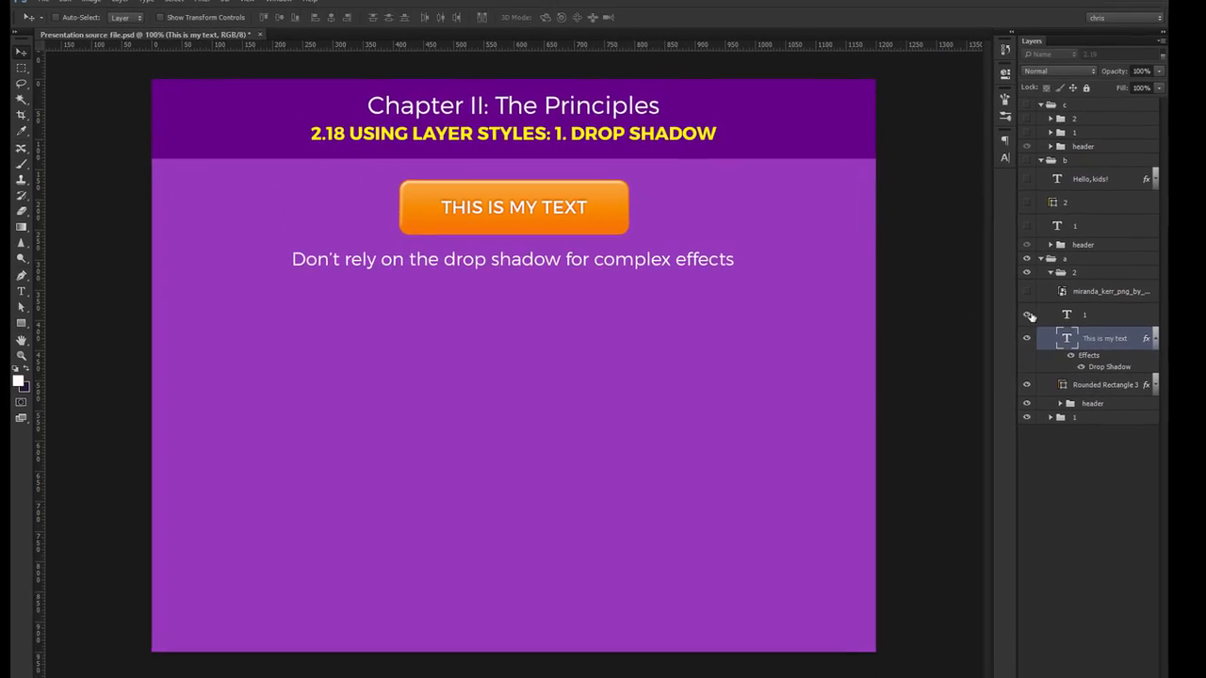
{"action": "left_click", "coordinate": [1156, 338]}
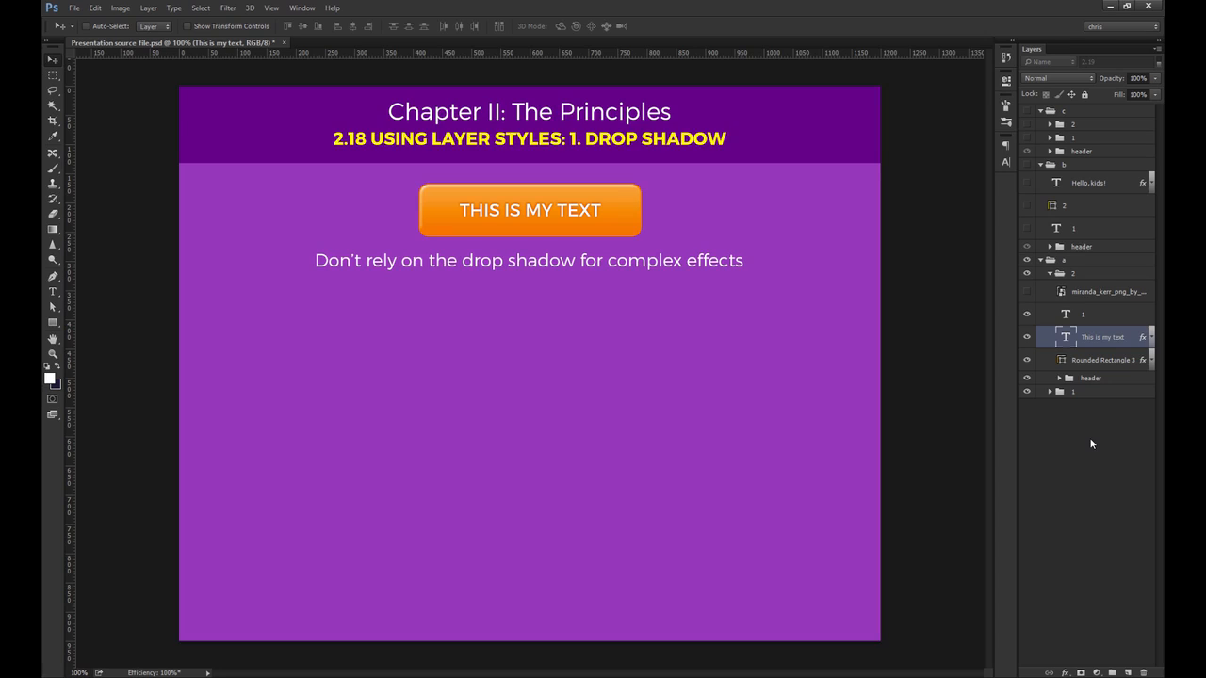
{"action": "left_click", "coordinate": [1027, 292]}
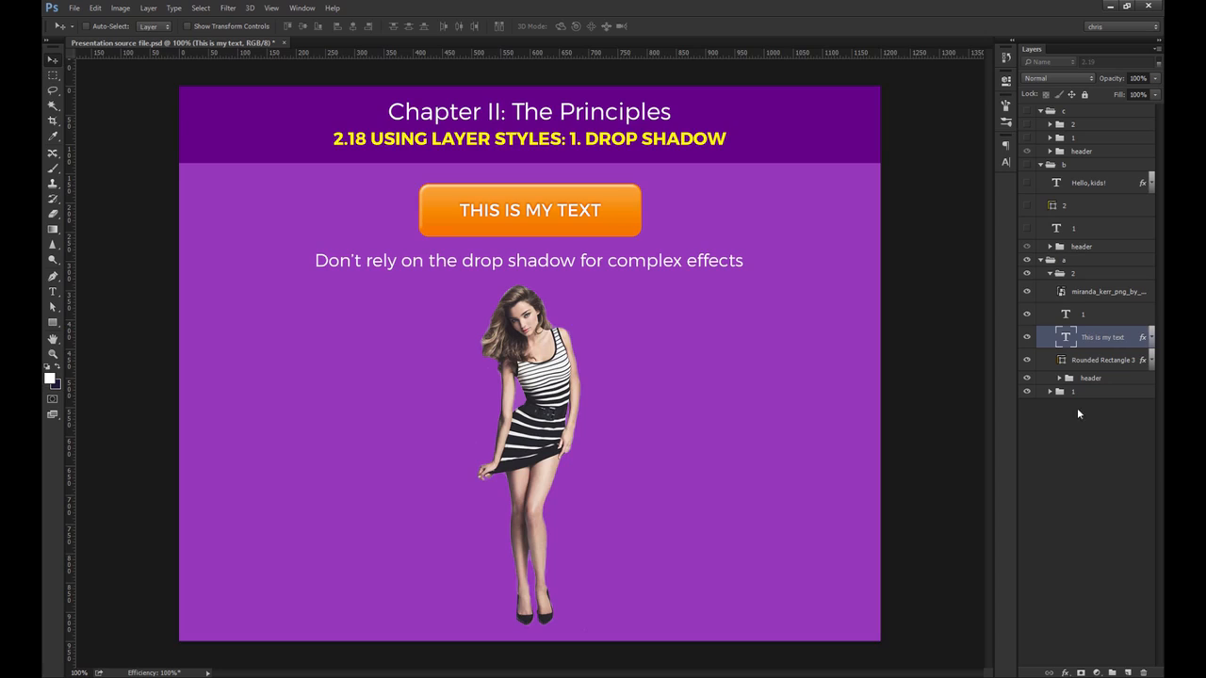
{"action": "left_click", "coordinate": [1101, 292]}
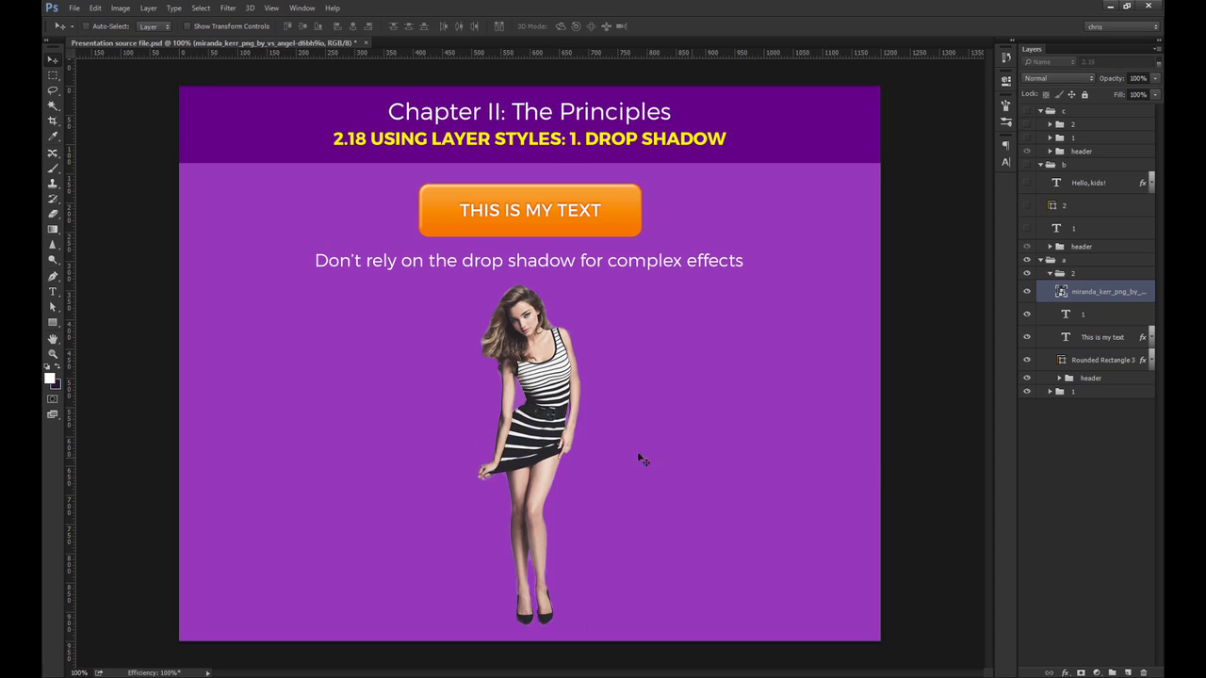
Step: Try moving the woman's cut-out photo upward and undo the move
{"action": "left_click_drag", "start_coordinate": [542, 451], "coordinate": [558, 323]}
{"action": "key", "text": "ctrl+z"}
Step: Apply a drop shadow to the woman's photo, offset to her left side at angle -5°, distance 58 px and size 10 px
{"action": "left_click", "coordinate": [1065, 673]}
{"action": "left_click", "coordinate": [1084, 665]}
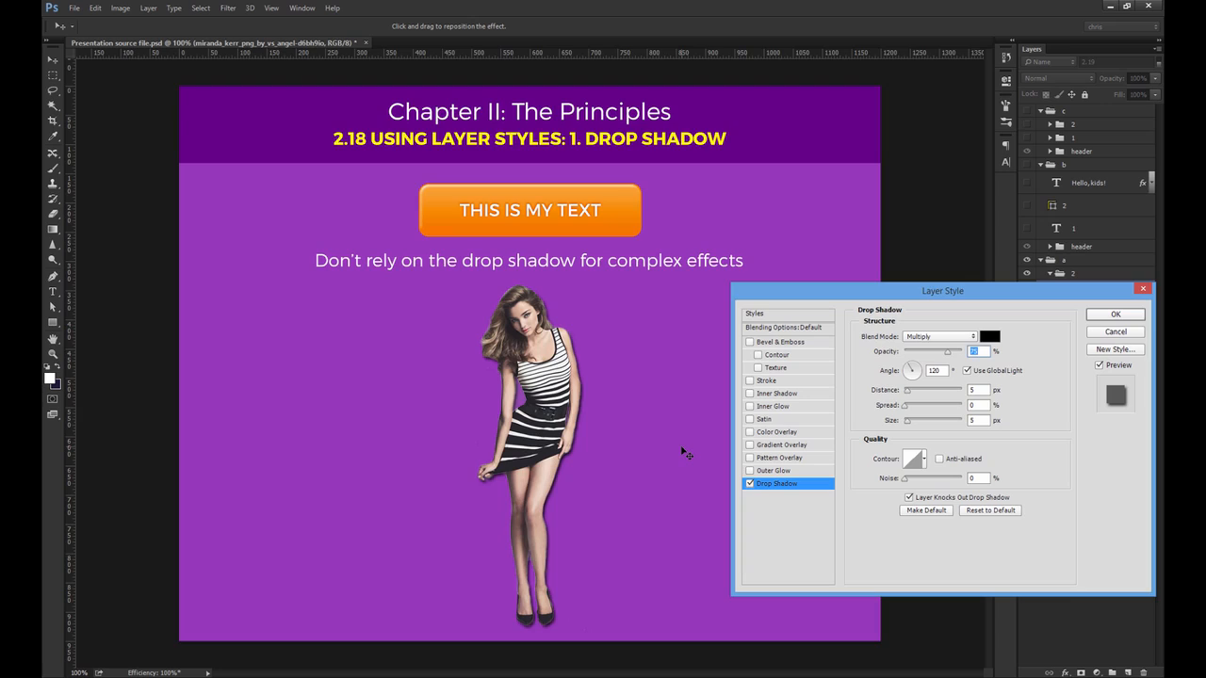
{"action": "left_click", "coordinate": [925, 459]}
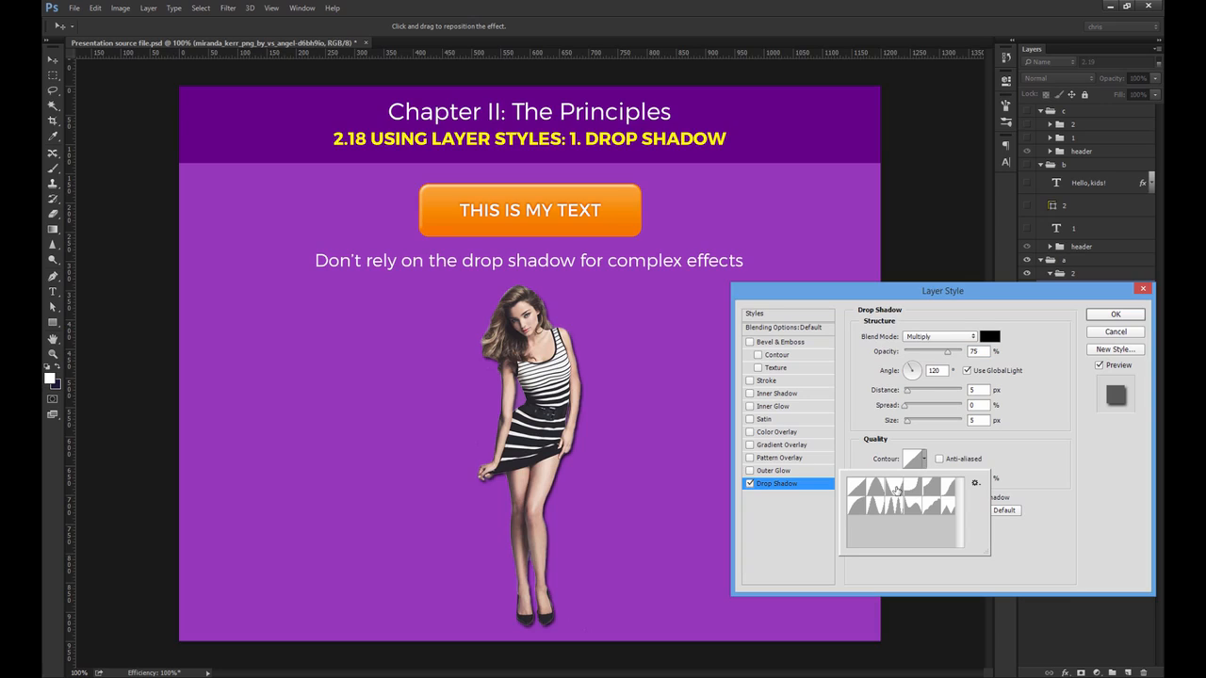
{"action": "left_click", "coordinate": [1012, 452]}
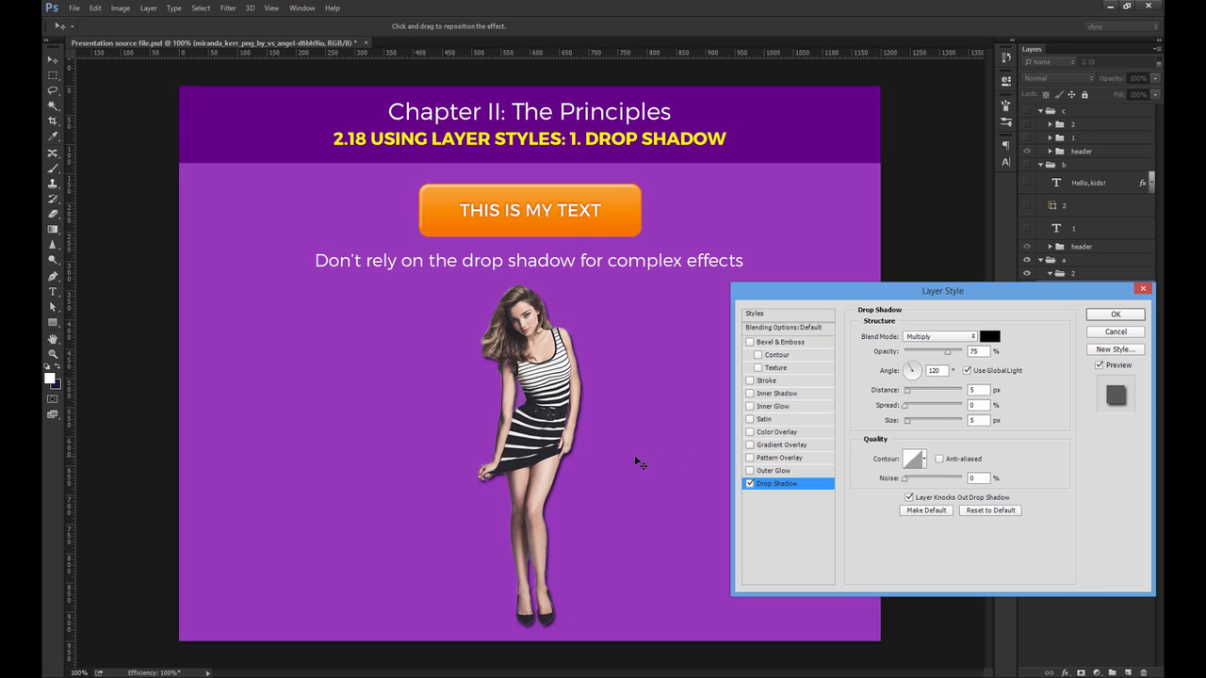
{"action": "left_click_drag", "start_coordinate": [635, 461], "coordinate": [600, 457]}
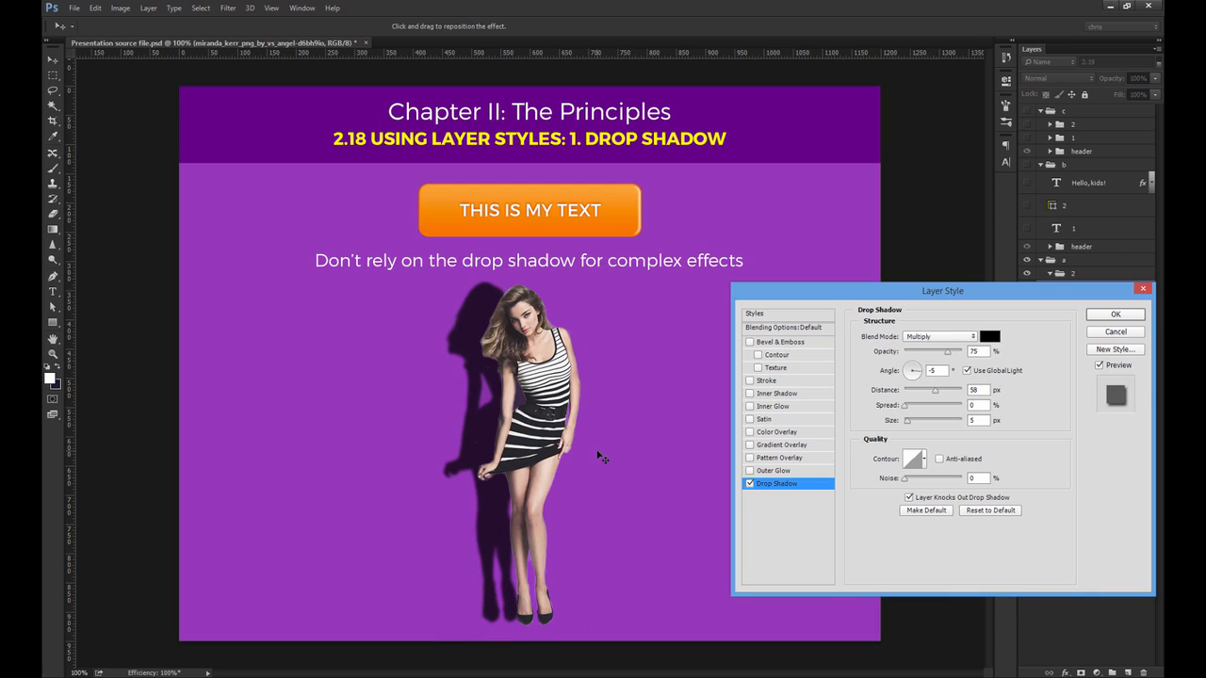
{"action": "left_click_drag", "start_coordinate": [981, 422], "coordinate": [902, 418]}
{"action": "type", "text": "10"}
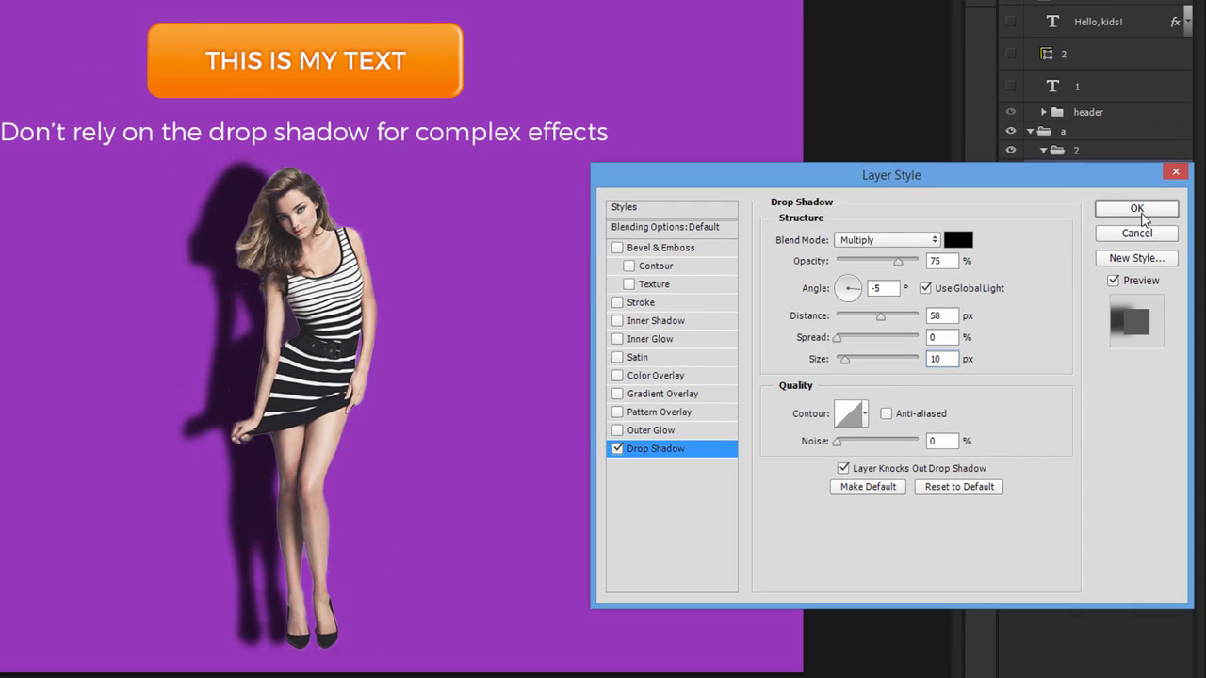
{"action": "left_click", "coordinate": [1128, 255]}
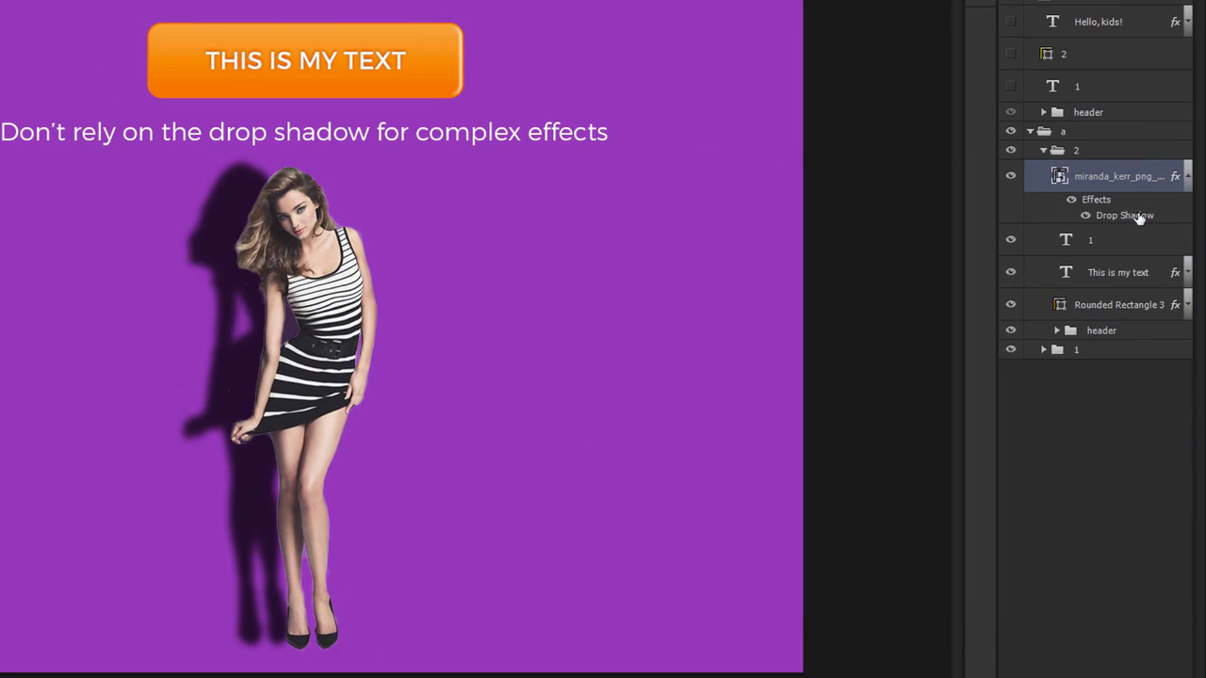
Step: Convert the photo's drop shadow effect into a separate layer and select that shadow layer
{"action": "right_click", "coordinate": [1139, 221]}
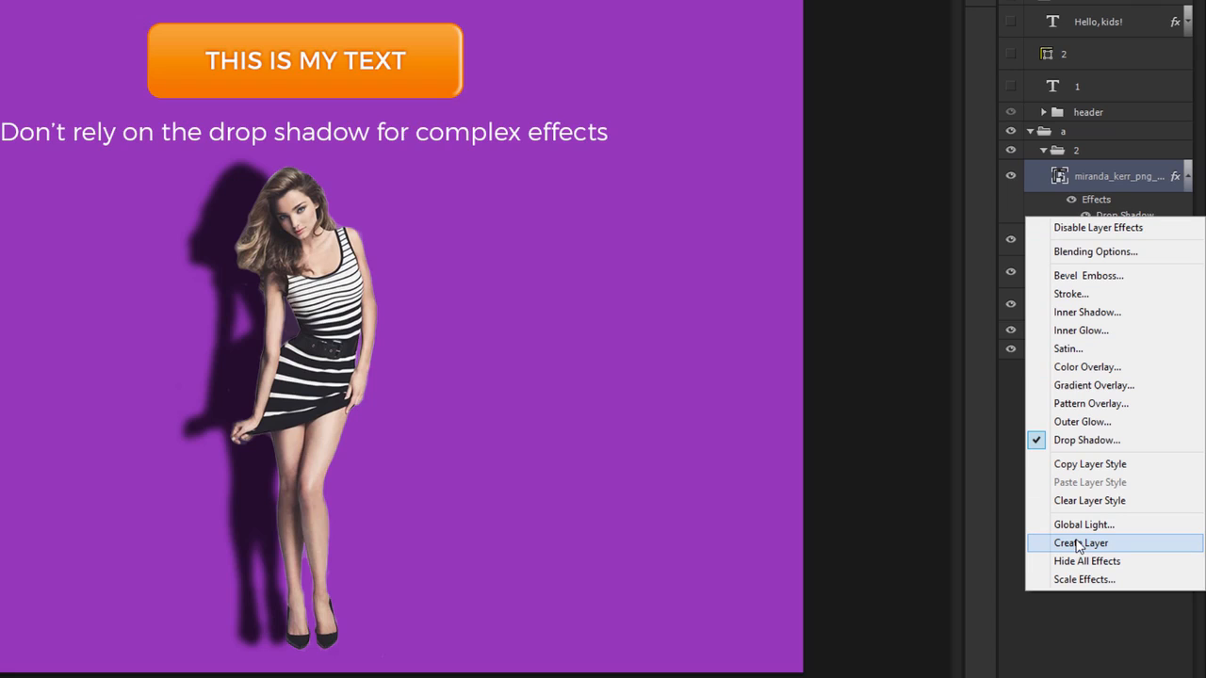
{"action": "left_click", "coordinate": [1135, 546]}
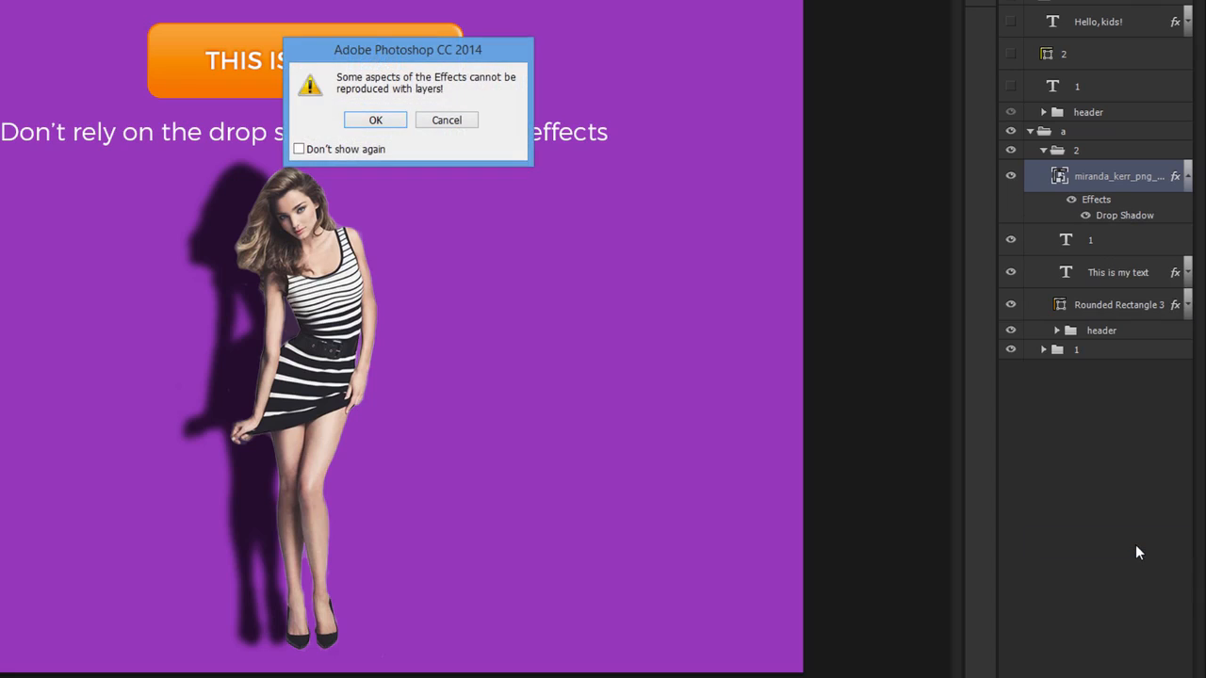
{"action": "left_click", "coordinate": [390, 120]}
{"action": "left_click", "coordinate": [1152, 215]}
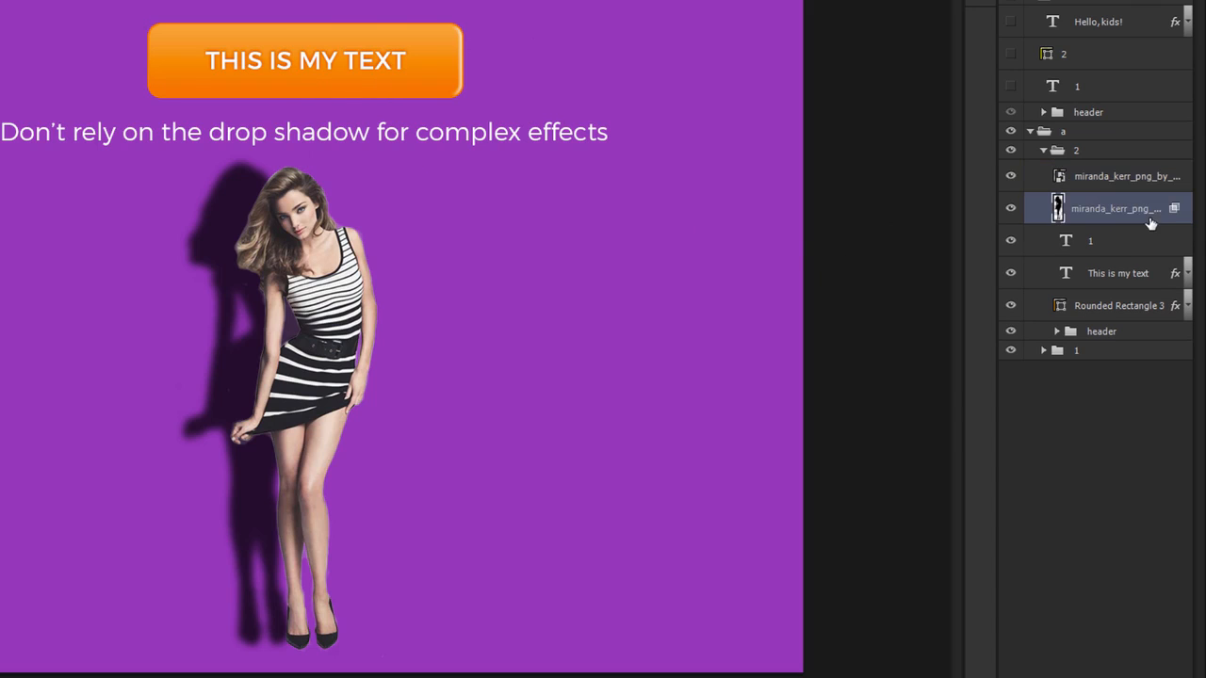
Step: Try moving the separated shadow independently of the woman and undo the move
{"action": "left_click_drag", "start_coordinate": [541, 279], "coordinate": [311, 275]}
{"action": "left_click_drag", "start_coordinate": [413, 313], "coordinate": [414, 312]}
{"action": "key", "text": "ctrl+z"}
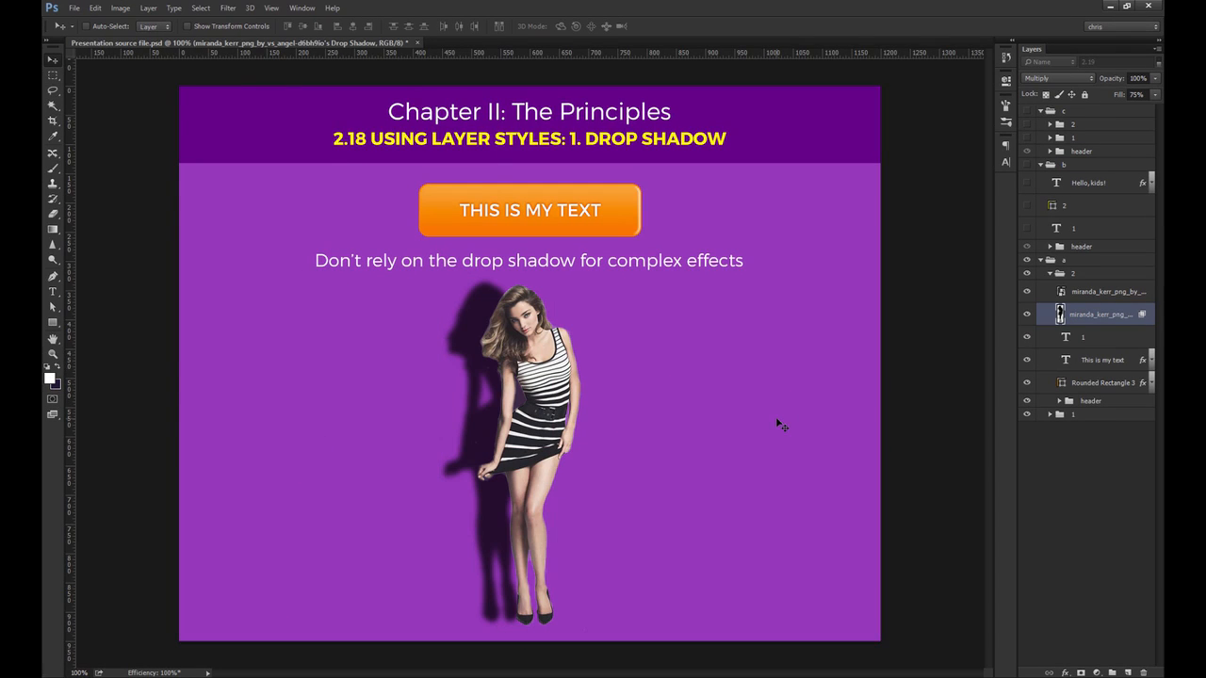
Step: Free-transform the shadow into a flattened, slanted shape on the ground that meets the woman's feet, and commit it
{"action": "key", "text": "ctrl+t"}
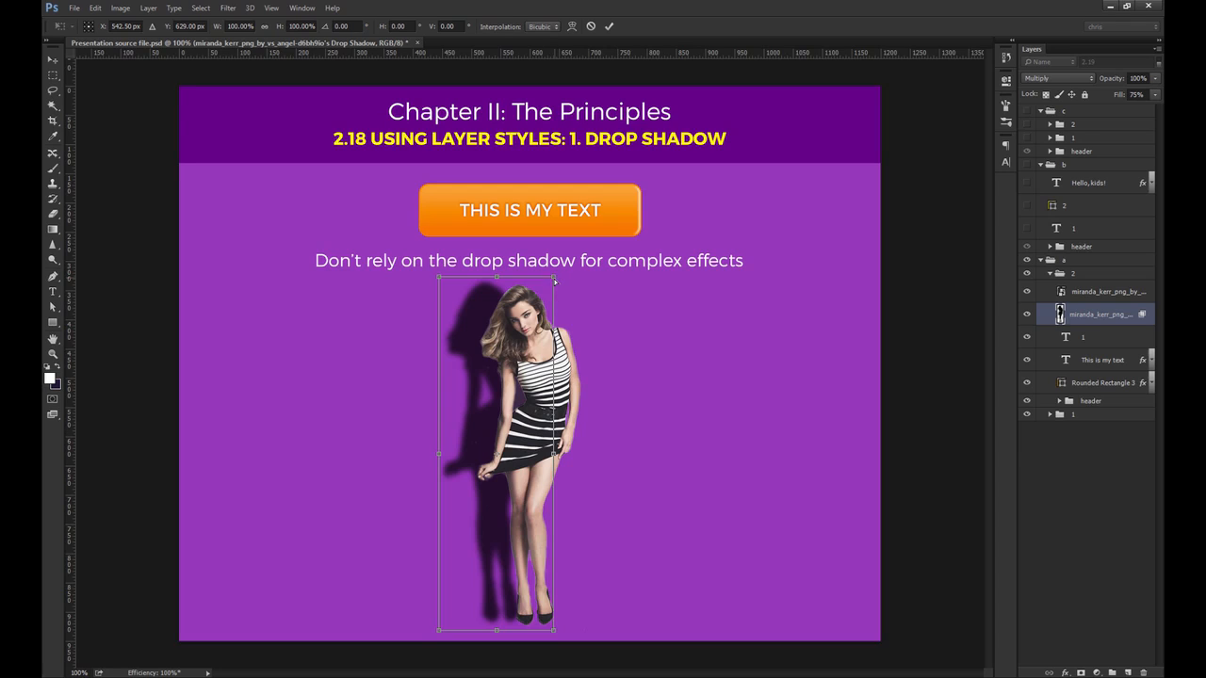
{"action": "left_click_drag", "start_coordinate": [494, 281], "coordinate": [309, 468]}
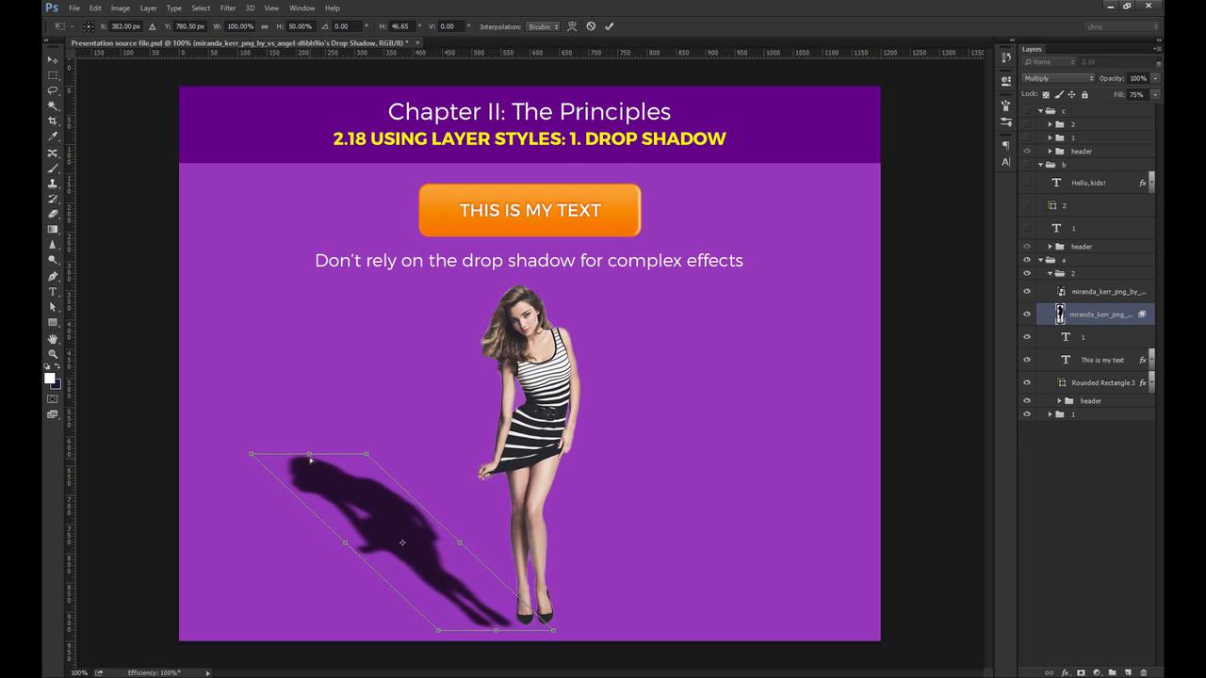
{"action": "left_click_drag", "start_coordinate": [463, 580], "coordinate": [502, 576]}
{"action": "left_click_drag", "start_coordinate": [415, 452], "coordinate": [320, 448]}
{"action": "key", "text": "Return"}
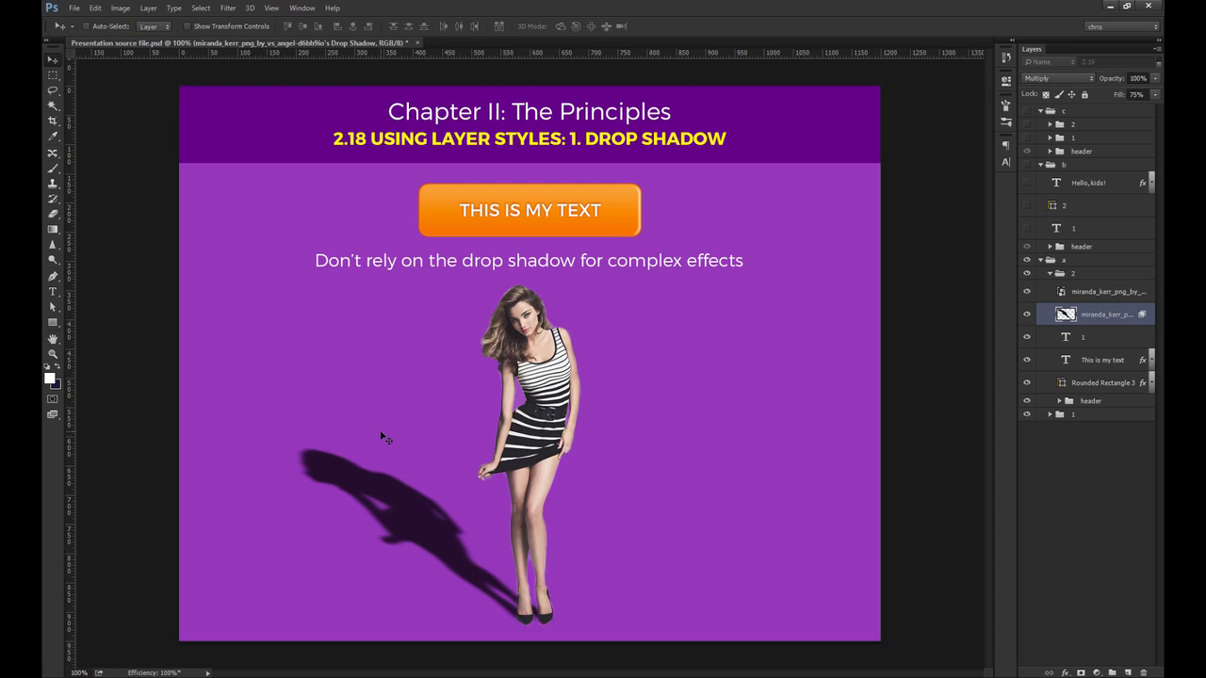
Step: Add a layer mask to the shadow and draw vertical gradients on it so the shadow fades toward the head
{"action": "left_click", "coordinate": [1081, 673]}
{"action": "key", "text": "g"}
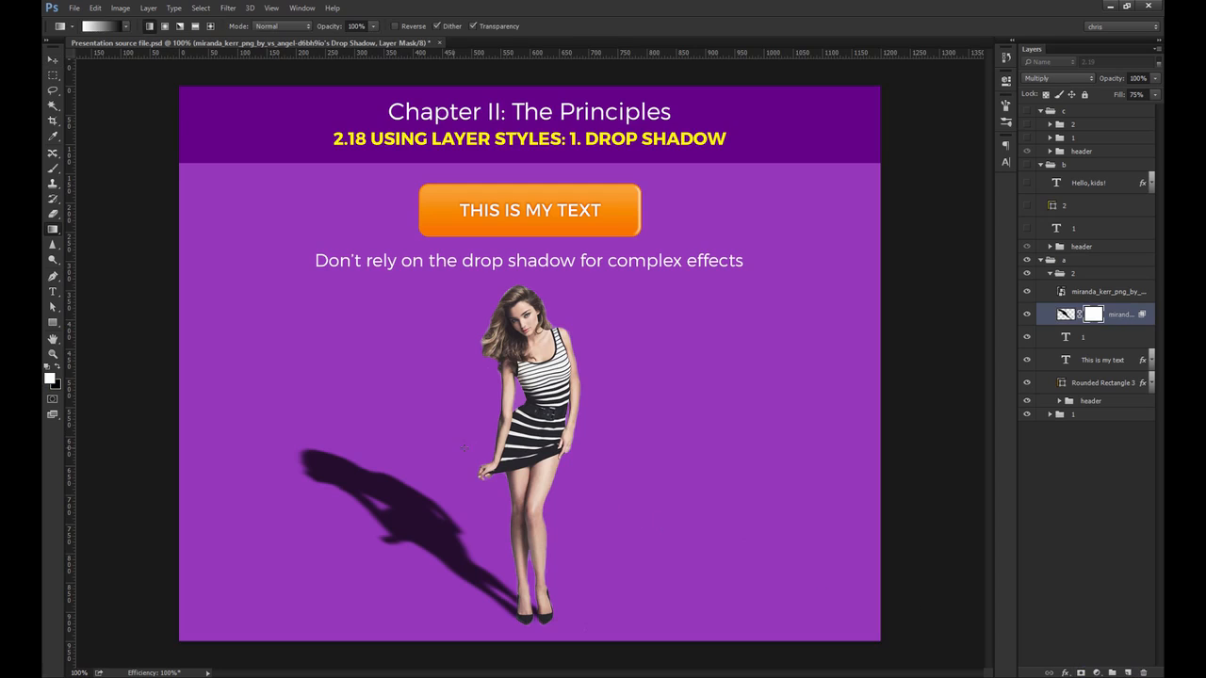
{"action": "right_click", "coordinate": [51, 229]}
{"action": "left_click", "coordinate": [82, 227]}
{"action": "left_click_drag", "start_coordinate": [431, 547], "coordinate": [430, 435]}
{"action": "left_click_drag", "start_coordinate": [458, 572], "coordinate": [456, 438]}
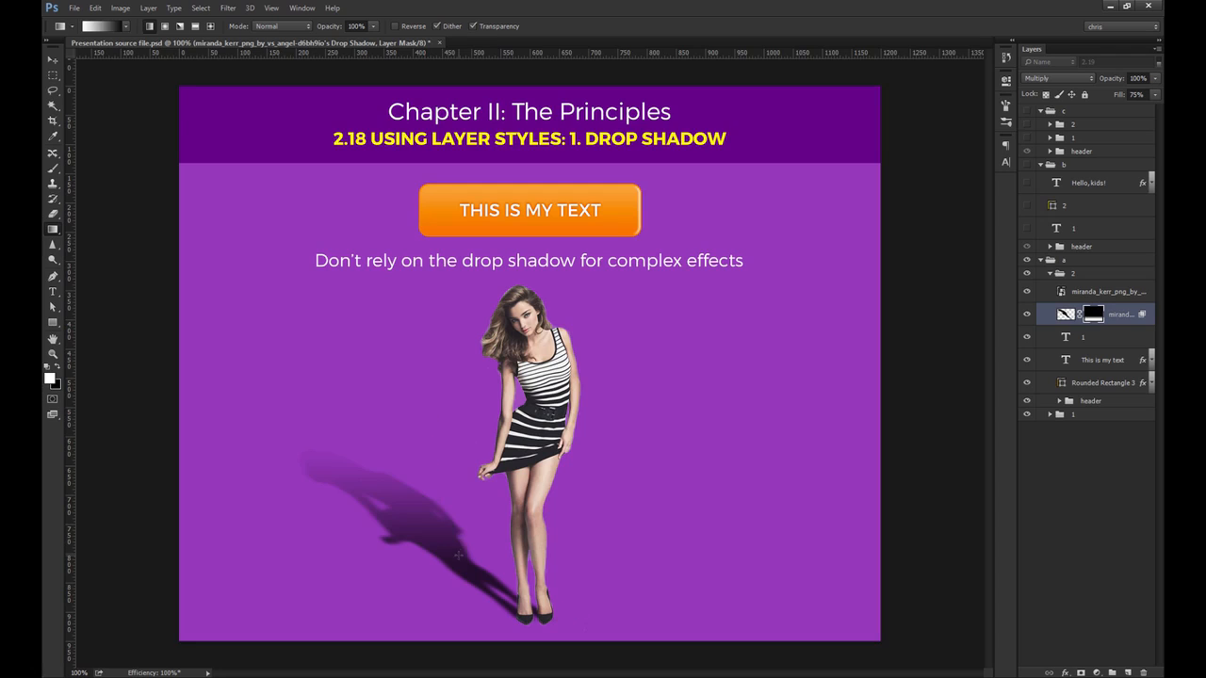
{"action": "mouse_move", "coordinate": [460, 567]}
{"action": "left_mouse_down"}
{"action": "mouse_move", "coordinate": [450, 527]}
{"action": "mouse_move", "coordinate": [457, 445]}
{"action": "mouse_move", "coordinate": [463, 456]}
{"action": "left_mouse_up"}
{"action": "left_click_drag", "start_coordinate": [448, 566], "coordinate": [446, 456]}
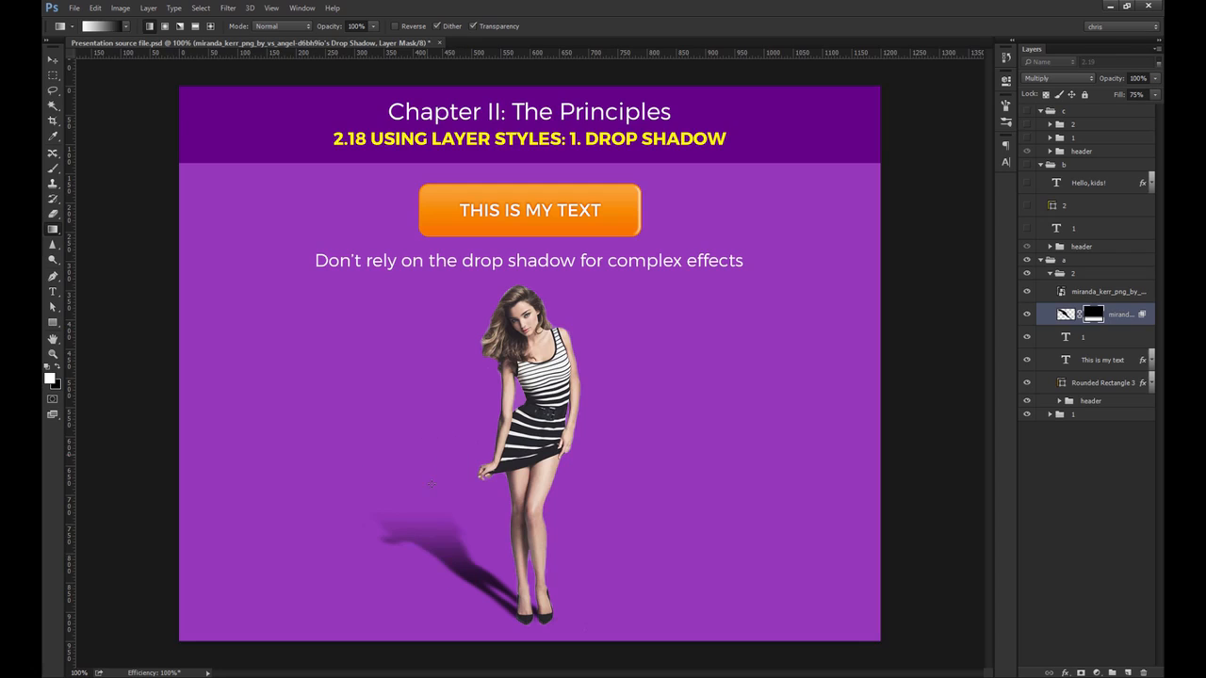
{"action": "left_click_drag", "start_coordinate": [449, 568], "coordinate": [447, 491]}
{"action": "key", "text": "v"}
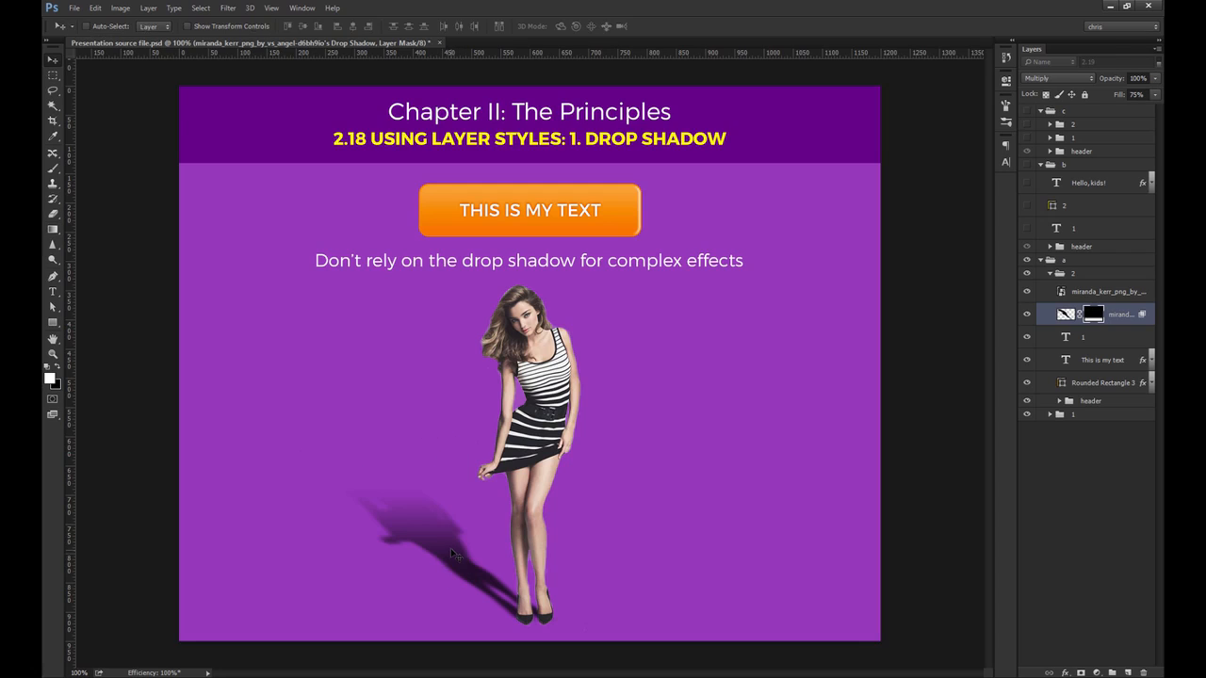
Step: Reduce the shadow layer's fill to 41% and redraw the mask gradient for a longer, softer fade from the feet to the head
{"action": "left_click_drag", "start_coordinate": [1120, 98], "coordinate": [1112, 101]}
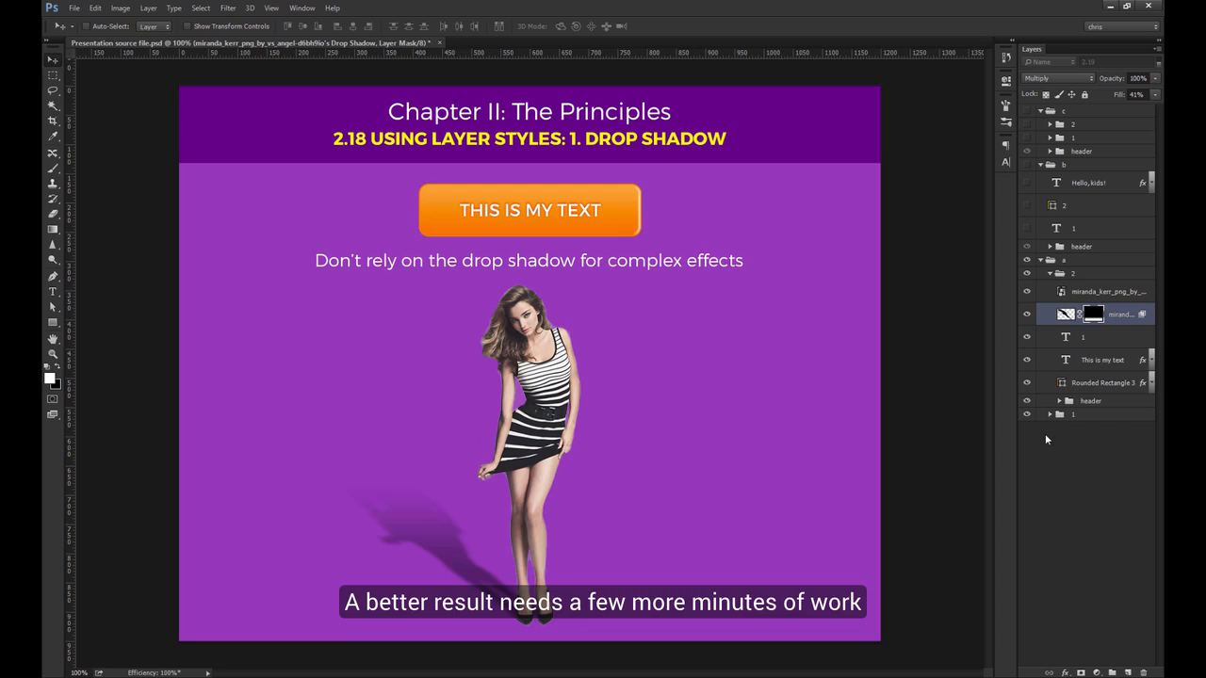
{"action": "key", "text": "g"}
{"action": "left_click_drag", "start_coordinate": [434, 534], "coordinate": [431, 456]}
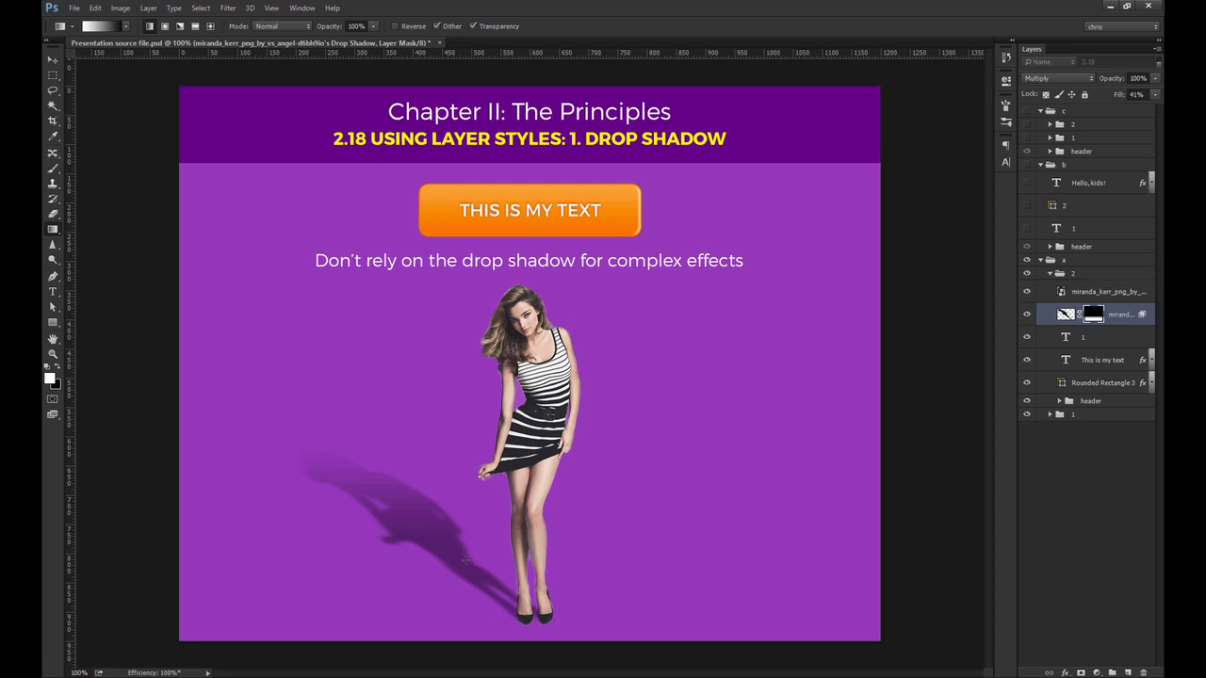
{"action": "left_click_drag", "start_coordinate": [468, 562], "coordinate": [465, 456]}
{"action": "left_click_drag", "start_coordinate": [478, 591], "coordinate": [479, 510]}
{"action": "left_click_drag", "start_coordinate": [468, 571], "coordinate": [465, 486]}
{"action": "left_click_drag", "start_coordinate": [495, 610], "coordinate": [475, 425]}
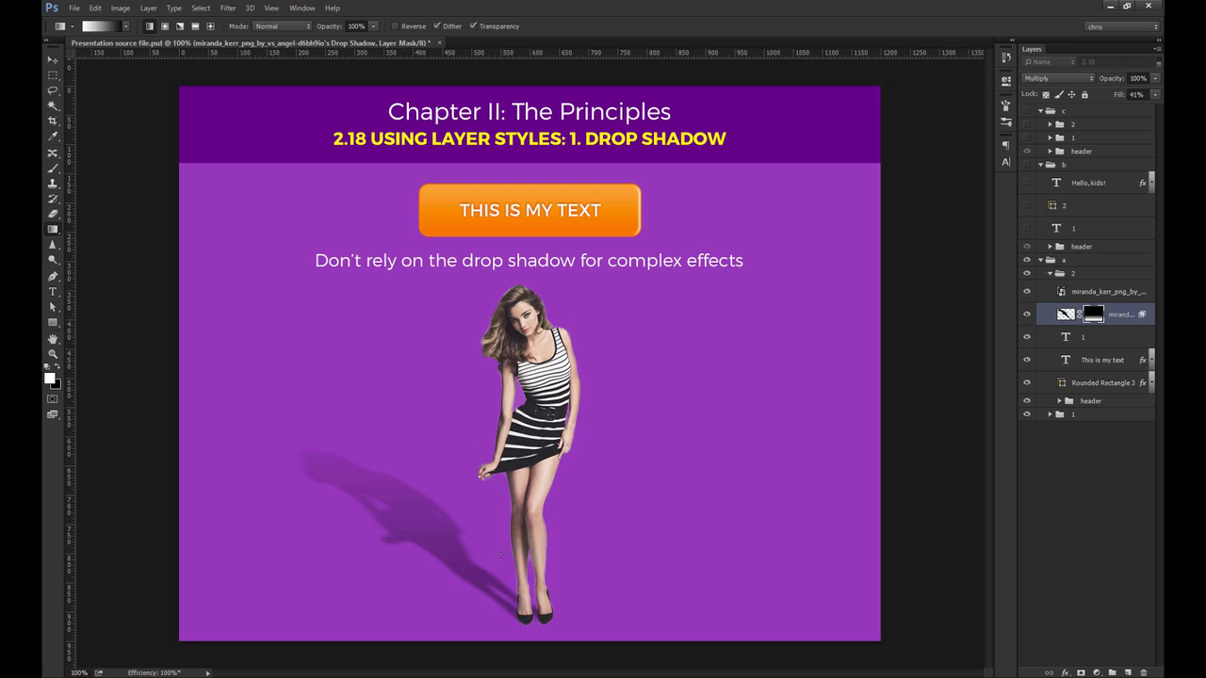
Step: Redraw the vertical gradient on the shadow's layer mask for a stronger fade toward the head, and collapse layer group 2
{"action": "left_click_drag", "start_coordinate": [491, 586], "coordinate": [492, 390]}
{"action": "left_click_drag", "start_coordinate": [472, 549], "coordinate": [465, 466]}
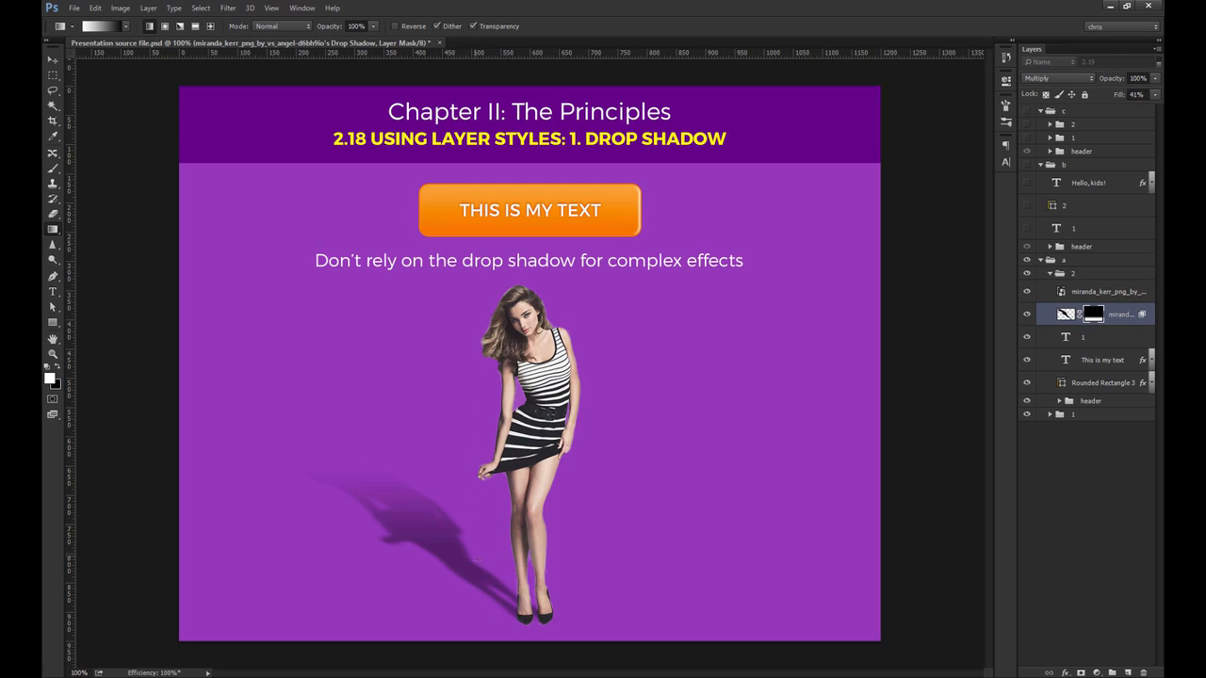
{"action": "key", "text": "v"}
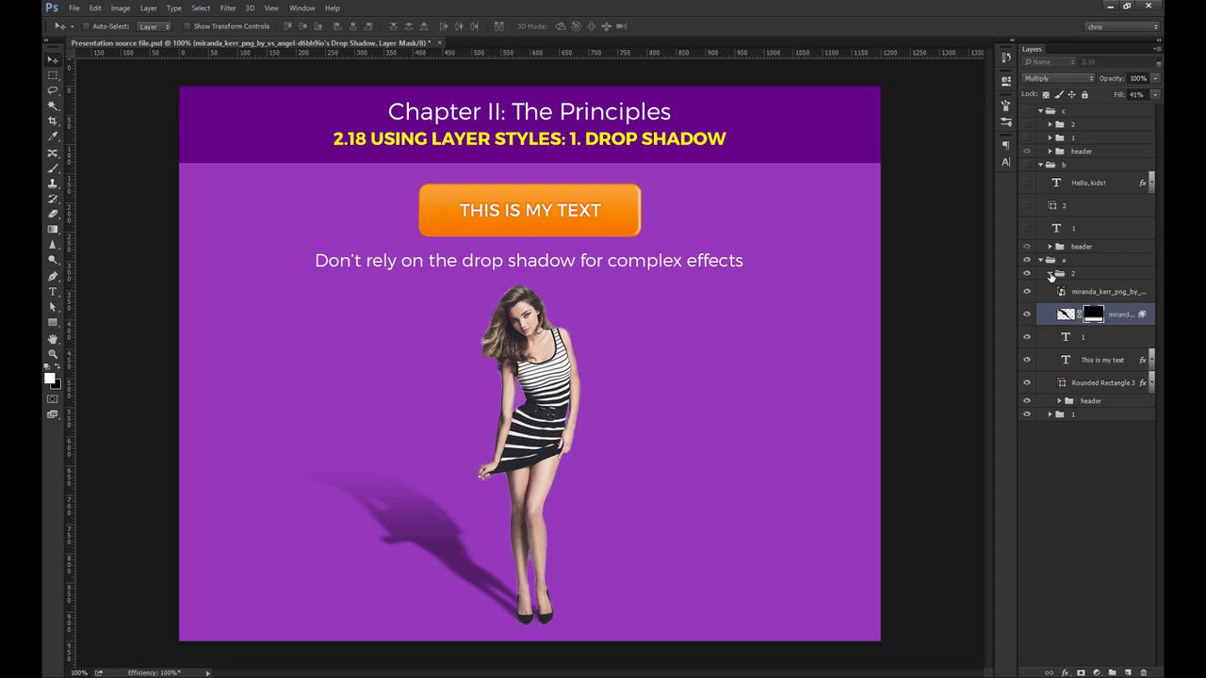
{"action": "left_click", "coordinate": [1051, 274]}
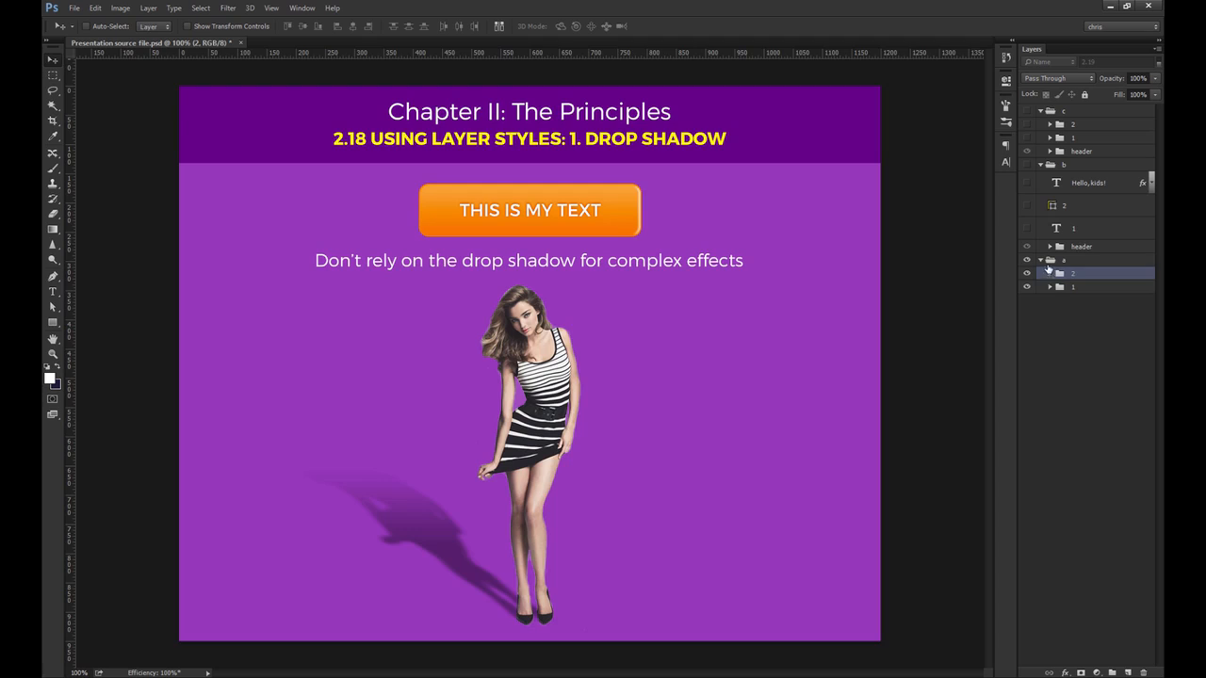
{"action": "left_click", "coordinate": [1041, 260]}
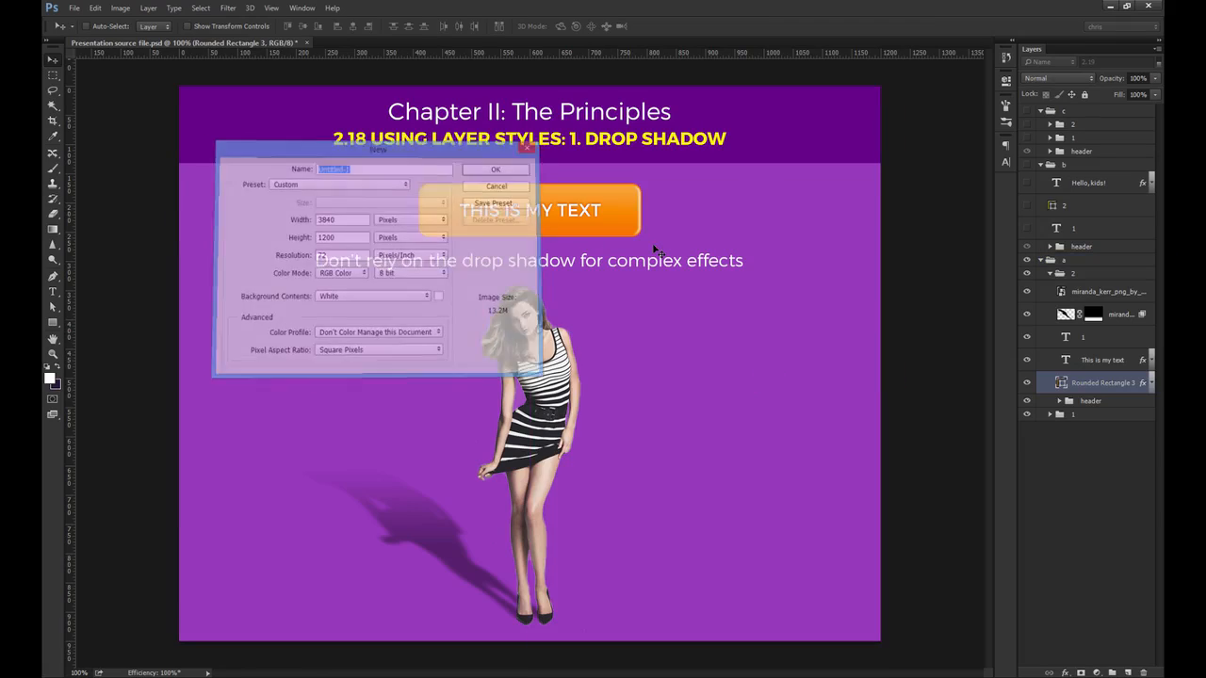
Step: Copy the orange button and its text layer into a new 3840 x 1200 px document and open the Long Shadow Generator 2 extension
{"action": "left_click_drag", "start_coordinate": [555, 206], "coordinate": [481, 337]}
{"action": "left_click", "coordinate": [1103, 360], "text": "shift"}
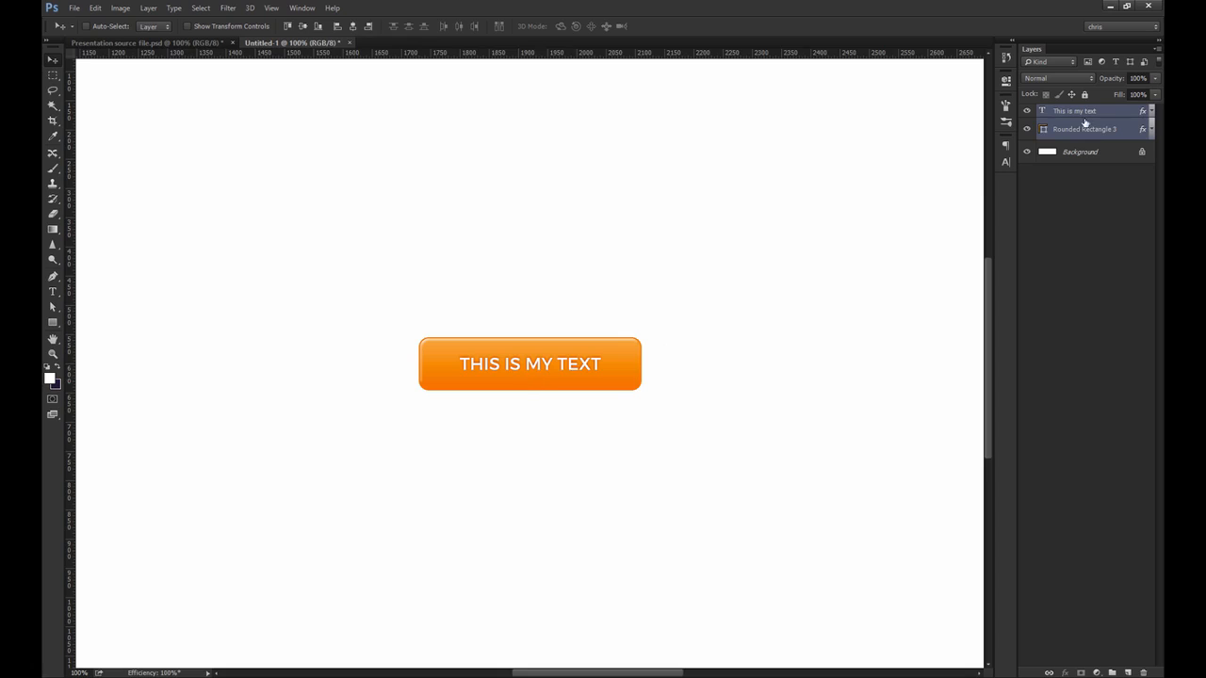
{"action": "left_click", "coordinate": [303, 8]}
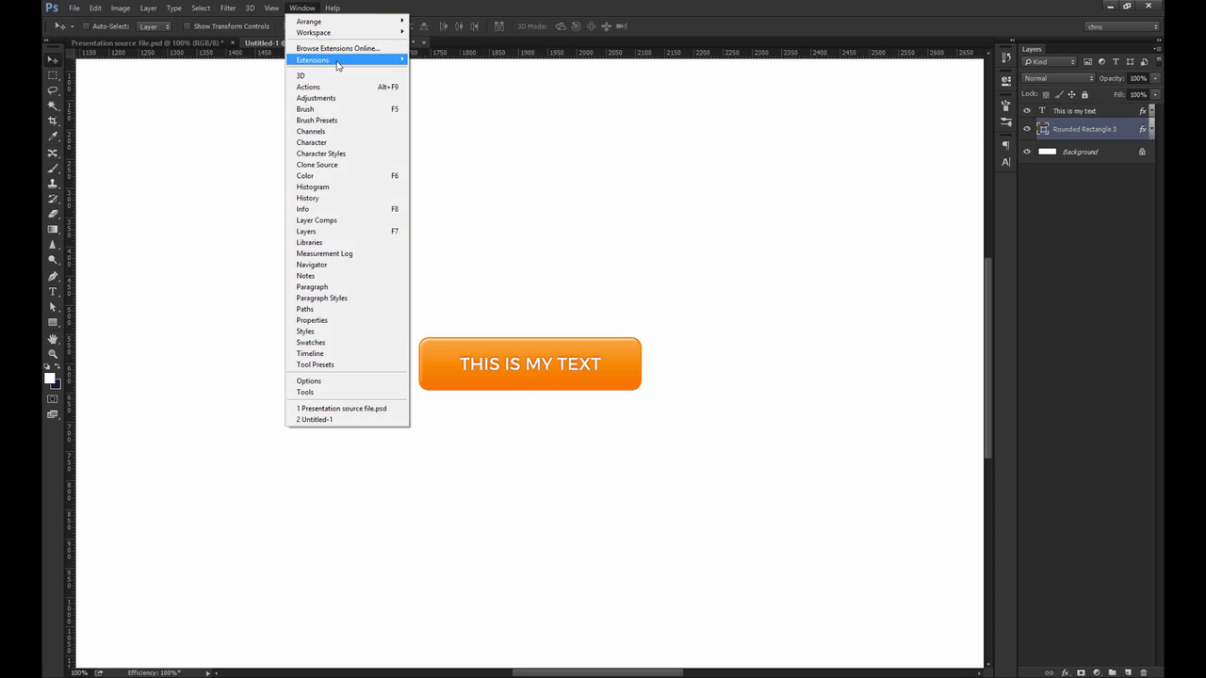
{"action": "mouse_move", "coordinate": [312, 60]}
{"action": "left_click", "coordinate": [235, 72]}
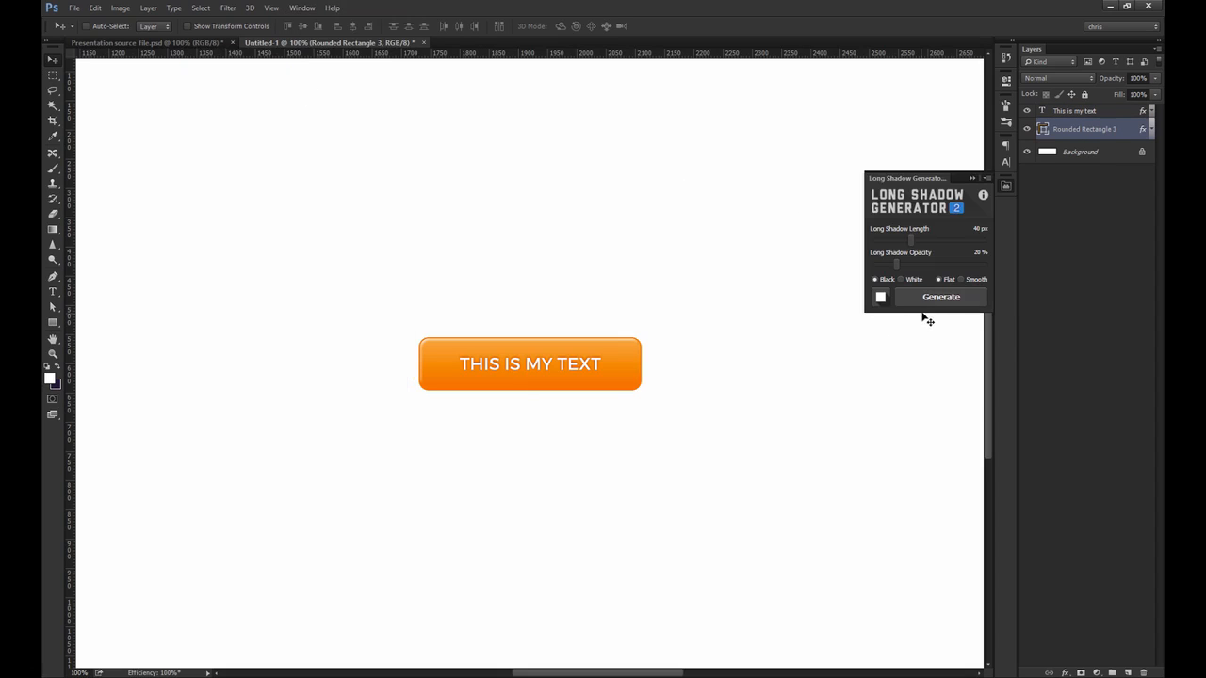
Step: Try flat and smooth black long shadows, 40 px long at 20% opacity, on the button and its text, undoing each
{"action": "left_click", "coordinate": [938, 297]}
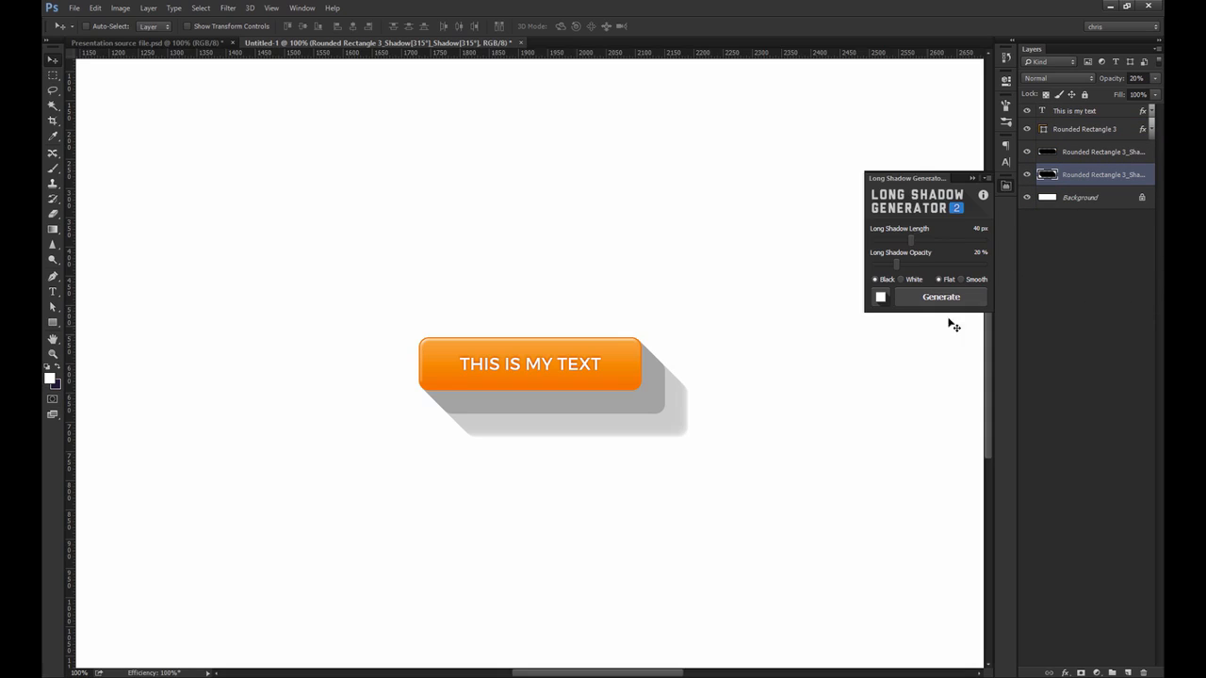
{"action": "left_click", "coordinate": [962, 279]}
{"action": "key", "text": "Return"}
{"action": "left_click", "coordinate": [1084, 129]}
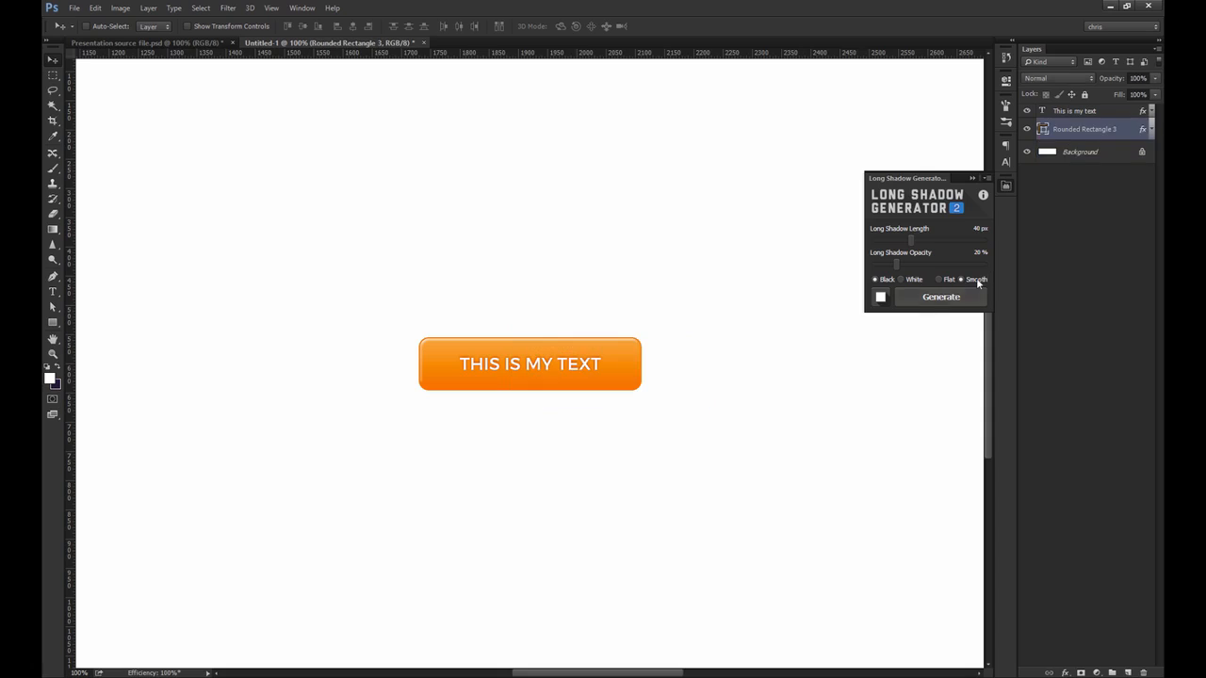
{"action": "left_click", "coordinate": [966, 298]}
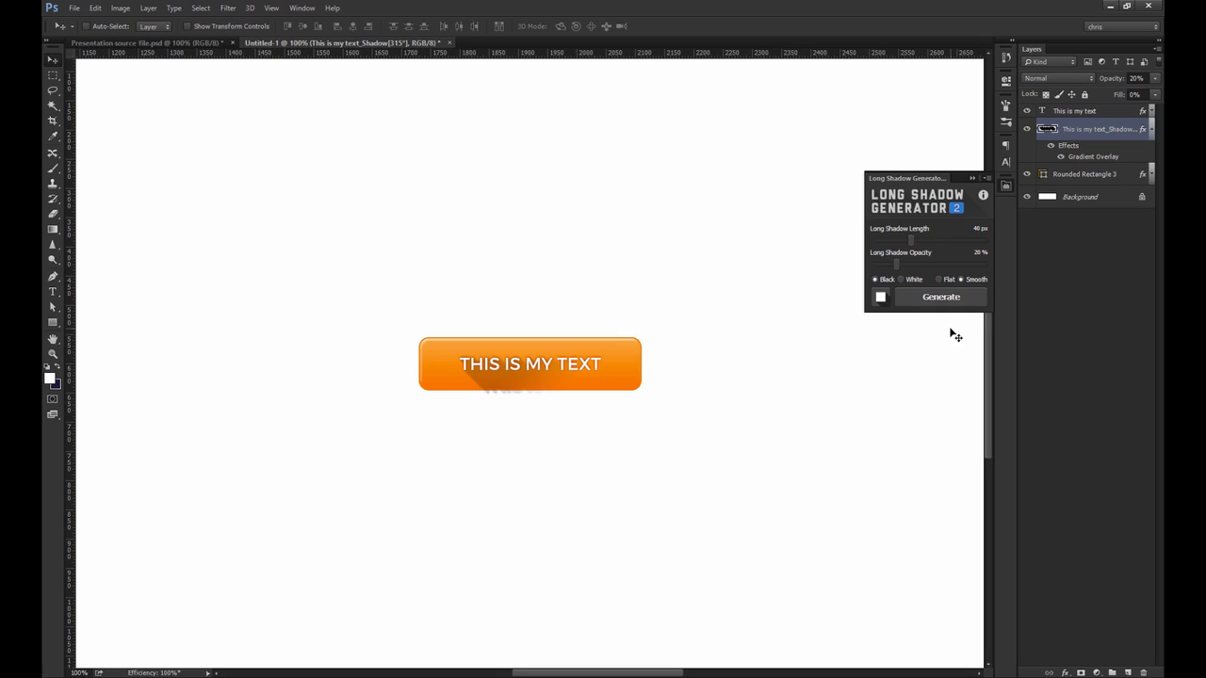
{"action": "key", "text": "ctrl+z"}
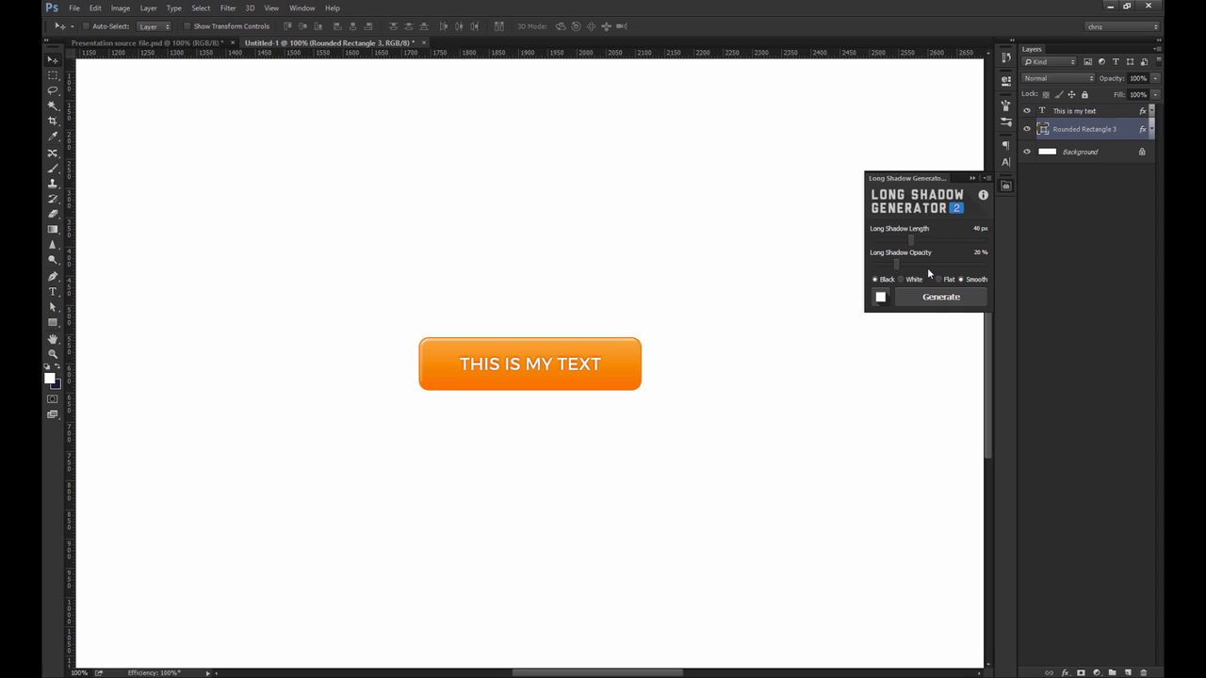
Step: Return to Presentation source file.psd, hide the Long Shadow Generator extension, and collapse layer groups 2 and a
{"action": "left_click", "coordinate": [135, 43]}
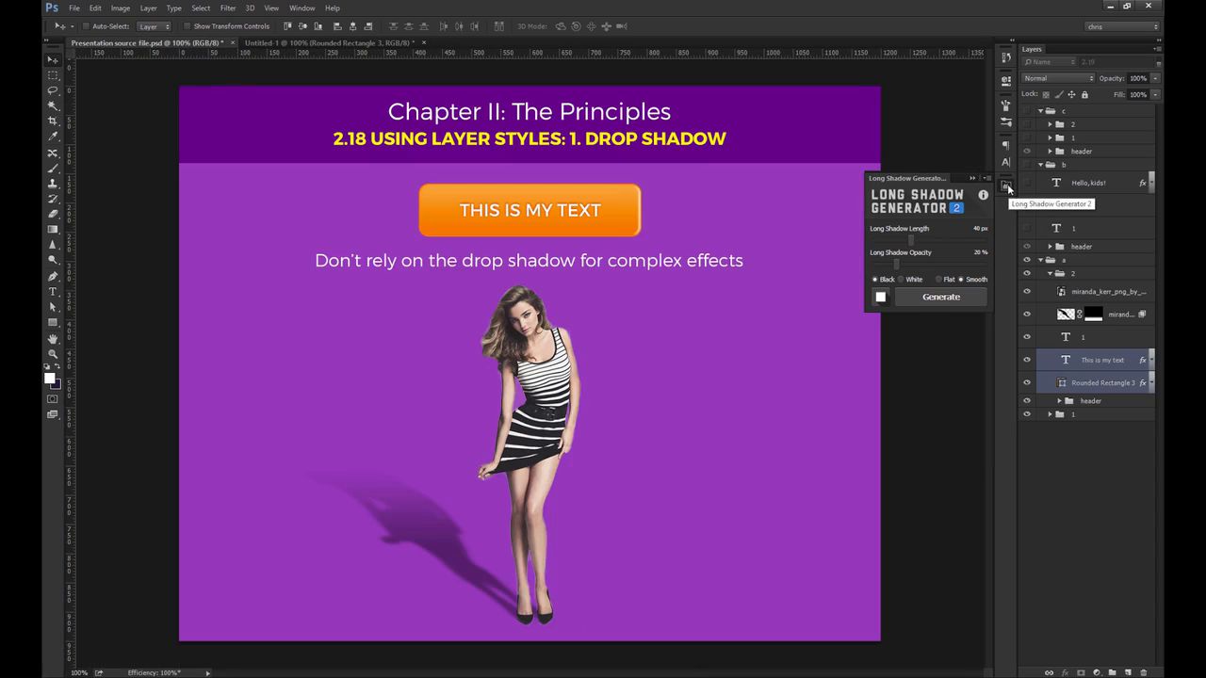
{"action": "left_click", "coordinate": [1006, 187]}
{"action": "left_click", "coordinate": [1046, 272]}
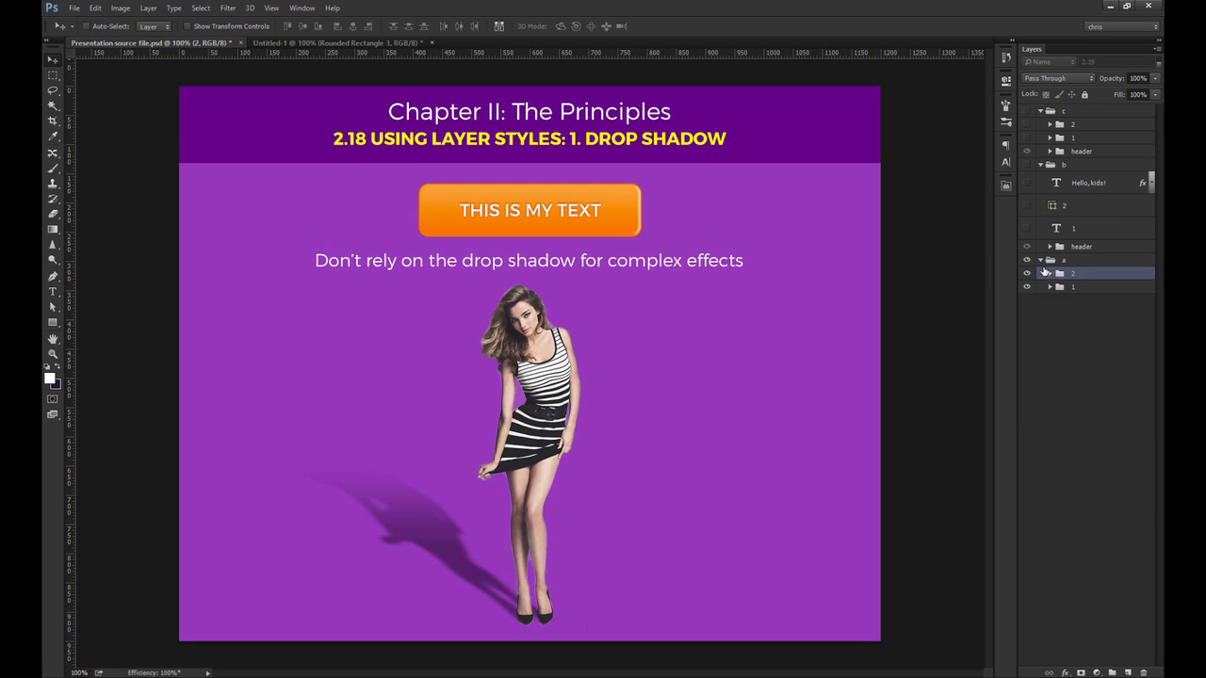
{"action": "left_click", "coordinate": [1041, 261]}
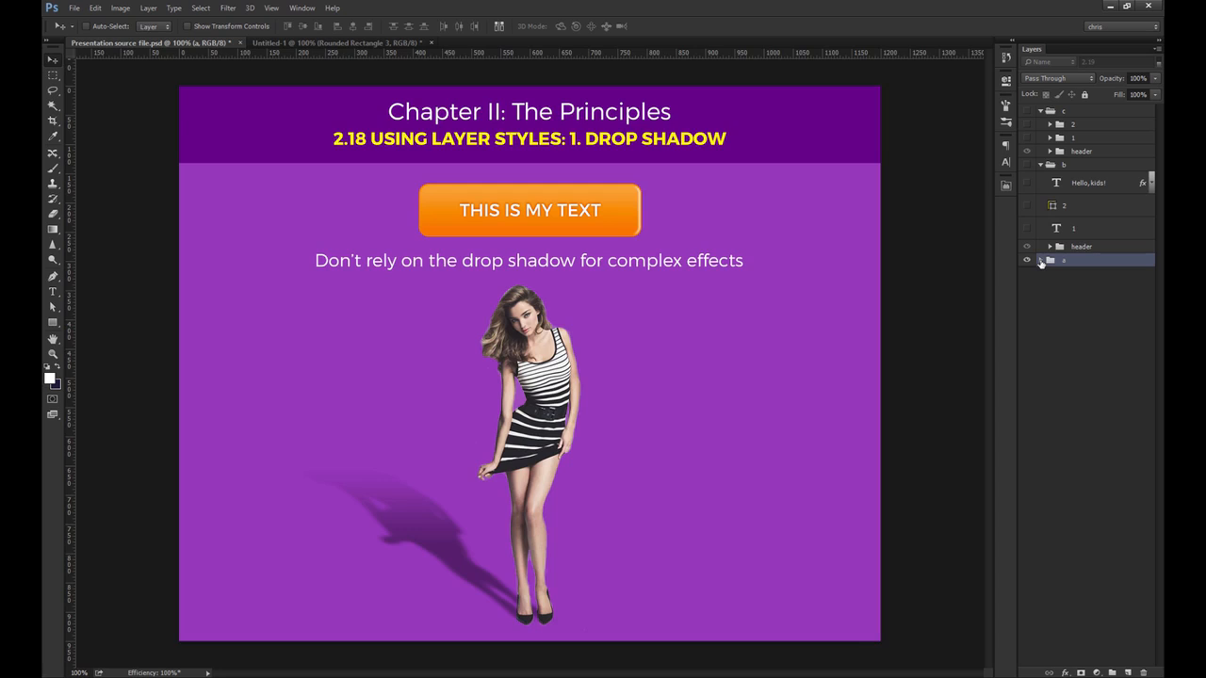
Step: Show layer group b for the Stroke slide, along with its text layer 1 and yellow rounded shape layer 2
{"action": "left_click", "coordinate": [1028, 164]}
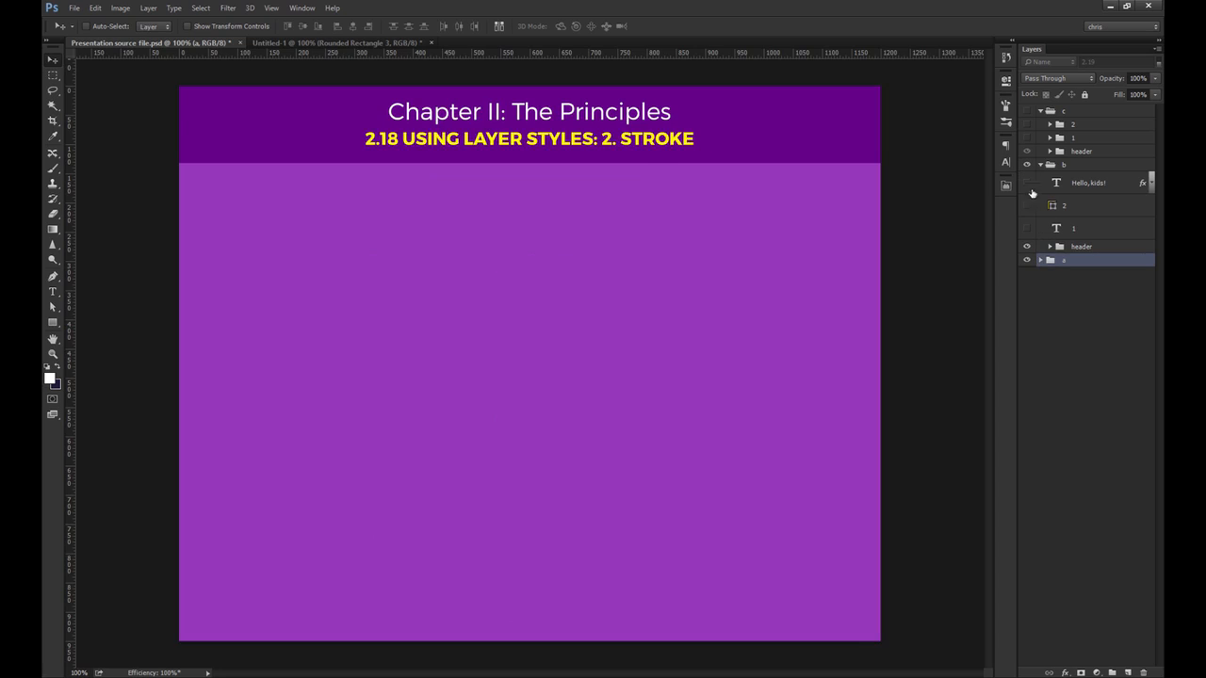
{"action": "left_click", "coordinate": [1029, 229]}
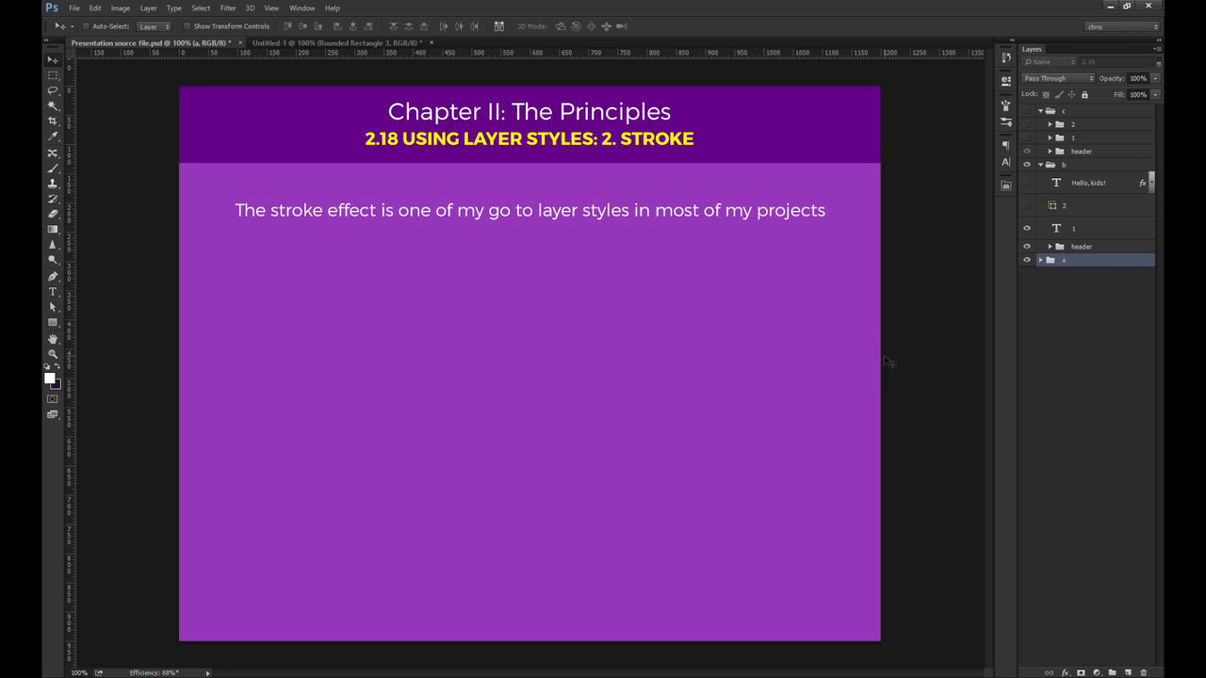
{"action": "left_click", "coordinate": [1027, 205]}
Step: Try a 3 px black outside stroke on the yellow rounded shape and turn it off again
{"action": "double_click", "coordinate": [1097, 214]}
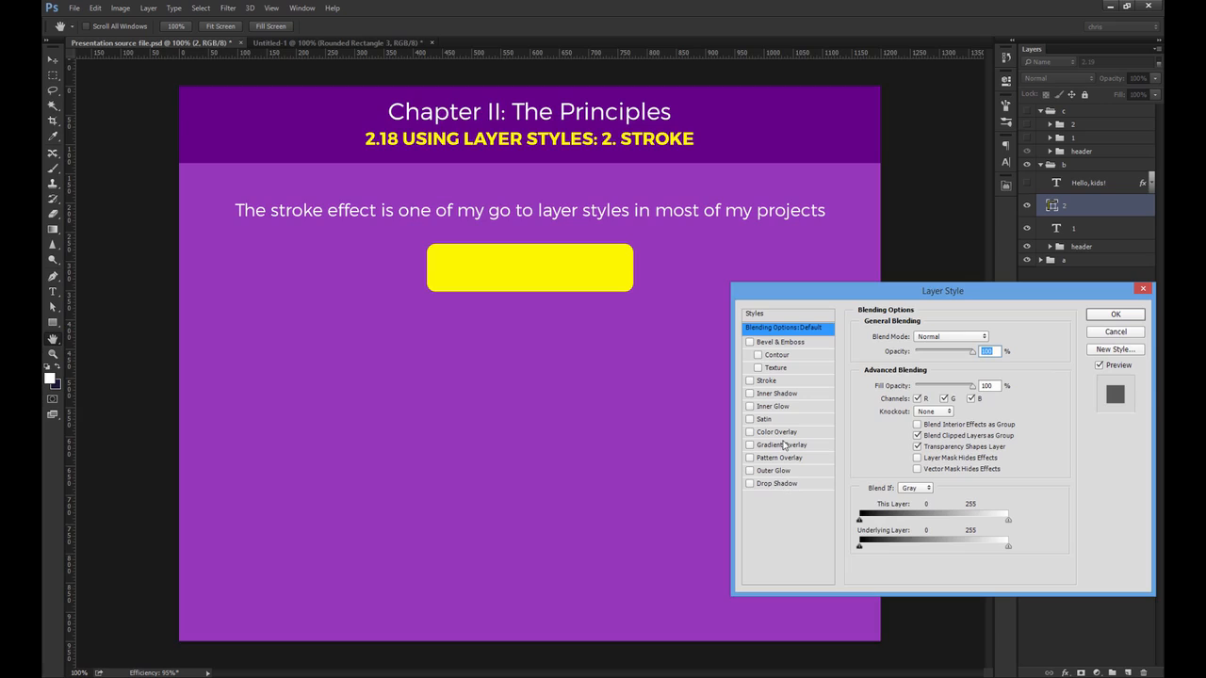
{"action": "left_click", "coordinate": [776, 381]}
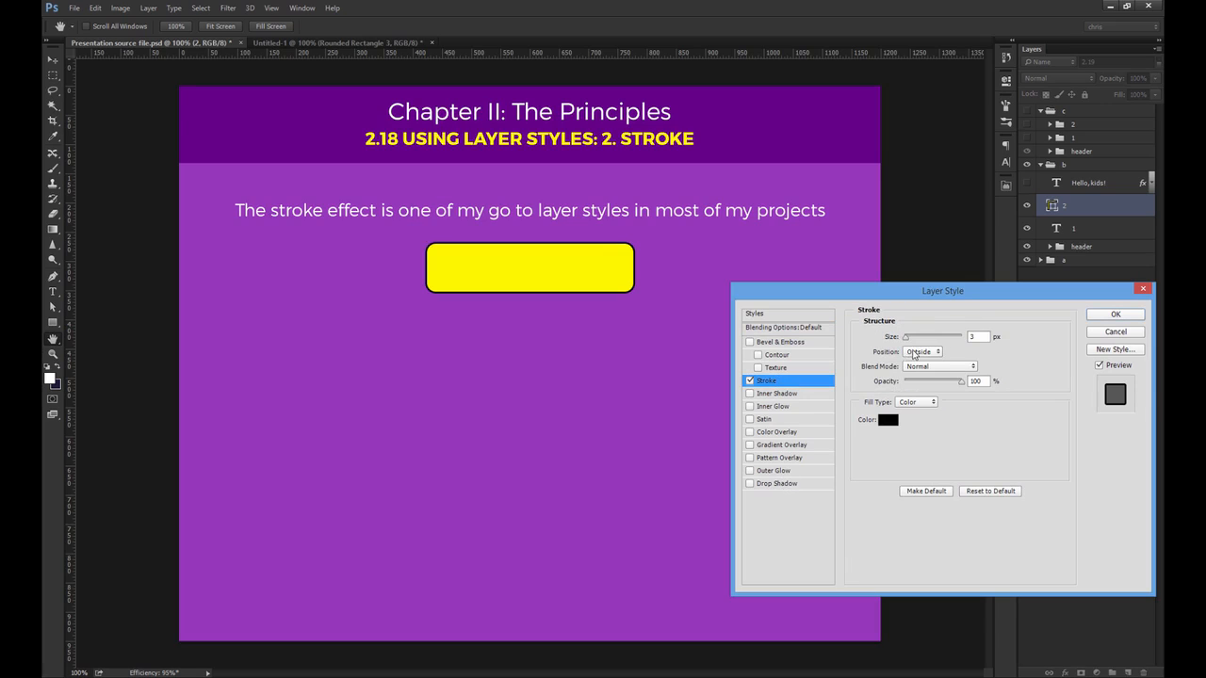
{"action": "double_click", "coordinate": [980, 336]}
{"action": "left_click_drag", "start_coordinate": [877, 292], "coordinate": [800, 237]}
{"action": "left_click", "coordinate": [672, 326]}
Step: Add a linear gradient overlay at 90° to the rounded shape using the glossy black preset Adaptive Gradient 18
{"action": "left_click", "coordinate": [705, 390]}
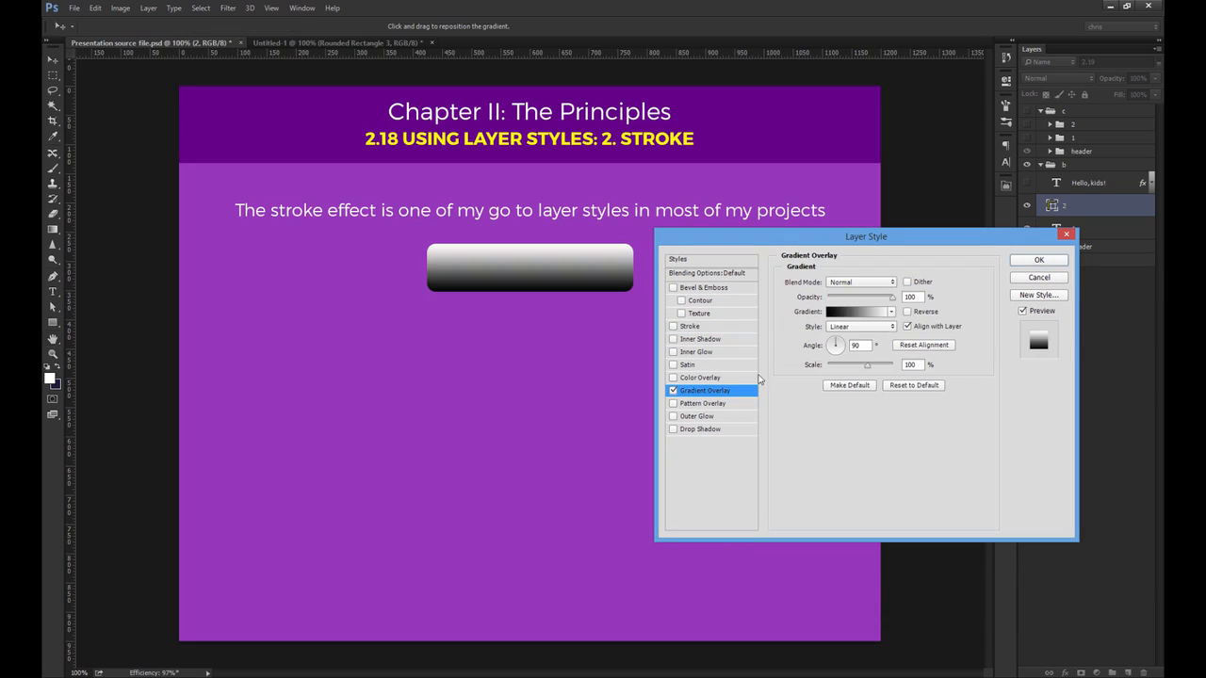
{"action": "left_click", "coordinate": [860, 312]}
{"action": "left_click", "coordinate": [809, 311]}
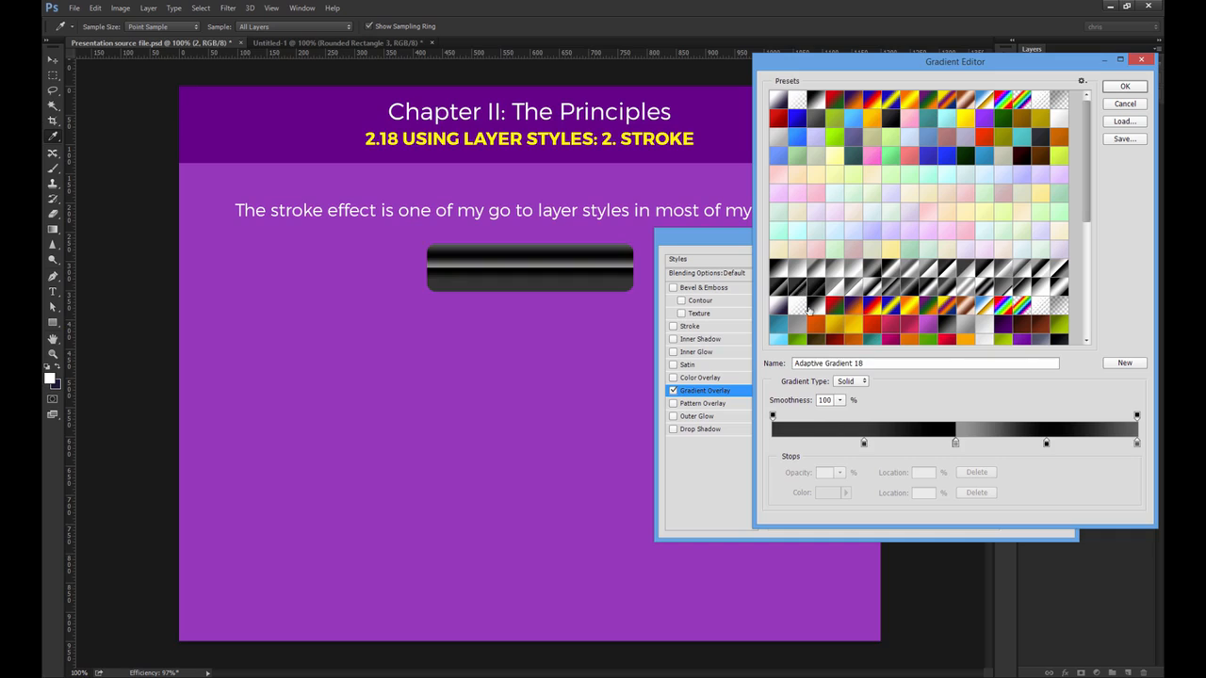
{"action": "left_click", "coordinate": [1112, 91]}
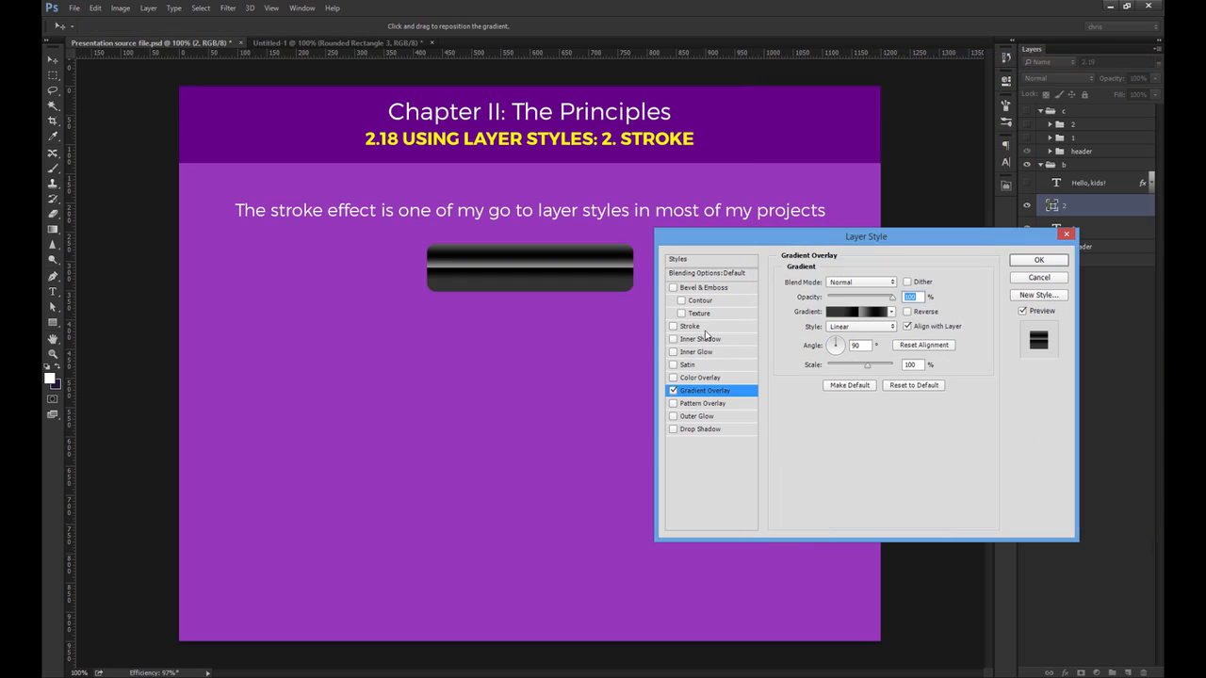
Step: Try a solid yellow stroke sampled from the slide heading, discard it, and accept the layer style with only the gradient overlay
{"action": "left_click", "coordinate": [702, 327]}
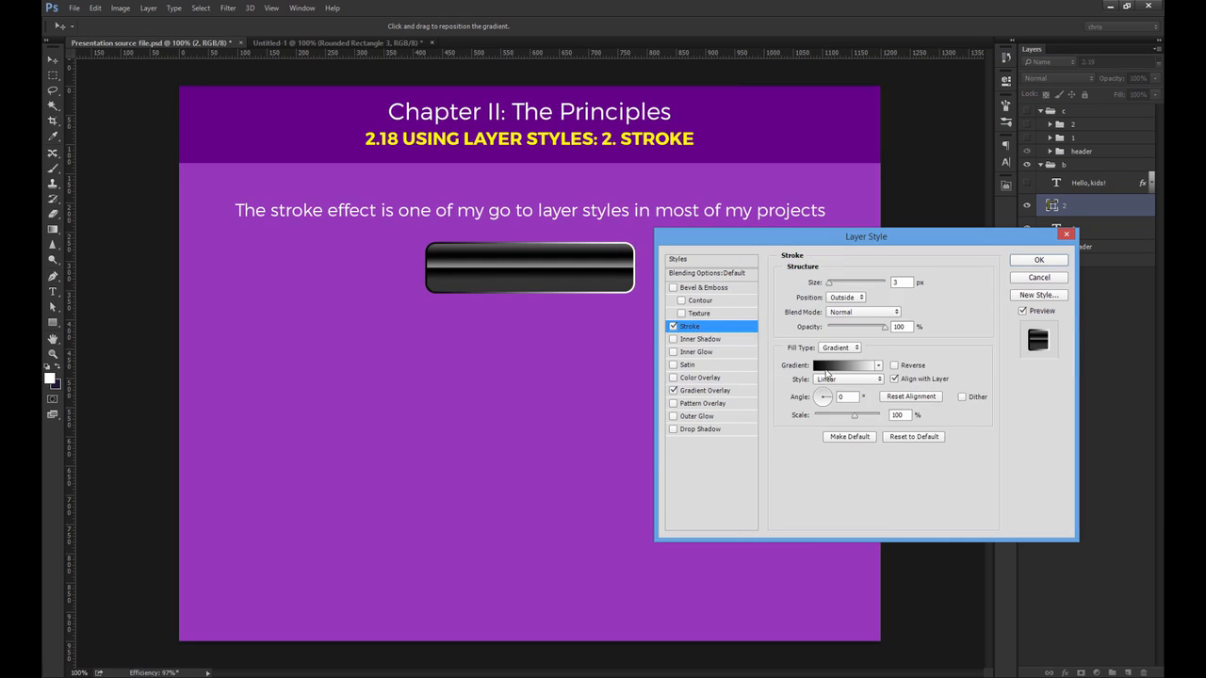
{"action": "left_click", "coordinate": [839, 348]}
{"action": "left_click", "coordinate": [833, 358]}
{"action": "left_click", "coordinate": [816, 364]}
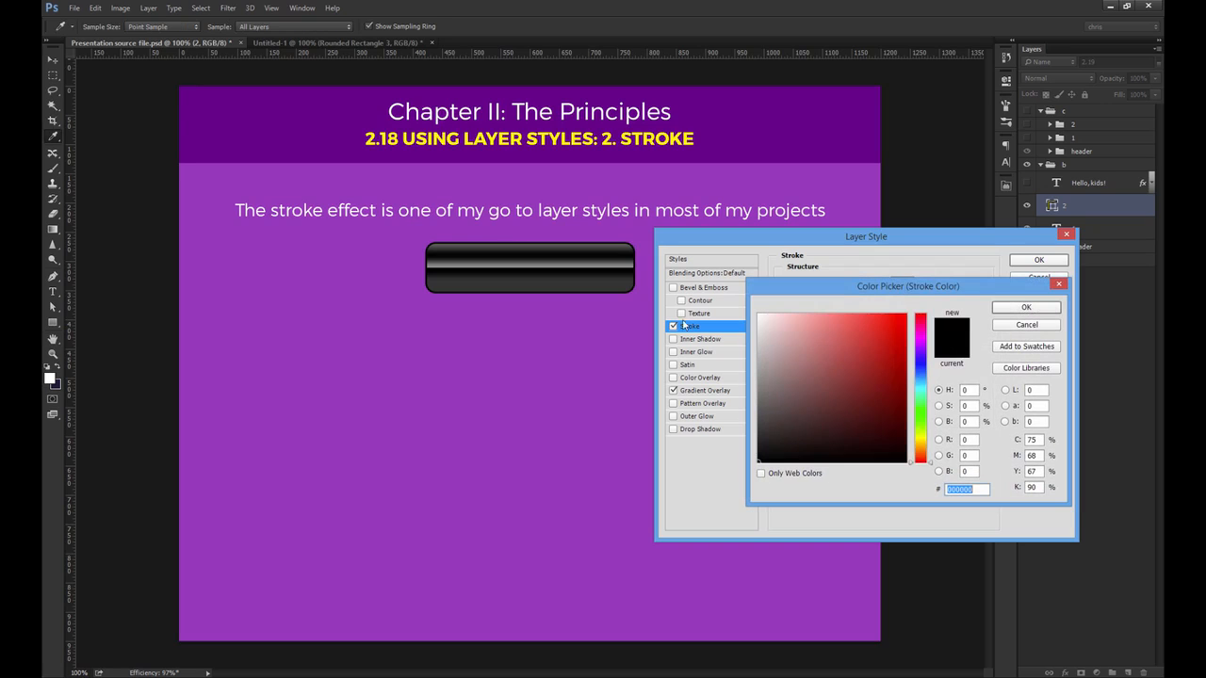
{"action": "left_click", "coordinate": [609, 140]}
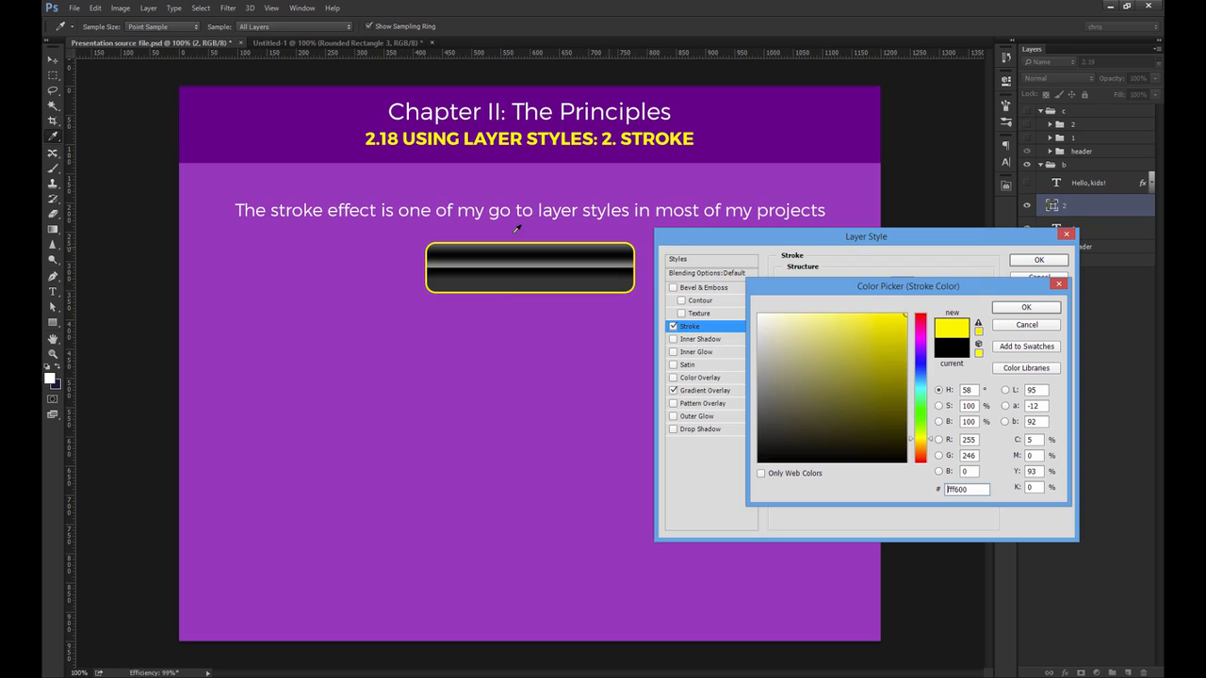
{"action": "left_click", "coordinate": [1026, 325]}
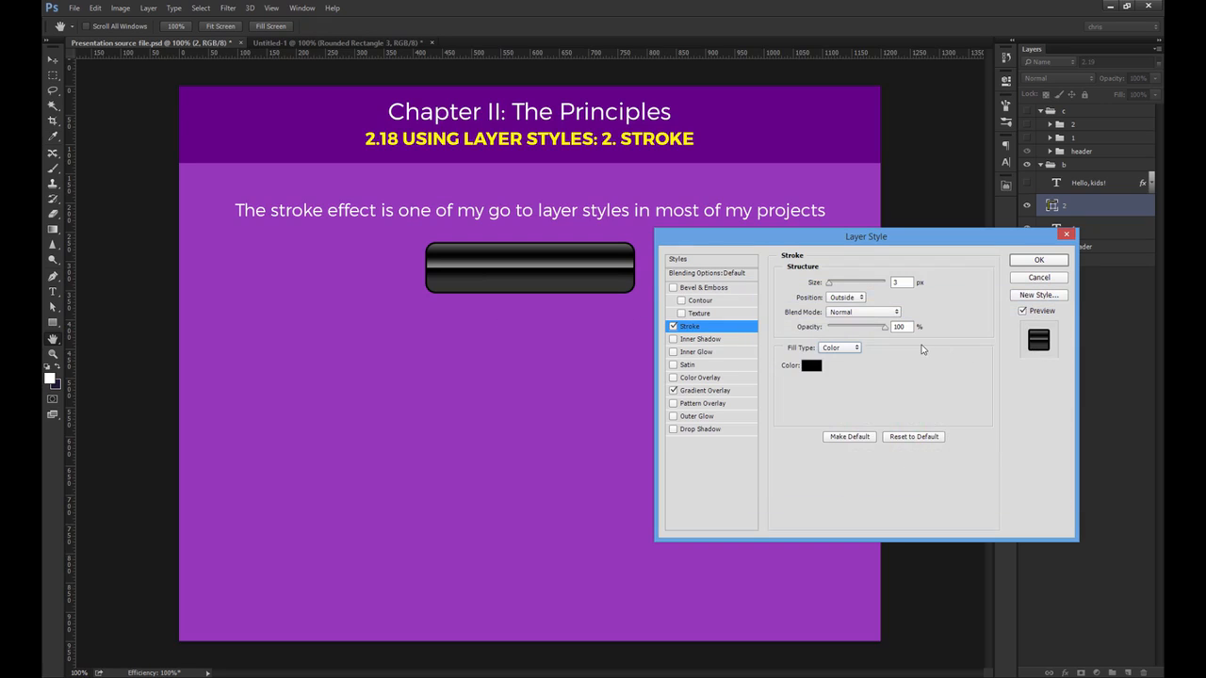
{"action": "left_click", "coordinate": [673, 327]}
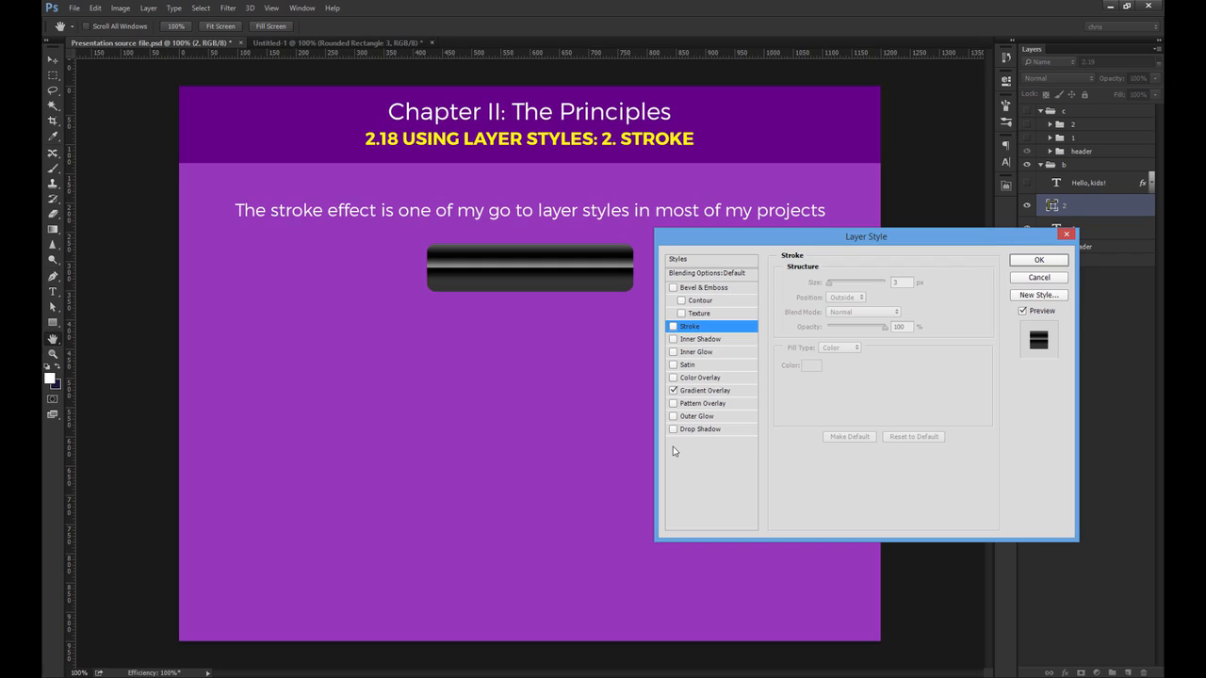
{"action": "left_click", "coordinate": [1053, 262]}
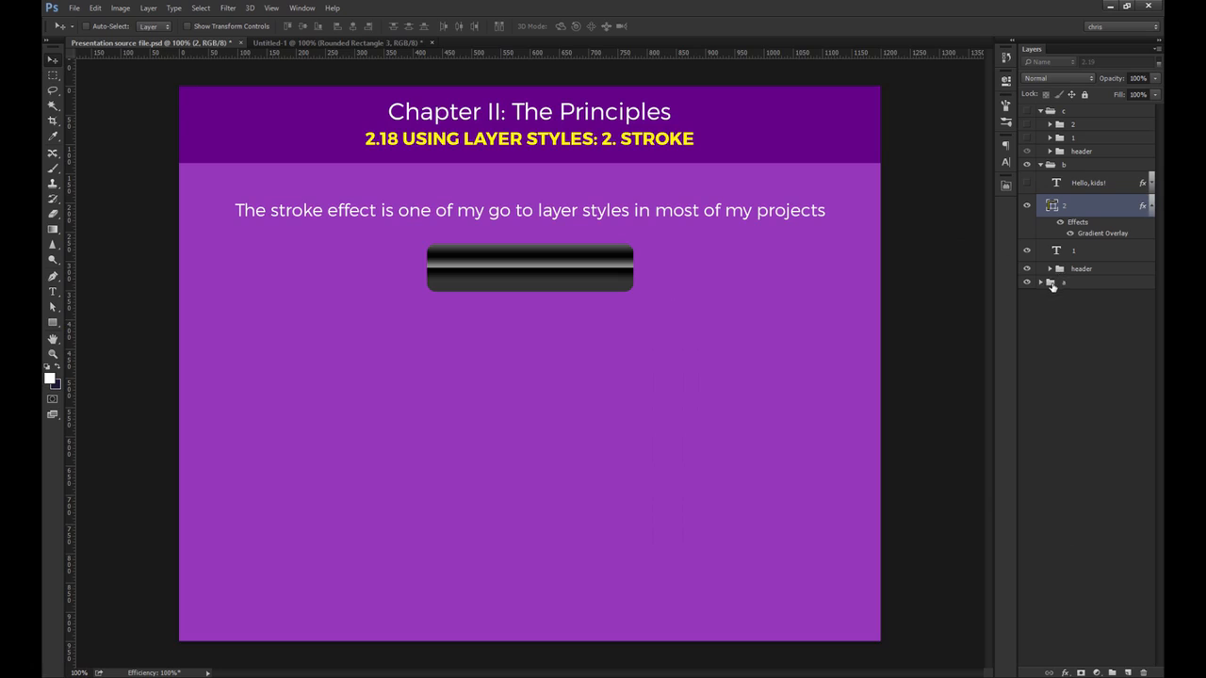
Step: Add a 3 px outside stroke to the glossy button in a dark grey sampled from the button's lower half
{"action": "double_click", "coordinate": [1112, 235]}
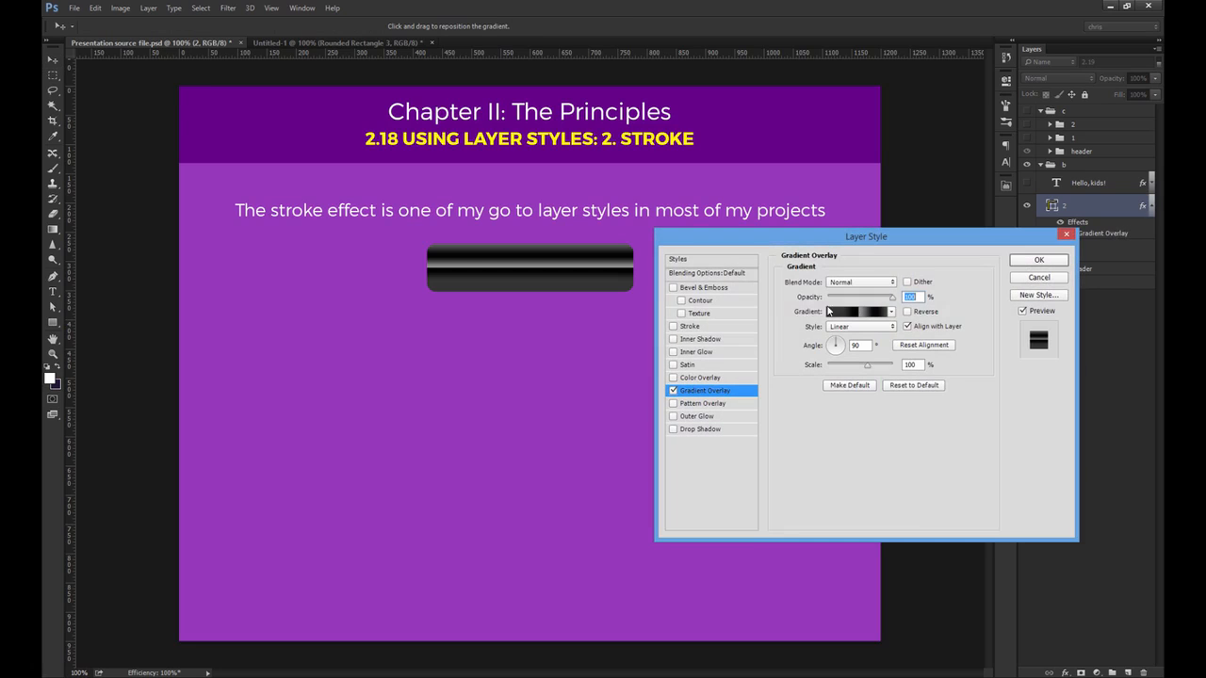
{"action": "left_click", "coordinate": [707, 326]}
{"action": "left_click", "coordinate": [808, 373]}
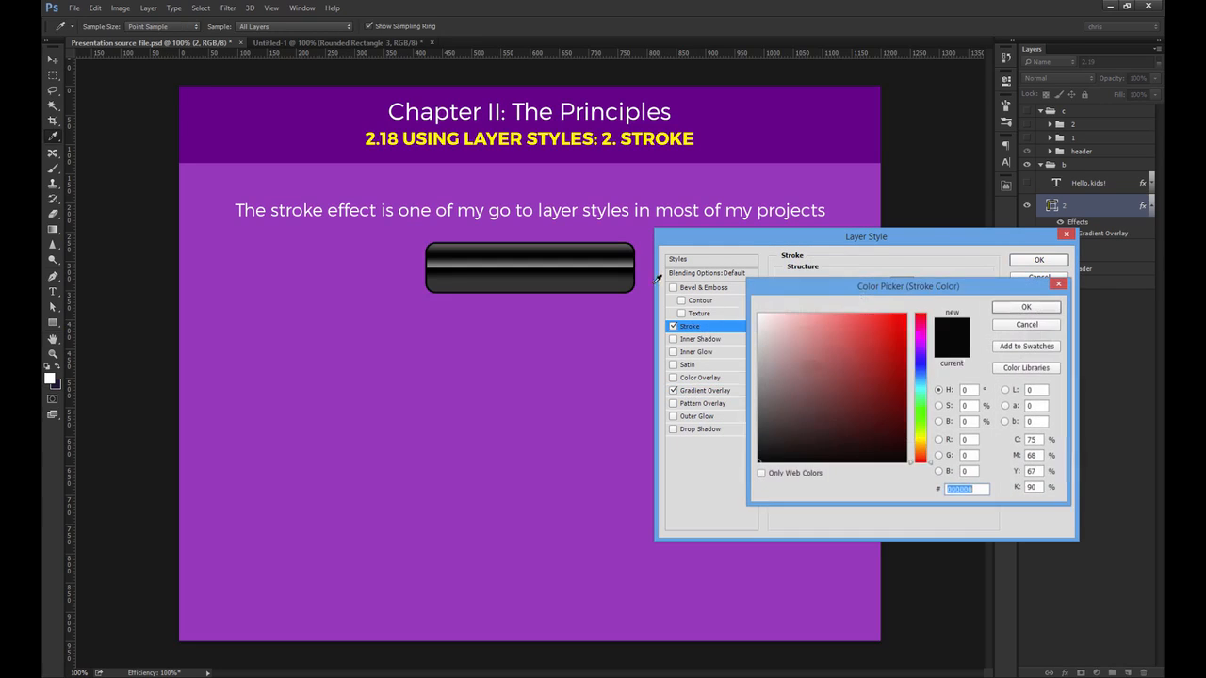
{"action": "left_click", "coordinate": [607, 278]}
{"action": "left_click", "coordinate": [618, 262]}
{"action": "left_click", "coordinate": [613, 251]}
{"action": "left_click", "coordinate": [606, 260]}
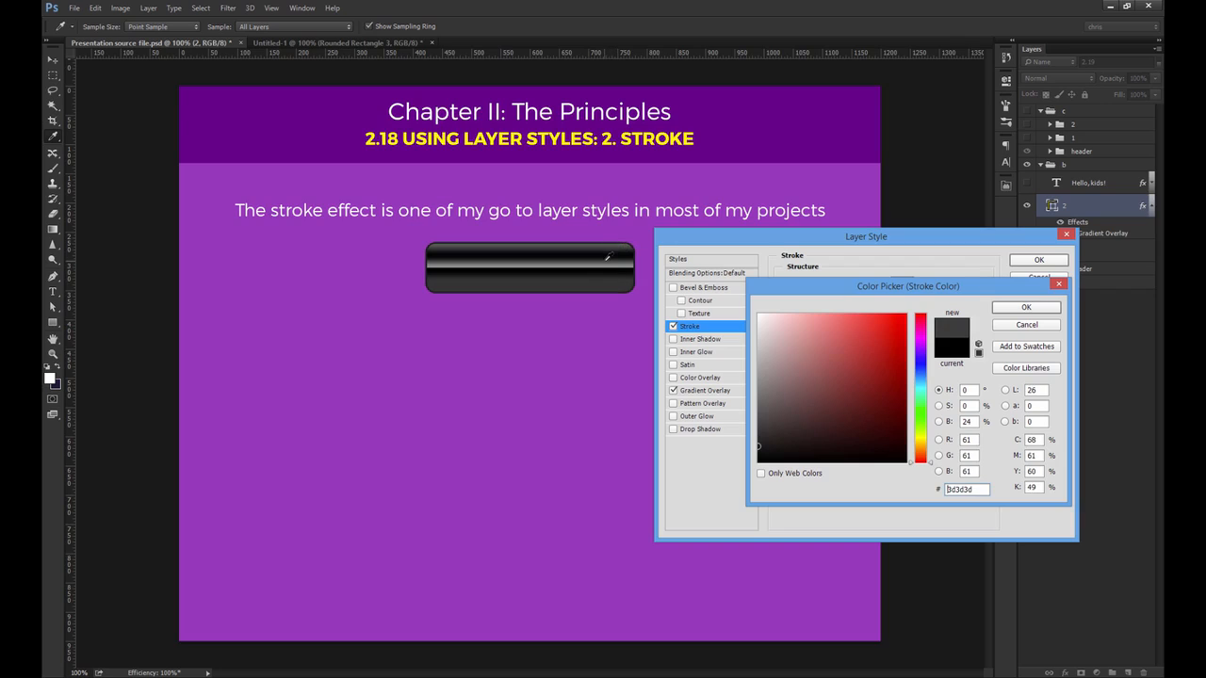
{"action": "left_click", "coordinate": [607, 265]}
{"action": "left_click", "coordinate": [611, 271]}
{"action": "left_click", "coordinate": [614, 267]}
{"action": "left_click", "coordinate": [622, 279]}
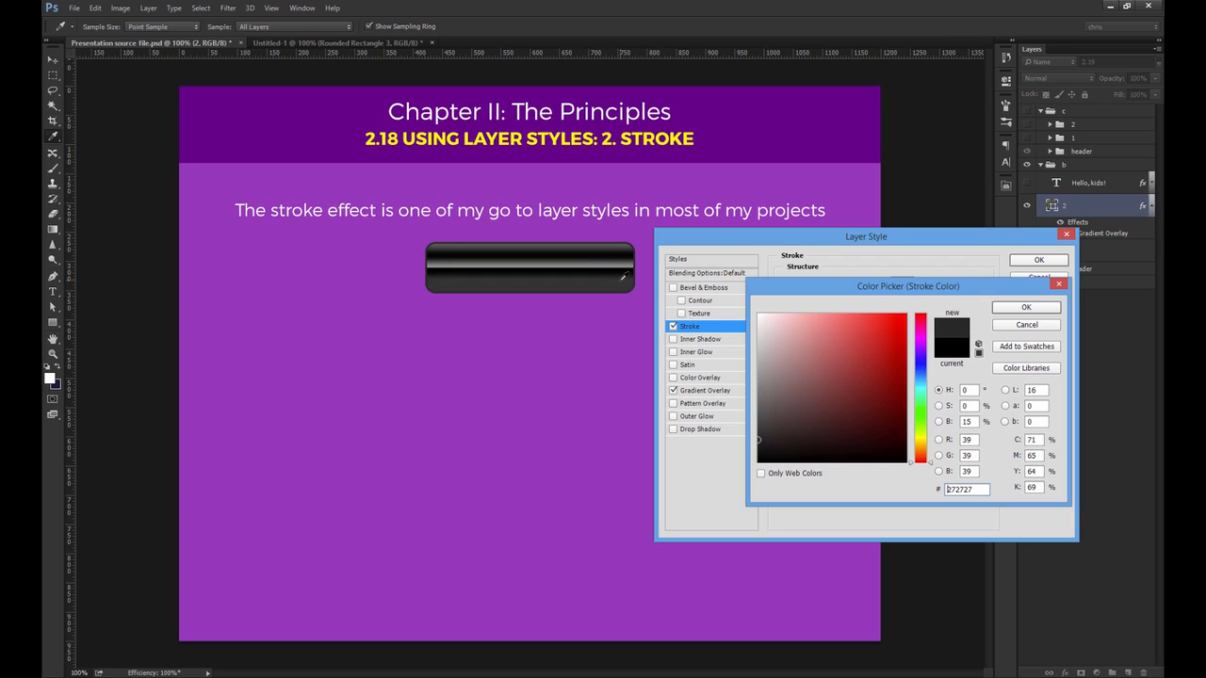
{"action": "left_click", "coordinate": [619, 281]}
{"action": "left_click", "coordinate": [1018, 310]}
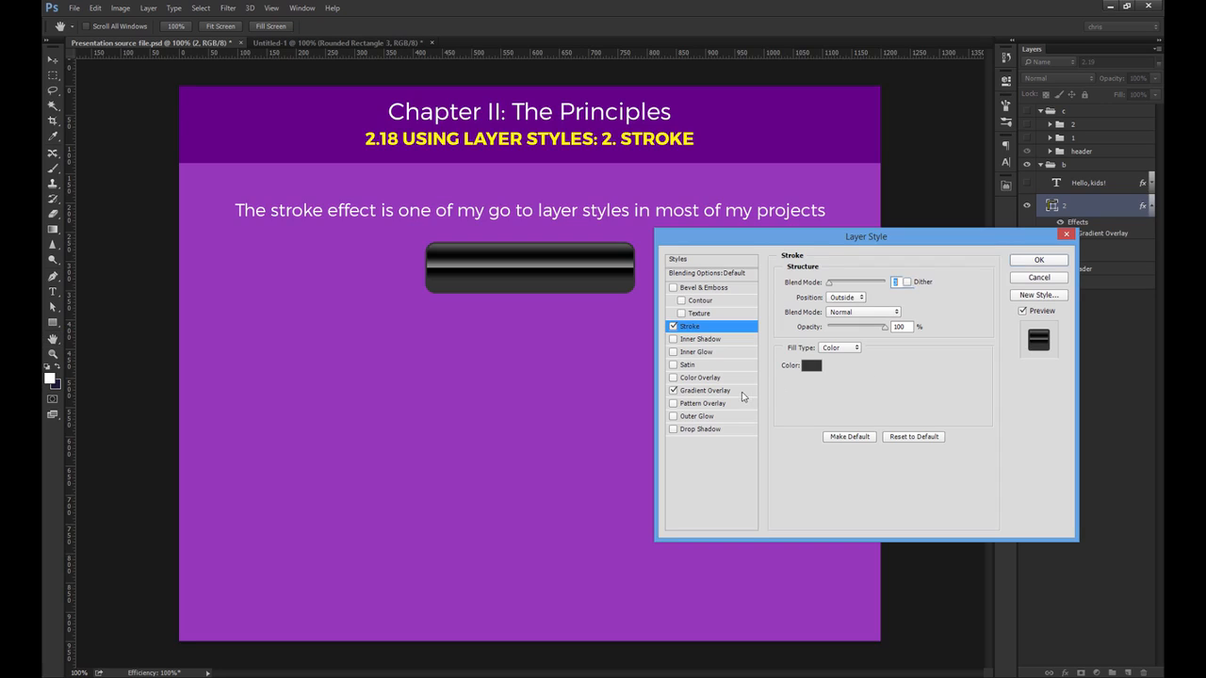
Step: Change the button's gradient overlay to the red preset, trying the crimson preset first
{"action": "left_click", "coordinate": [705, 391]}
{"action": "left_click", "coordinate": [829, 318]}
{"action": "left_click", "coordinate": [910, 326]}
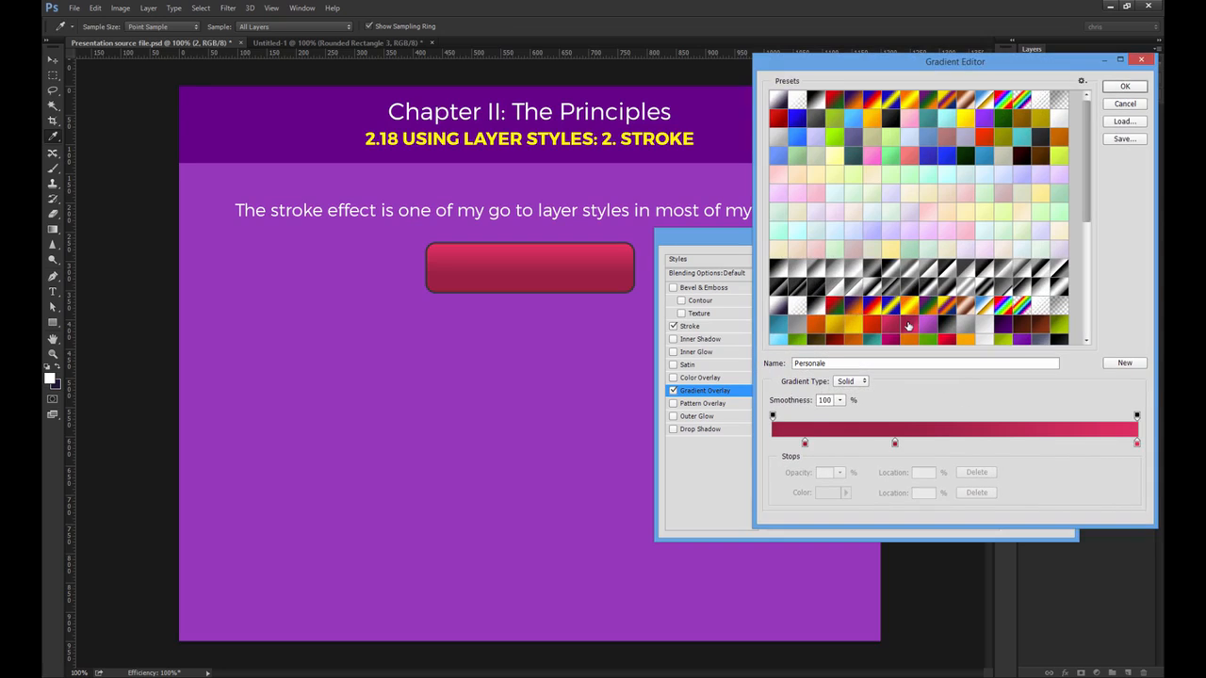
{"action": "left_click", "coordinate": [877, 329]}
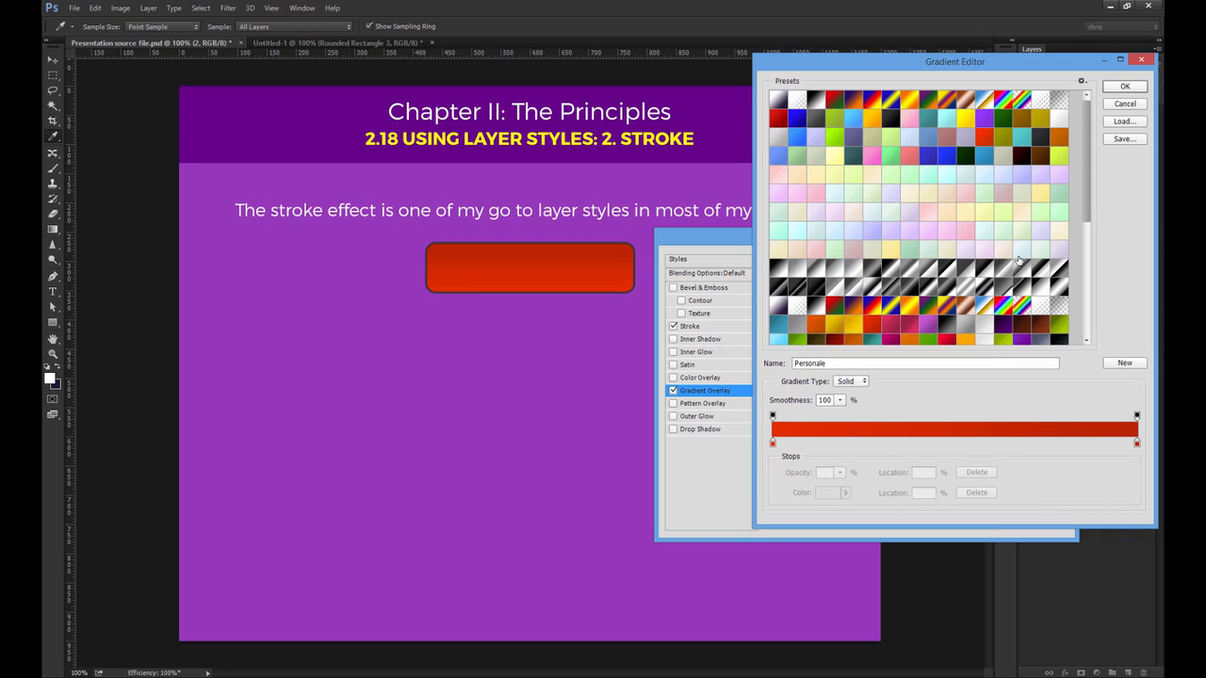
{"action": "left_click", "coordinate": [1126, 89]}
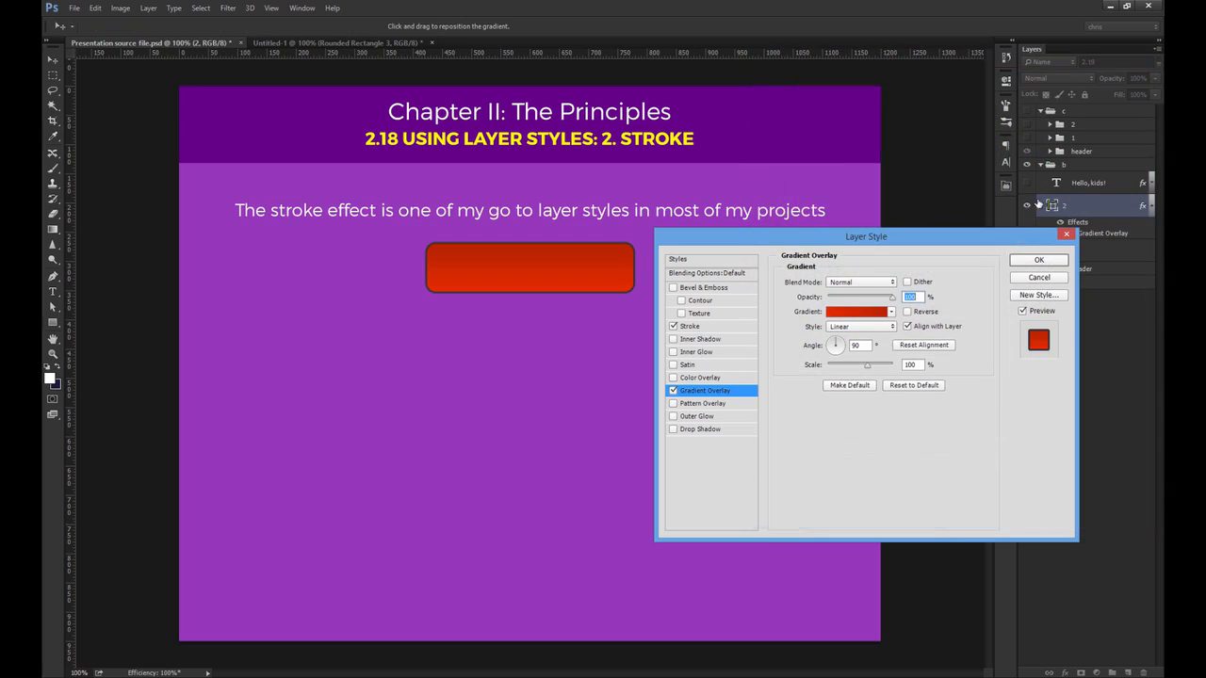
Step: Reverse the button's red gradient overlay, accept it, and reduce the button's outside stroke to 2 px
{"action": "left_click", "coordinate": [930, 319]}
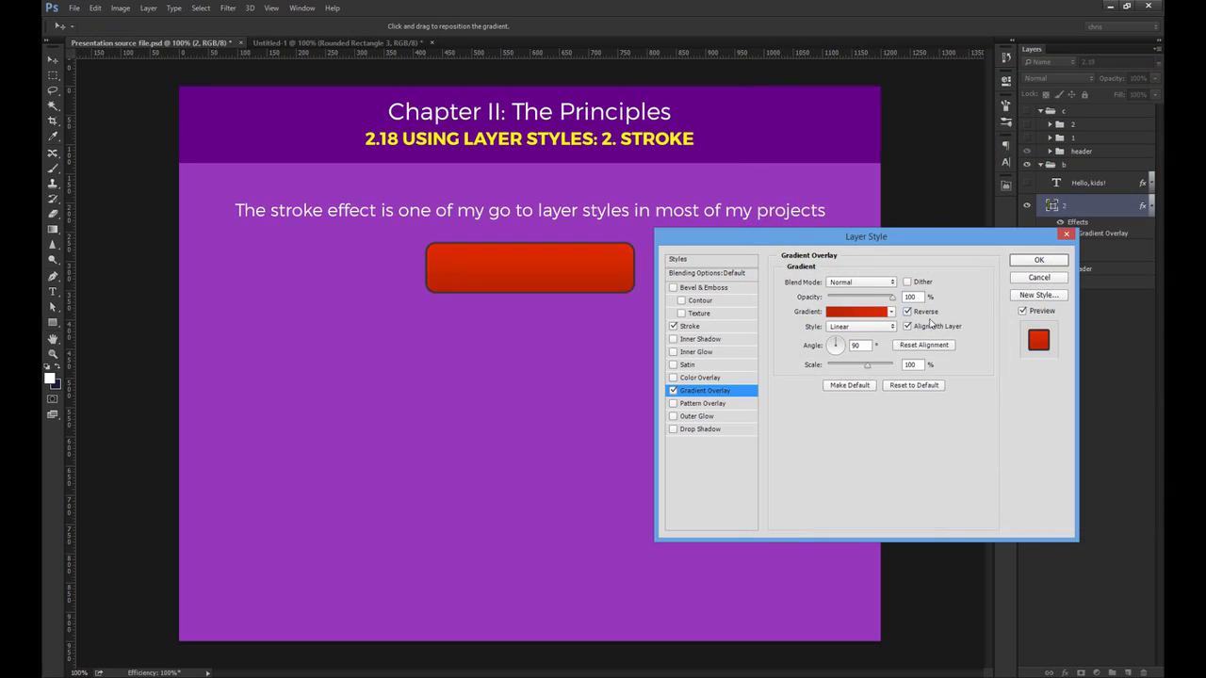
{"action": "left_click", "coordinate": [1039, 261]}
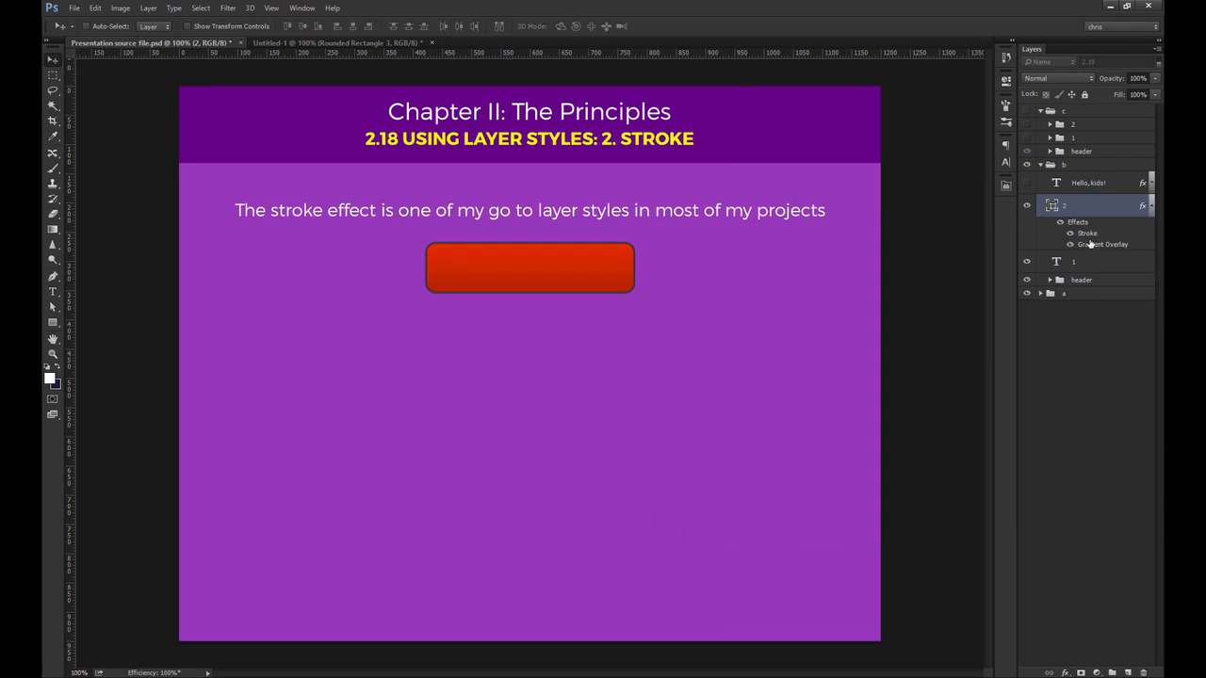
{"action": "double_click", "coordinate": [1089, 233]}
{"action": "left_click", "coordinate": [816, 365]}
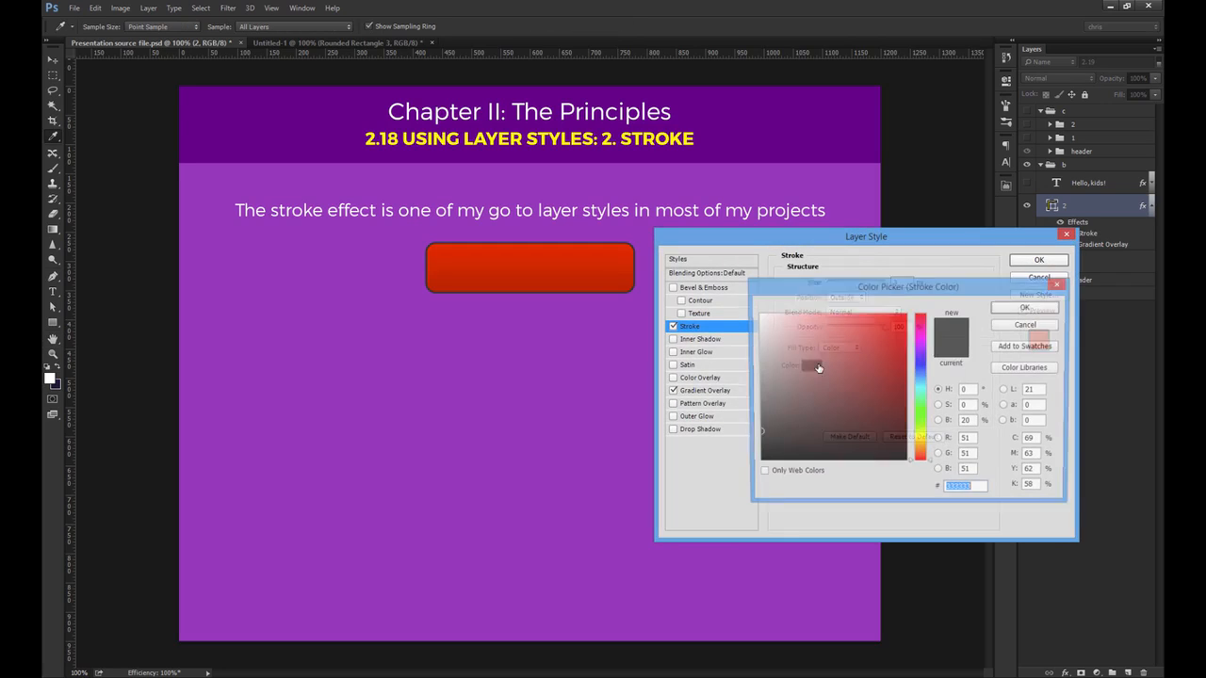
{"action": "left_click", "coordinate": [1027, 330]}
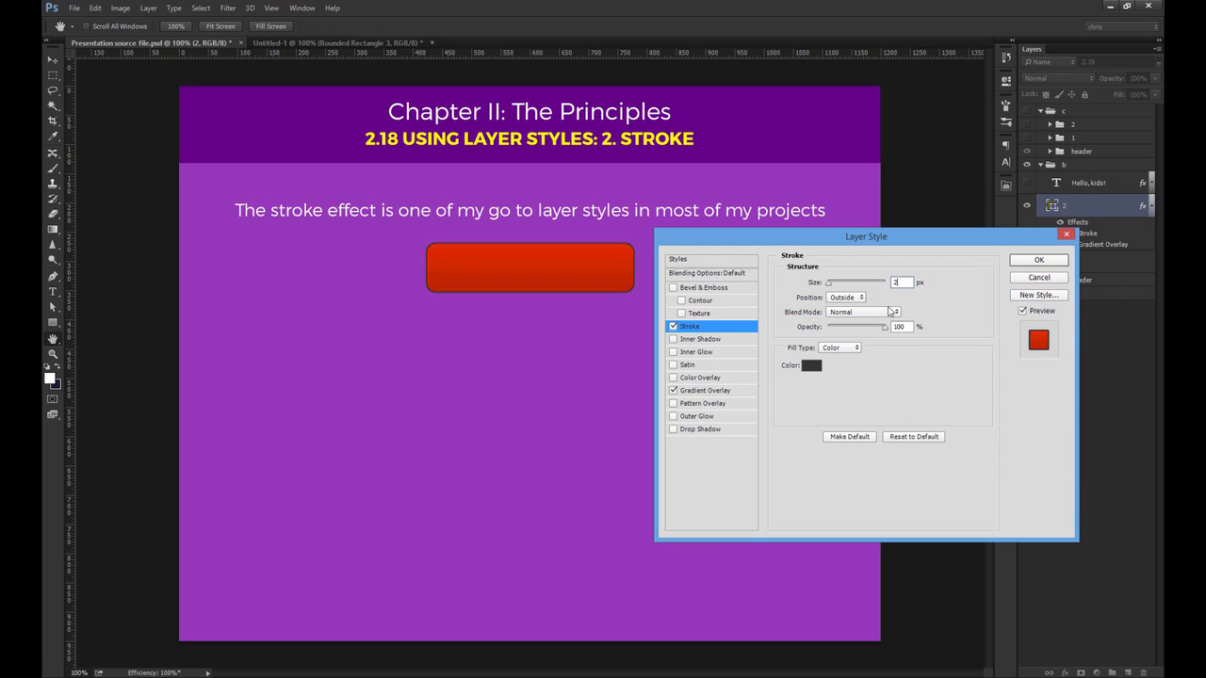
Step: Recolour the button's stroke to a darker shade of the red sampled from the button's lower edge
{"action": "left_click", "coordinate": [812, 366]}
{"action": "left_click", "coordinate": [618, 281]}
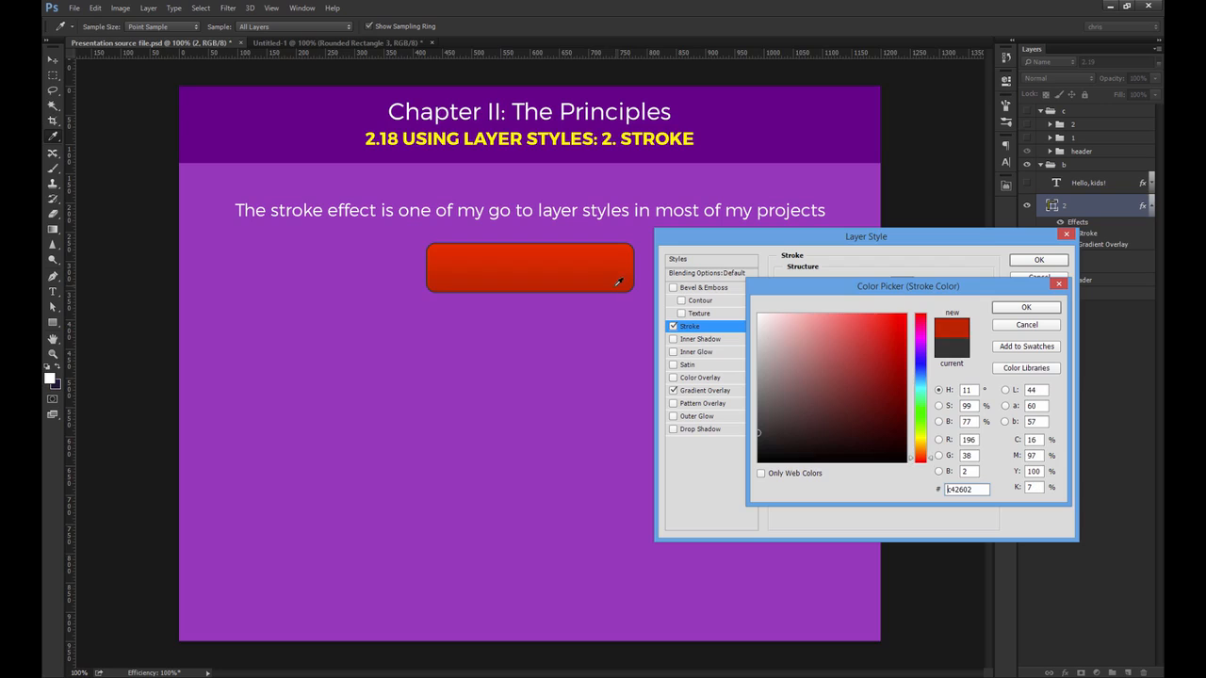
{"action": "left_click", "coordinate": [908, 366]}
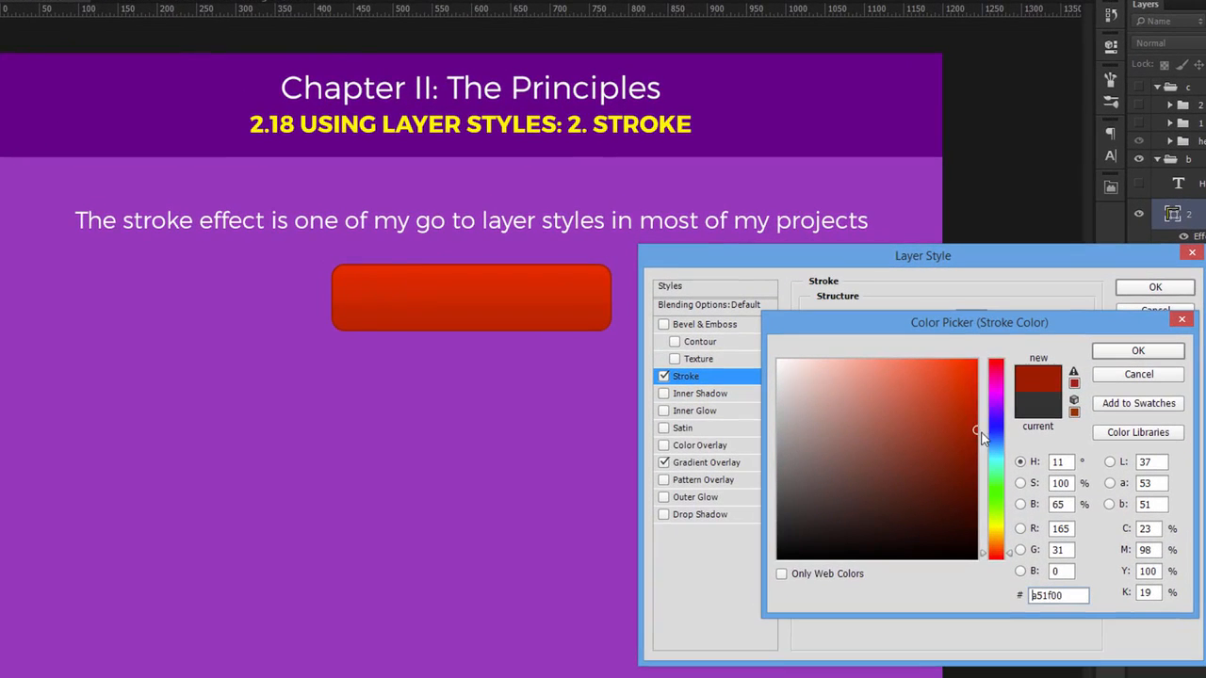
{"action": "left_click_drag", "start_coordinate": [981, 435], "coordinate": [978, 441]}
{"action": "left_click", "coordinate": [1138, 350]}
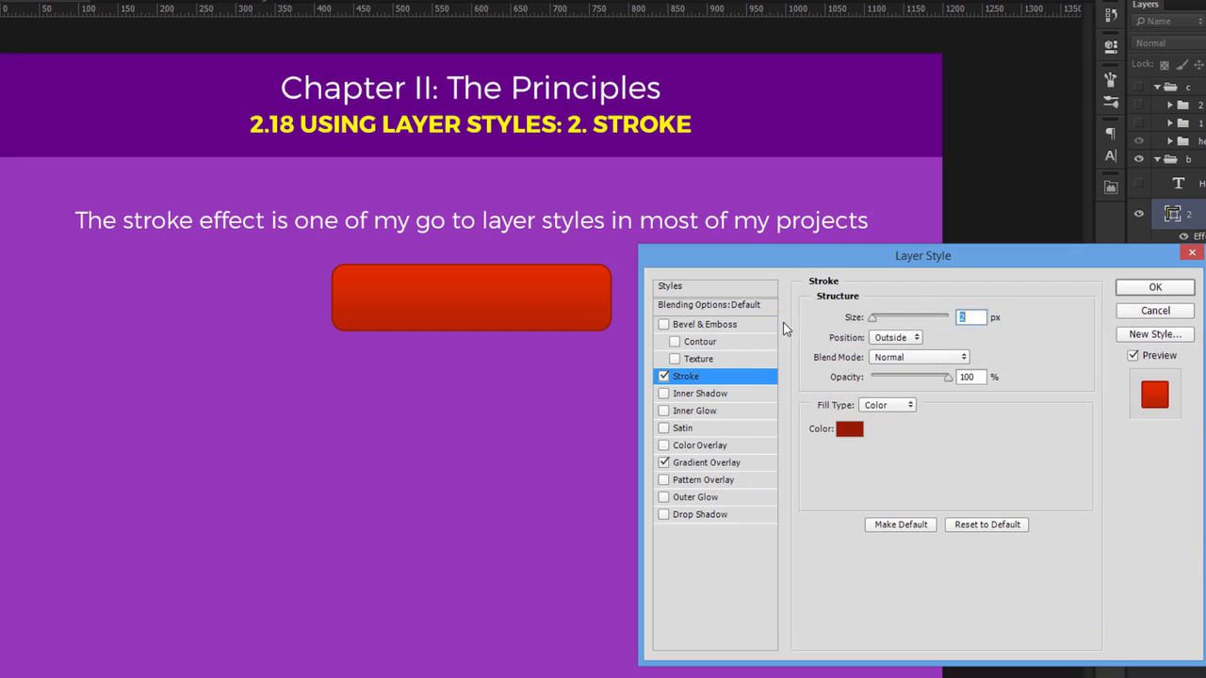
Step: Add an Inner Bevel to the button with 14% shadow opacity and a 90° angle independent of global light
{"action": "left_click", "coordinate": [665, 324]}
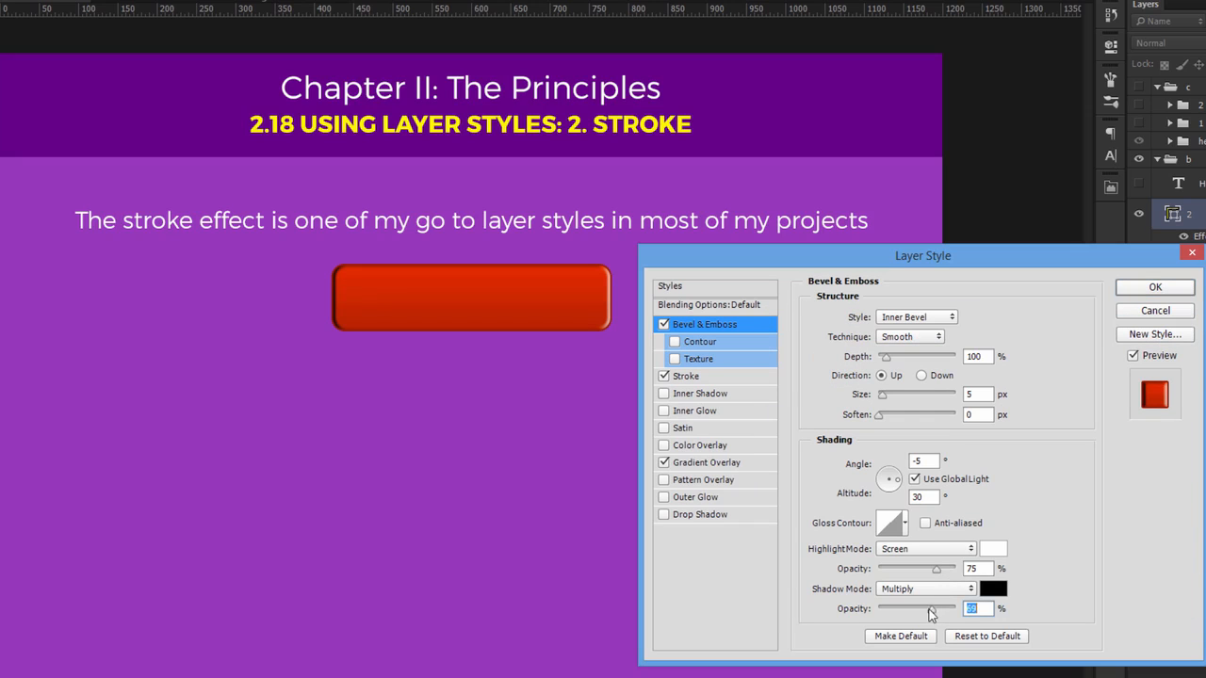
{"action": "left_click_drag", "start_coordinate": [937, 609], "coordinate": [889, 609]}
{"action": "left_click", "coordinate": [933, 481]}
{"action": "double_click", "coordinate": [920, 461]}
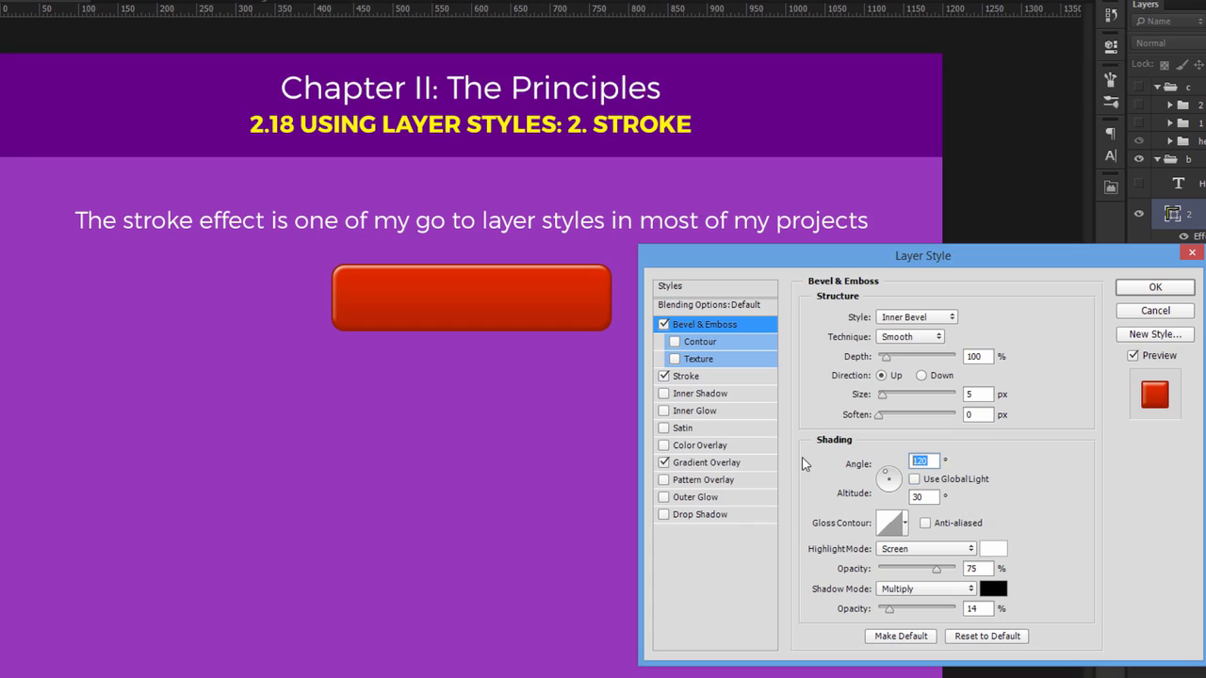
{"action": "type", "text": "90"}
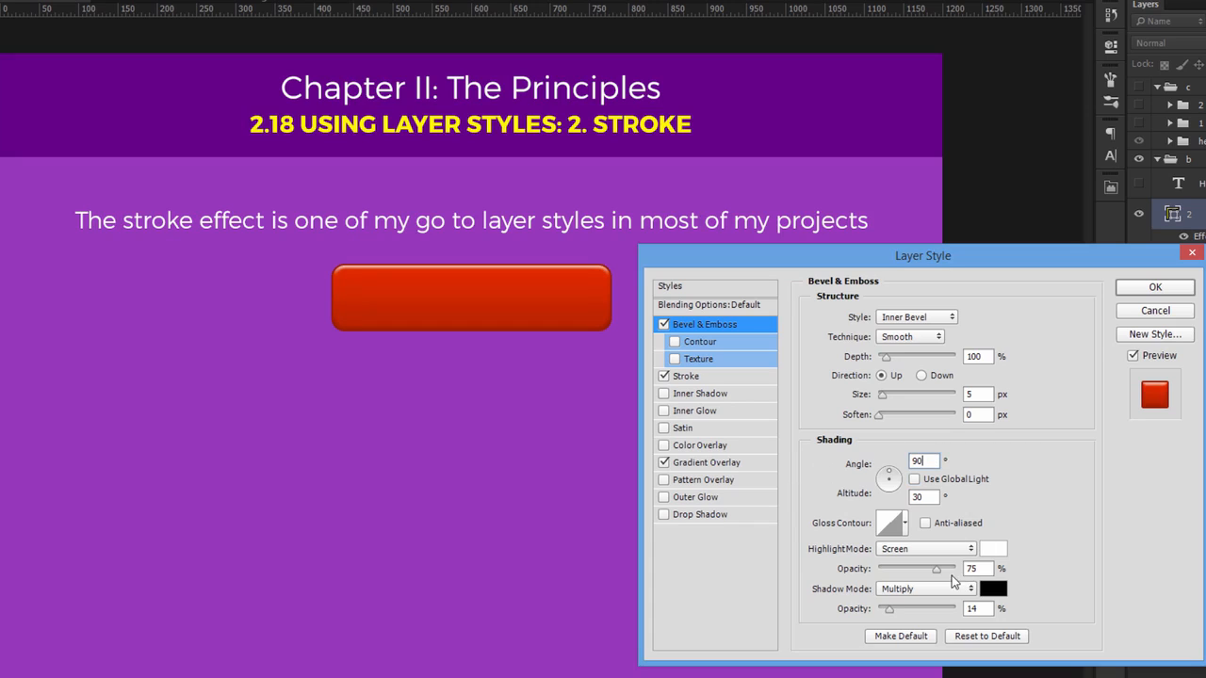
Step: Set the bevel's highlight opacity to about 63% and its size to 2 px, and accept the layer style
{"action": "left_click_drag", "start_coordinate": [937, 569], "coordinate": [927, 569]}
{"action": "double_click", "coordinate": [970, 393]}
{"action": "type", "text": "2"}
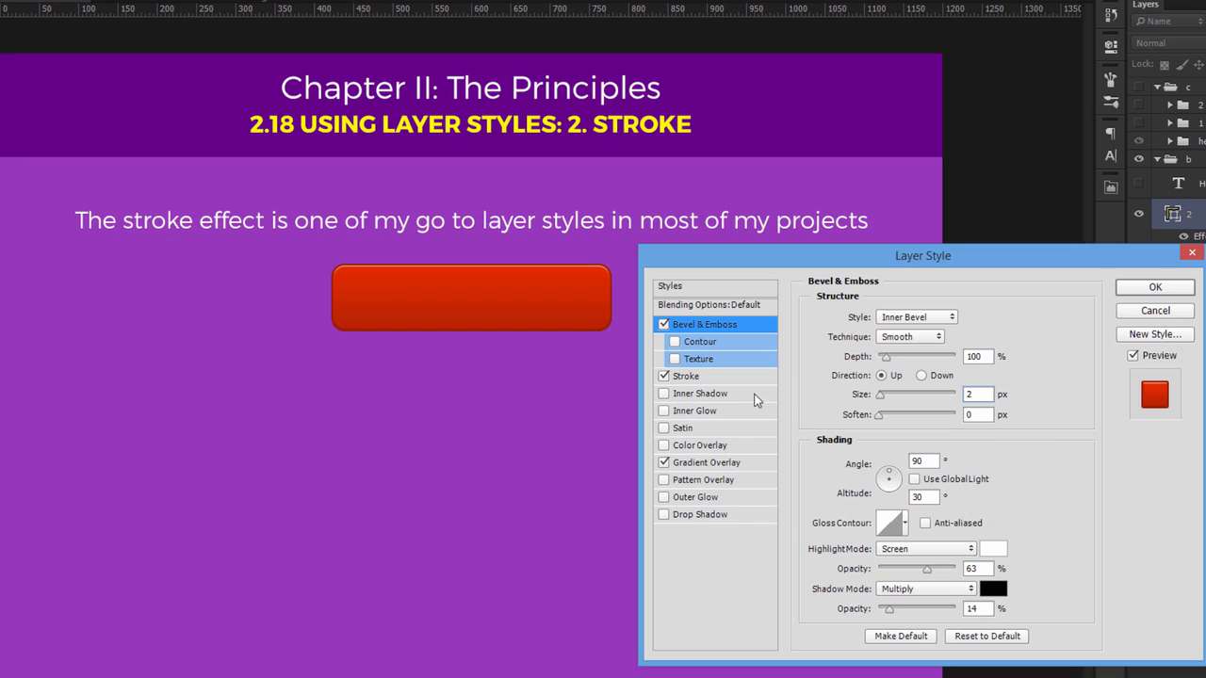
{"action": "left_click", "coordinate": [706, 378]}
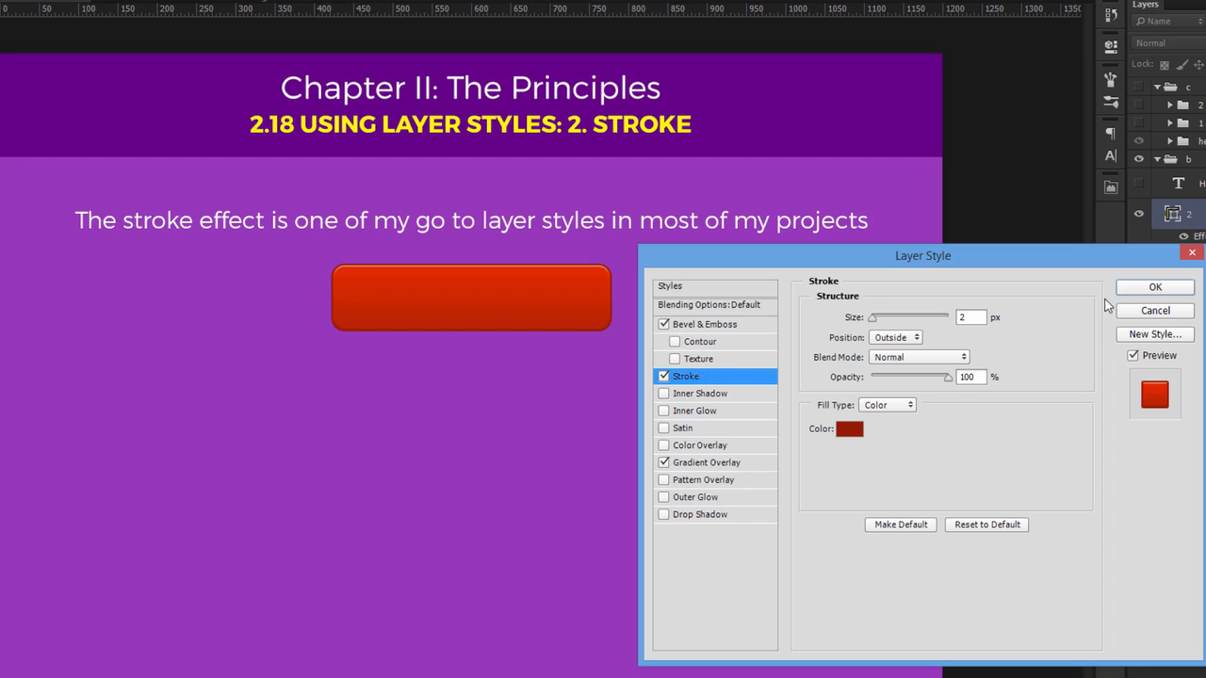
{"action": "left_click", "coordinate": [1155, 286]}
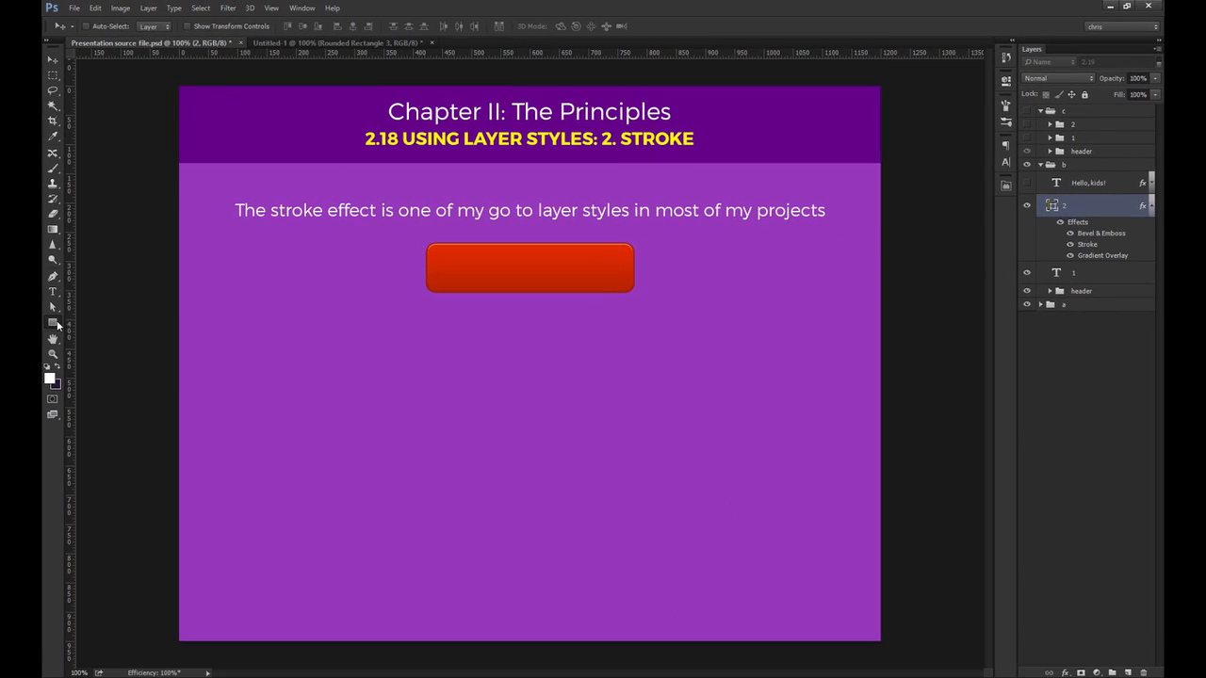
Step: Draw a yellow square of about 17 px below the red button and set its layer fill to 0%
{"action": "left_click", "coordinate": [54, 323]}
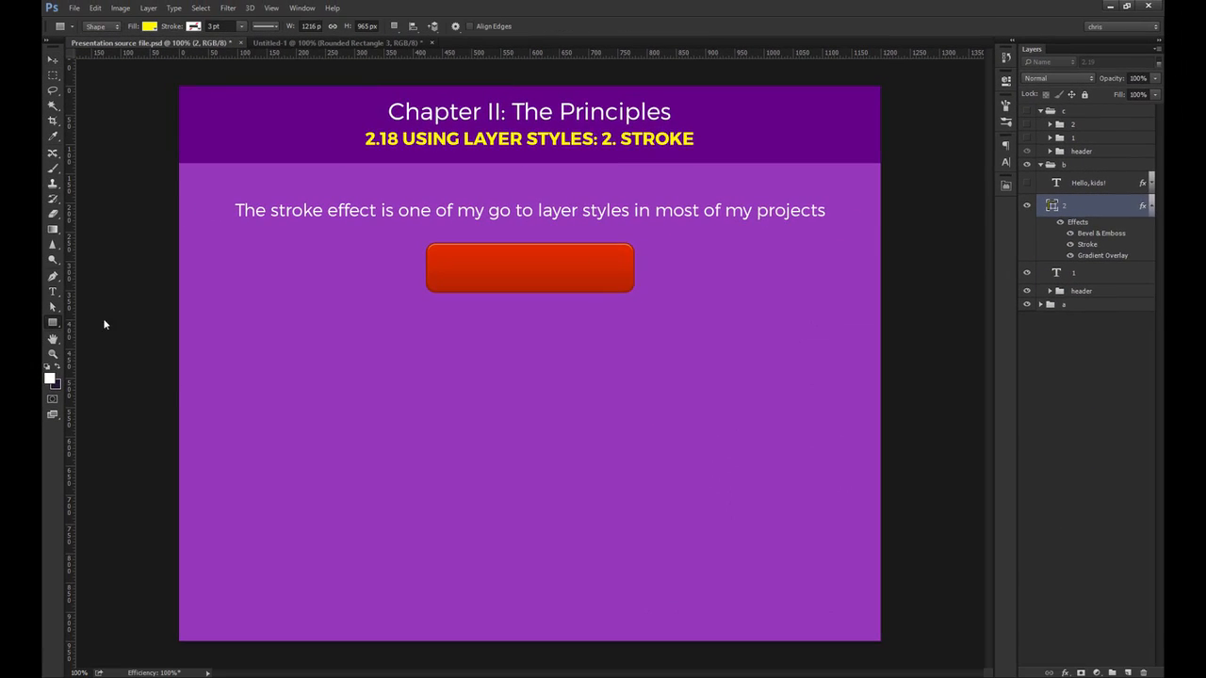
{"action": "left_click_drag", "start_coordinate": [504, 314], "coordinate": [514, 324]}
{"action": "key", "text": "v"}
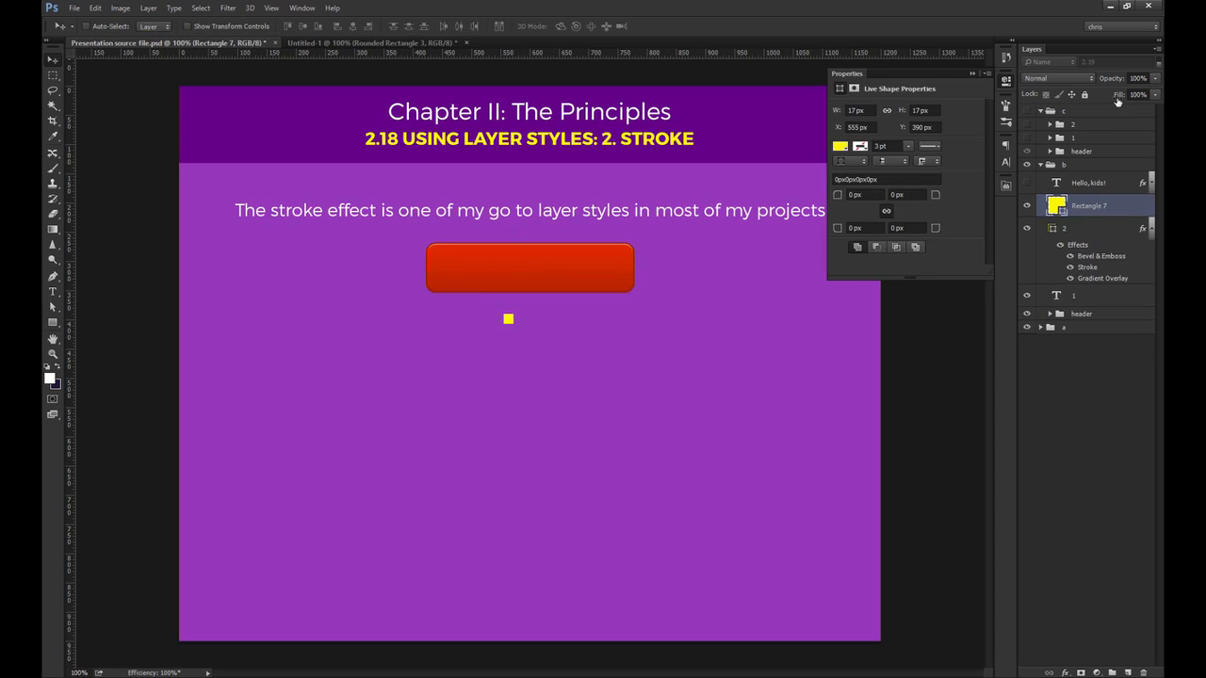
{"action": "left_click_drag", "start_coordinate": [1117, 98], "coordinate": [754, 119]}
{"action": "left_click", "coordinate": [1006, 82]}
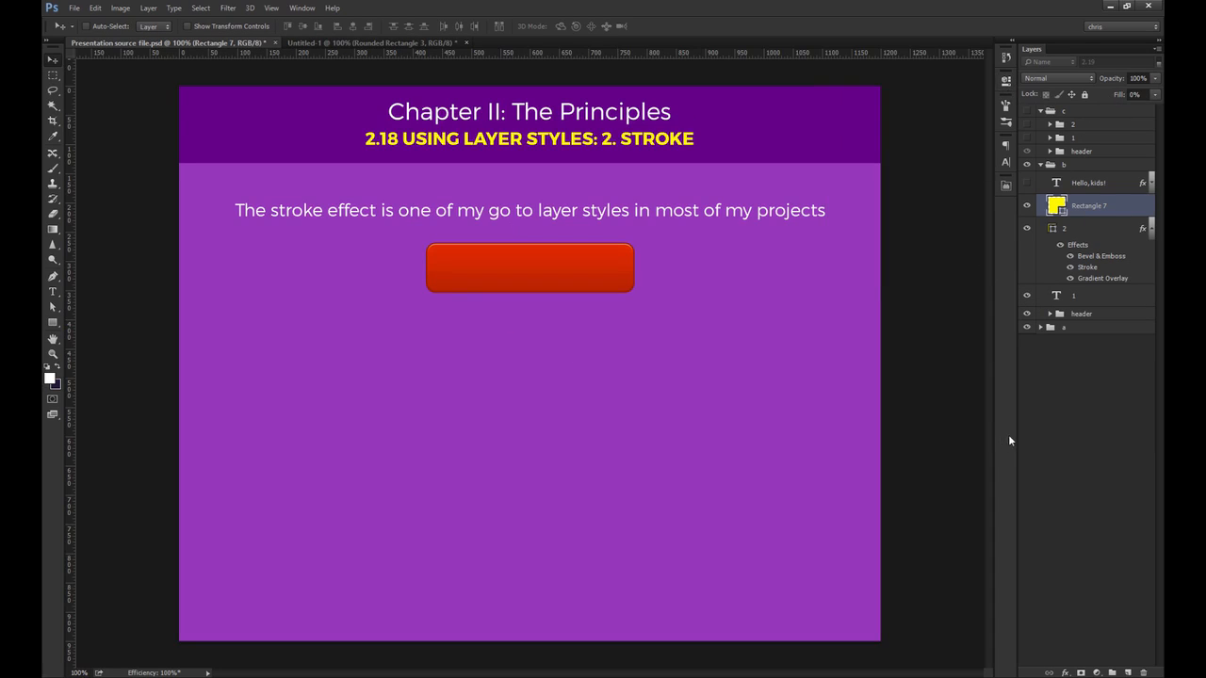
Step: Add a white 3 px inside stroke to the small square
{"action": "double_click", "coordinate": [1122, 216]}
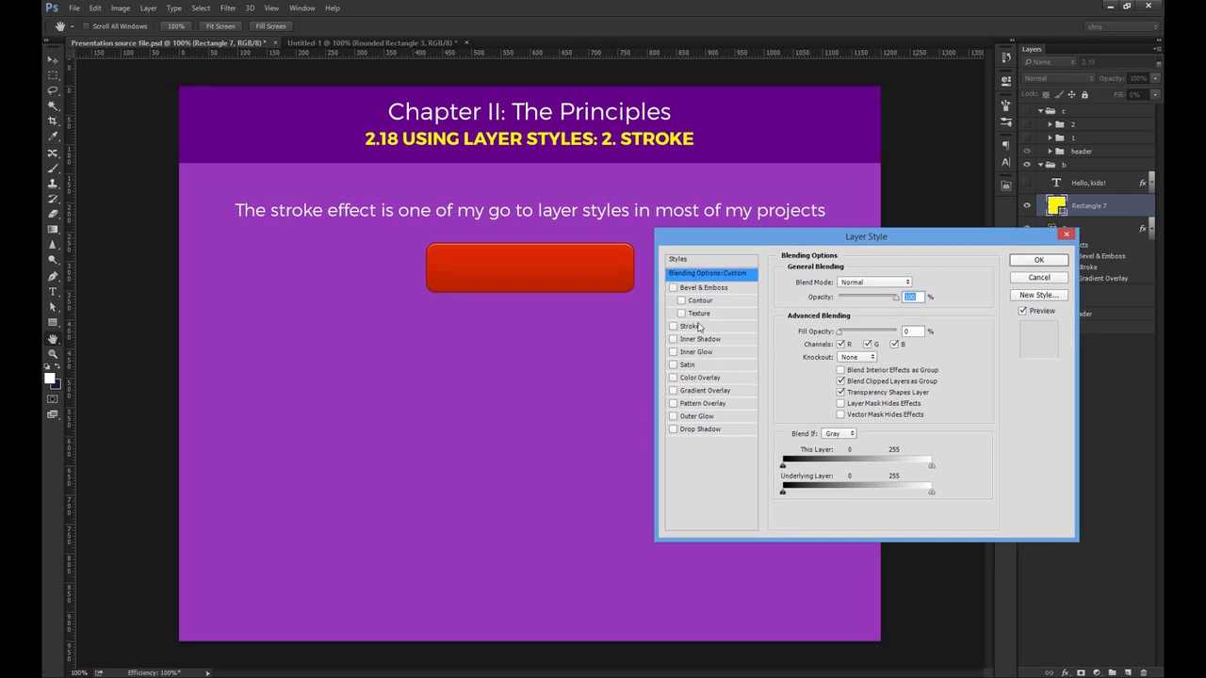
{"action": "left_click", "coordinate": [688, 326]}
{"action": "left_click", "coordinate": [843, 297]}
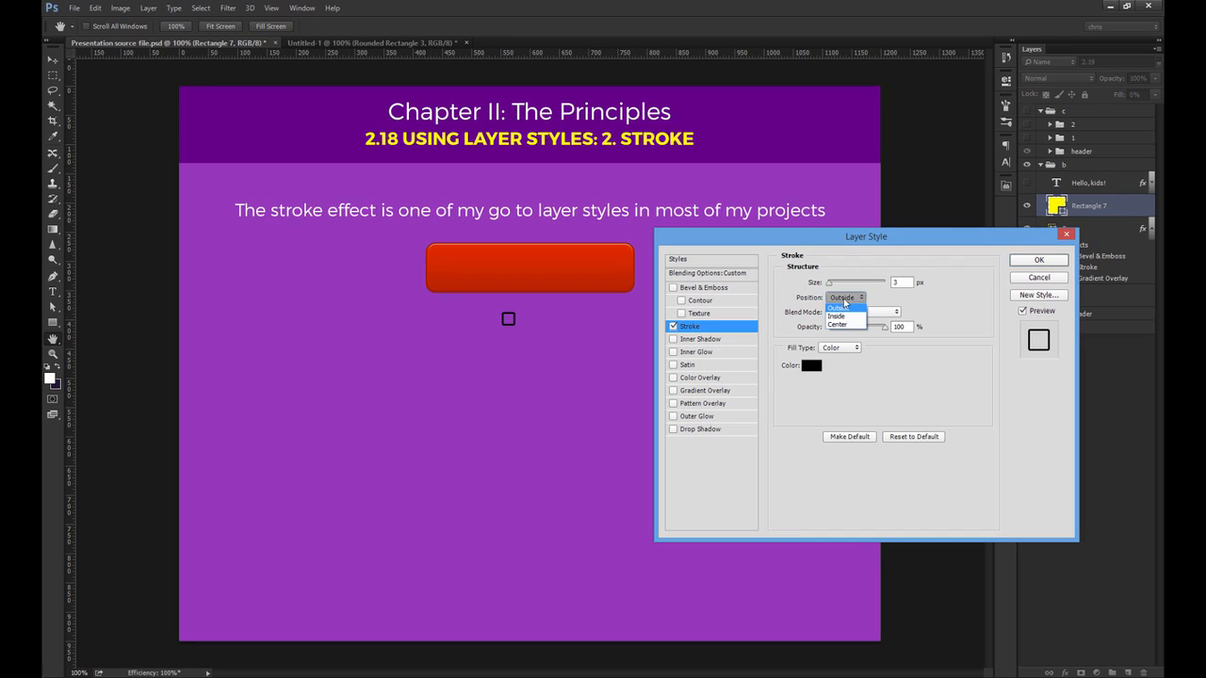
{"action": "left_click", "coordinate": [848, 317]}
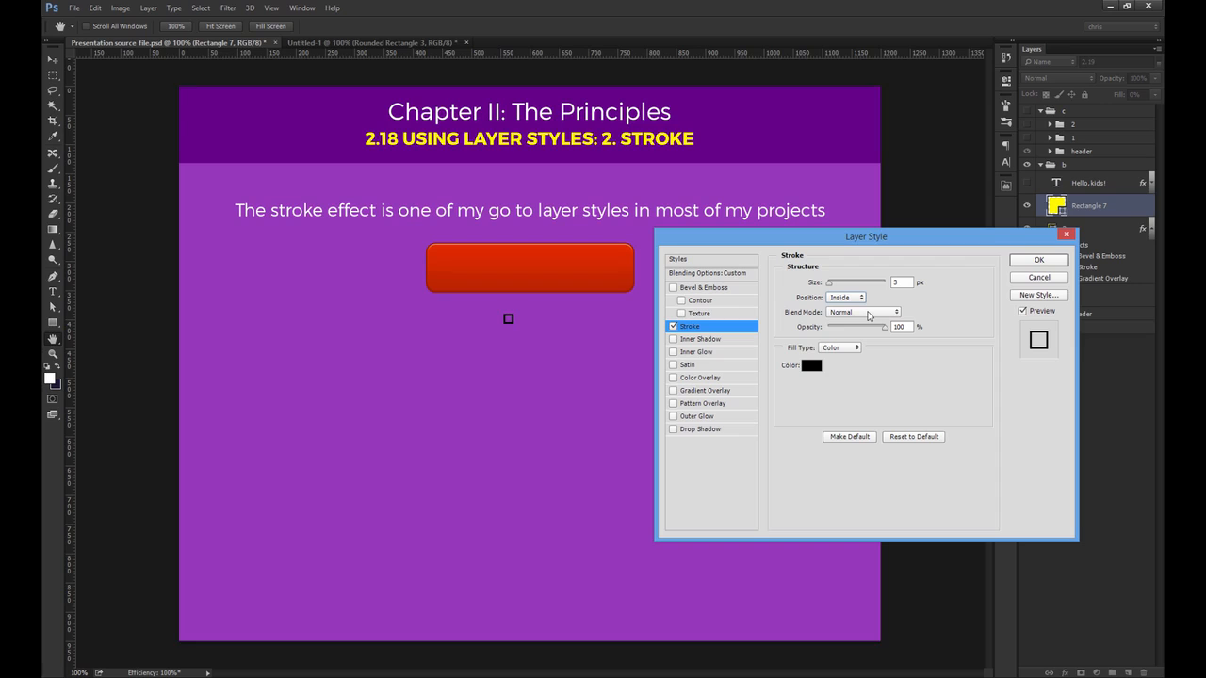
{"action": "left_click", "coordinate": [812, 365]}
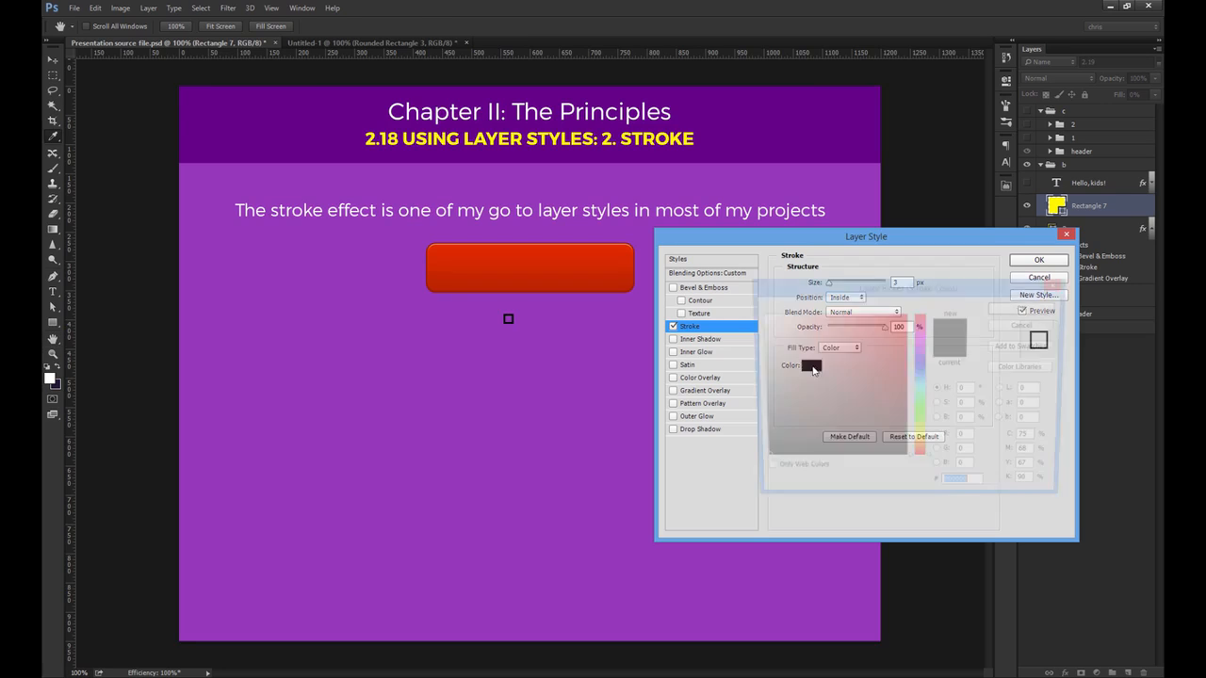
{"action": "key", "text": "Return"}
{"action": "key", "text": "Return"}
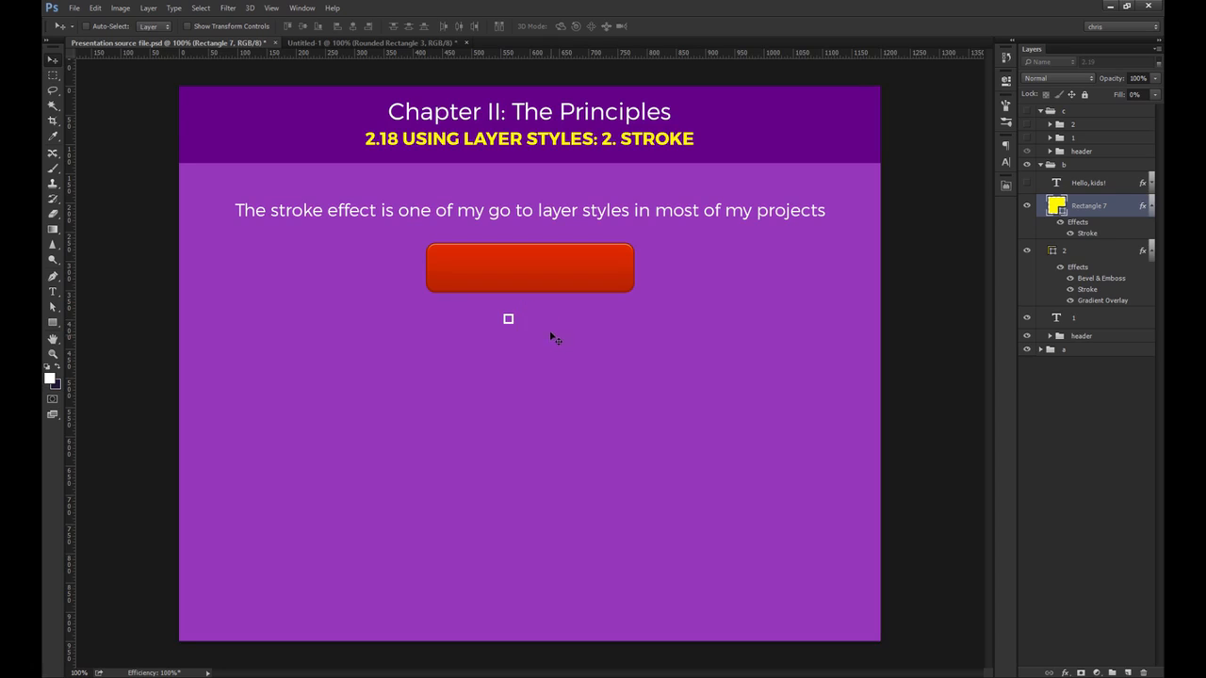
Step: Duplicate the square twice into a row of three and raise the copies' fill to about 81% and 83%
{"action": "left_click_drag", "start_coordinate": [514, 311], "coordinate": [603, 348]}
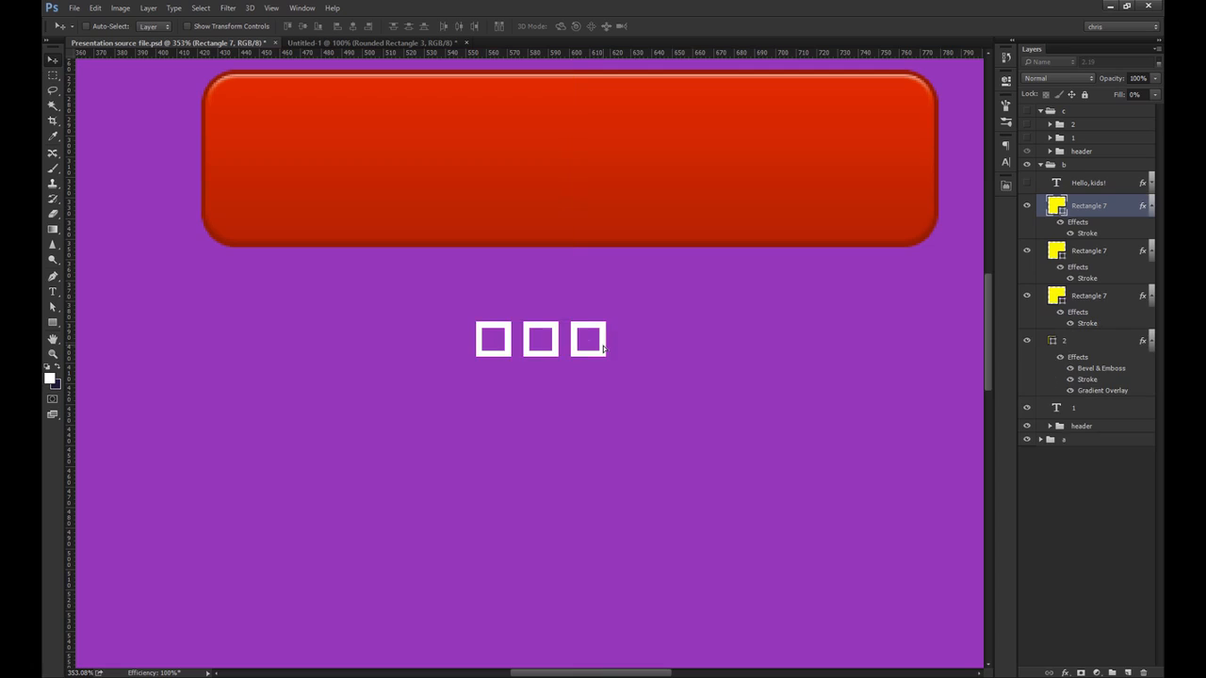
{"action": "left_click_drag", "start_coordinate": [1118, 97], "coordinate": [1164, 100]}
{"action": "left_click", "coordinate": [1090, 257]}
{"action": "key", "text": "ctrl+1"}
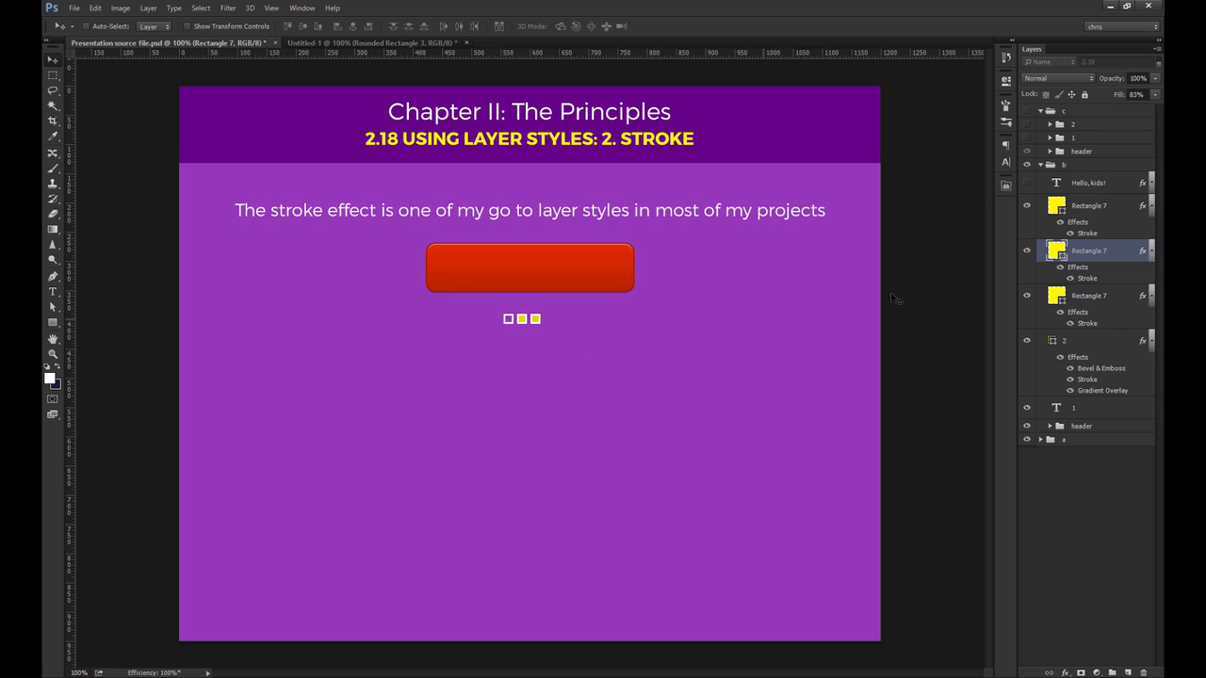
Step: Select the three square layers and collapse their effects lists
{"action": "left_click", "coordinate": [1084, 298]}
{"action": "left_click", "coordinate": [1098, 204], "text": "shift"}
{"action": "left_click", "coordinate": [1151, 207]}
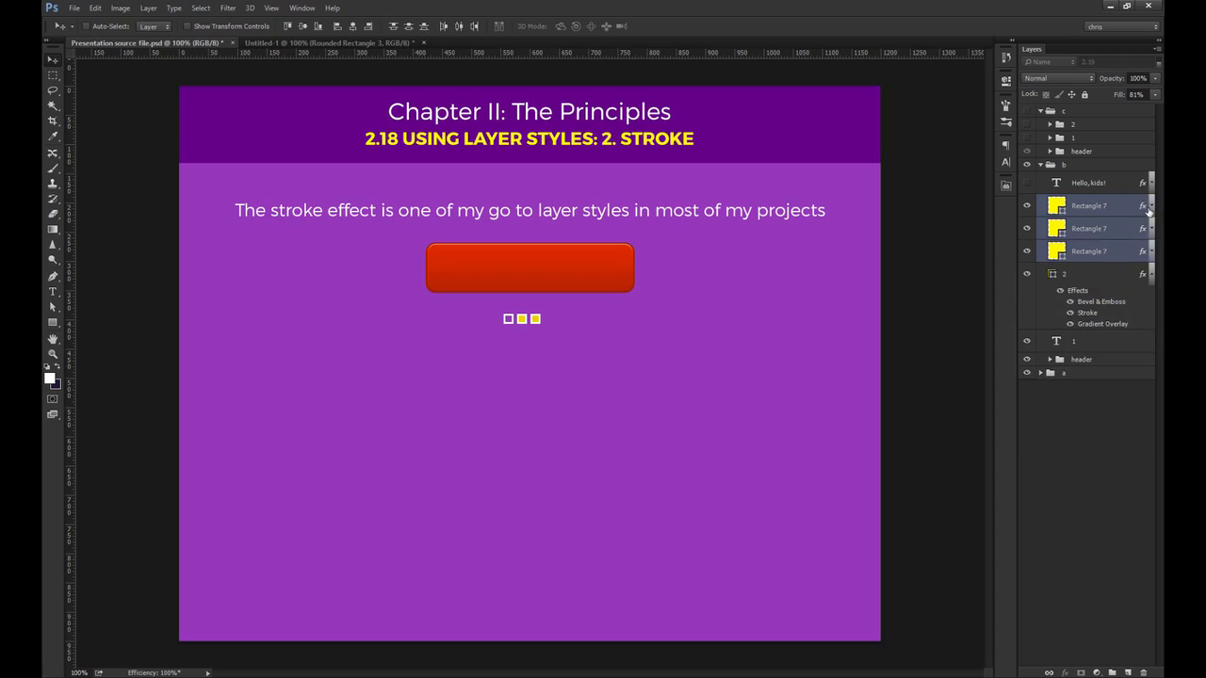
Step: Change the third square's stroke position to Outside, toggling the stroke off and on to compare
{"action": "key", "text": "ctrl+space"}
{"action": "left_click_drag", "start_coordinate": [526, 326], "coordinate": [639, 351]}
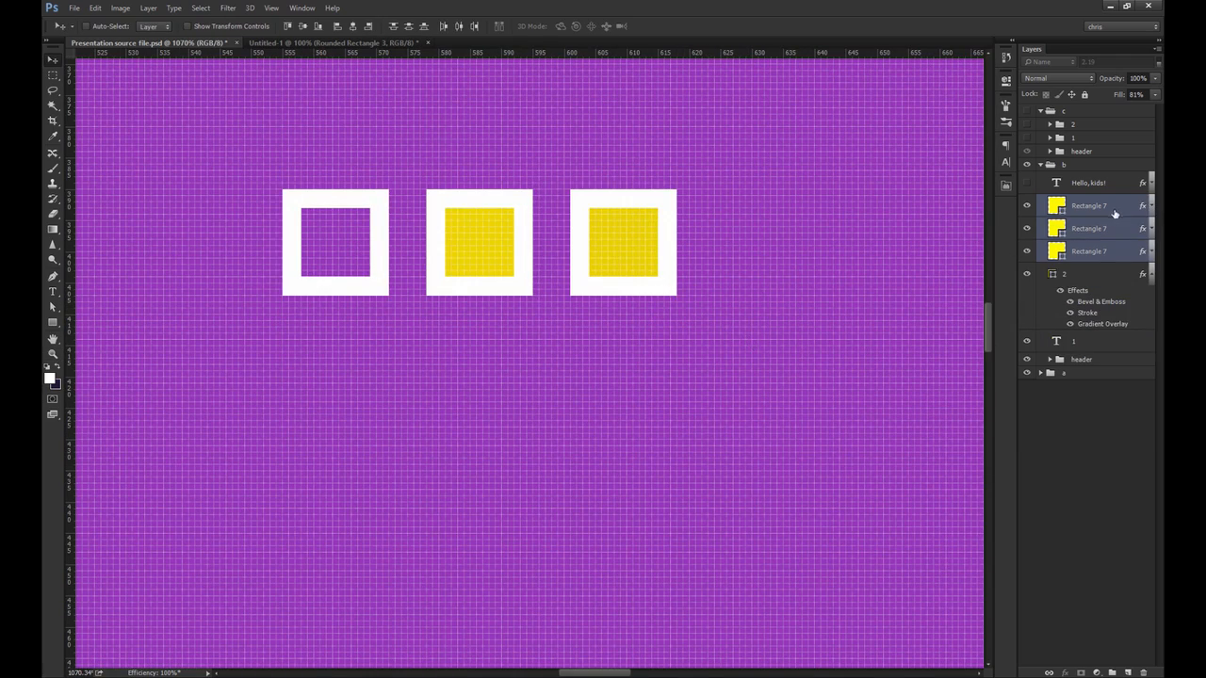
{"action": "double_click", "coordinate": [1118, 207]}
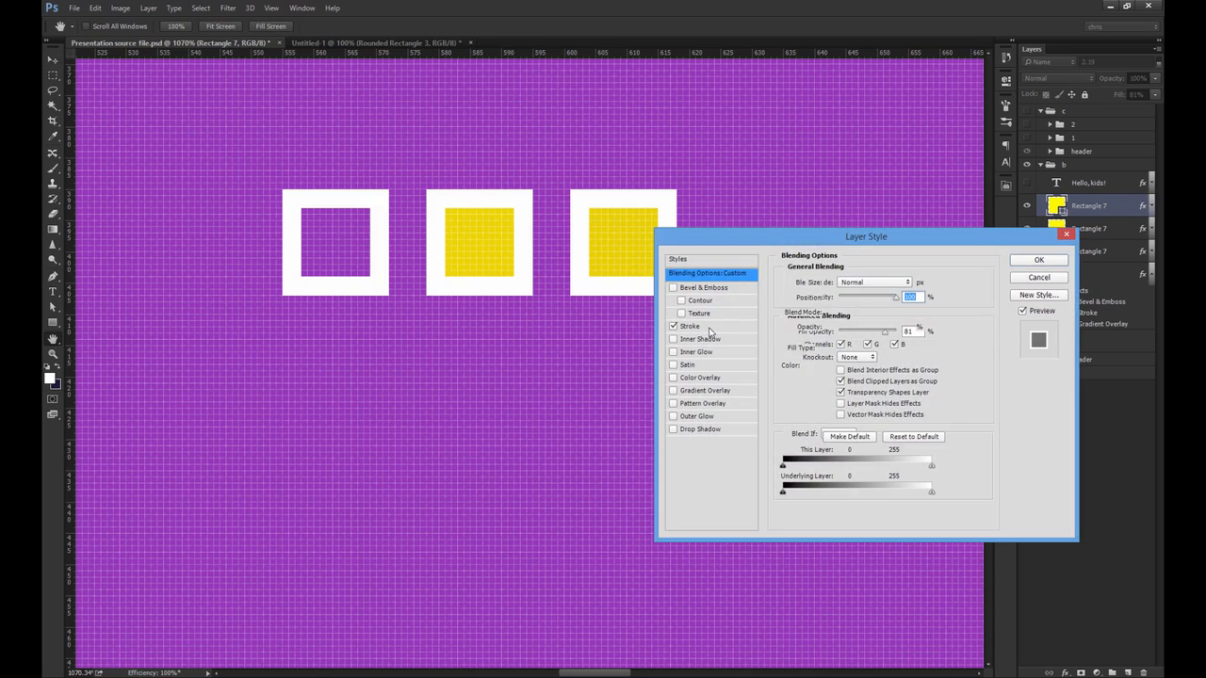
{"action": "left_click", "coordinate": [716, 327]}
{"action": "left_click", "coordinate": [845, 297]}
{"action": "left_click", "coordinate": [845, 299]}
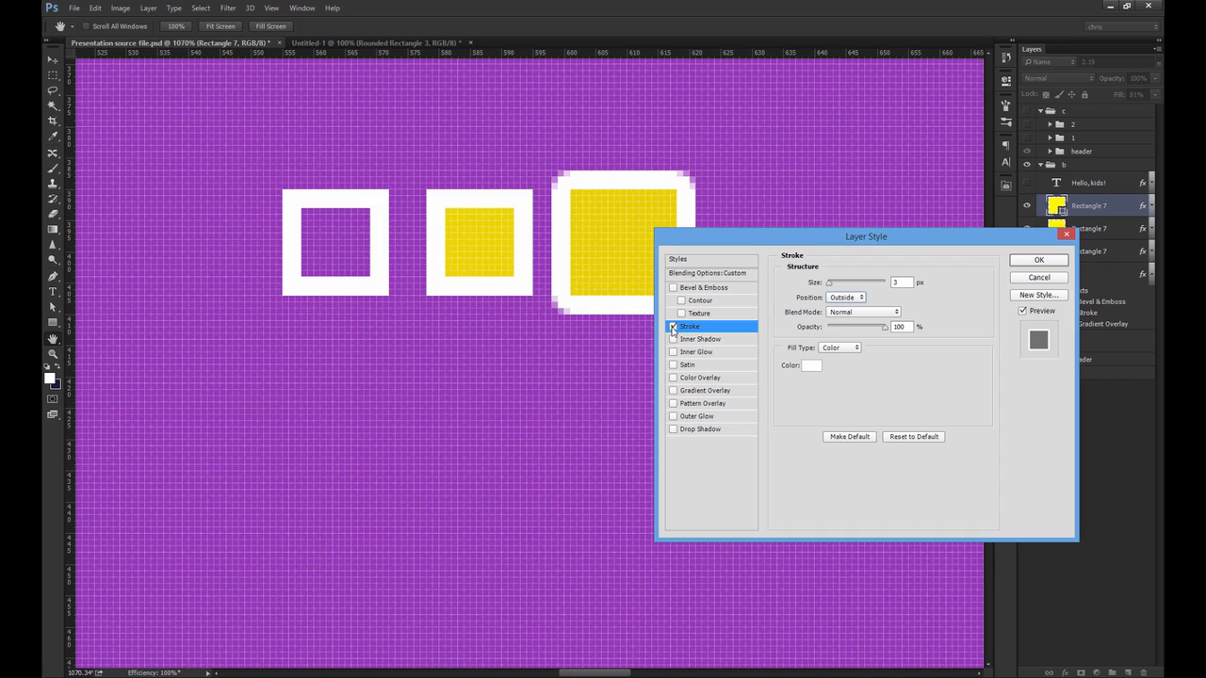
{"action": "left_click", "coordinate": [673, 327]}
{"action": "left_click", "coordinate": [688, 327]}
Step: Switch the third square's stroke to a linear gradient fill at a 90° angle
{"action": "left_click", "coordinate": [837, 347]}
{"action": "left_click", "coordinate": [834, 364]}
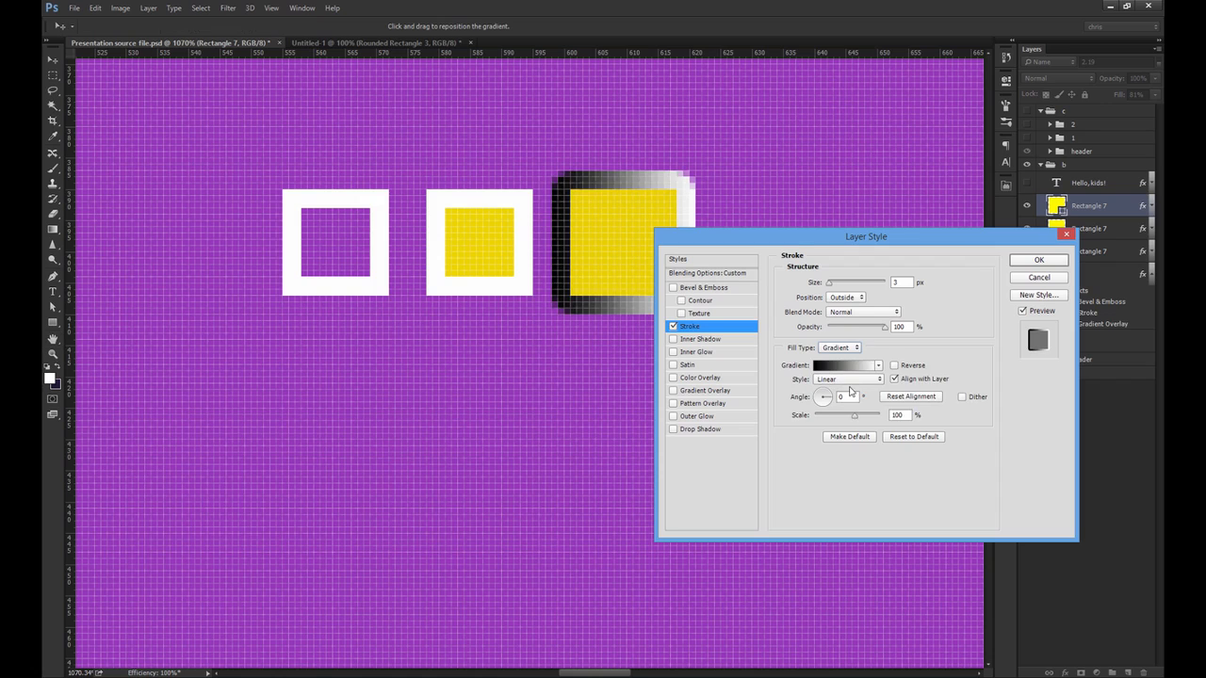
{"action": "double_click", "coordinate": [848, 397]}
{"action": "type", "text": "90"}
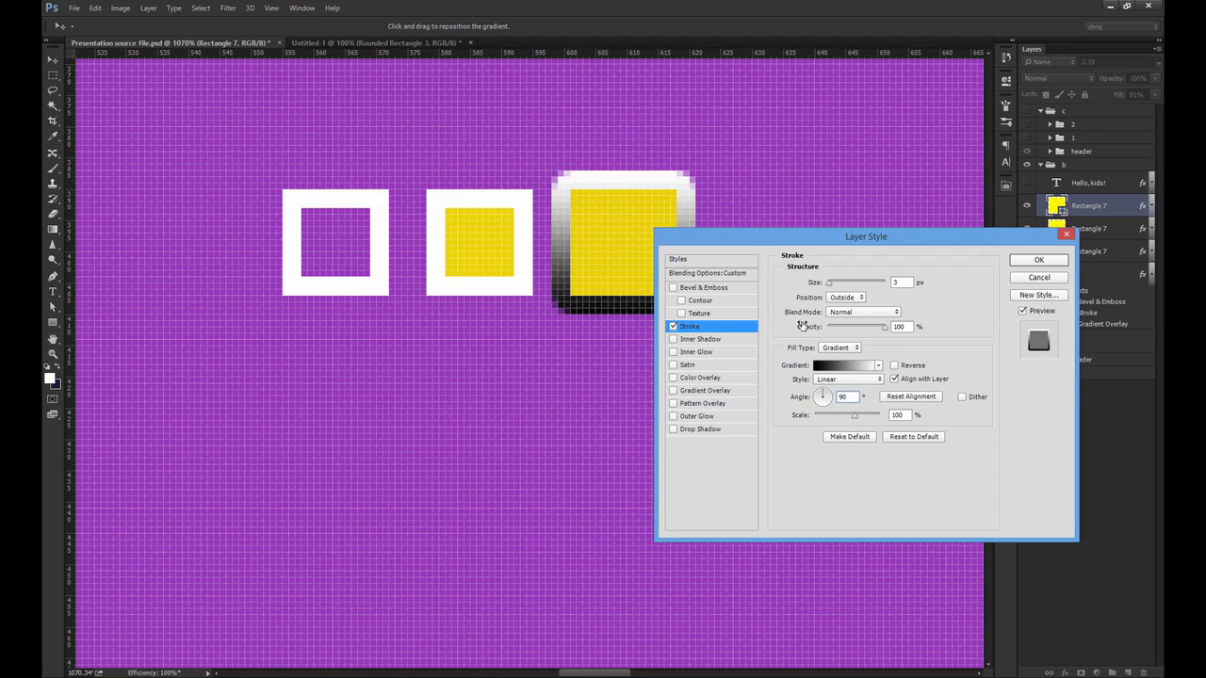
Step: Try several presets for the third square's stroke gradient, including the purple Personale and the pale green Pastel 5
{"action": "left_click_drag", "start_coordinate": [856, 241], "coordinate": [909, 256]}
{"action": "left_click", "coordinate": [908, 383]}
{"action": "left_click", "coordinate": [926, 327]}
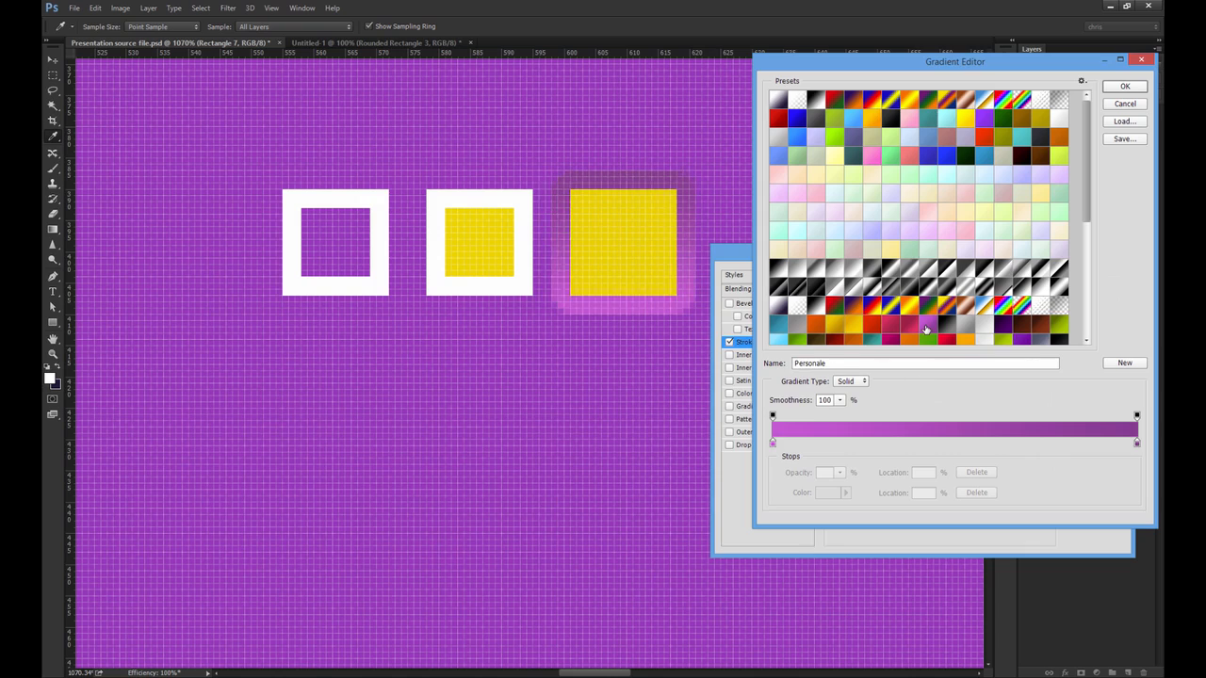
{"action": "left_click", "coordinate": [924, 291]}
{"action": "left_click", "coordinate": [987, 307]}
{"action": "left_click", "coordinate": [1003, 268]}
{"action": "left_click", "coordinate": [1004, 232]}
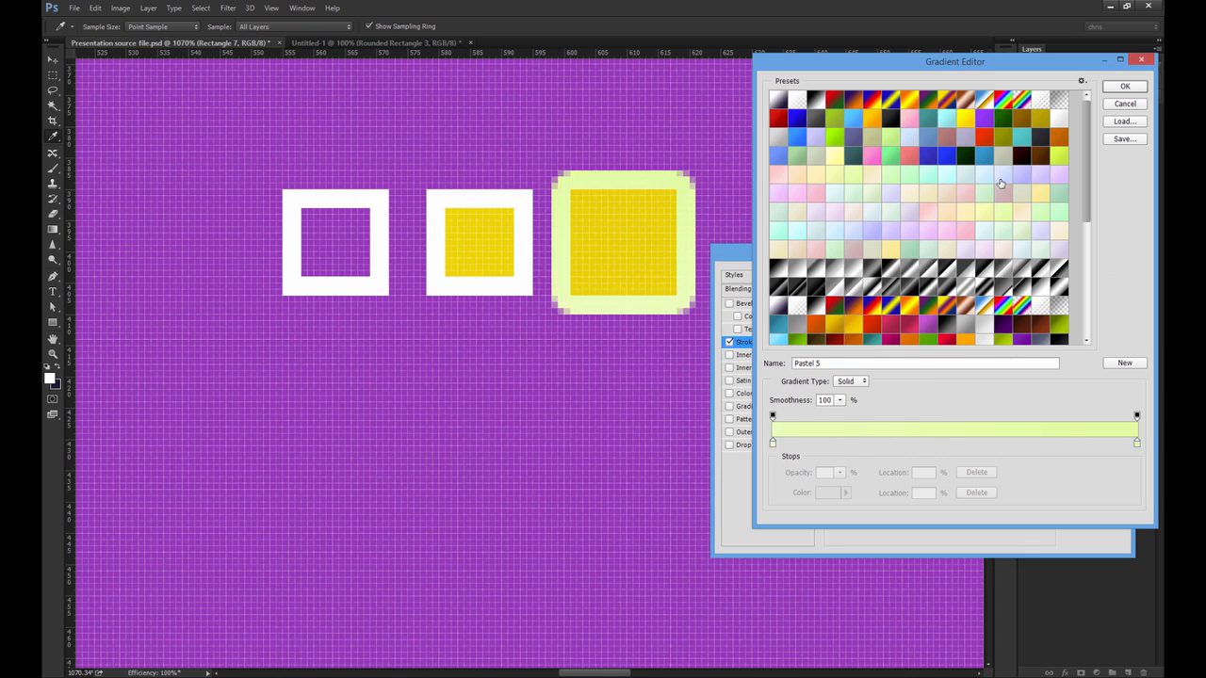
{"action": "left_click", "coordinate": [1003, 184]}
{"action": "left_click", "coordinate": [1002, 200]}
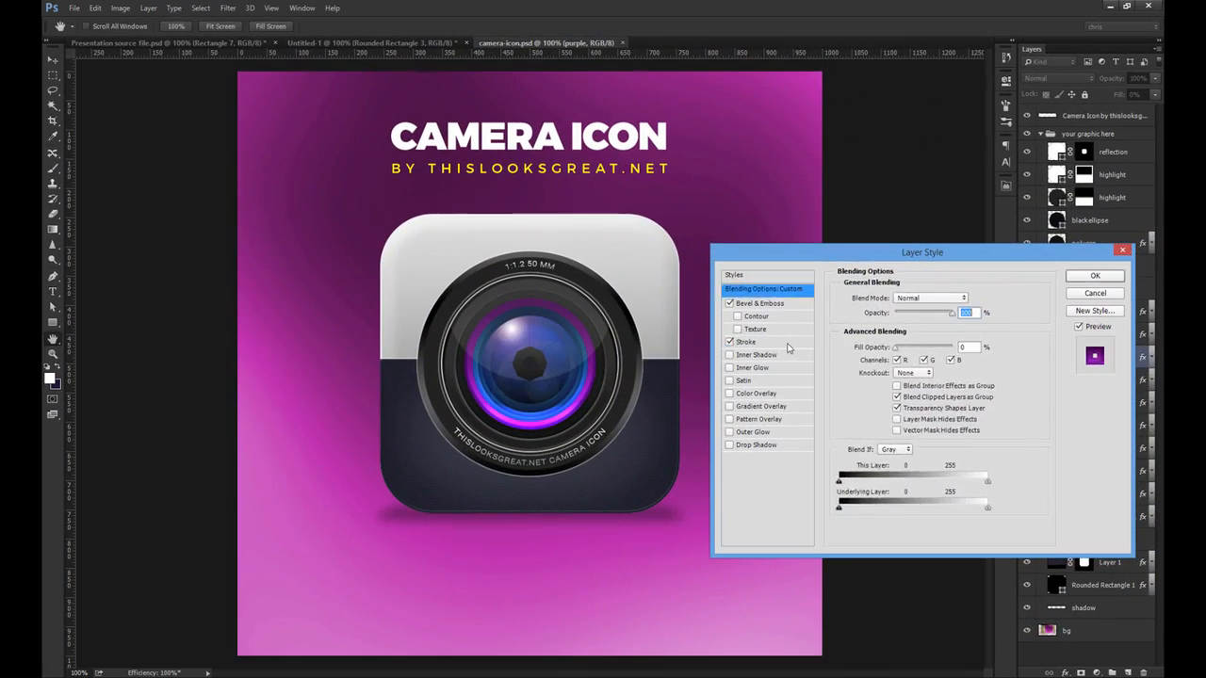
Step: Examine the stroke settings and custom gradient stops of the purple layer in camera-icon.psd
{"action": "left_click", "coordinate": [790, 343]}
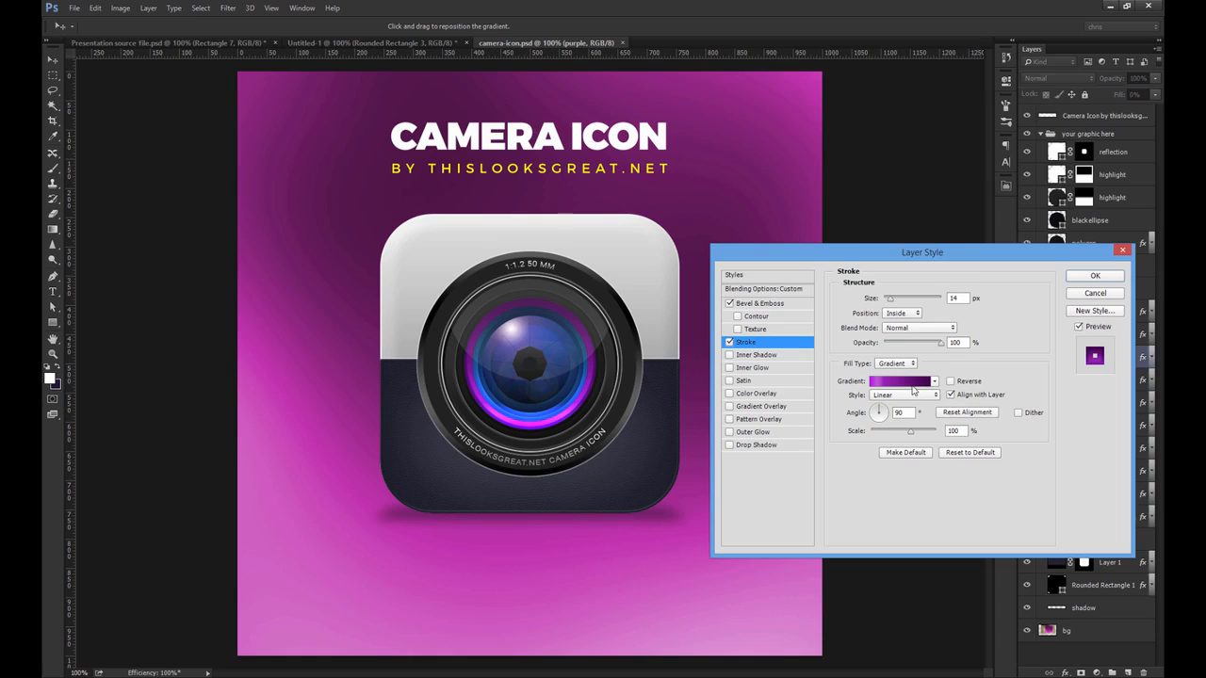
{"action": "left_click", "coordinate": [919, 390]}
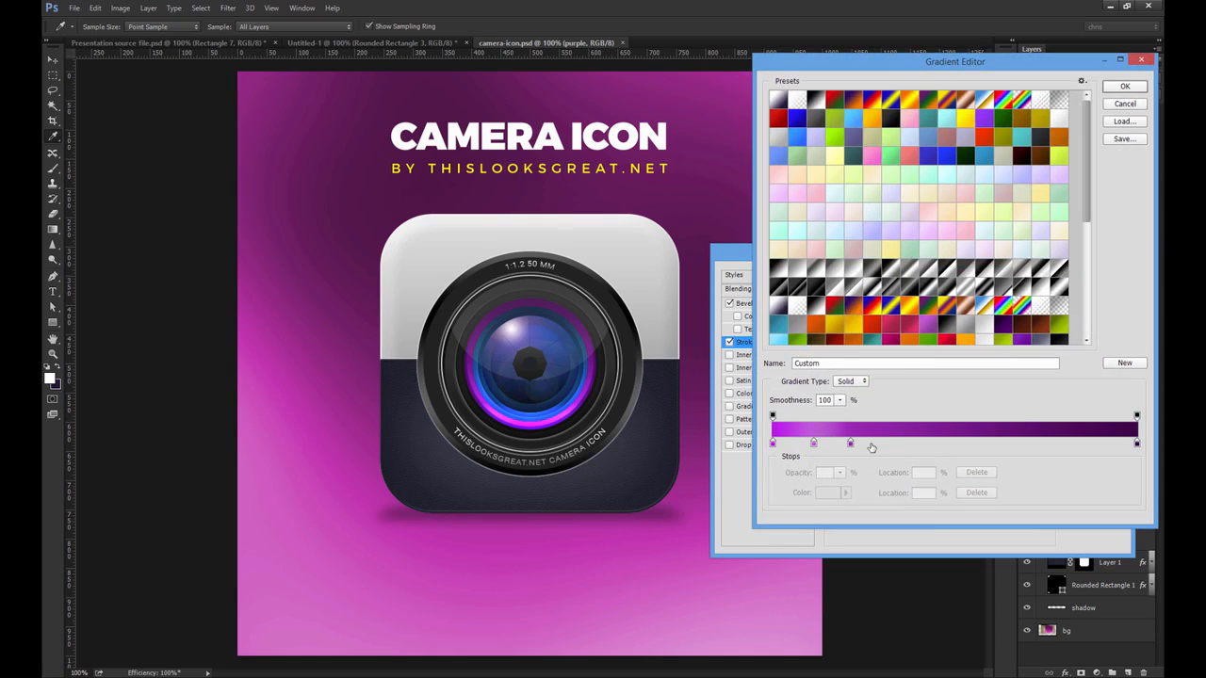
{"action": "key", "text": "Return"}
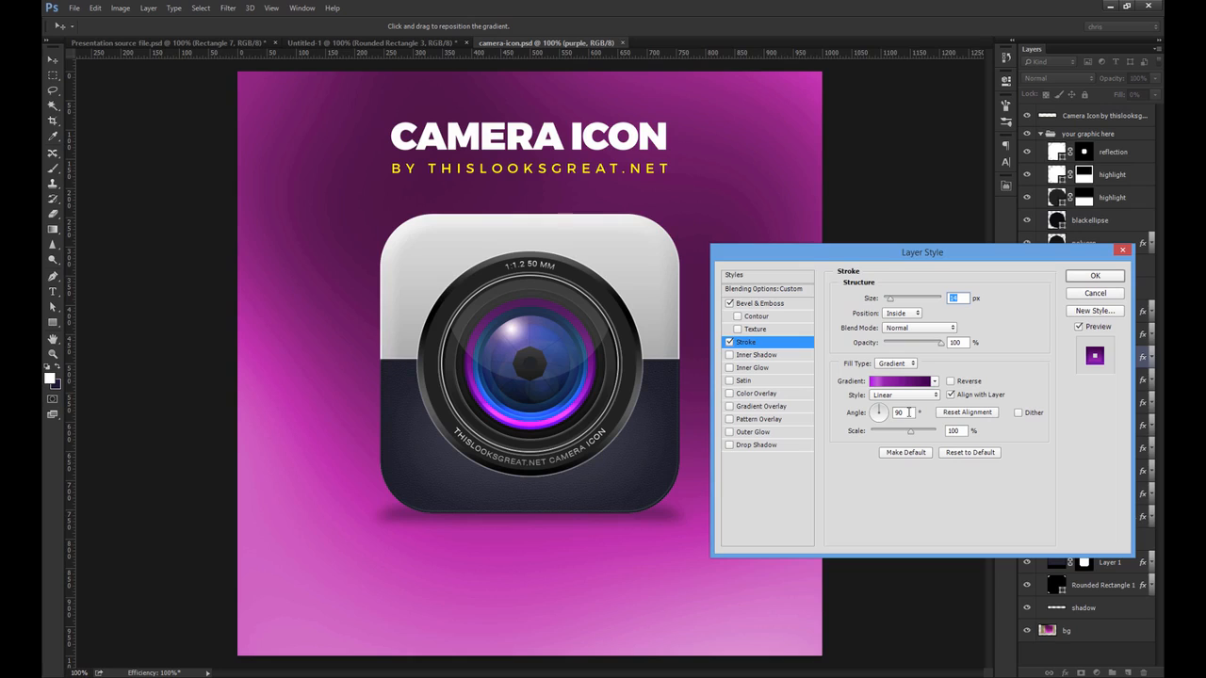
Step: Return to Presentation source file.psd and draw a small heart custom shape below and right of the three squares
{"action": "key", "text": "Return"}
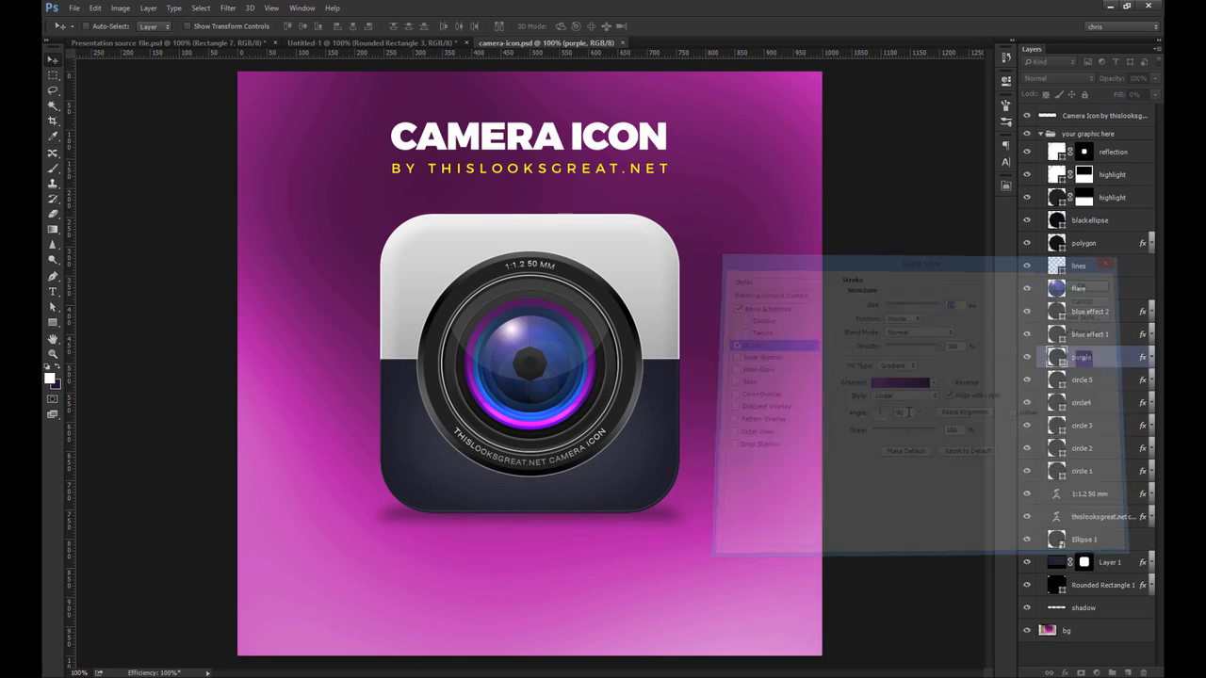
{"action": "left_click", "coordinate": [239, 44]}
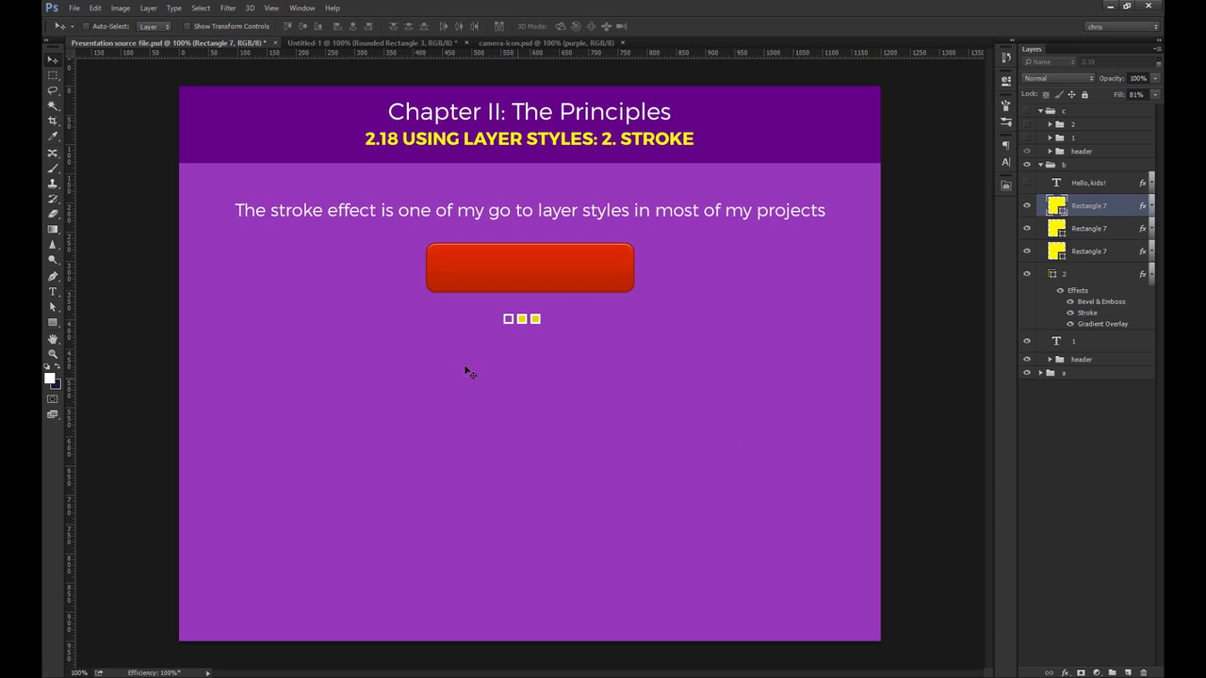
{"action": "left_click", "coordinate": [57, 322]}
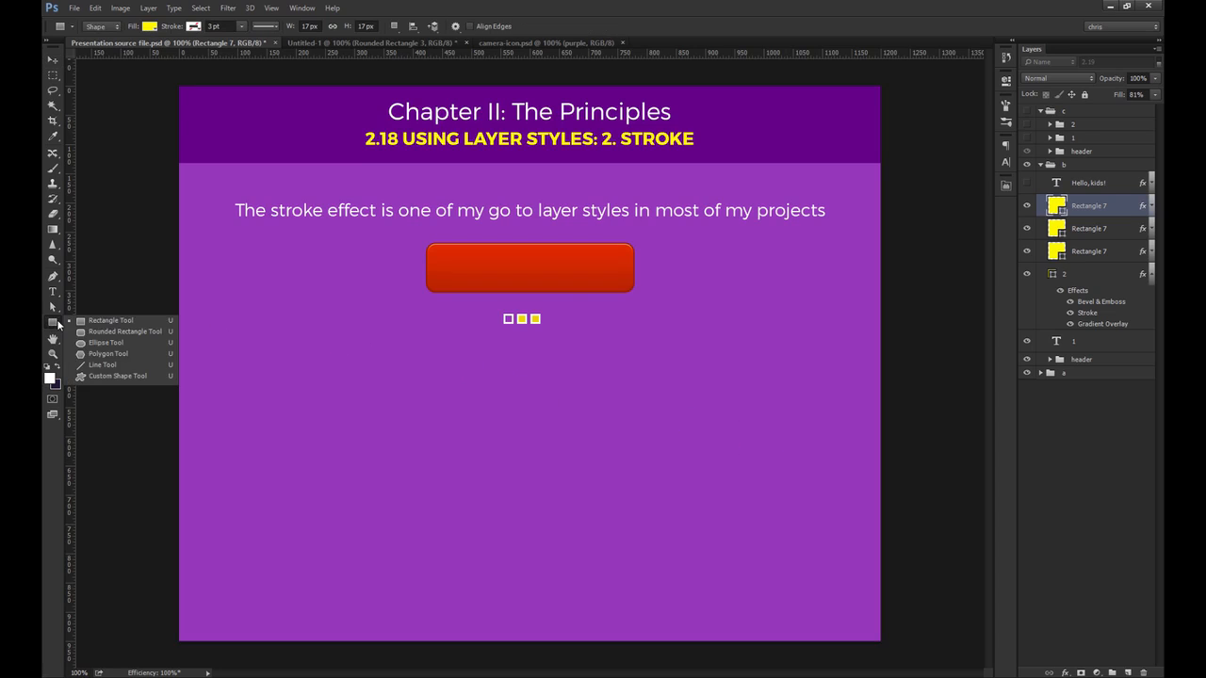
{"action": "left_click", "coordinate": [116, 376]}
{"action": "left_click", "coordinate": [510, 27]}
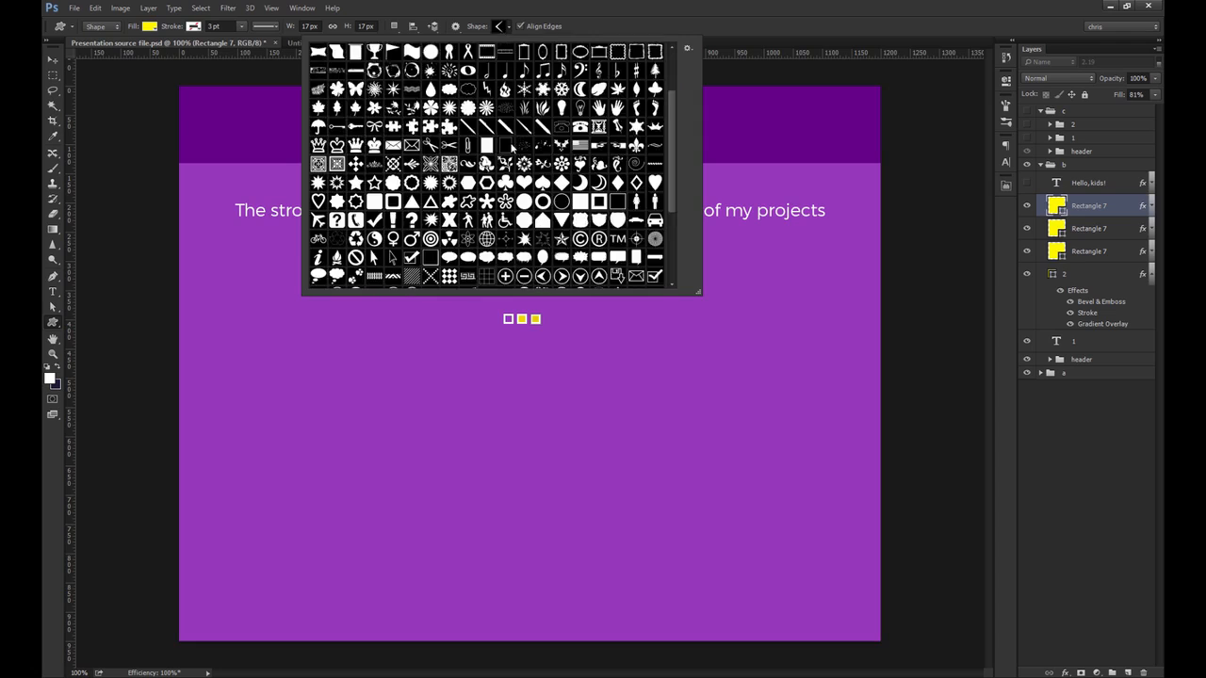
{"action": "scroll", "coordinate": [651, 195], "scroll_direction": "down", "scroll_amount": 3}
{"action": "scroll", "coordinate": [650, 195], "scroll_direction": "up", "scroll_amount": 3}
{"action": "left_click", "coordinate": [652, 195]}
{"action": "left_click_drag", "start_coordinate": [620, 358], "coordinate": [659, 403]}
Step: Set the heart's fill to 0% and give it a white (ffffff) stroke
{"action": "key", "text": "v"}
{"action": "left_click_drag", "start_coordinate": [1119, 95], "coordinate": [899, 96]}
{"action": "left_click", "coordinate": [1066, 673]}
{"action": "left_click", "coordinate": [1074, 562]}
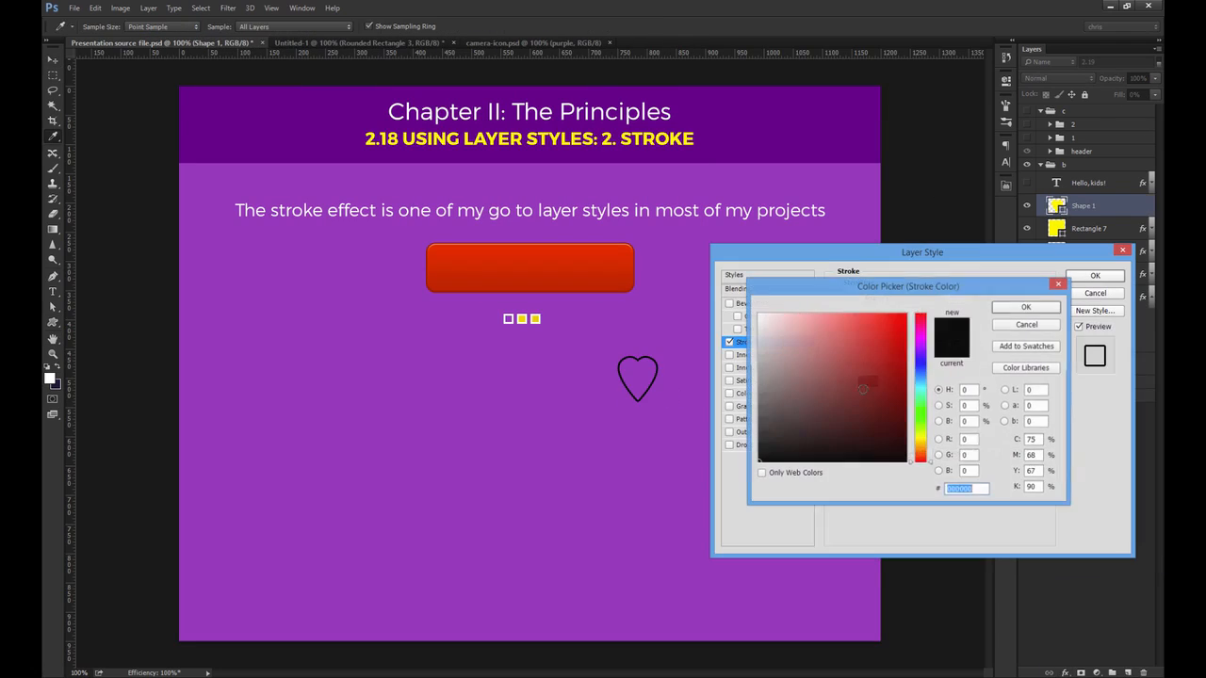
{"action": "type", "text": "ffffff"}
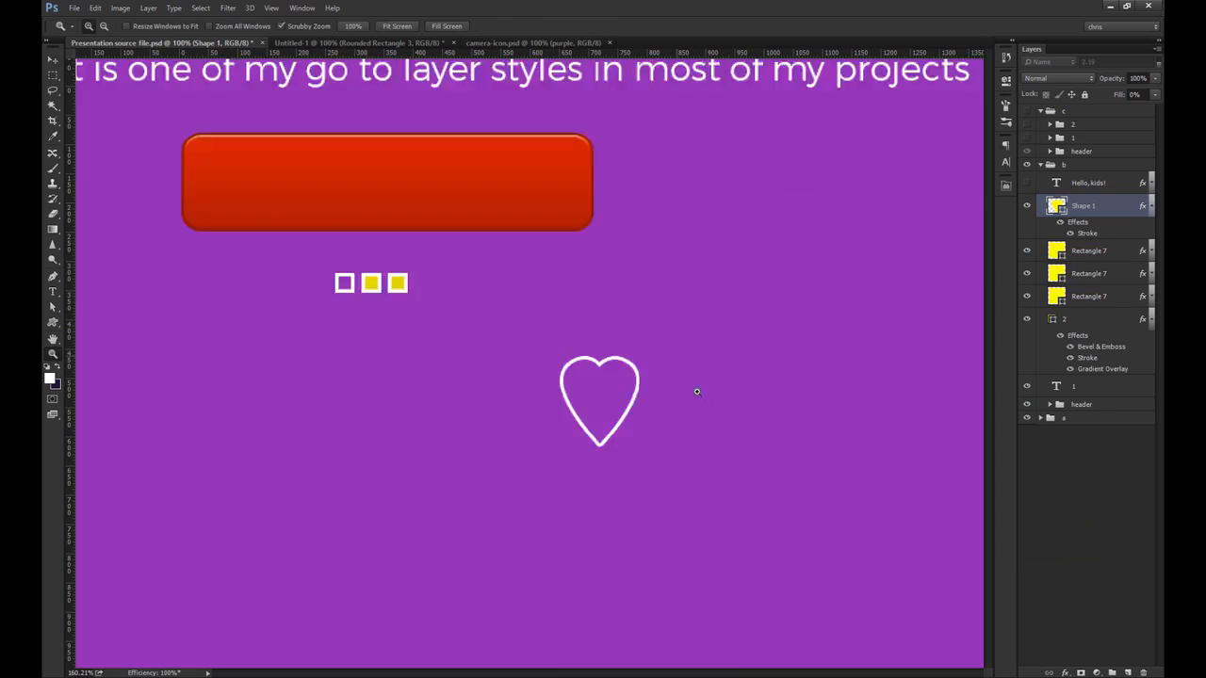
Step: Shorten the heart slightly from its bottom edge with Free Transform and reposition it on the slide
{"action": "key", "text": "ctrl+t"}
{"action": "mouse_move", "coordinate": [566, 484]}
{"action": "left_mouse_down"}
{"action": "mouse_move", "coordinate": [569, 445]}
{"action": "mouse_move", "coordinate": [571, 467]}
{"action": "left_mouse_up"}
{"action": "key", "text": "Return"}
{"action": "key", "text": "ctrl+1"}
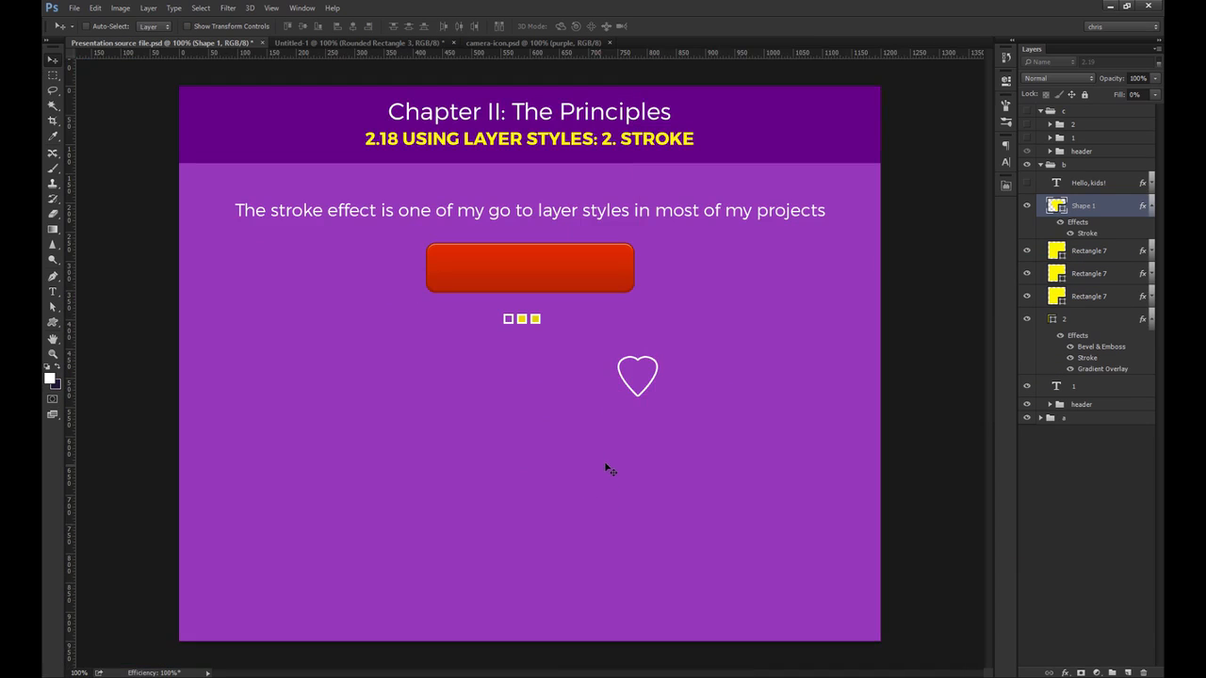
{"action": "left_click_drag", "start_coordinate": [657, 423], "coordinate": [713, 312]}
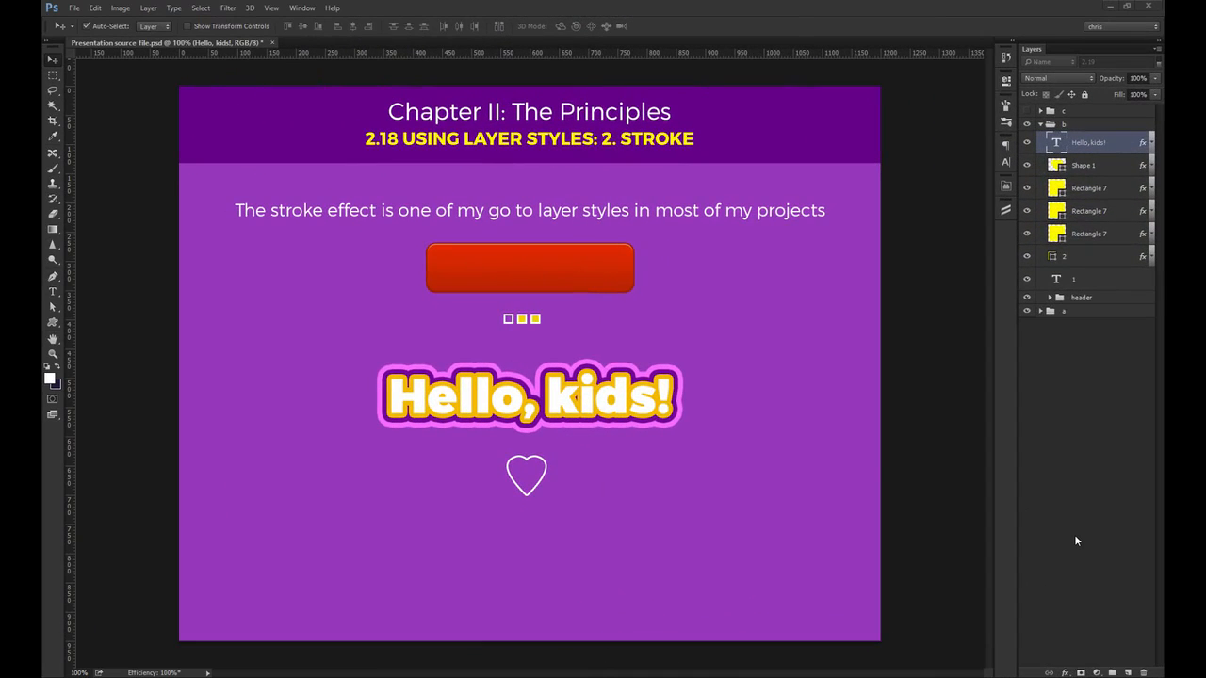
Step: Examine the stroke settings of the "Hello, kids!" text, toggling its Outer Glow and Drop Shadow off and on to compare
{"action": "double_click", "coordinate": [1119, 143]}
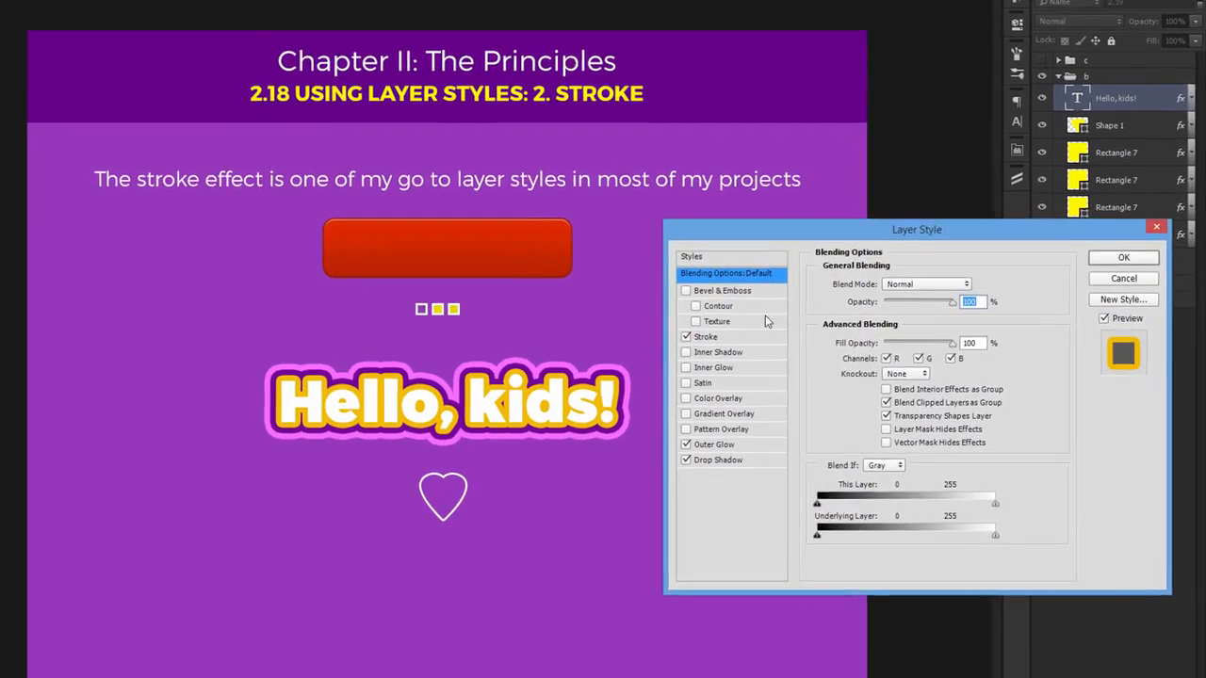
{"action": "left_click", "coordinate": [754, 342]}
{"action": "left_click", "coordinate": [966, 271]}
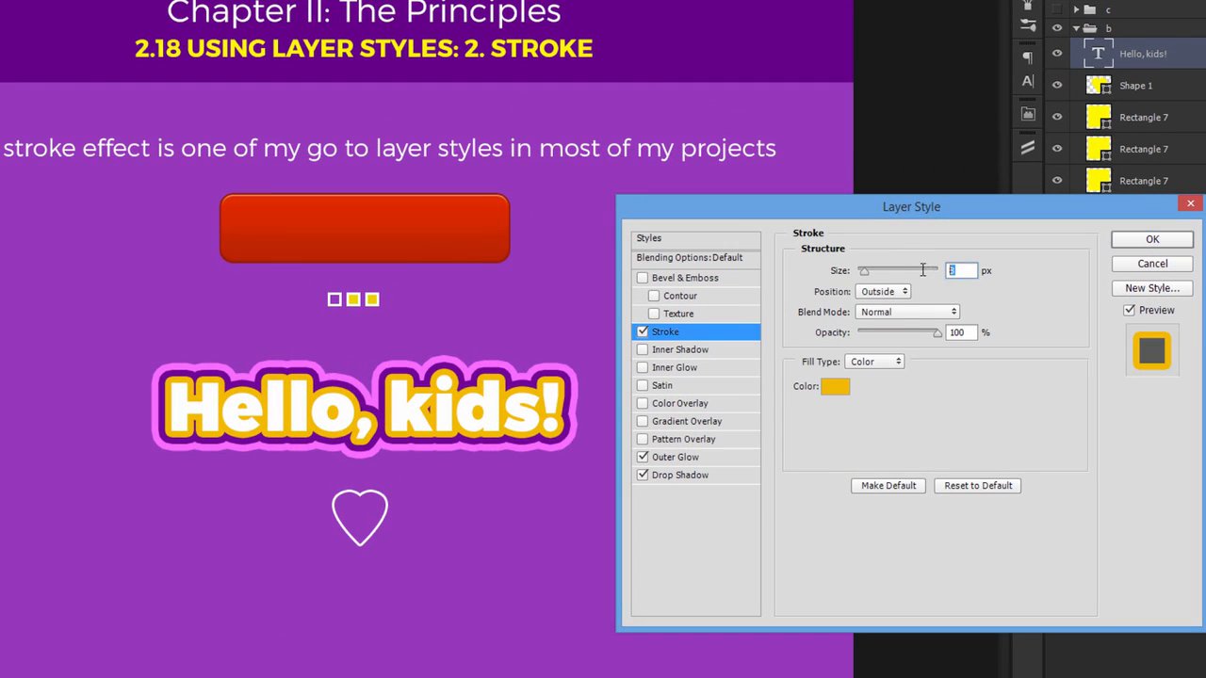
{"action": "left_click", "coordinate": [962, 332]}
{"action": "left_click", "coordinate": [642, 459]}
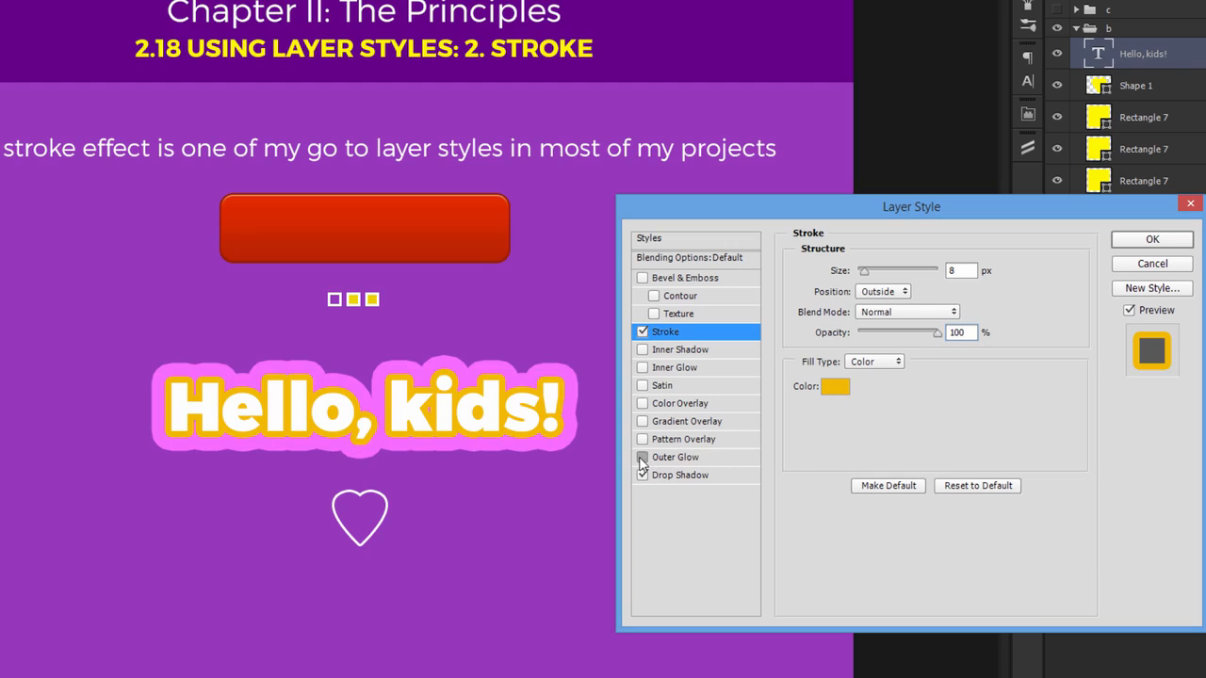
{"action": "left_click", "coordinate": [641, 459]}
{"action": "left_click", "coordinate": [643, 476]}
{"action": "left_click", "coordinate": [643, 475]}
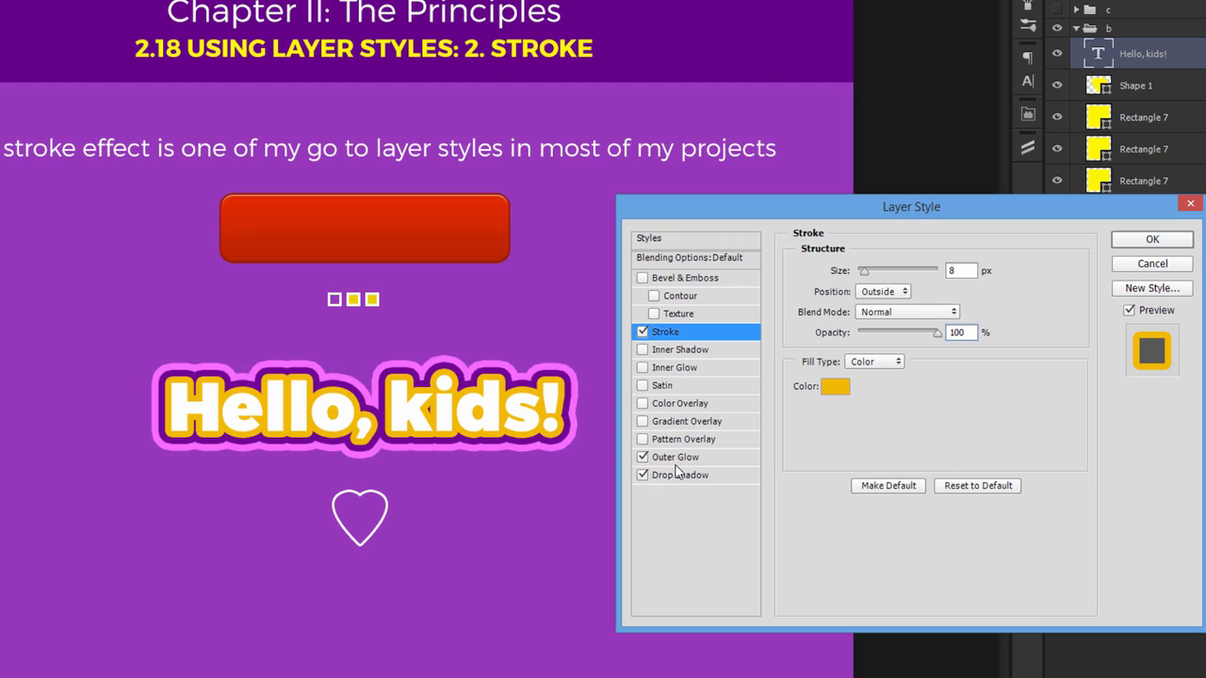
Step: Examine the Outer Glow and Drop Shadow settings of the "Hello, kids!" text, toggle the shadow, and leave without changes
{"action": "left_click", "coordinate": [684, 459]}
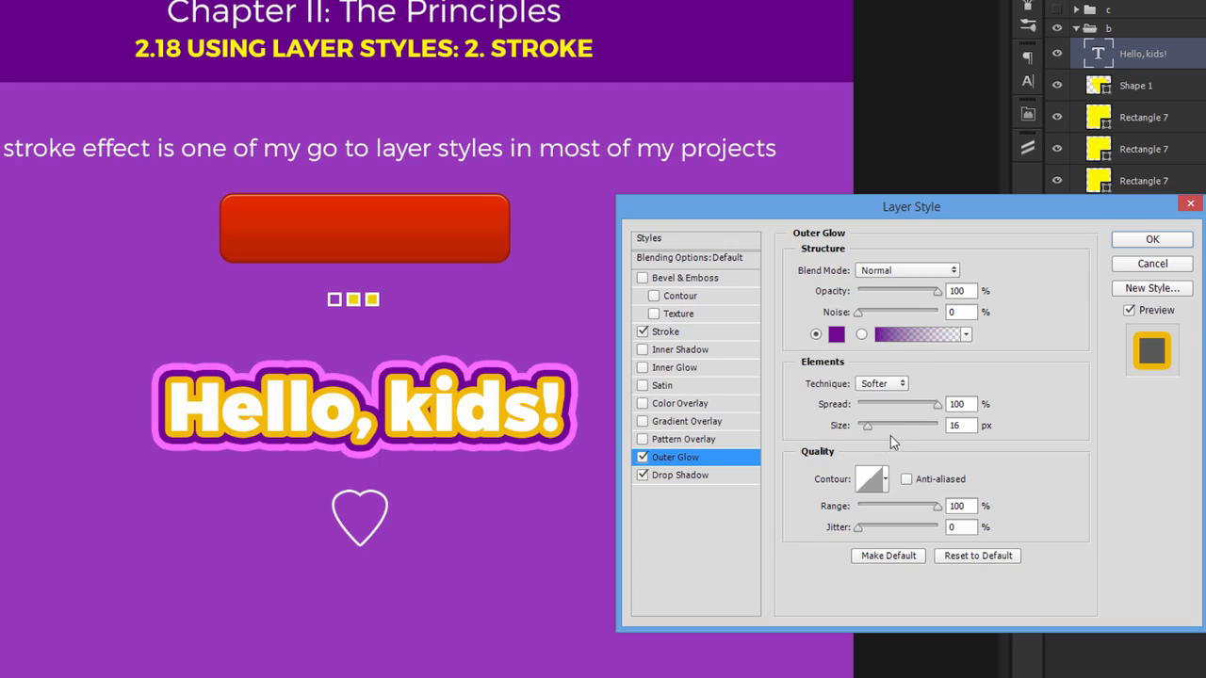
{"action": "left_click", "coordinate": [650, 477]}
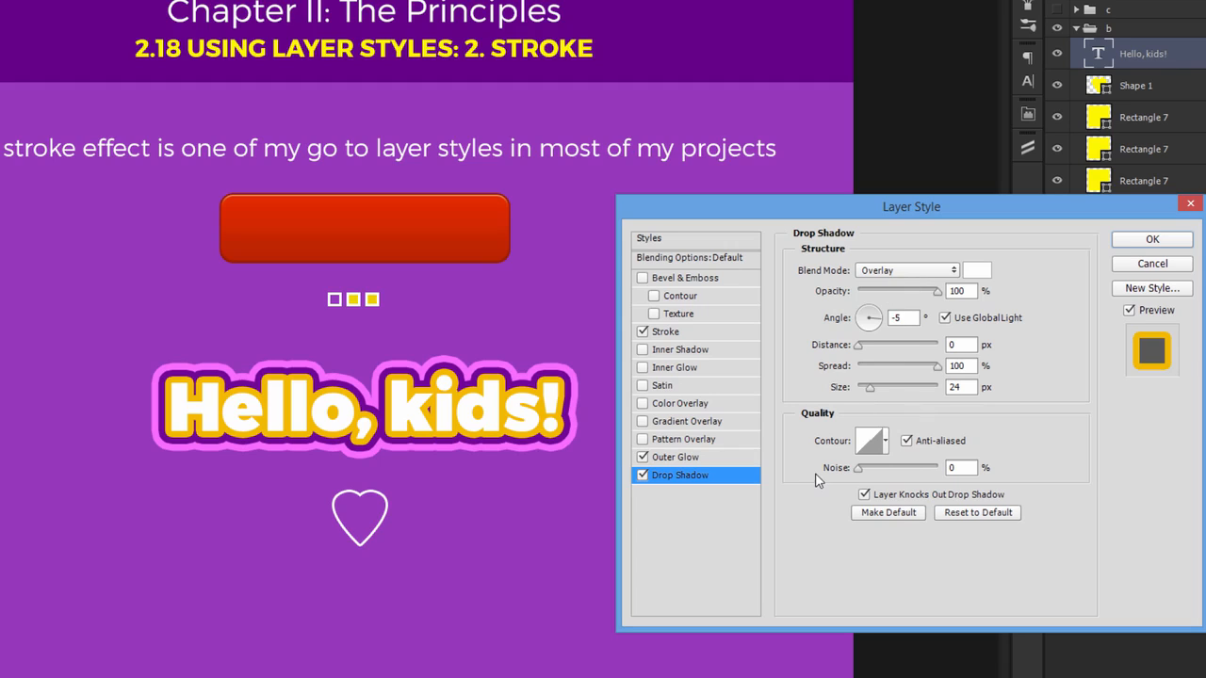
{"action": "left_click", "coordinate": [642, 476]}
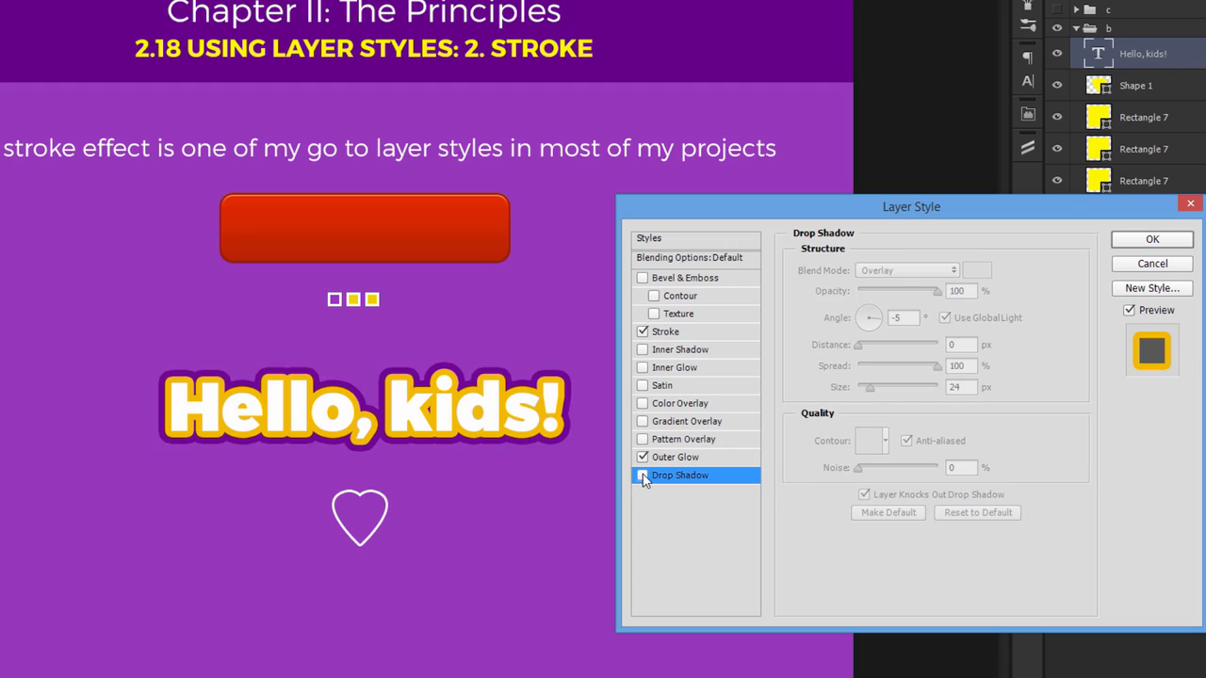
{"action": "left_click", "coordinate": [643, 475]}
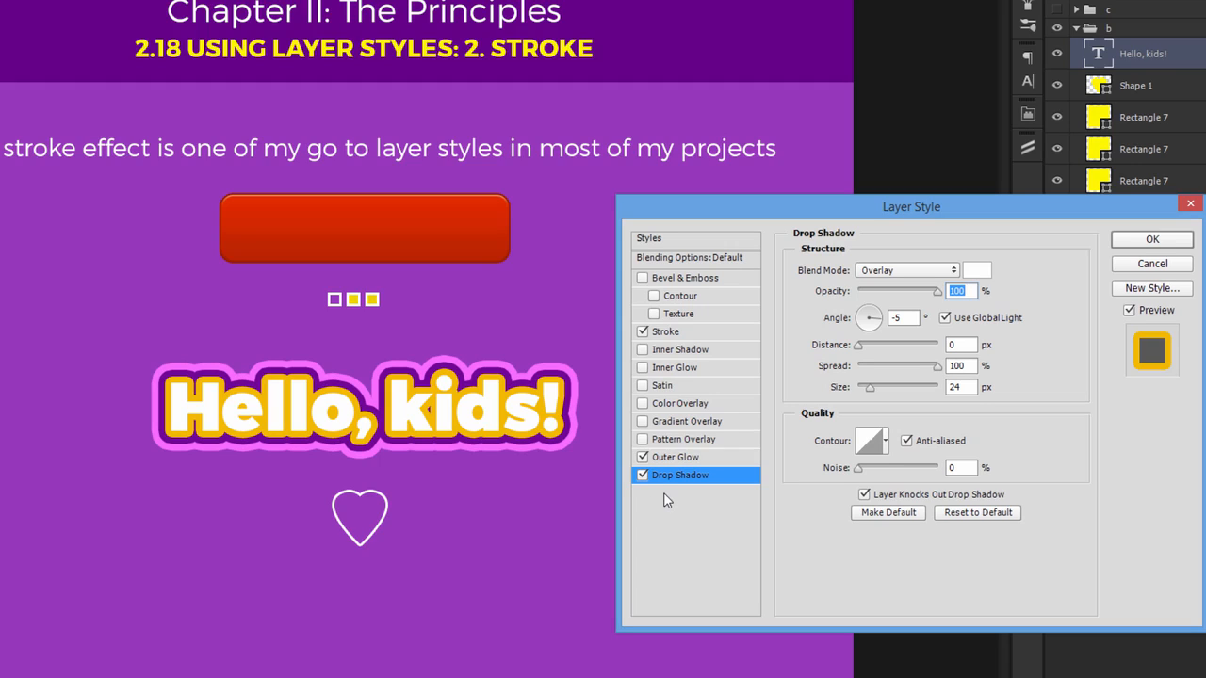
{"action": "left_click", "coordinate": [1136, 267]}
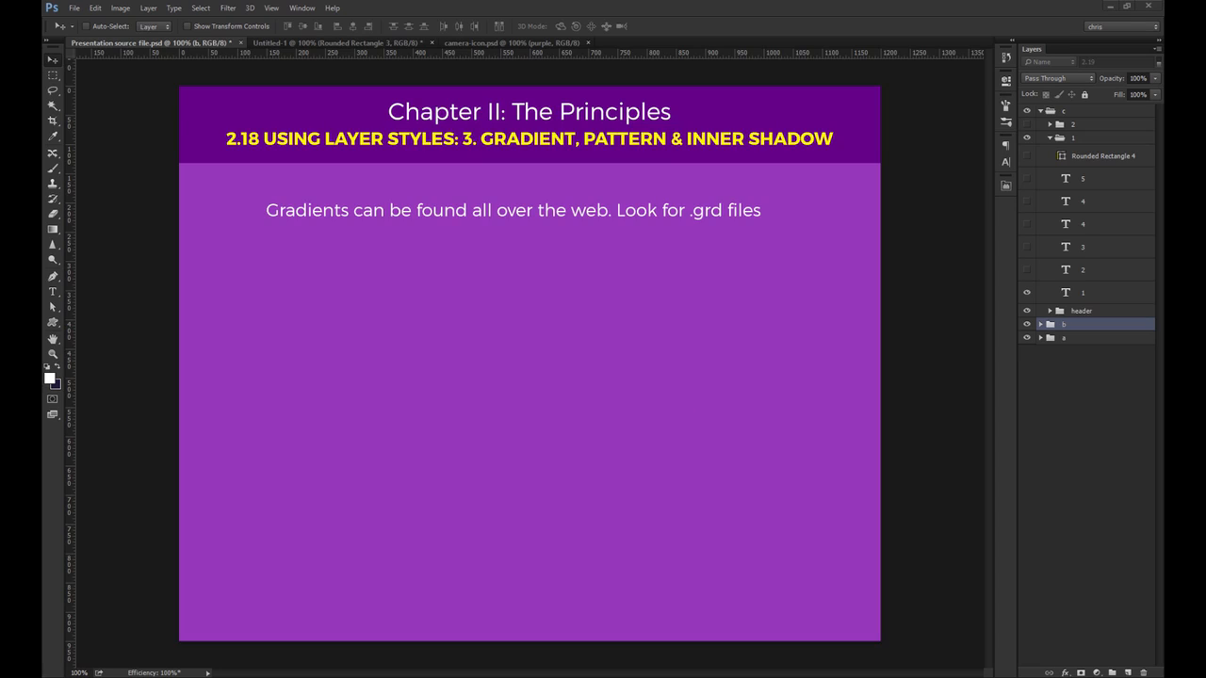
Step: Show text layers 2 and 3 and the Rounded Rectangle 4 layer on the gradient slide
{"action": "left_click", "coordinate": [1027, 271]}
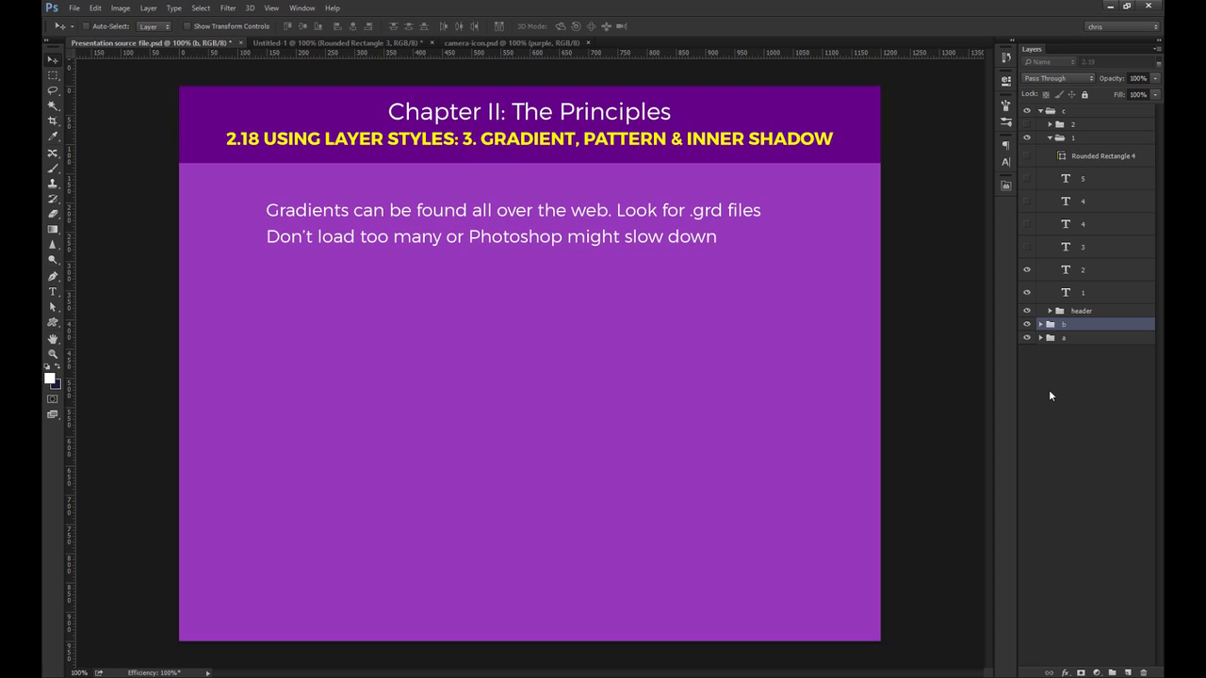
{"action": "left_click", "coordinate": [1024, 251]}
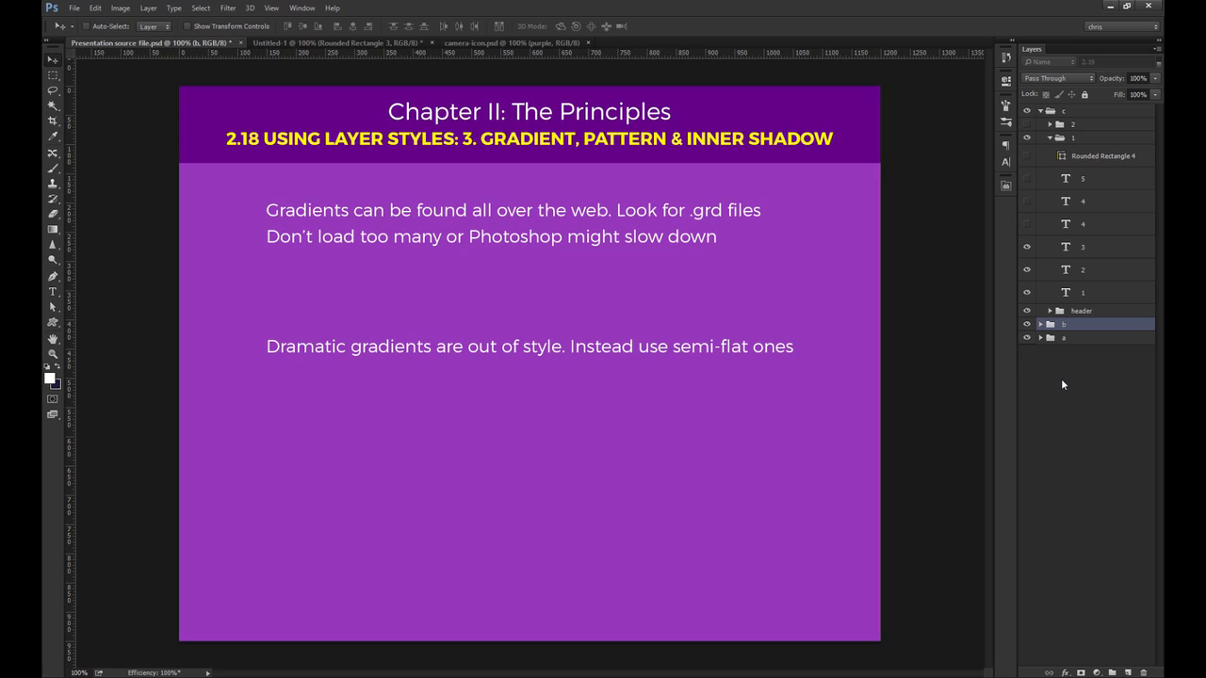
{"action": "left_click", "coordinate": [1028, 155]}
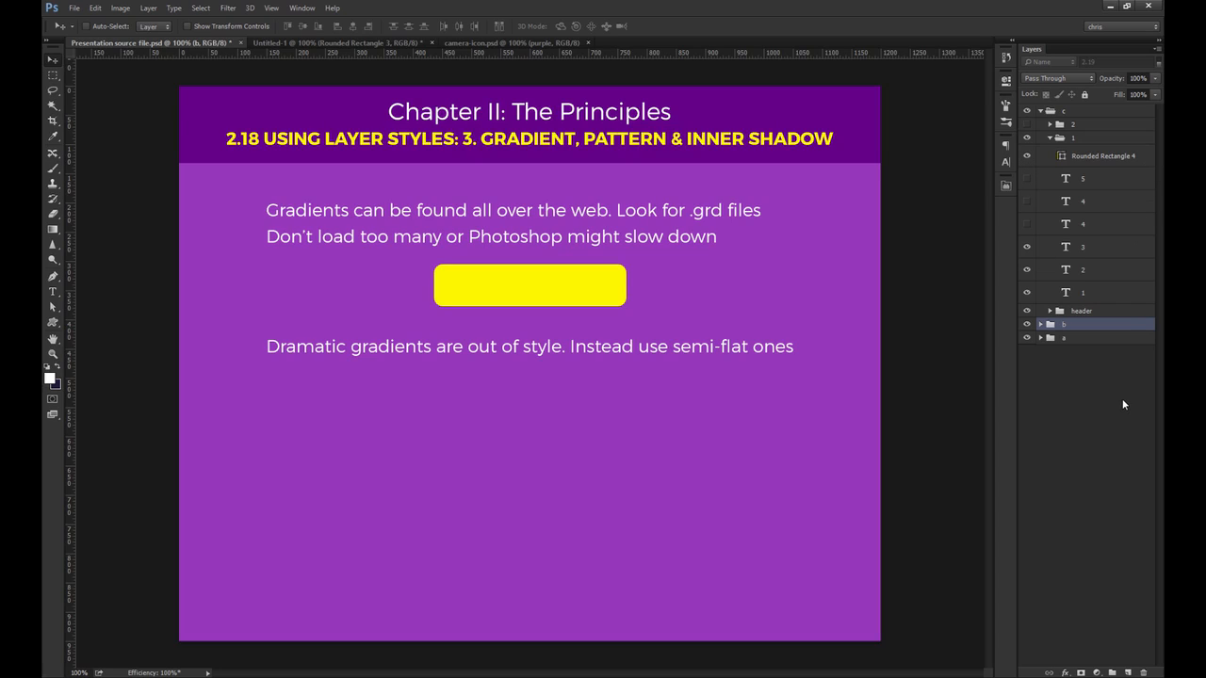
Step: Add a Gradient Overlay to the yellow rounded rectangle and open an enlarged Gradient Editor for it
{"action": "double_click", "coordinate": [1138, 156]}
{"action": "left_click", "coordinate": [771, 406]}
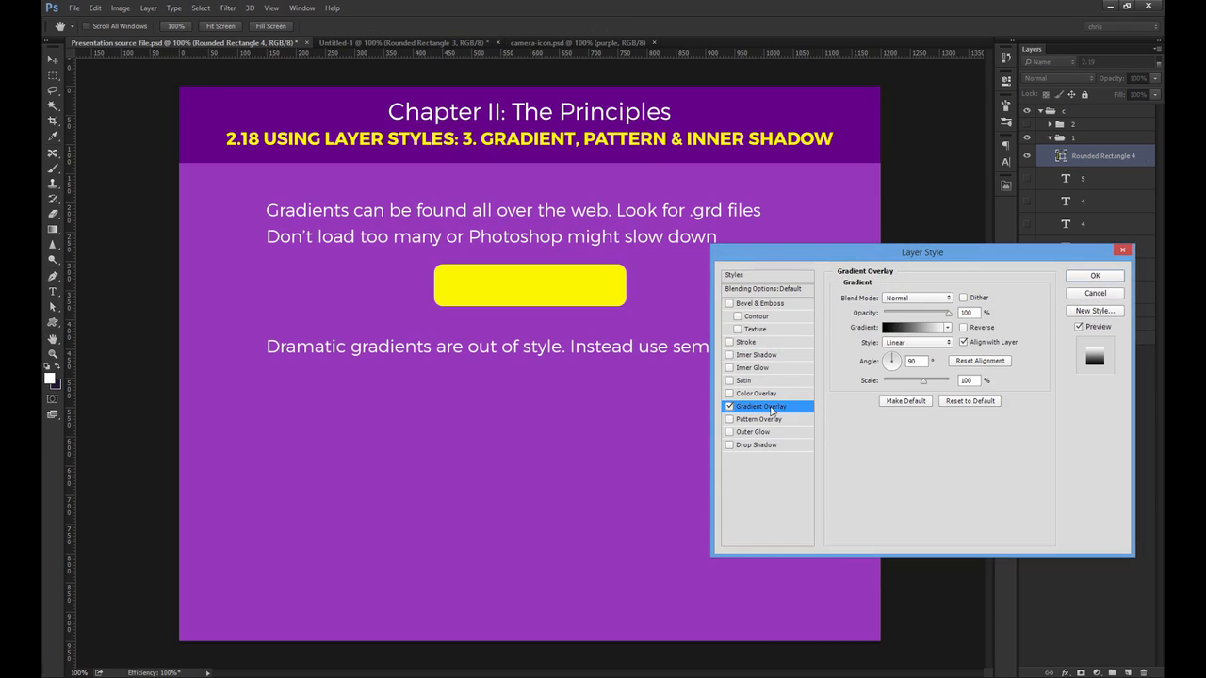
{"action": "left_click", "coordinate": [900, 331]}
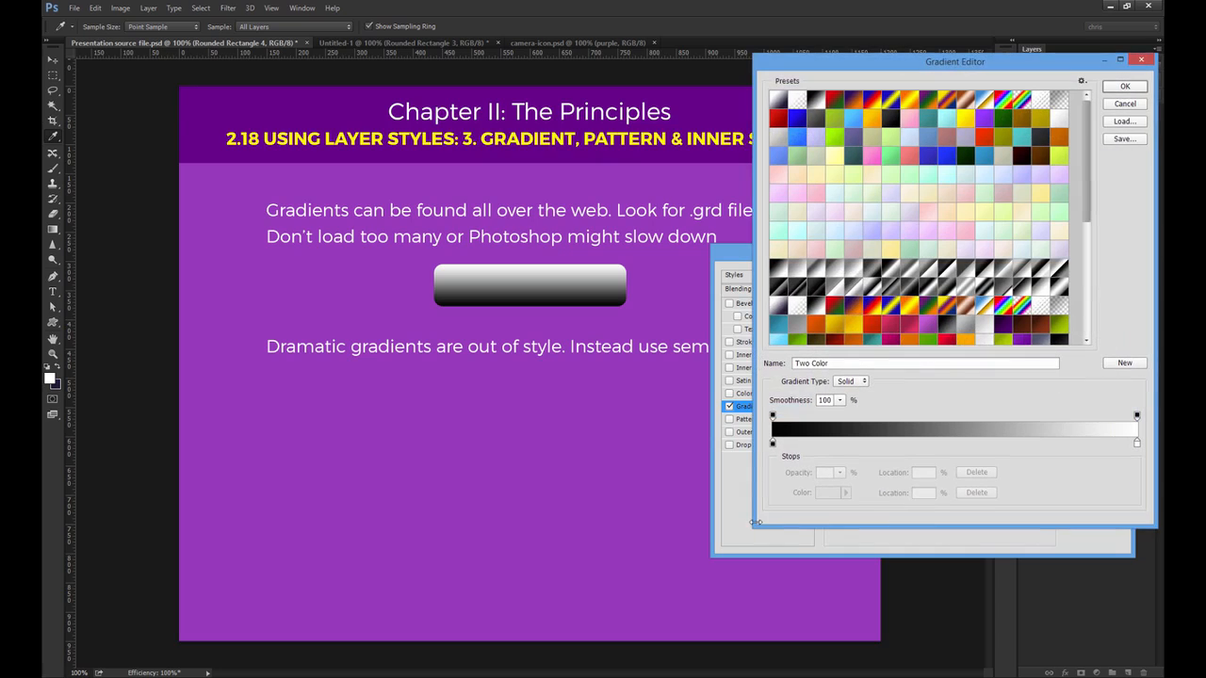
{"action": "left_click_drag", "start_coordinate": [752, 526], "coordinate": [679, 564]}
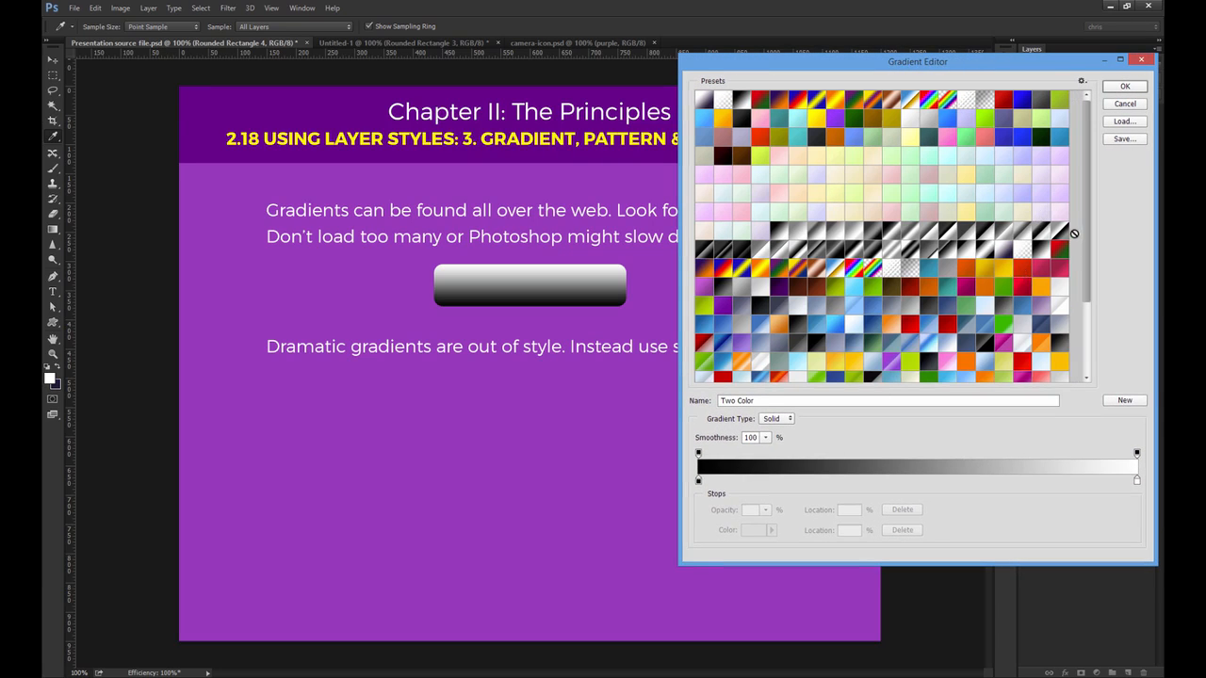
Step: Try several overlay gradient presets, including Pastel 15, Pastel 33, Purple - Gloss, Orange 5 - 3D, Red 1 - 3D and the light blue Personale
{"action": "left_click", "coordinate": [1046, 237]}
{"action": "left_click", "coordinate": [1037, 202]}
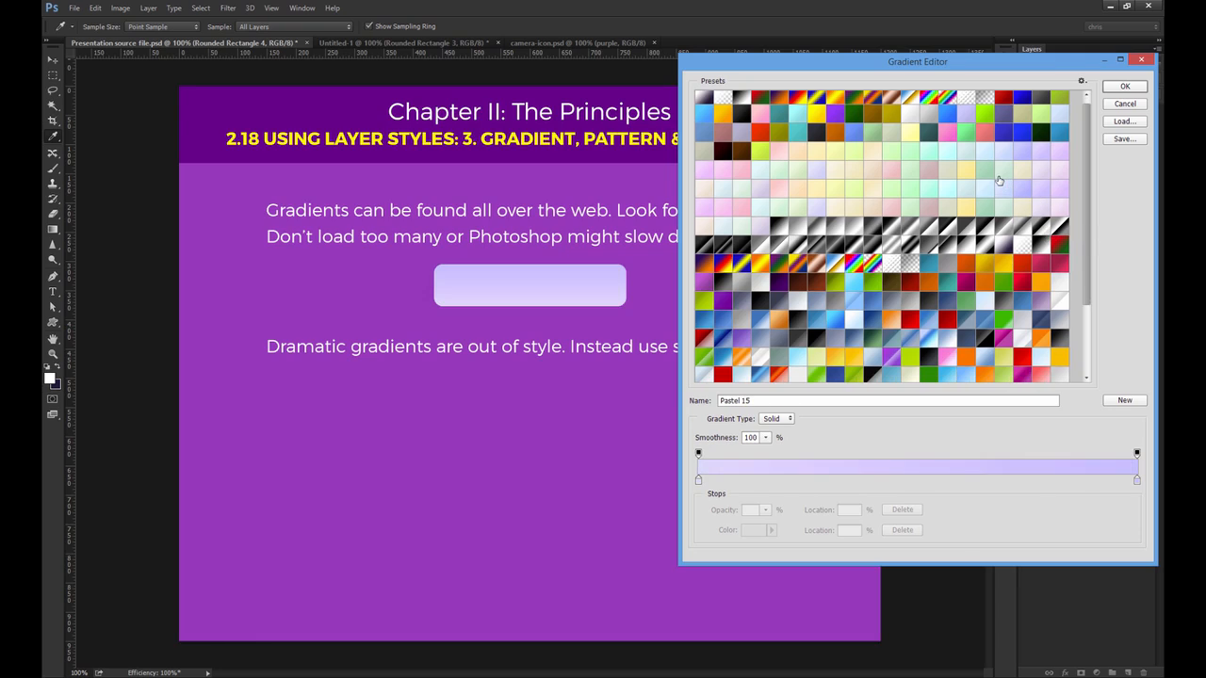
{"action": "left_click", "coordinate": [1001, 181]}
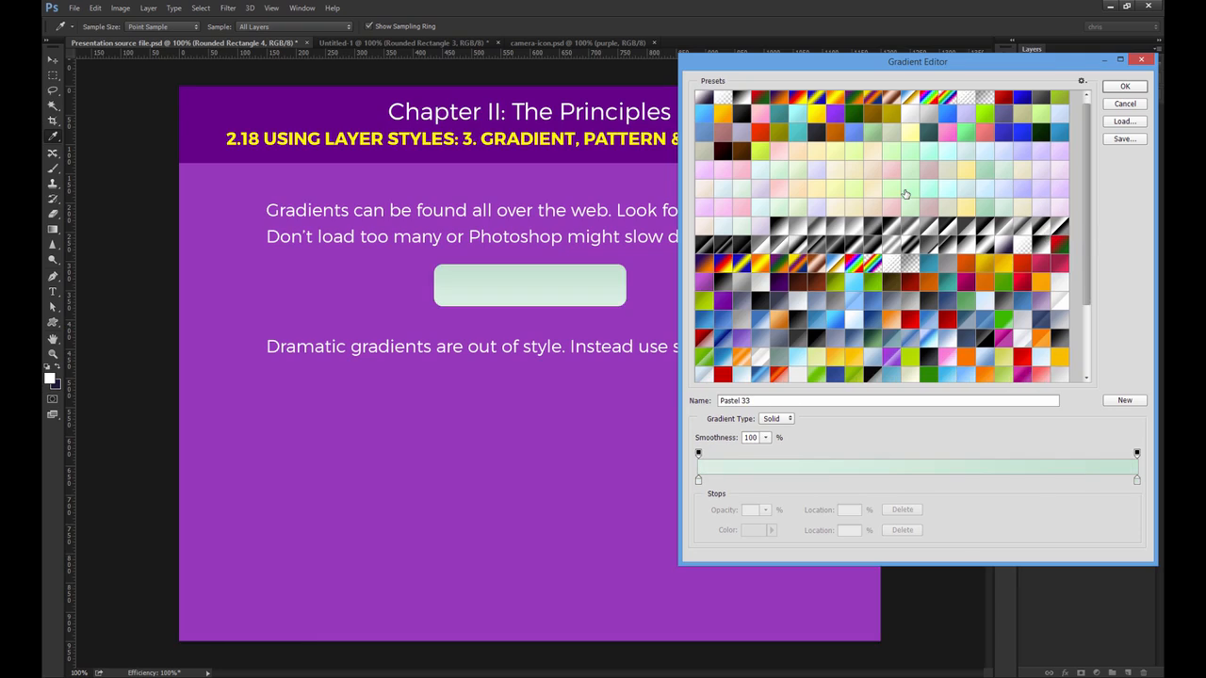
{"action": "left_click", "coordinate": [893, 281]}
{"action": "left_click", "coordinate": [894, 319]}
{"action": "scroll", "coordinate": [942, 330], "scroll_direction": "down", "scroll_amount": 3}
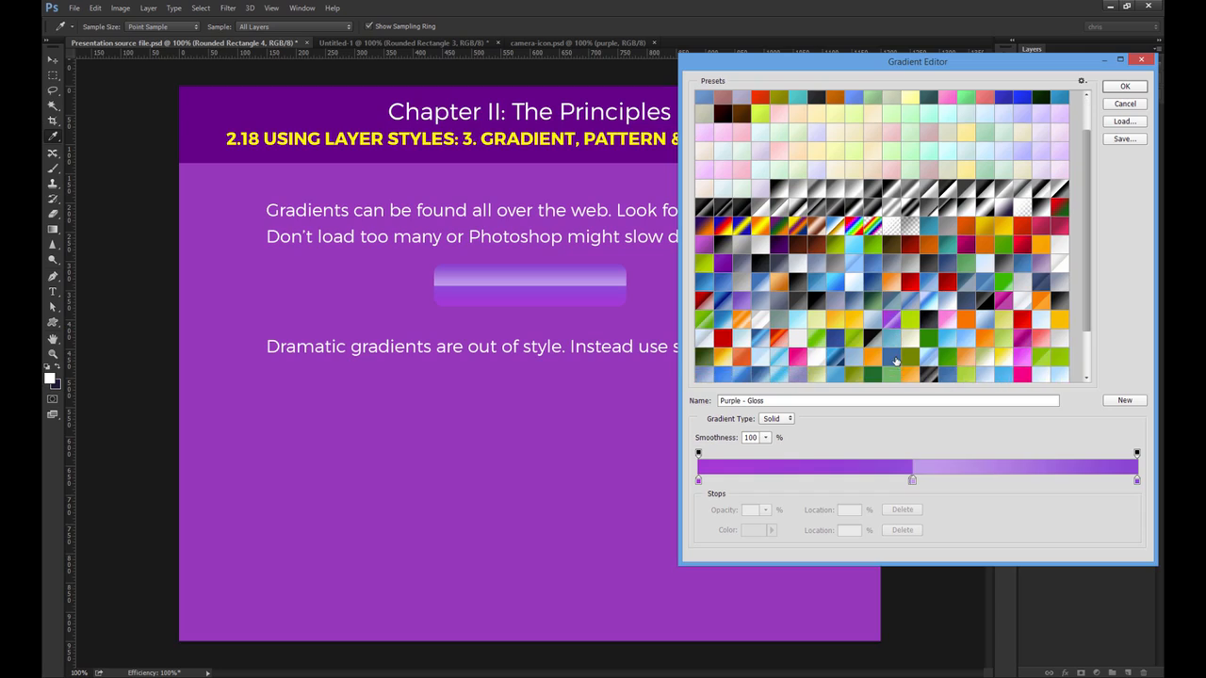
{"action": "left_click", "coordinate": [983, 303]}
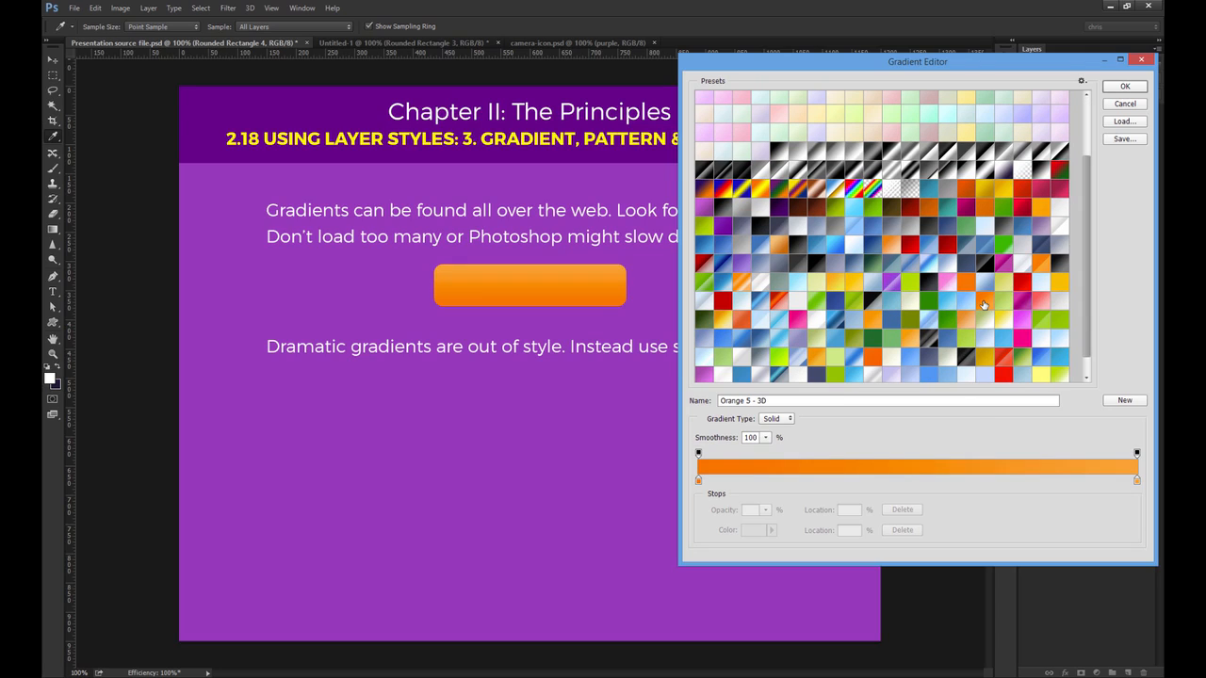
{"action": "left_click", "coordinate": [1023, 287]}
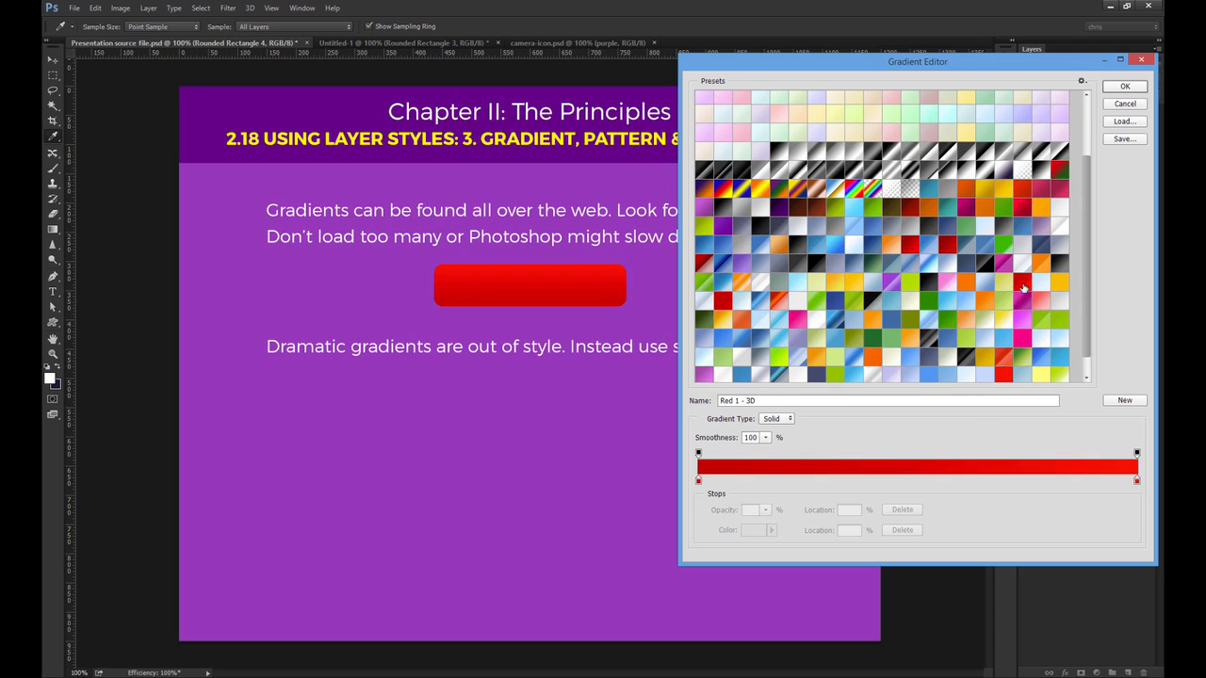
{"action": "scroll", "coordinate": [1024, 287], "scroll_direction": "down", "scroll_amount": 2}
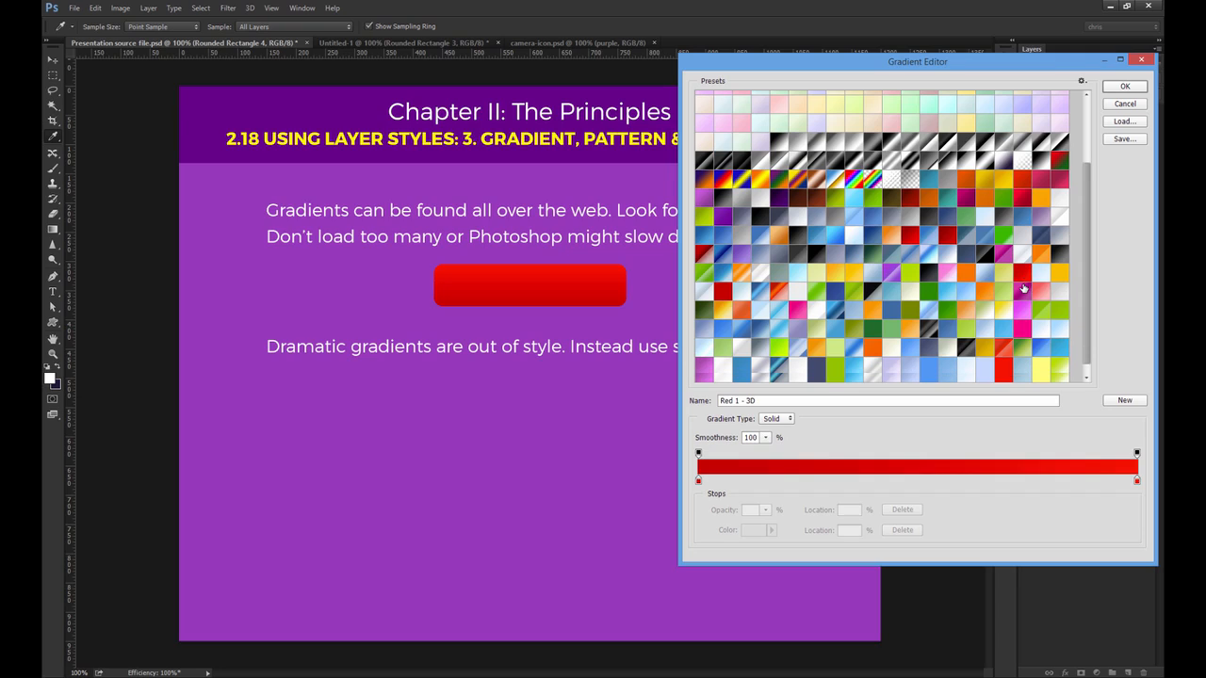
{"action": "left_click", "coordinate": [856, 193]}
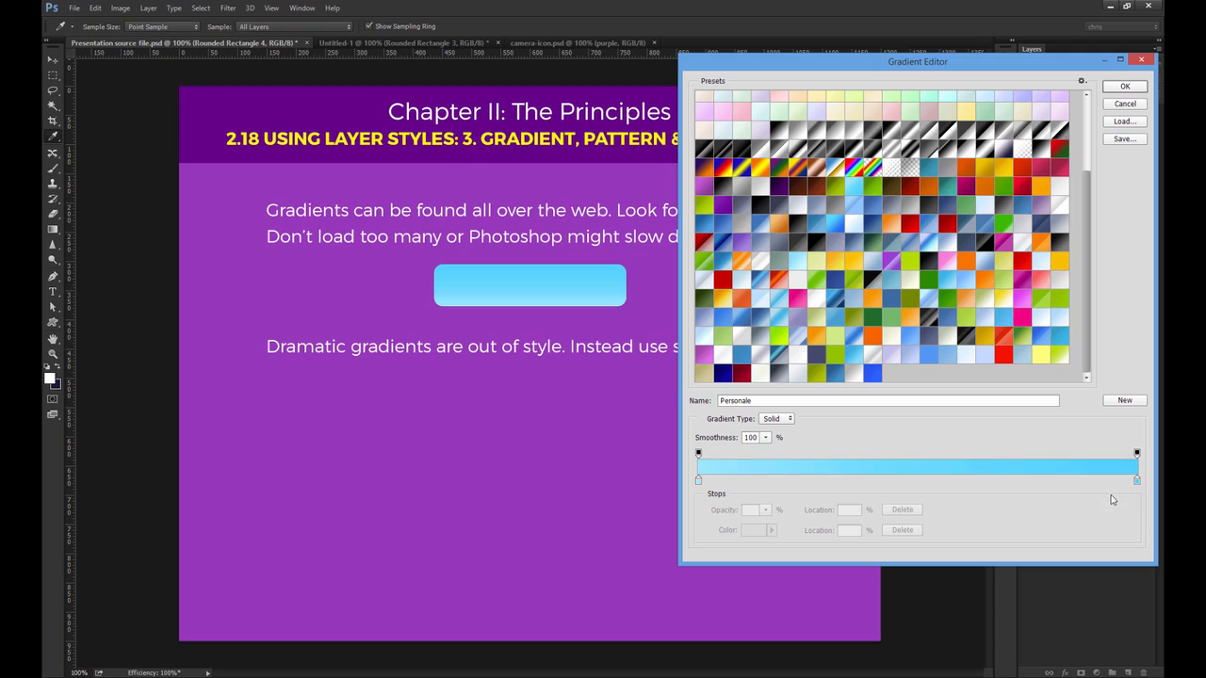
Step: Compare the Green 17 - Semi Flat and Pink 2 - Semi Flat presets, then apply Green 9 - Semi Flat to the rounded rectangle
{"action": "left_click", "coordinate": [887, 320]}
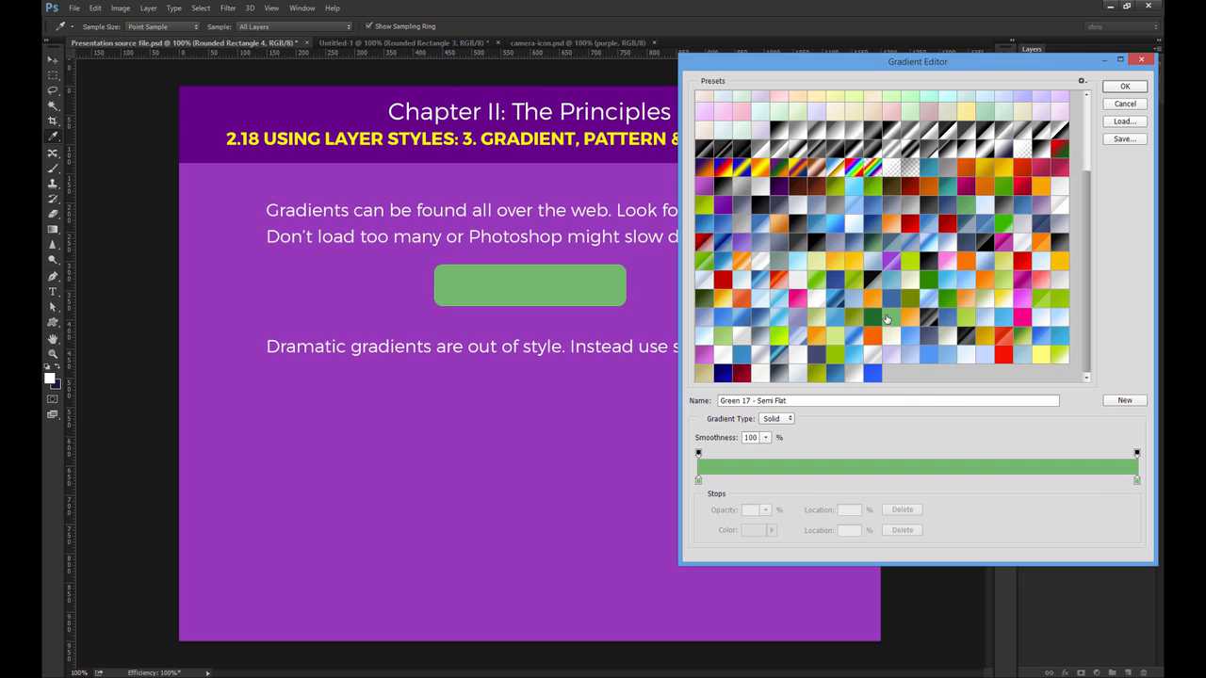
{"action": "left_click_drag", "start_coordinate": [765, 402], "coordinate": [808, 400]}
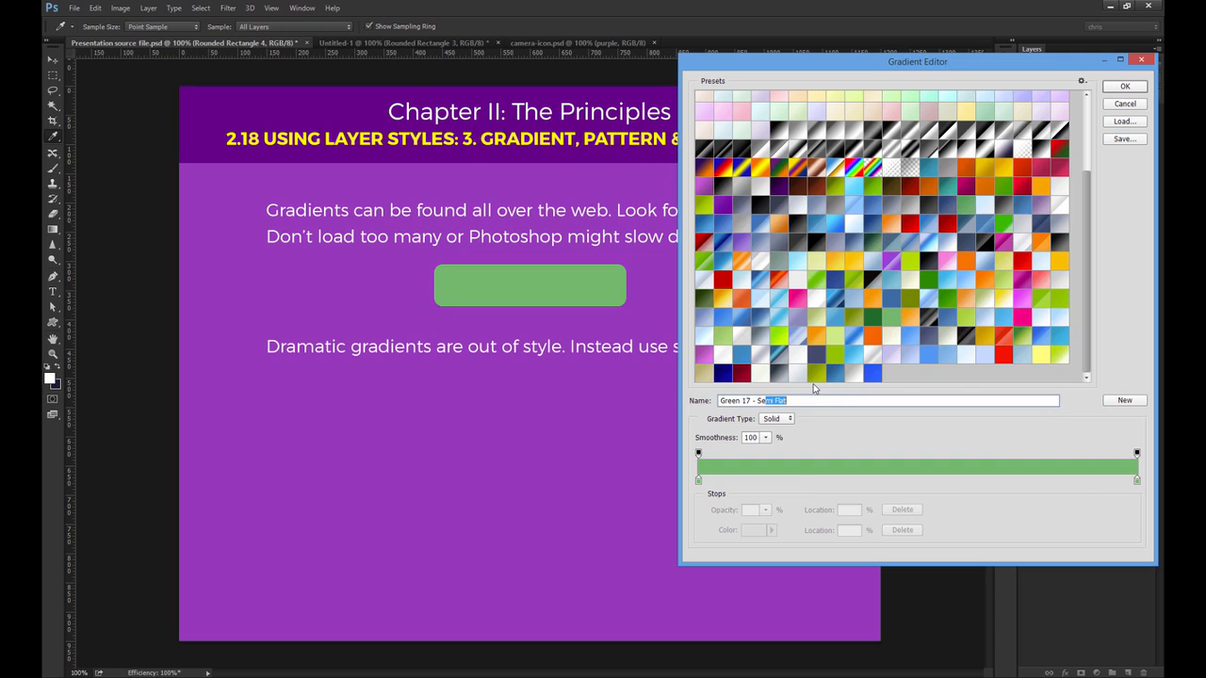
{"action": "left_click", "coordinate": [1022, 318]}
{"action": "left_click_drag", "start_coordinate": [750, 401], "coordinate": [801, 401]}
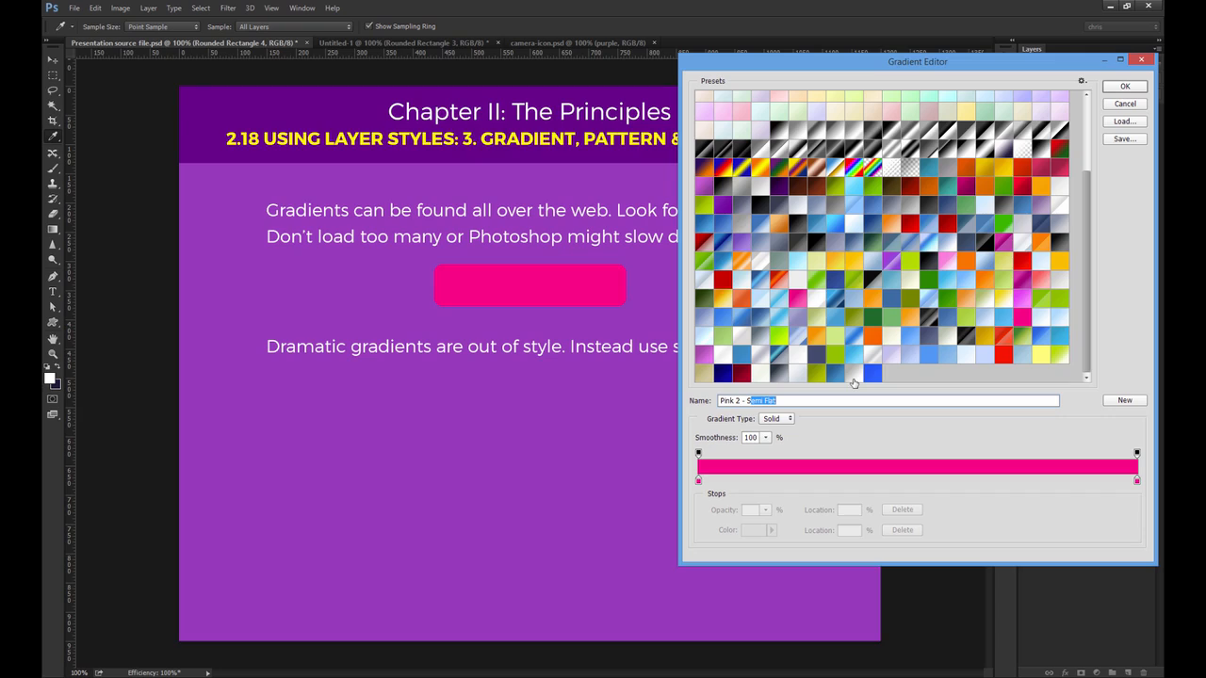
{"action": "left_click", "coordinate": [1062, 305]}
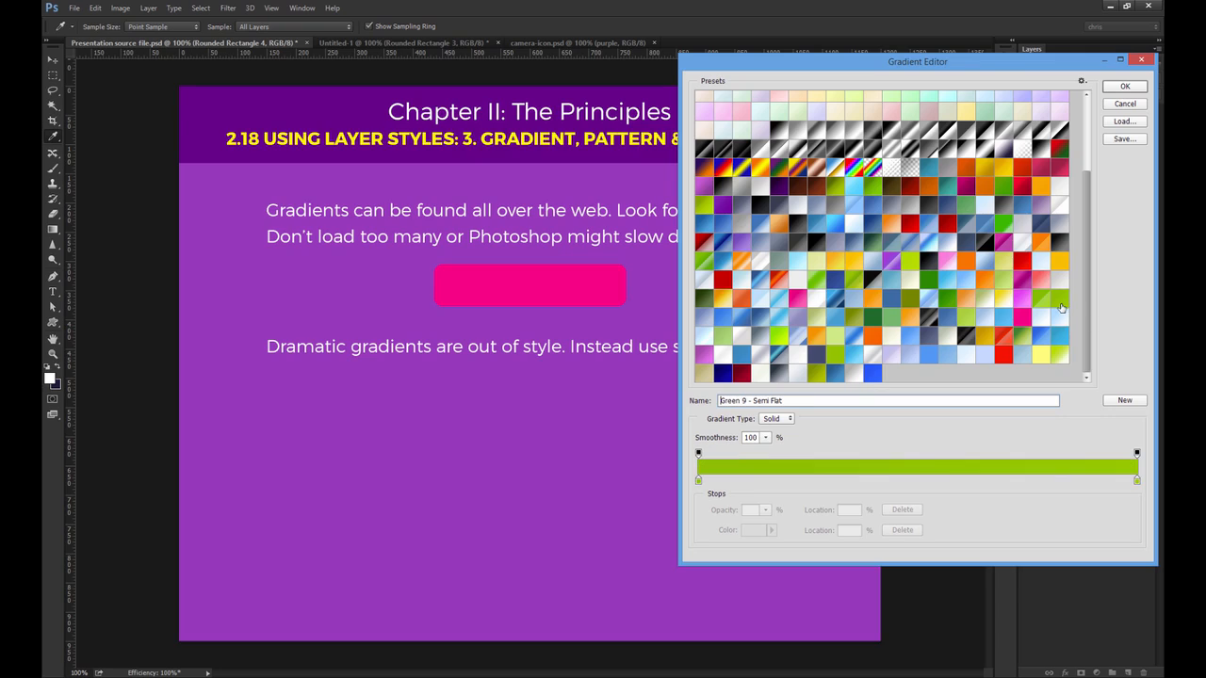
{"action": "left_click", "coordinate": [810, 401]}
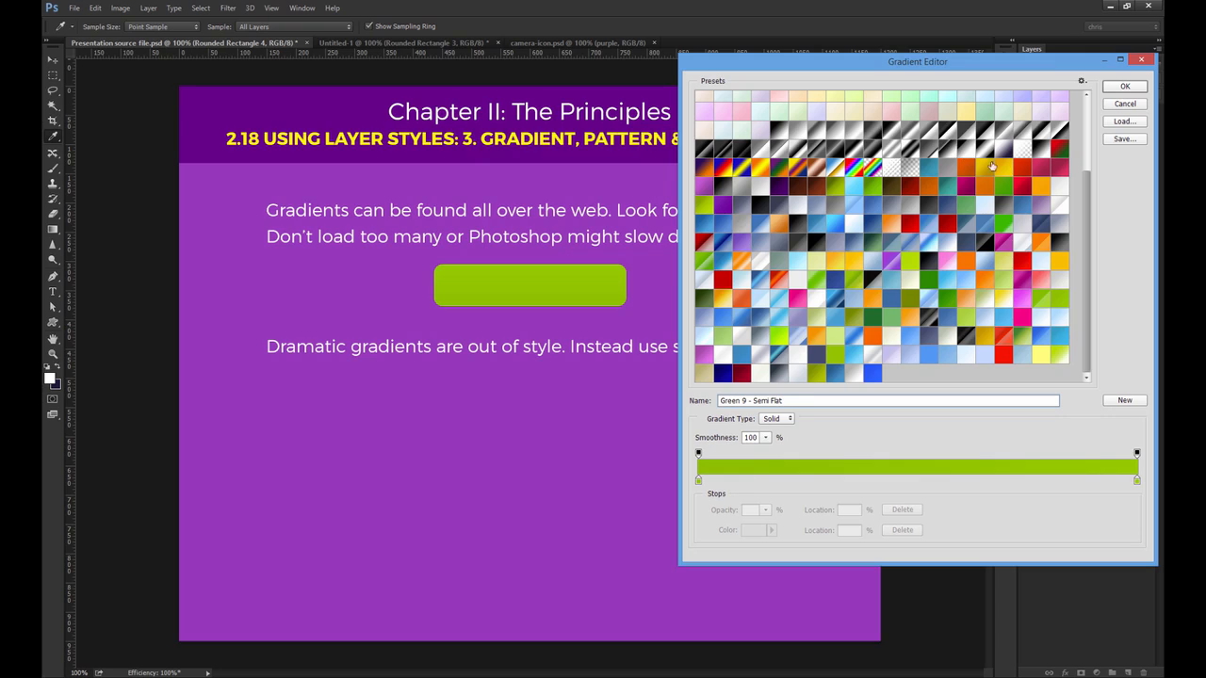
Step: Try the Red, Green, Adaptive Gradient 30, Adaptive Gradient 25 and Blue 17 - Gloss presets on the rounded rectangle
{"action": "left_click", "coordinate": [1057, 152]}
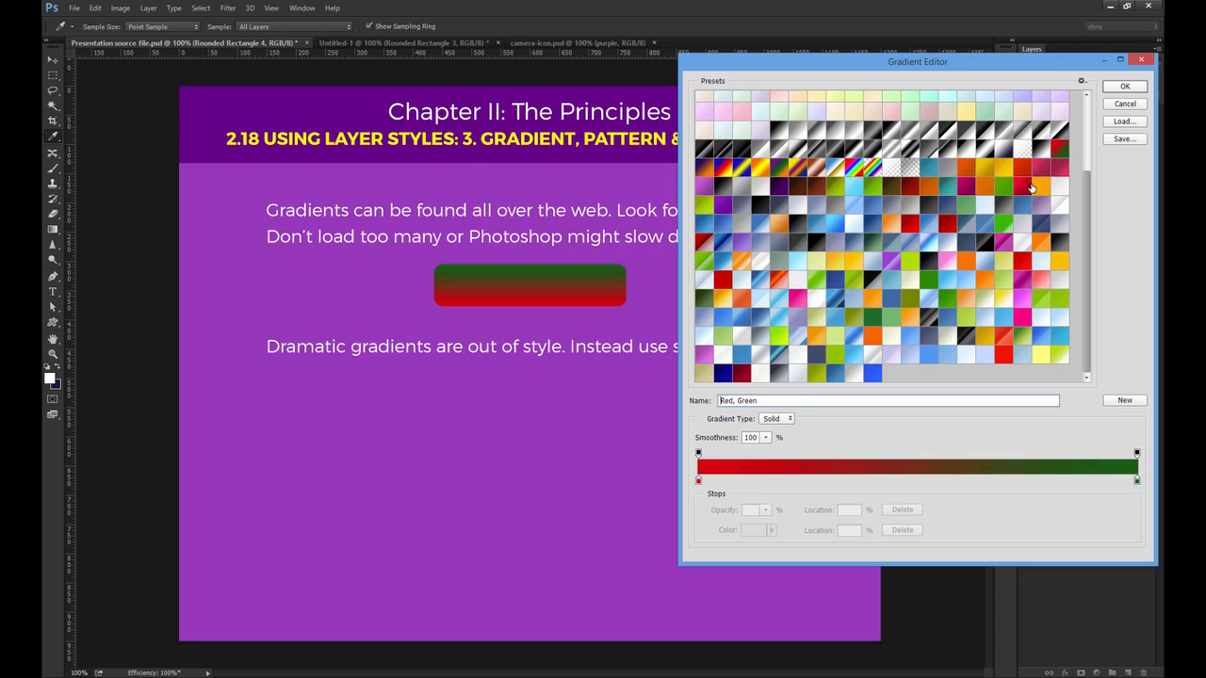
{"action": "left_click", "coordinate": [950, 153]}
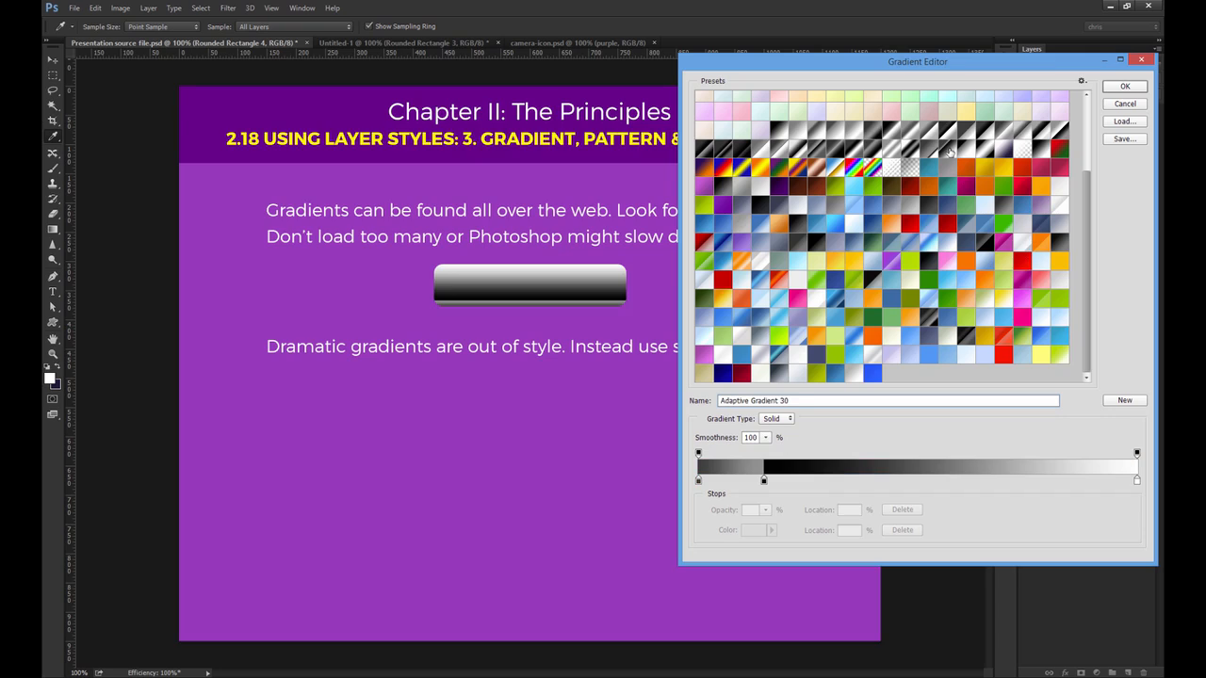
{"action": "left_click", "coordinate": [857, 155]}
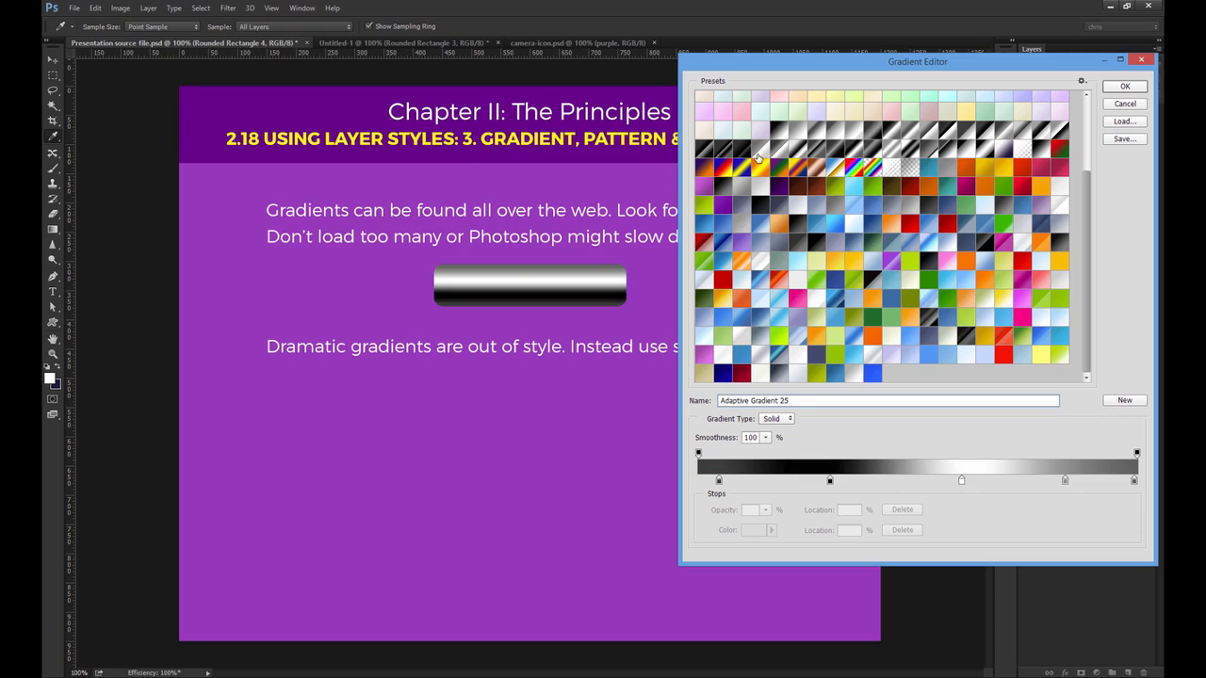
{"action": "left_click", "coordinate": [836, 302]}
{"action": "left_click", "coordinate": [780, 358]}
{"action": "scroll", "coordinate": [848, 354], "scroll_direction": "up", "scroll_amount": 5}
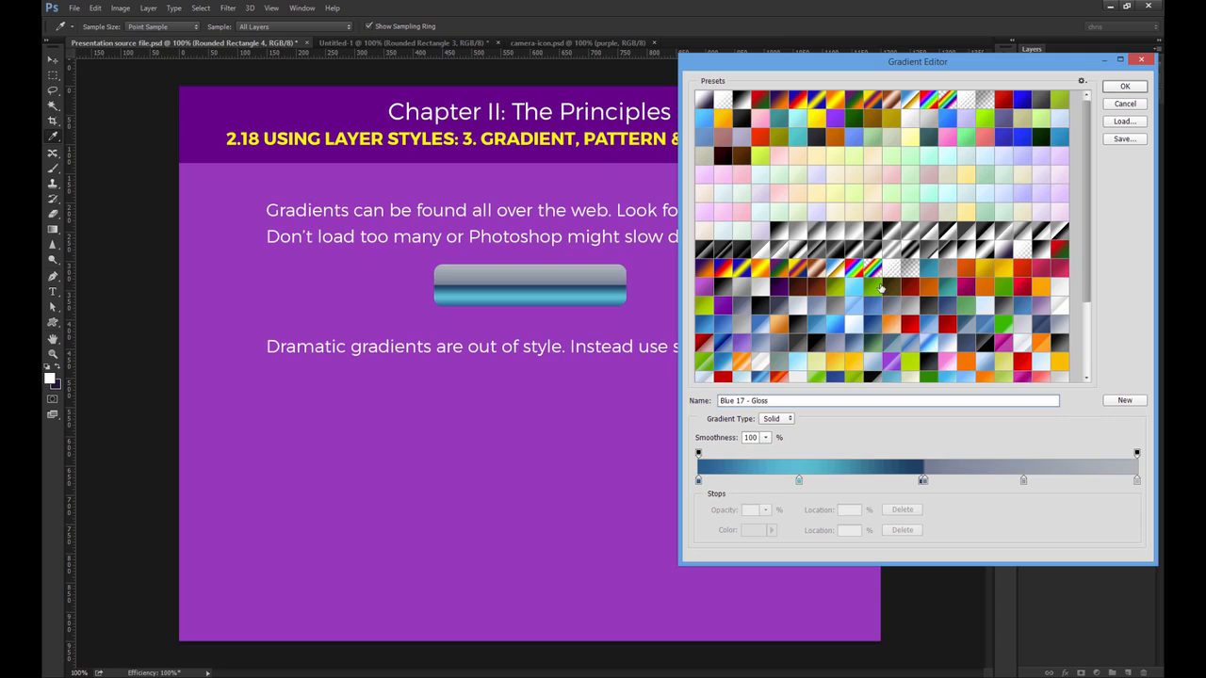
Step: Delete the two duplicate rainbow gradients in the middle of the preset list
{"action": "key", "text": "alt"}
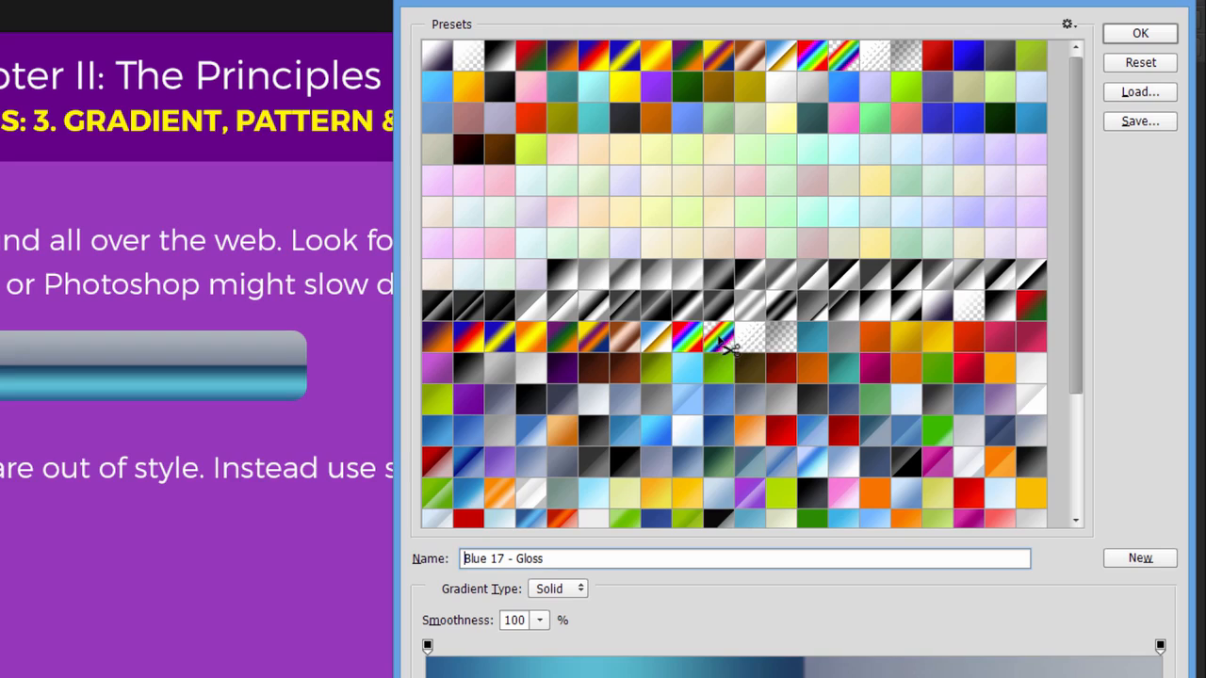
{"action": "left_click", "coordinate": [724, 339], "text": "alt"}
{"action": "left_click", "coordinate": [695, 339], "text": "alt"}
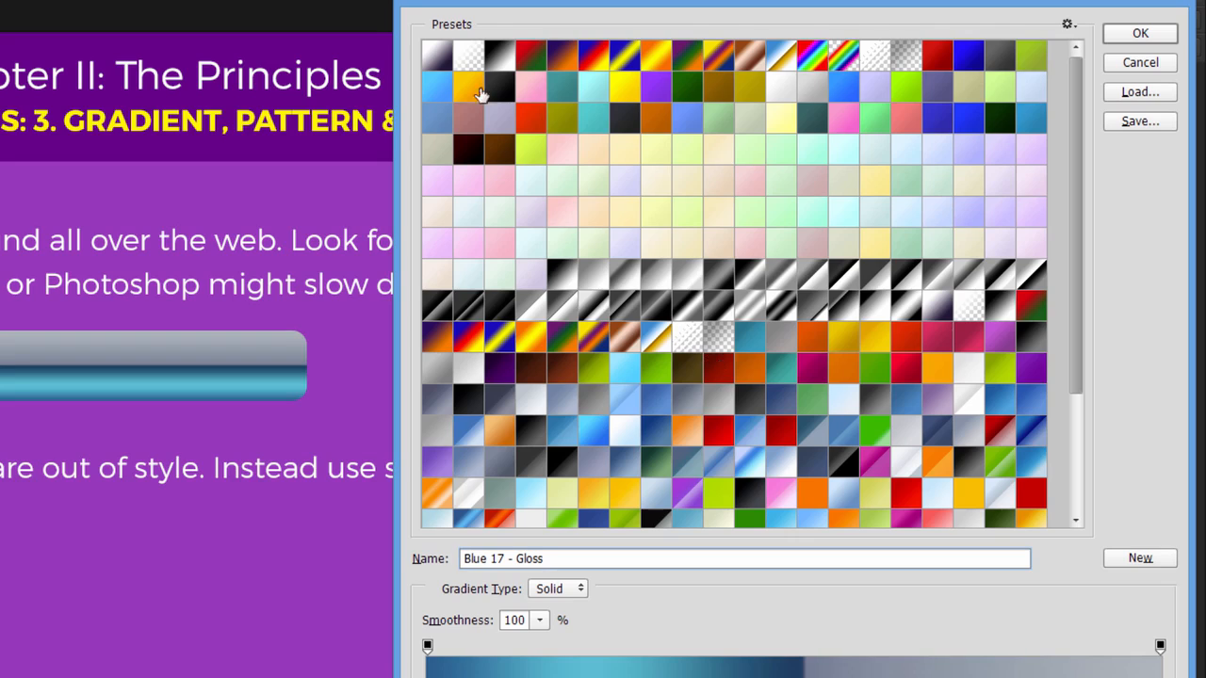
Step: Start from the Foreground to Background preset, set its starting color stop to red f80000 and copy that hex code
{"action": "left_click", "coordinate": [434, 58]}
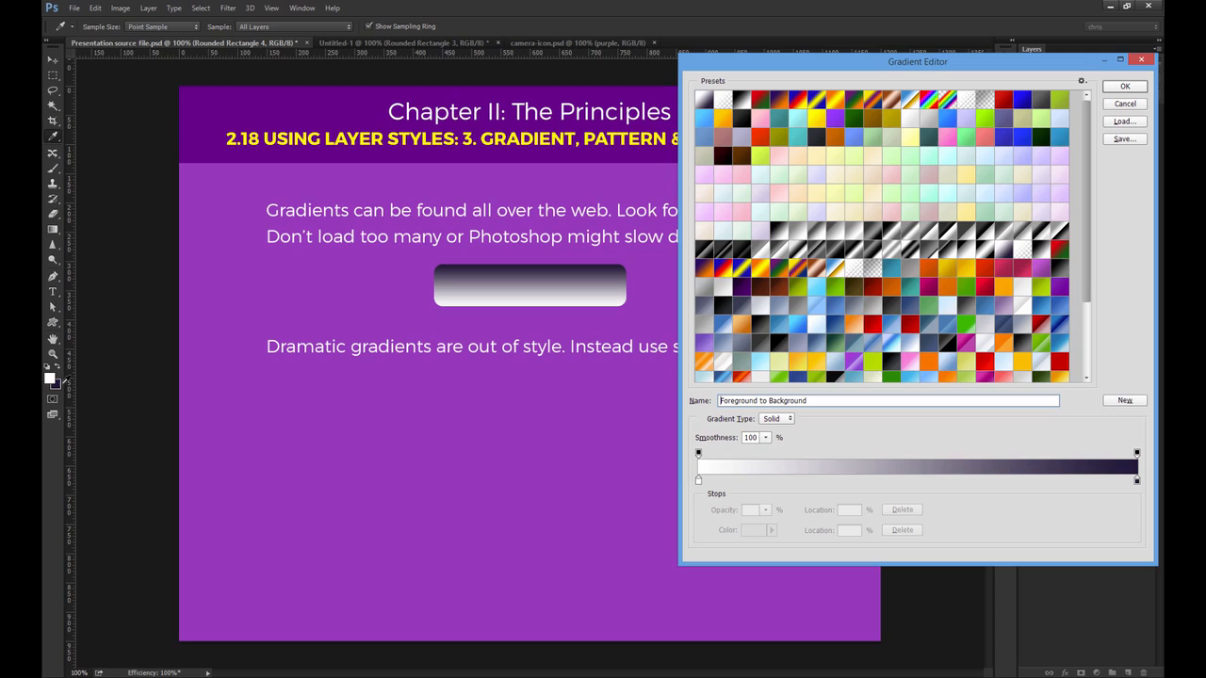
{"action": "double_click", "coordinate": [698, 483]}
{"action": "left_click_drag", "start_coordinate": [889, 356], "coordinate": [906, 319]}
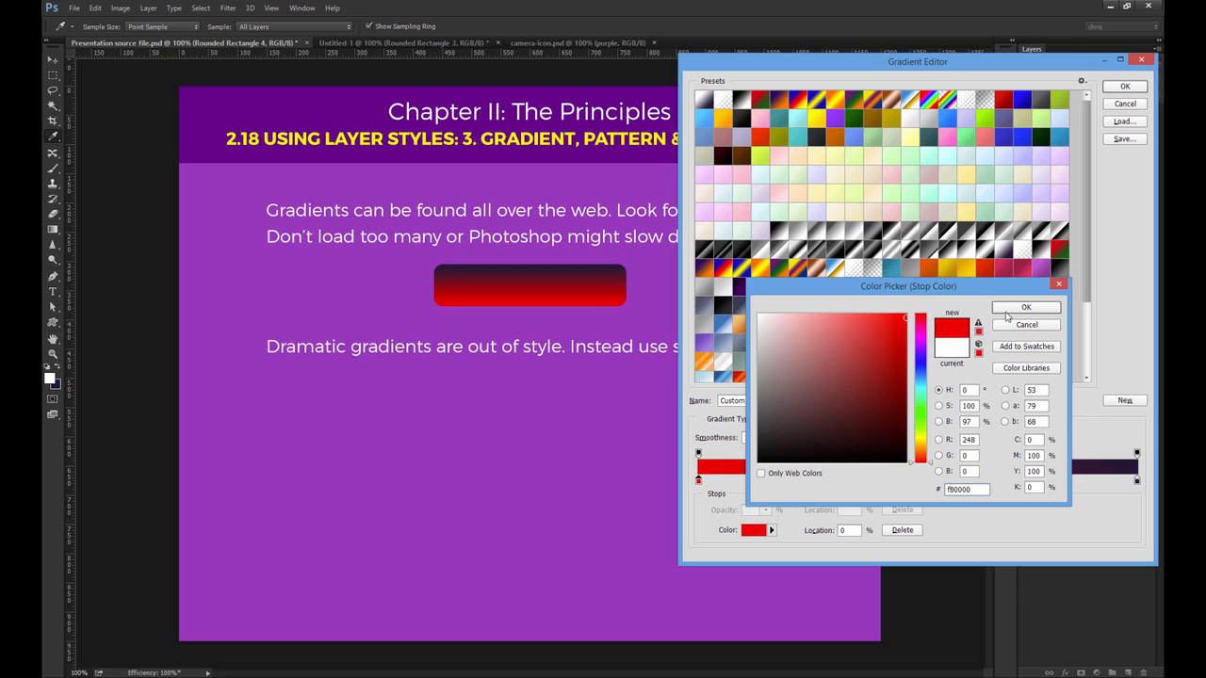
{"action": "double_click", "coordinate": [967, 489]}
{"action": "key", "text": "ctrl+c"}
{"action": "left_click", "coordinate": [1024, 308]}
Step: Reuse the copied red for the gradient's ending color stop and lighten it to ff4f4f
{"action": "double_click", "coordinate": [1137, 481]}
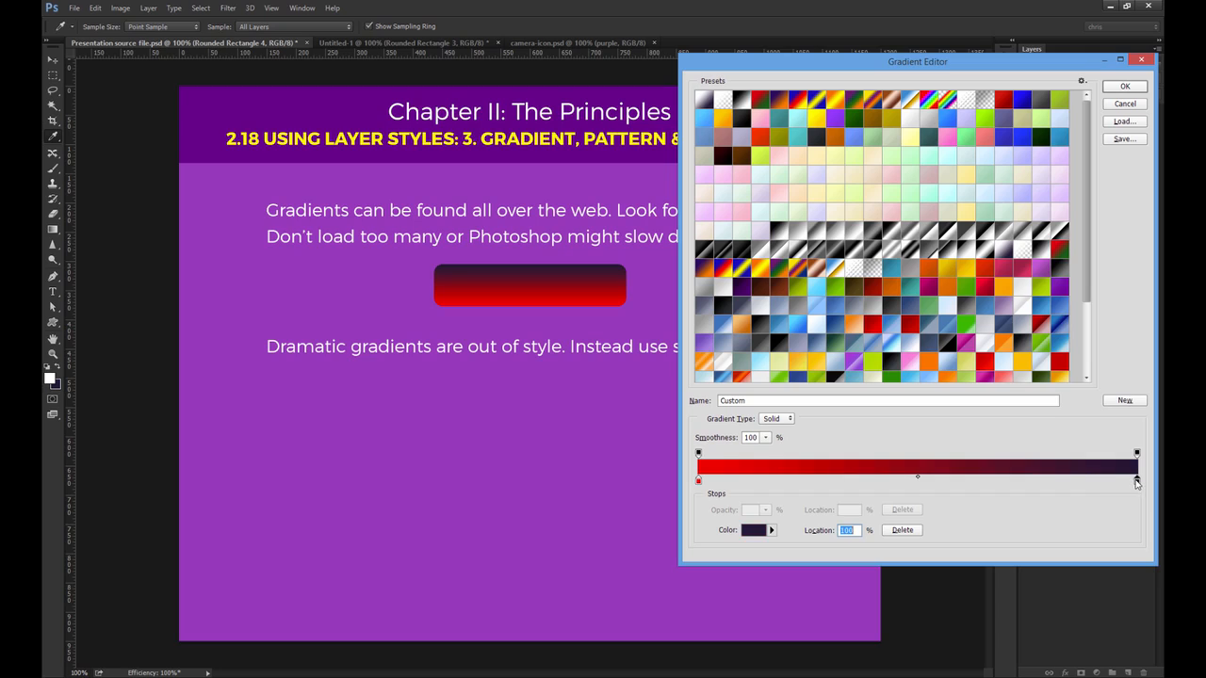
{"action": "key", "text": "ctrl+v"}
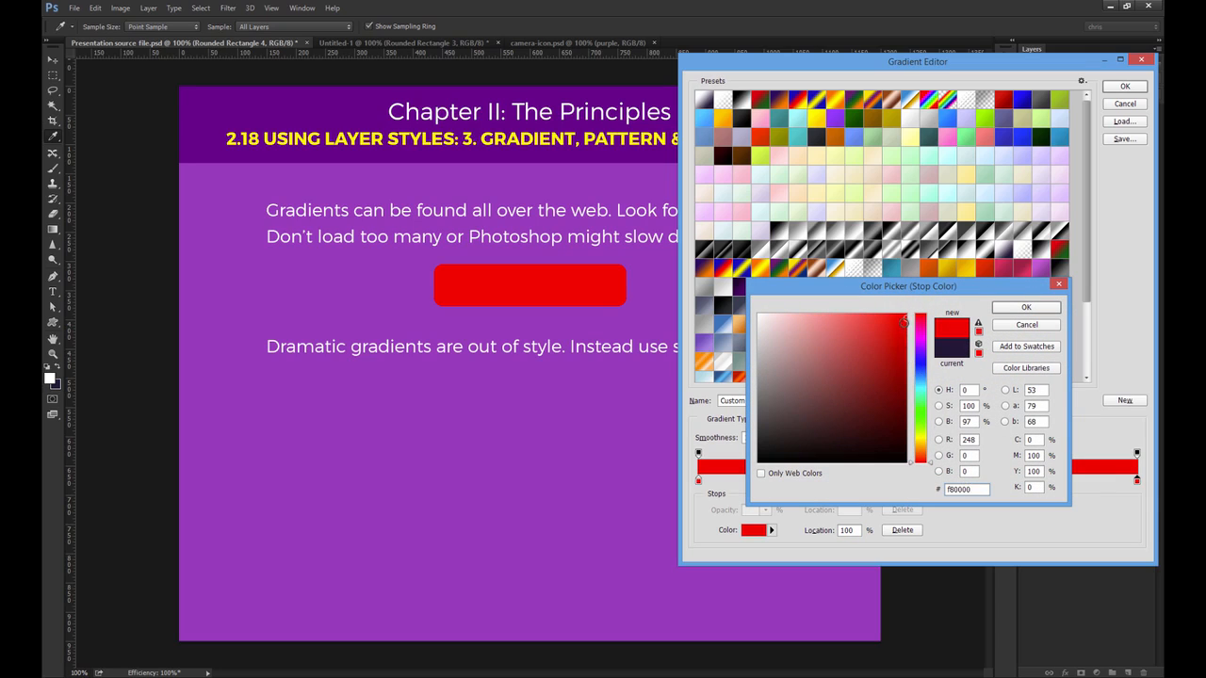
{"action": "left_click_drag", "start_coordinate": [902, 322], "coordinate": [867, 322]}
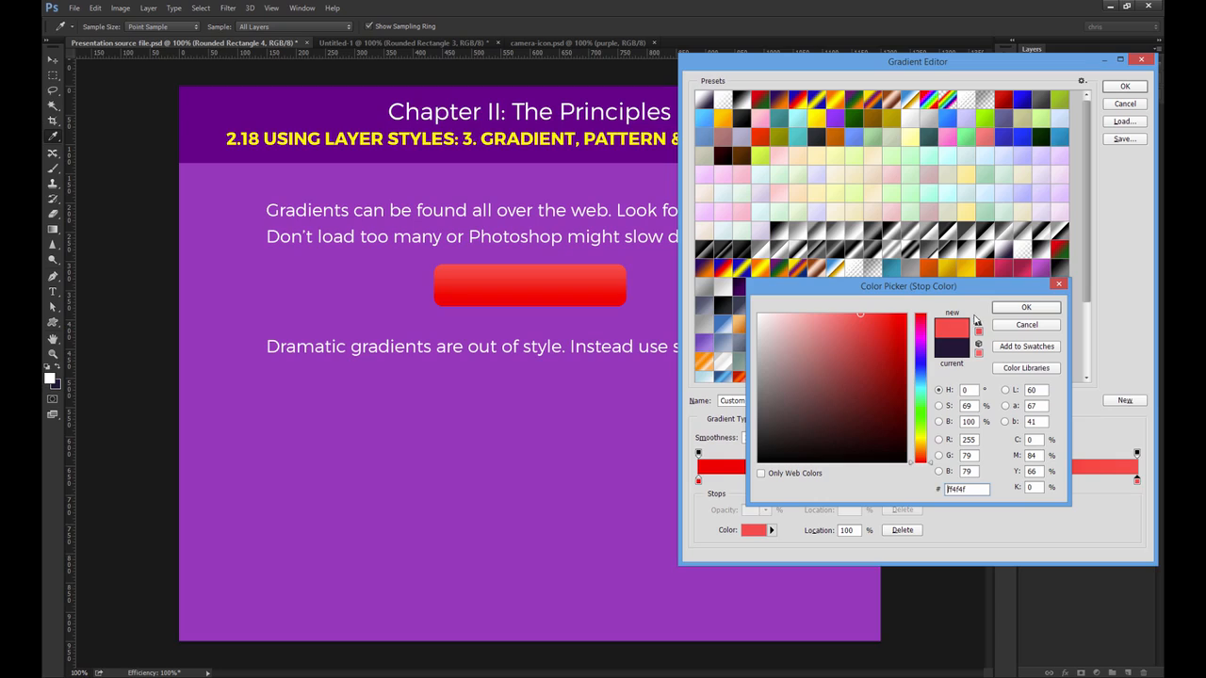
{"action": "left_click", "coordinate": [1026, 308]}
Step: Name the custom gradient red and save it as a new preset
{"action": "left_click", "coordinate": [898, 400]}
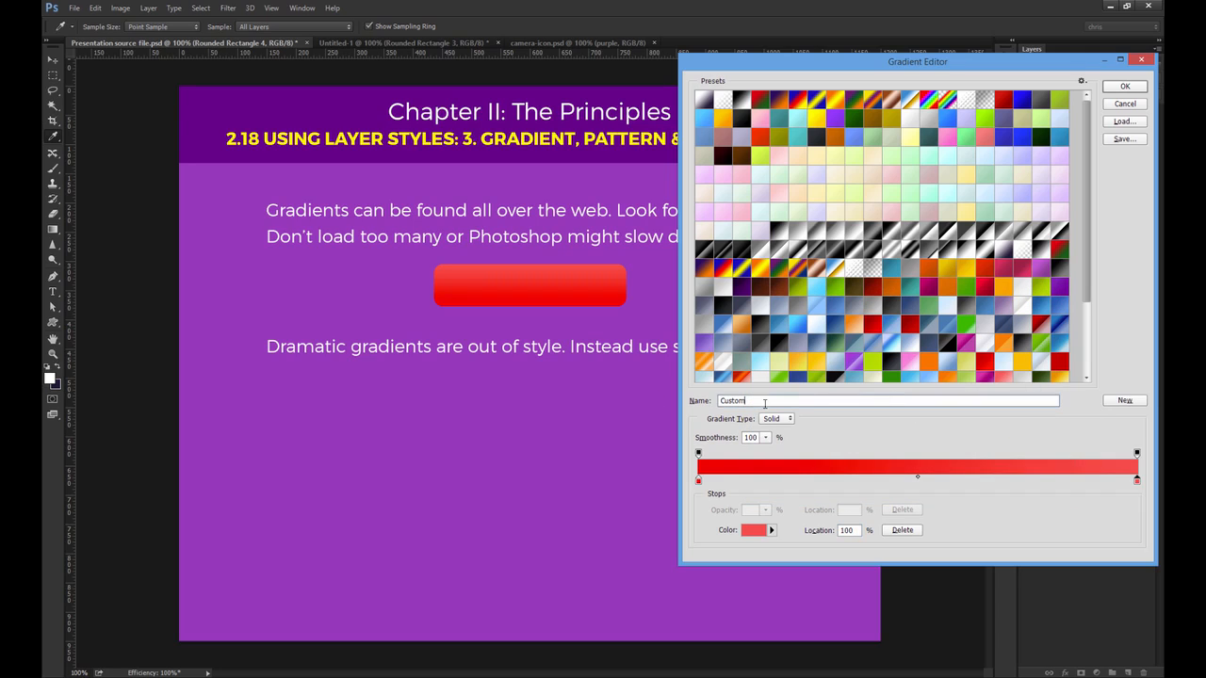
{"action": "double_click", "coordinate": [862, 401]}
{"action": "type", "text": "red"}
{"action": "left_click", "coordinate": [1108, 403]}
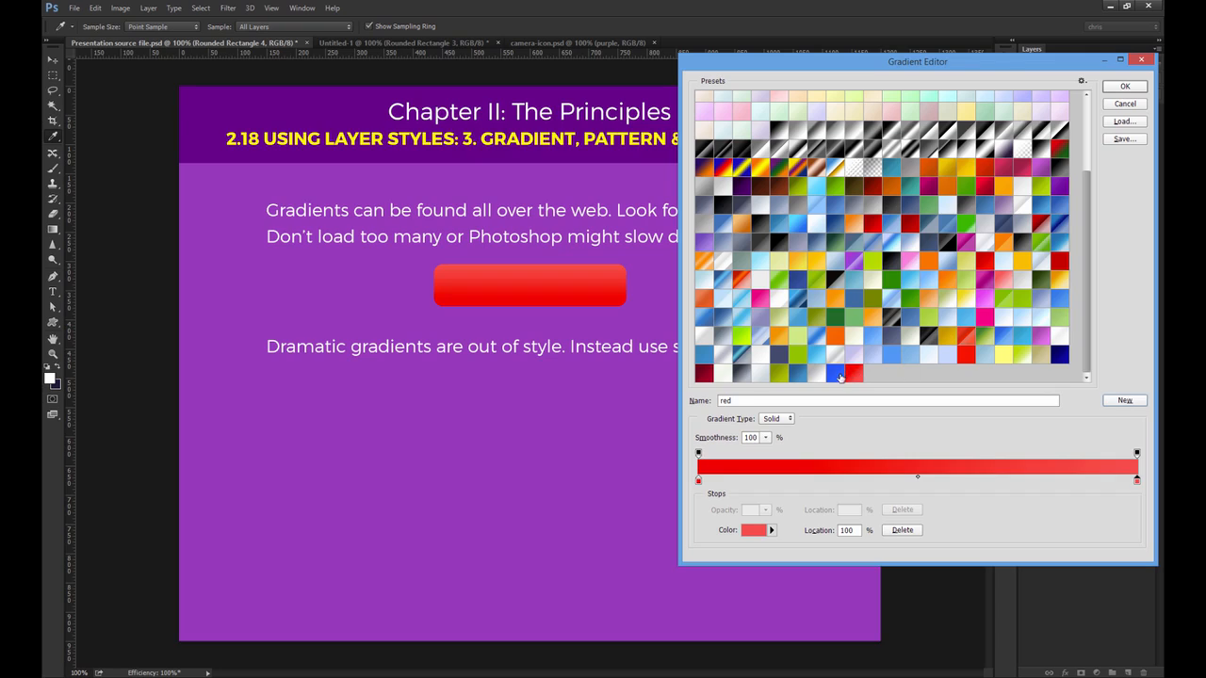
Step: Compare the neighbouring blue preset with the new red preset, then apply the red one as the overlay gradient
{"action": "left_click", "coordinate": [836, 374]}
{"action": "left_click", "coordinate": [854, 374]}
{"action": "left_click", "coordinate": [1125, 85]}
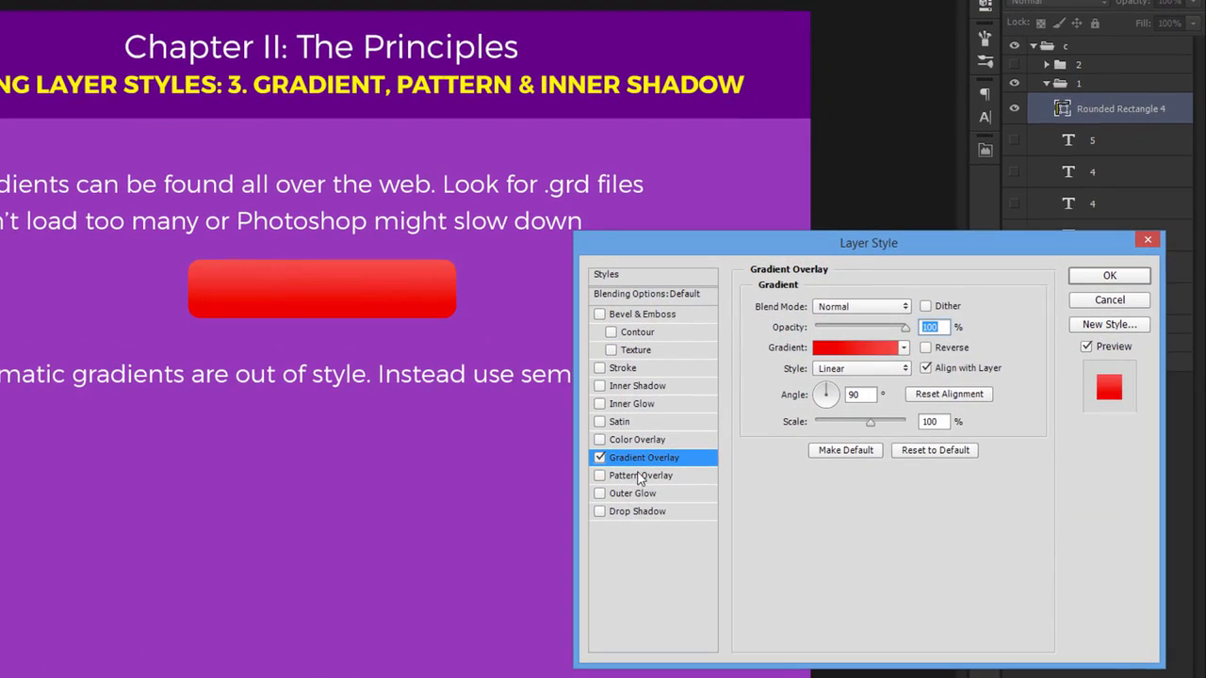
Step: Toggle a Color Overlay on and off over the gradient, then change the overlay gradient to Gradient 012
{"action": "left_click", "coordinate": [602, 440]}
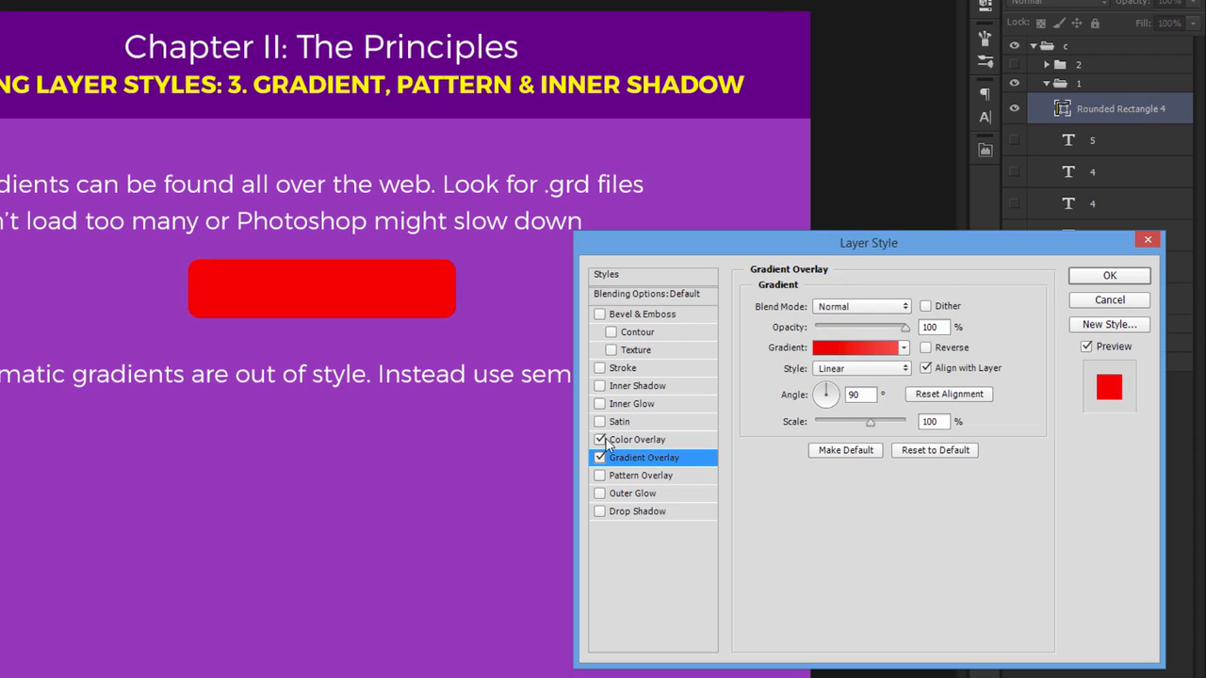
{"action": "left_click", "coordinate": [601, 440]}
{"action": "left_click", "coordinate": [851, 350]}
{"action": "left_click", "coordinate": [853, 328]}
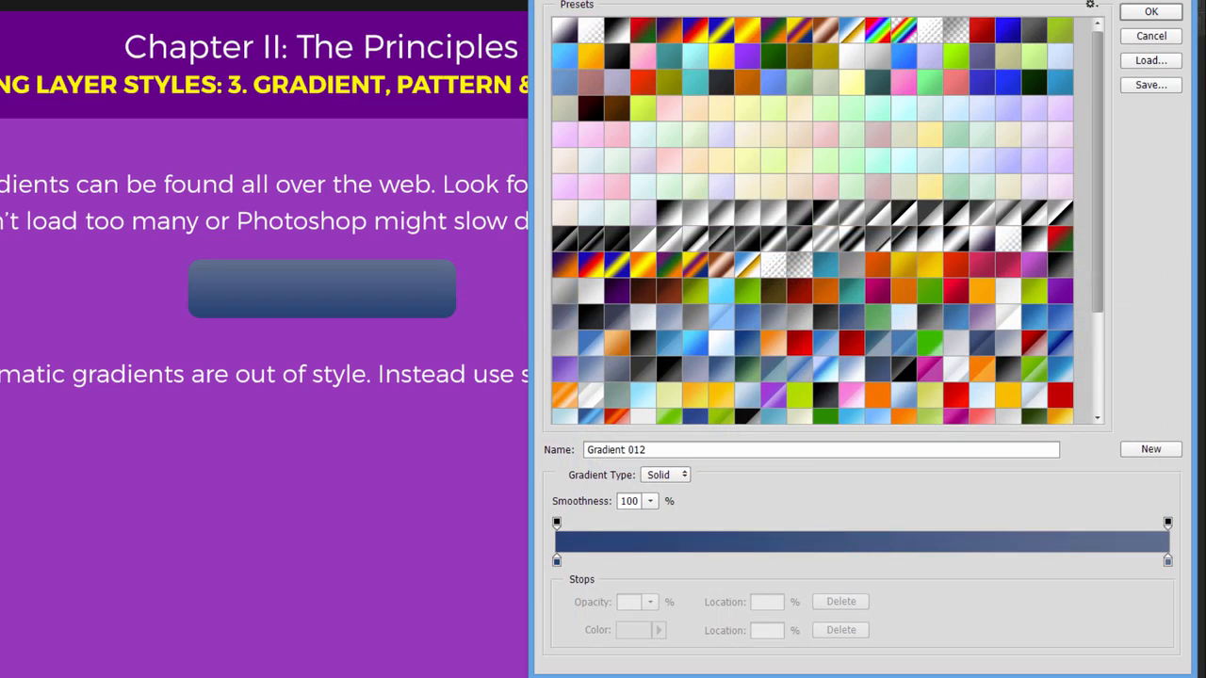
{"action": "left_click", "coordinate": [1151, 11]}
Step: Enable the Color Overlay above the blue gradient, view its settings and disable it again
{"action": "left_click", "coordinate": [600, 440]}
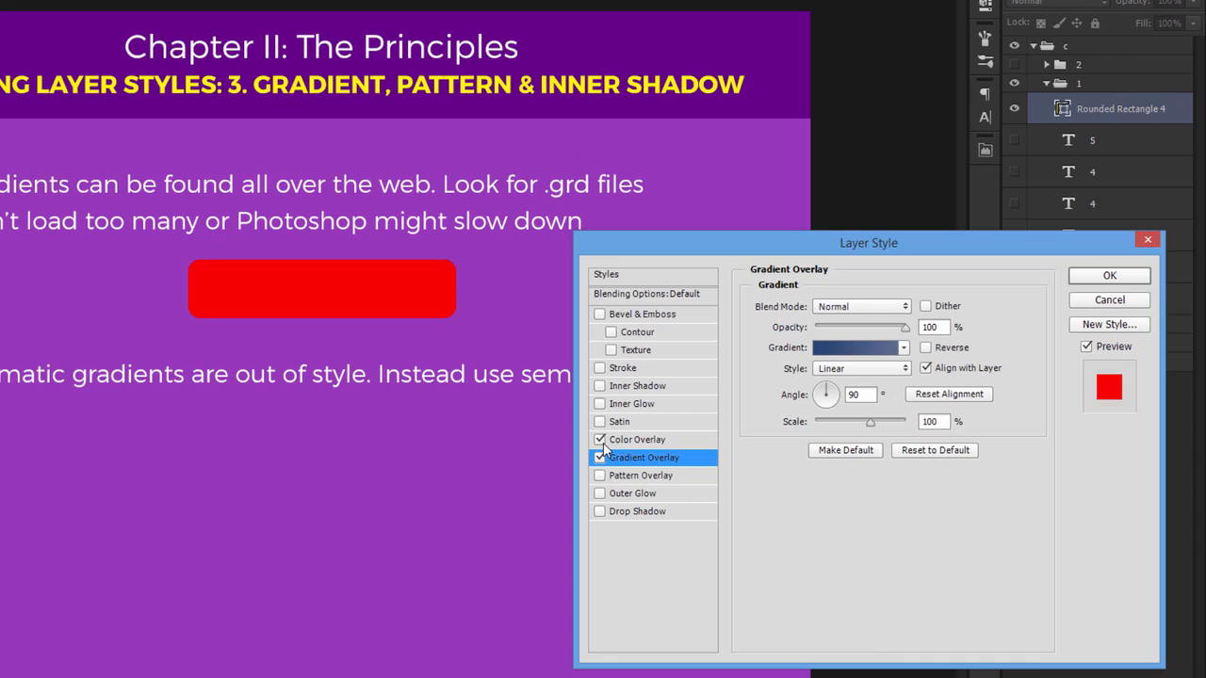
{"action": "left_click", "coordinate": [637, 440]}
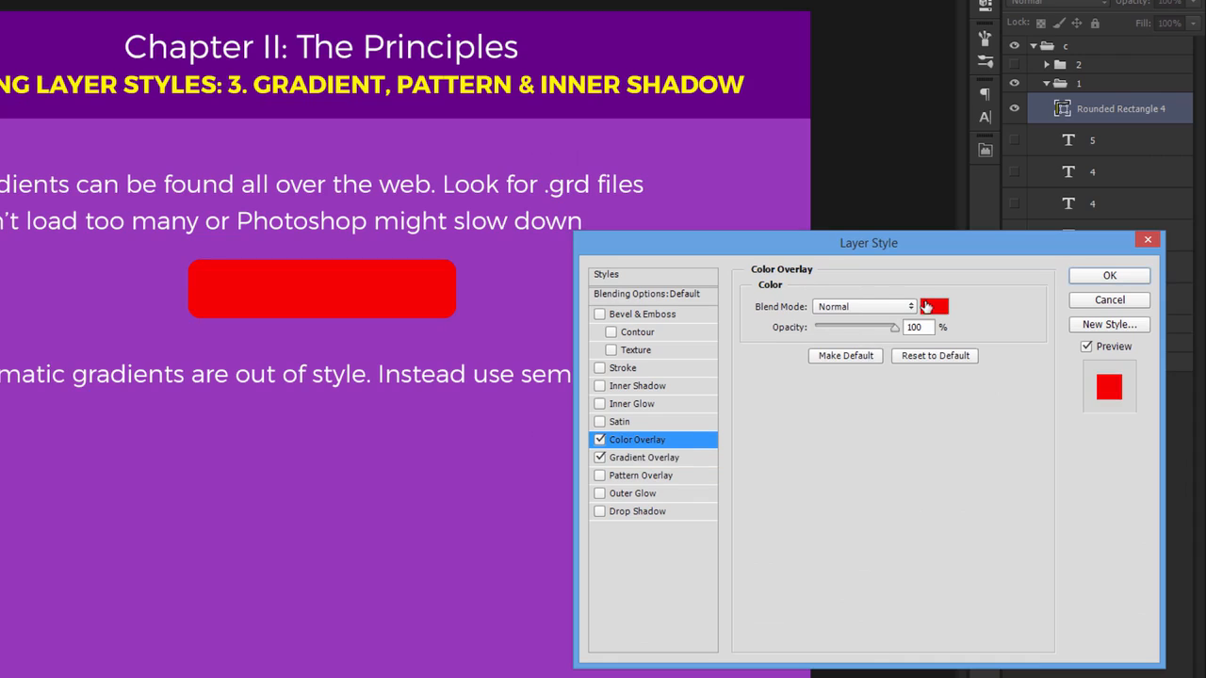
{"action": "left_click", "coordinate": [600, 440]}
Step: Add a Pattern Overlay and toggle the Gradient and Color Overlays to compare stacking, leaving the gradient and pattern enabled
{"action": "left_click", "coordinate": [644, 475]}
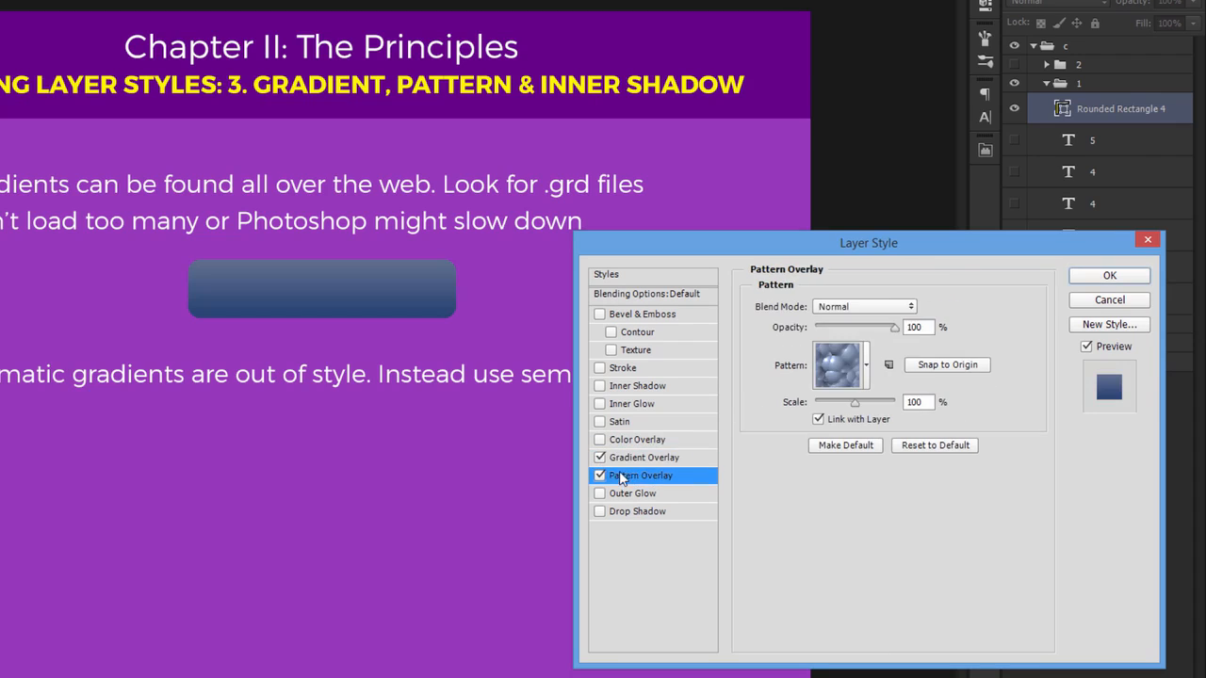
{"action": "left_click", "coordinate": [600, 458]}
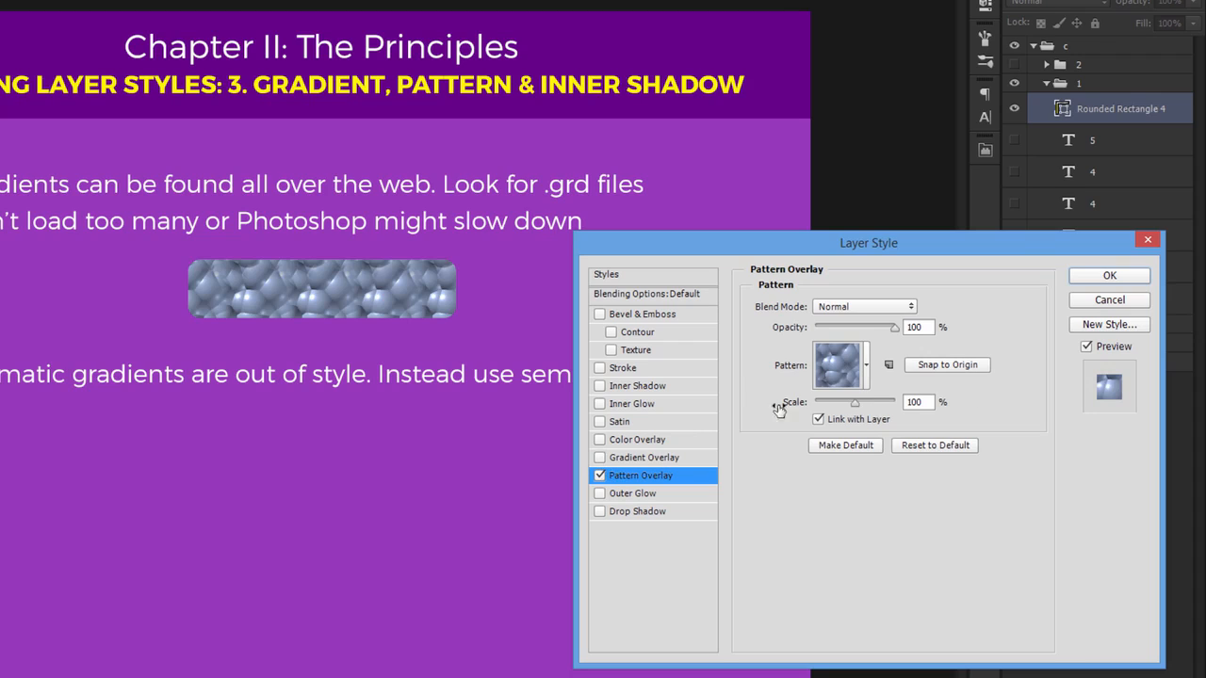
{"action": "left_click", "coordinate": [600, 457]}
{"action": "left_click", "coordinate": [599, 440]}
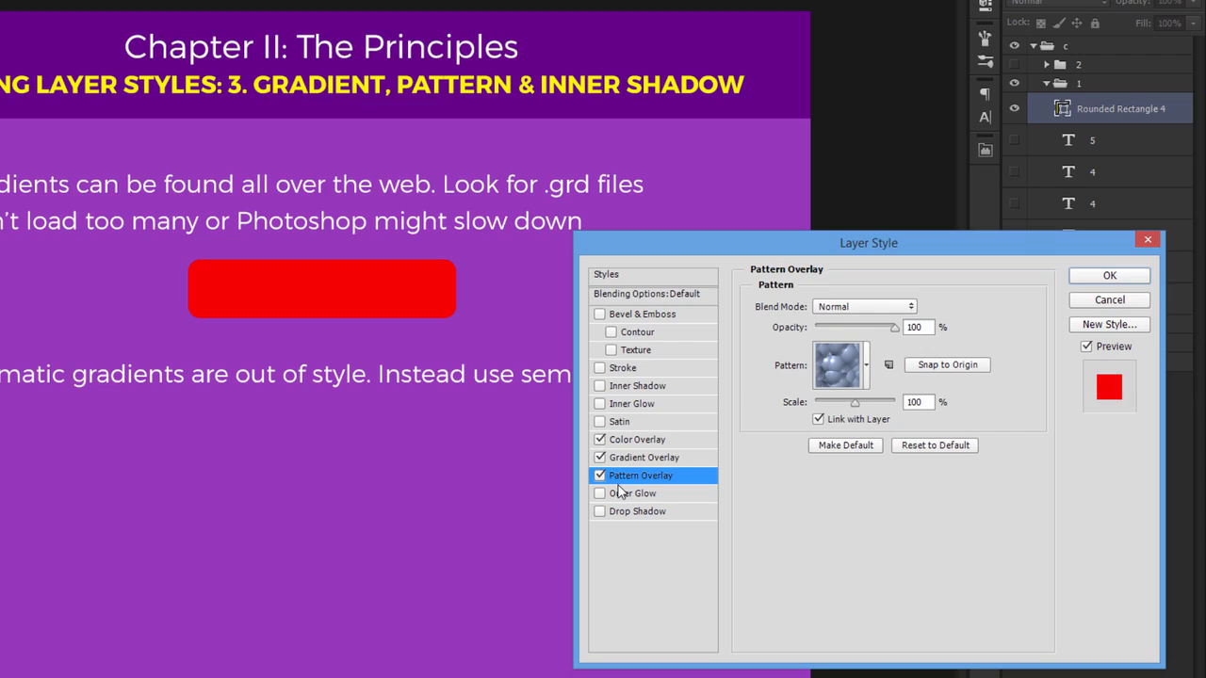
{"action": "left_click", "coordinate": [599, 440]}
Step: Try Gradient Overlay blend modes over the pattern, including Darken, Darker Color, Screen and Hard Light
{"action": "left_click", "coordinate": [634, 458]}
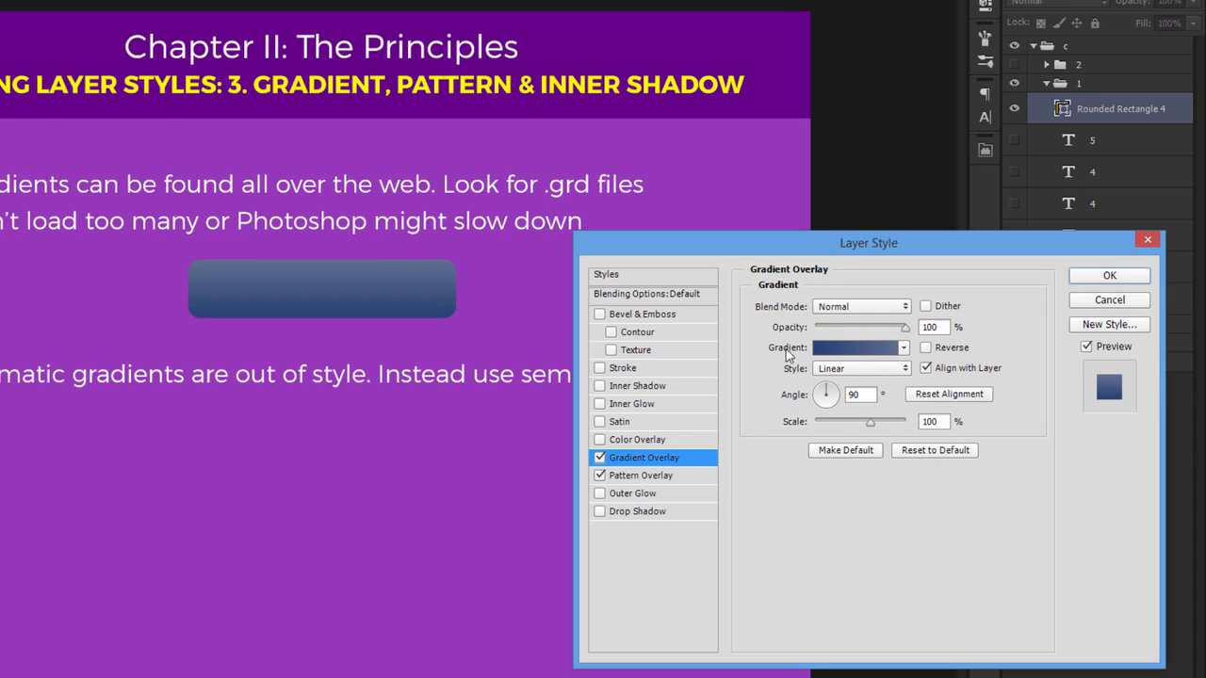
{"action": "left_click", "coordinate": [857, 306]}
{"action": "left_click", "coordinate": [855, 358]}
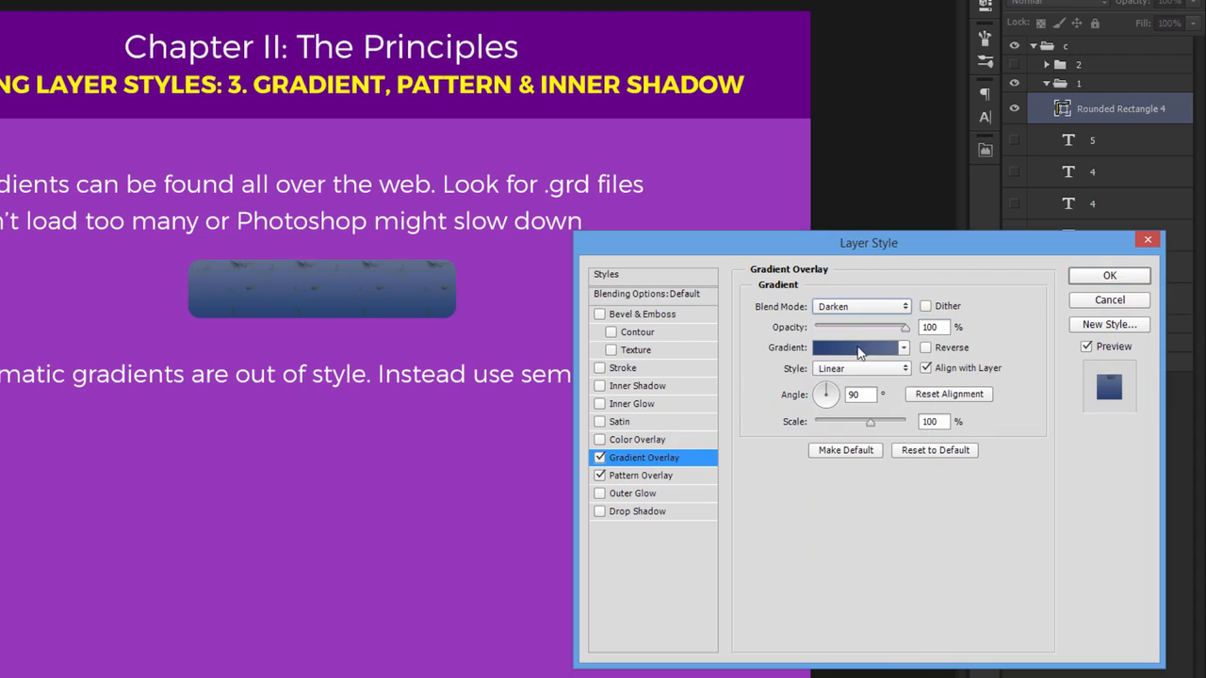
{"action": "mouse_move", "coordinate": [878, 330]}
{"action": "left_mouse_down"}
{"action": "mouse_move", "coordinate": [843, 329]}
{"action": "mouse_move", "coordinate": [878, 330]}
{"action": "left_mouse_up"}
{"action": "left_click", "coordinate": [859, 307]}
{"action": "left_click", "coordinate": [852, 402]}
{"action": "key", "text": "Down"}
{"action": "key", "text": "Down"}
{"action": "key", "text": "Down"}
{"action": "key", "text": "Down"}
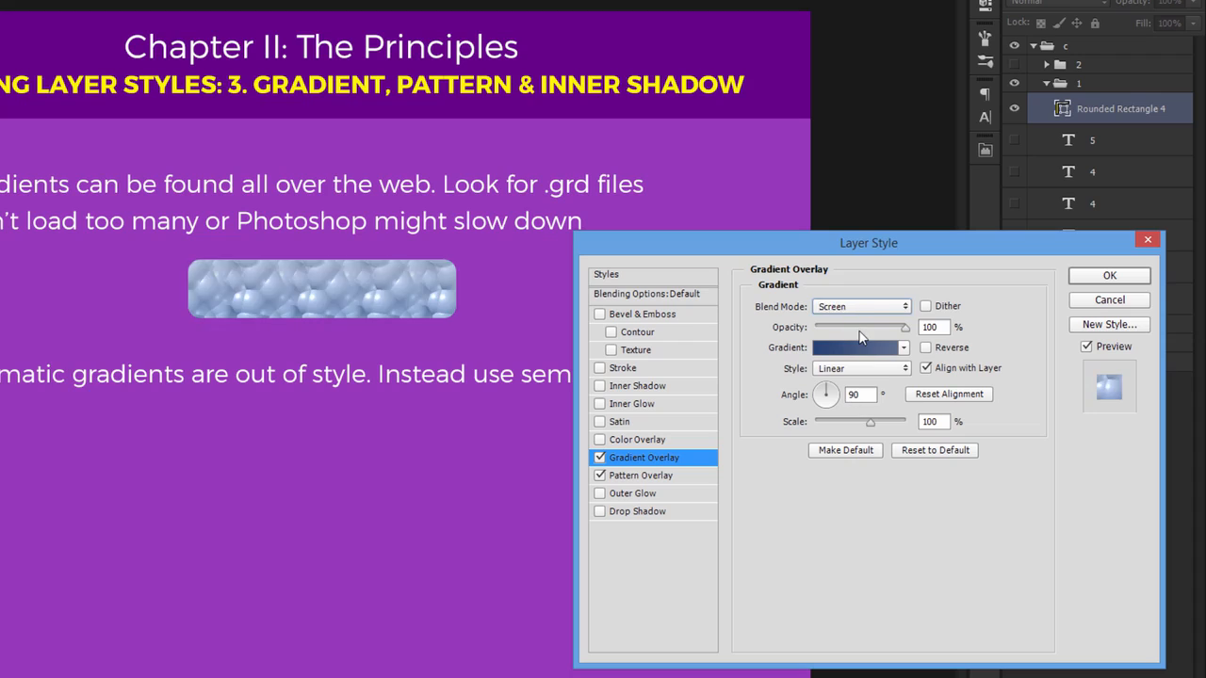
{"action": "key", "text": "Down"}
{"action": "key", "text": "Down"}
{"action": "key", "text": "Down"}
{"action": "key", "text": "Down"}
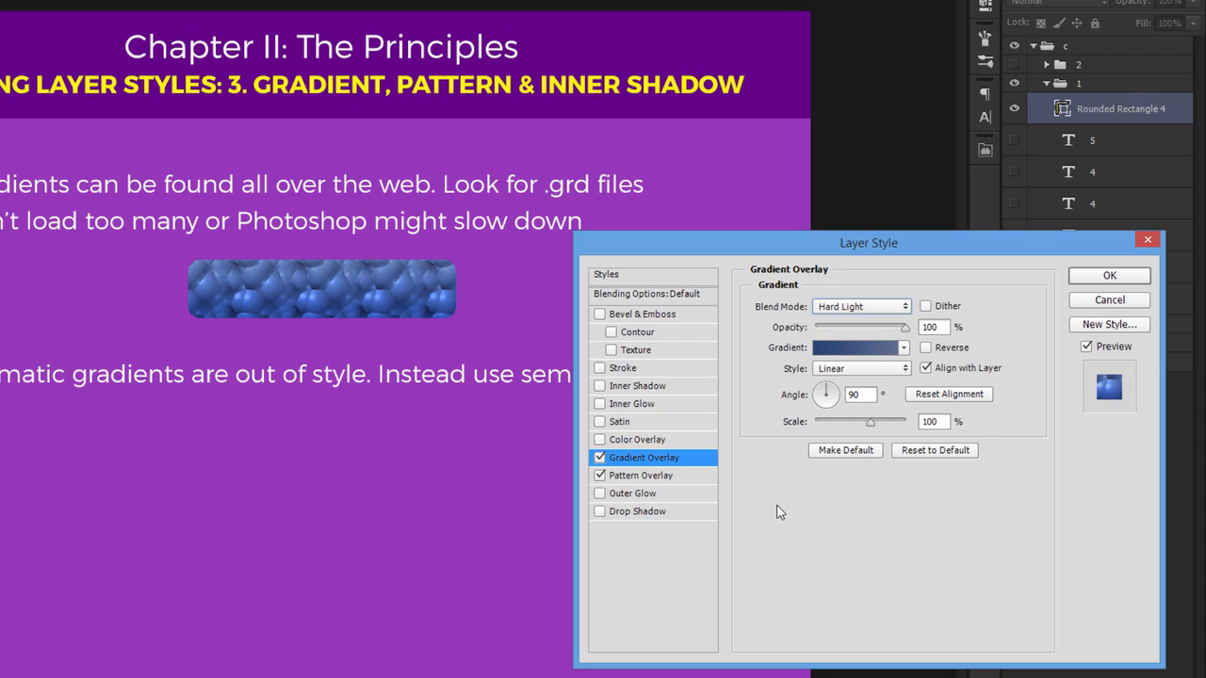
Step: Set the Gradient Overlay's blend mode to Linear Burn and its gradient to the red Personale preset
{"action": "left_click", "coordinate": [873, 309]}
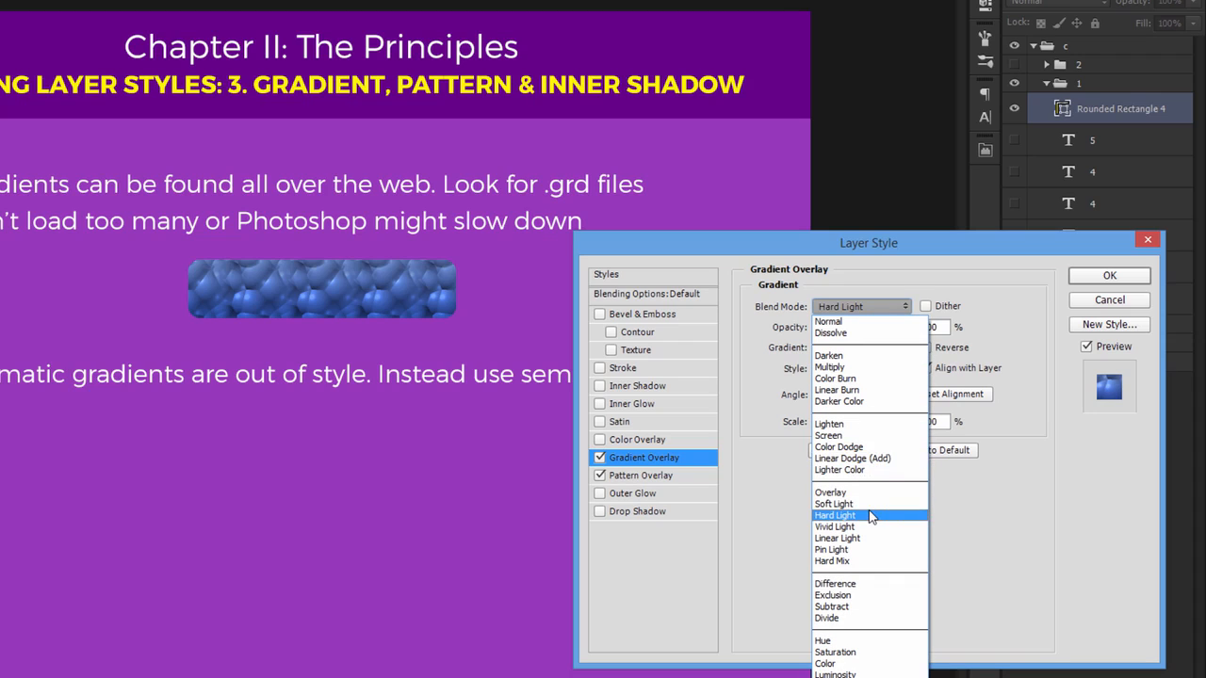
{"action": "left_click", "coordinate": [867, 389]}
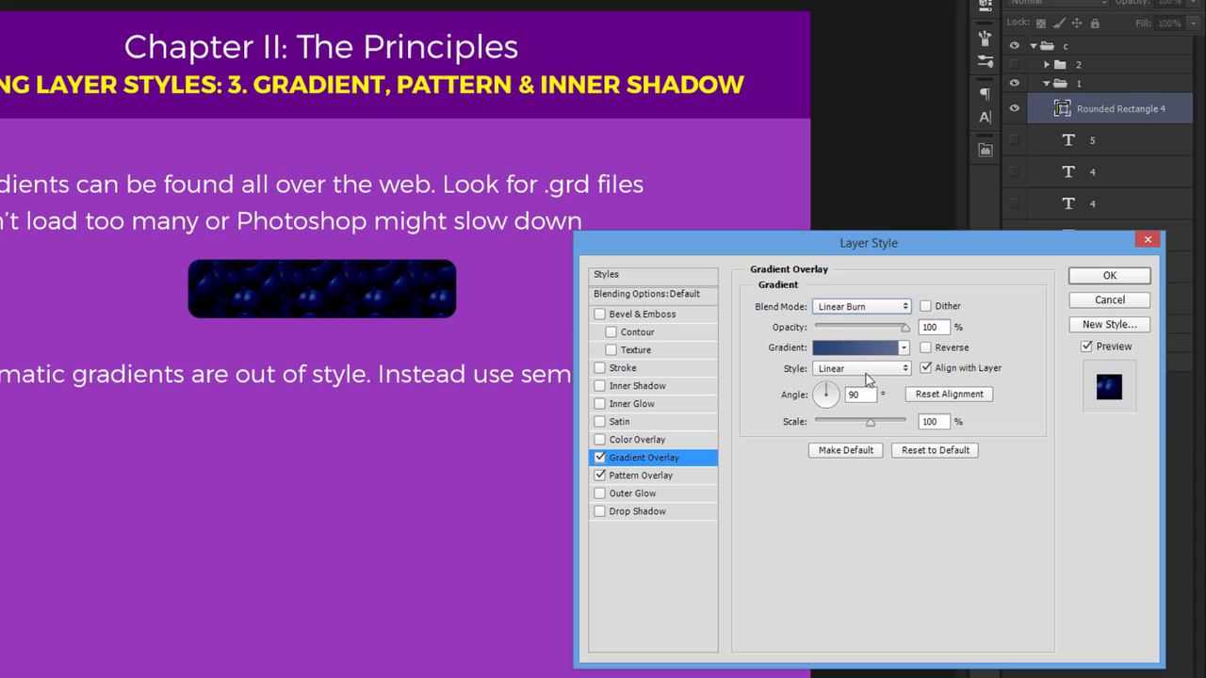
{"action": "left_click", "coordinate": [867, 358]}
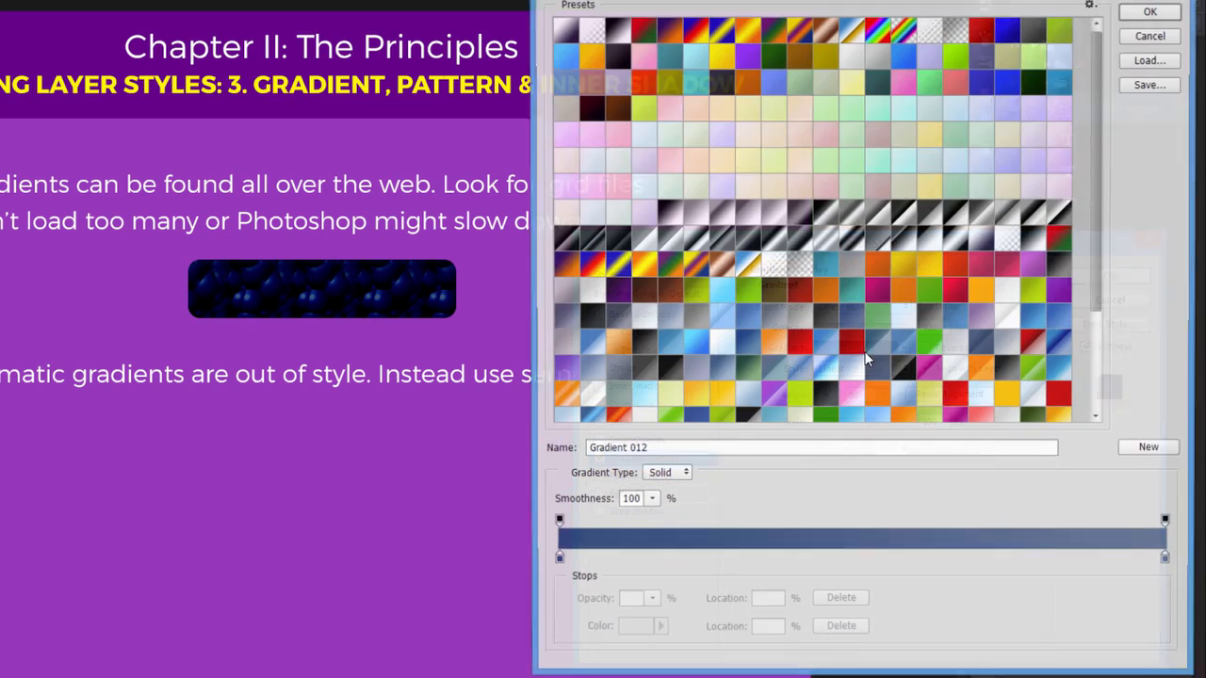
{"action": "left_click", "coordinate": [898, 333]}
{"action": "left_click", "coordinate": [907, 294]}
{"action": "left_click", "coordinate": [958, 291]}
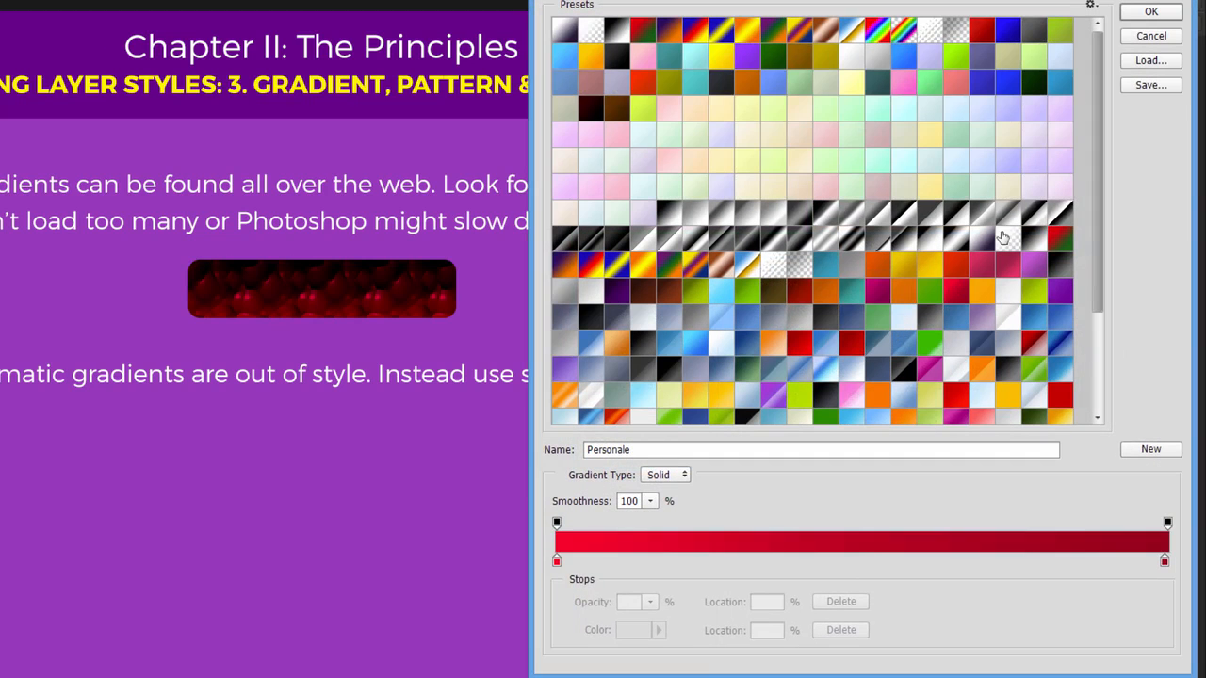
{"action": "left_click", "coordinate": [1151, 11]}
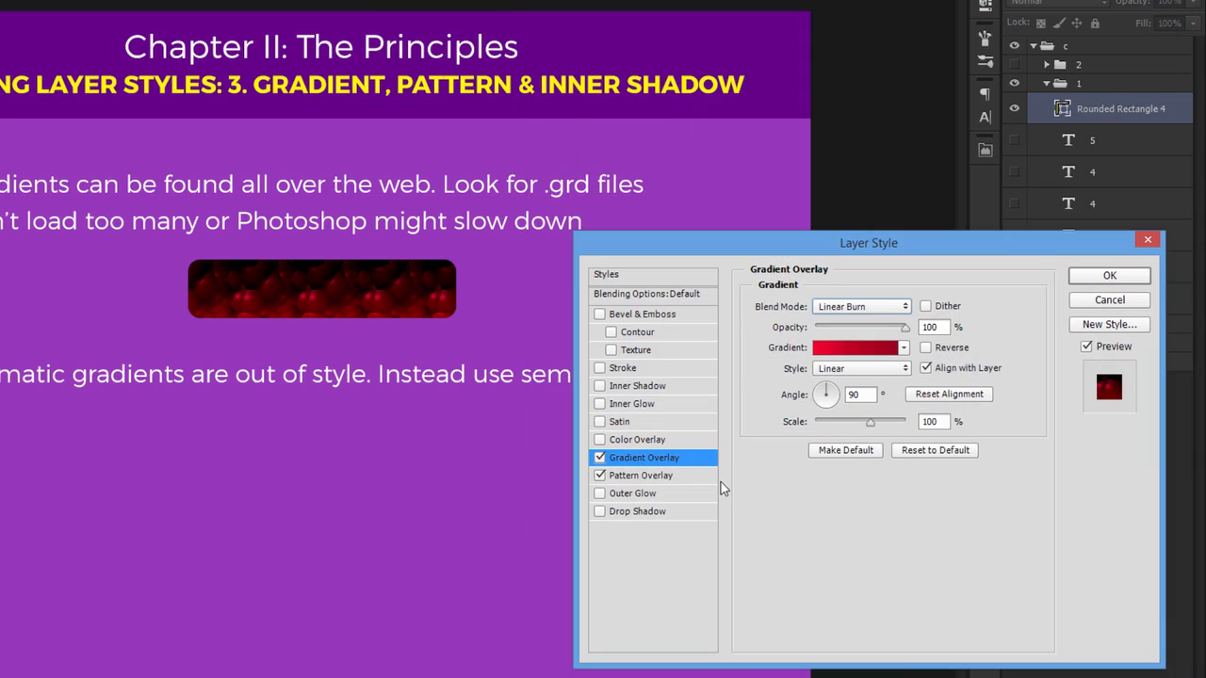
Step: Try the Radial gradient style on the overlay, then return it to Linear
{"action": "left_click", "coordinate": [860, 393]}
{"action": "left_click", "coordinate": [860, 367]}
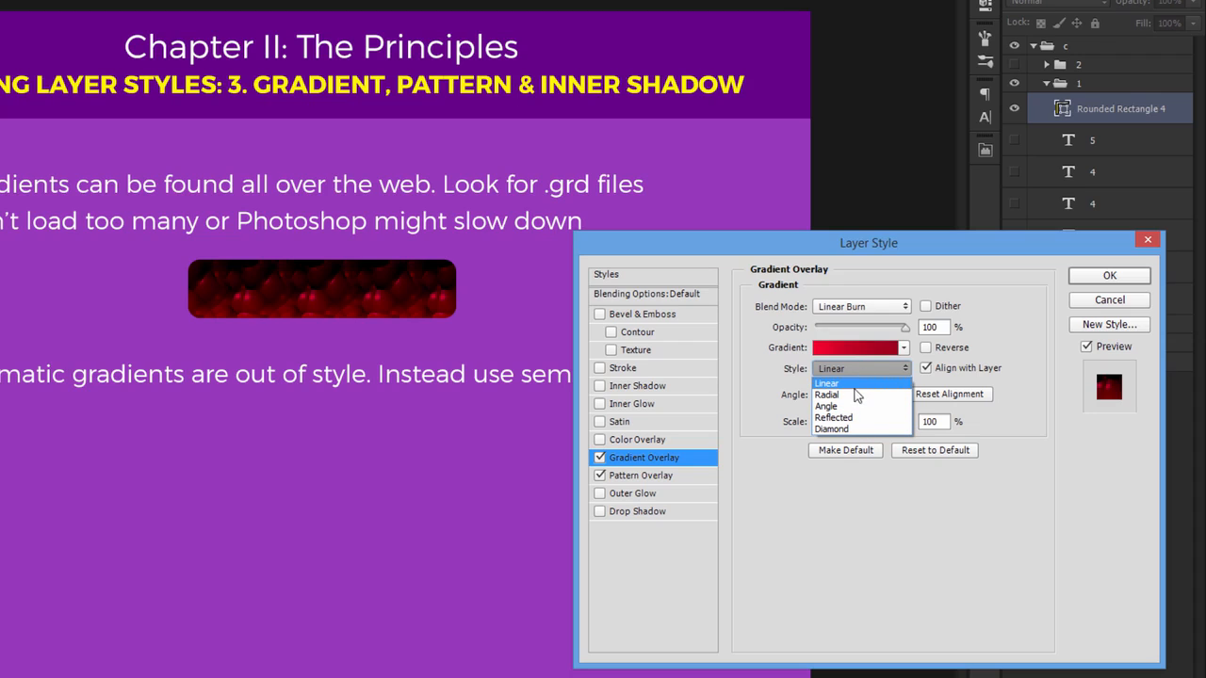
{"action": "left_click", "coordinate": [853, 395]}
{"action": "left_click", "coordinate": [858, 369]}
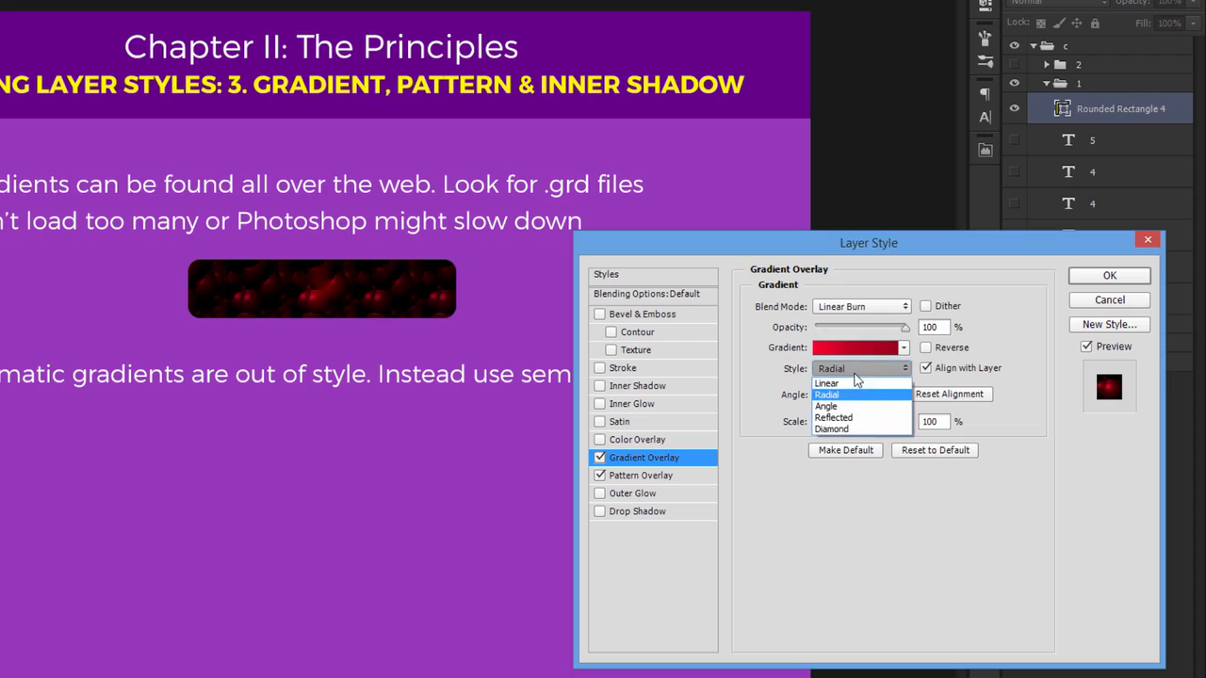
{"action": "left_click", "coordinate": [853, 381]}
Step: Turn off the Gradient Overlay, leave only the Pattern Overlay enabled and open its pattern choices
{"action": "left_click", "coordinate": [599, 477]}
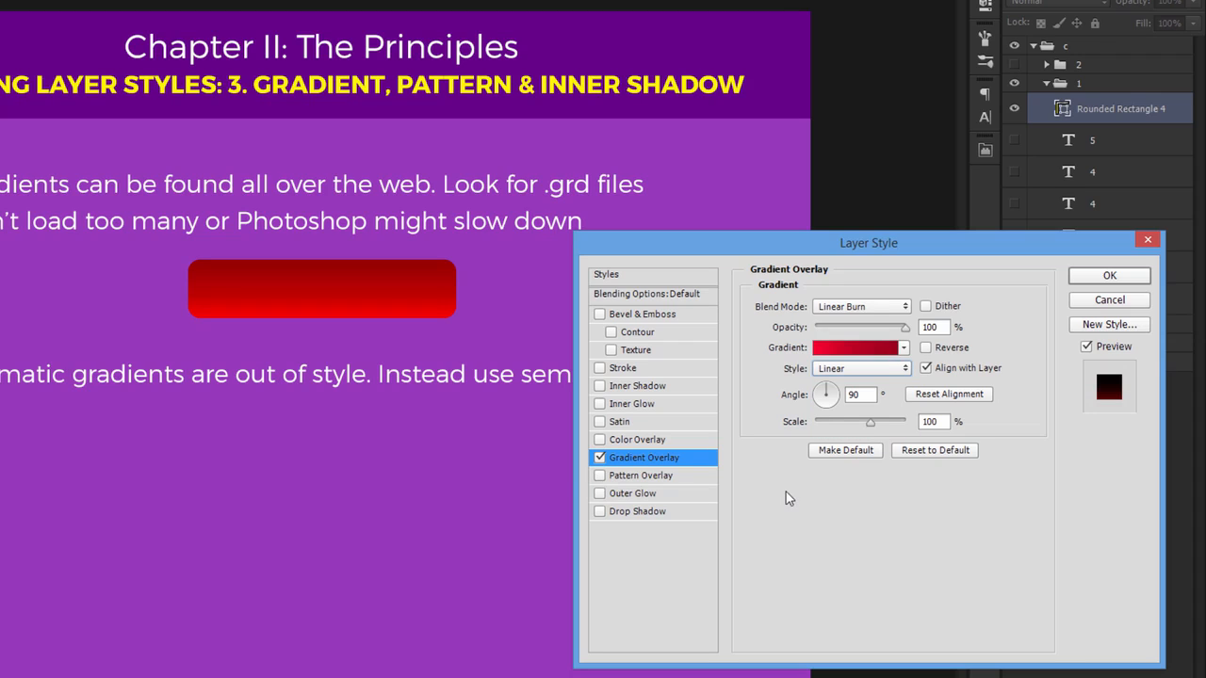
{"action": "left_click", "coordinate": [600, 458]}
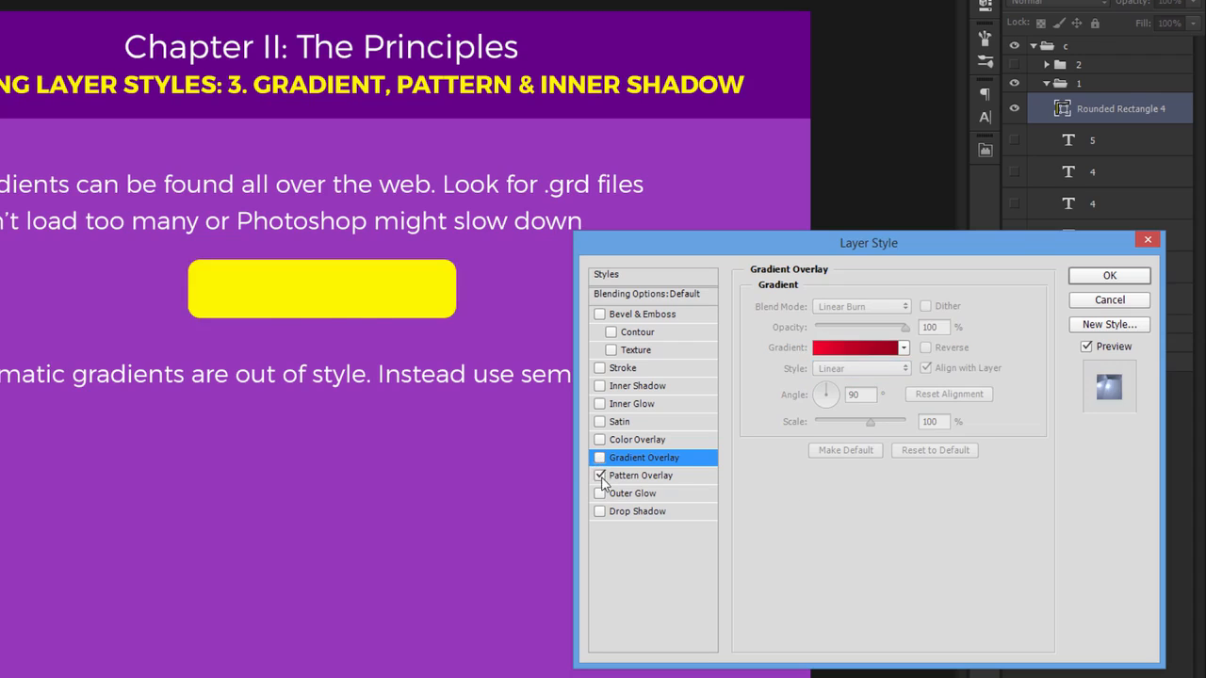
{"action": "left_click", "coordinate": [632, 476]}
{"action": "left_click", "coordinate": [841, 375]}
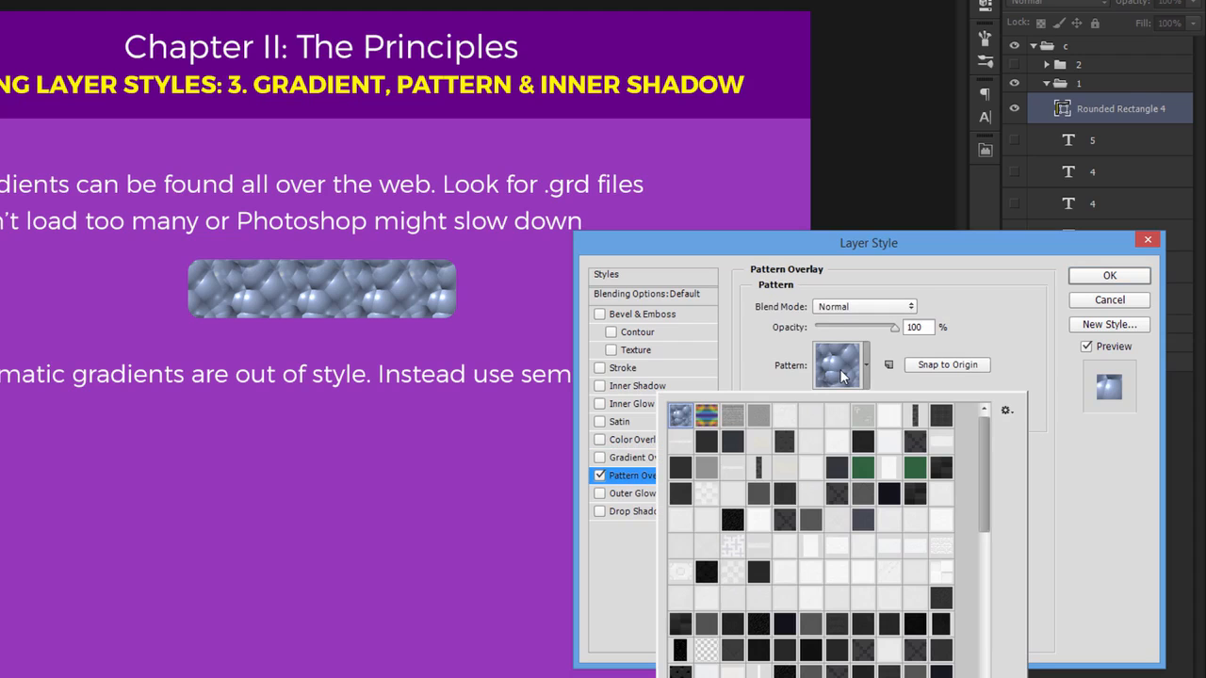
Step: Discard the pending Layer Style changes on the rounded rectangle and open the Subtle Patterns extension
{"action": "left_click", "coordinate": [1058, 391]}
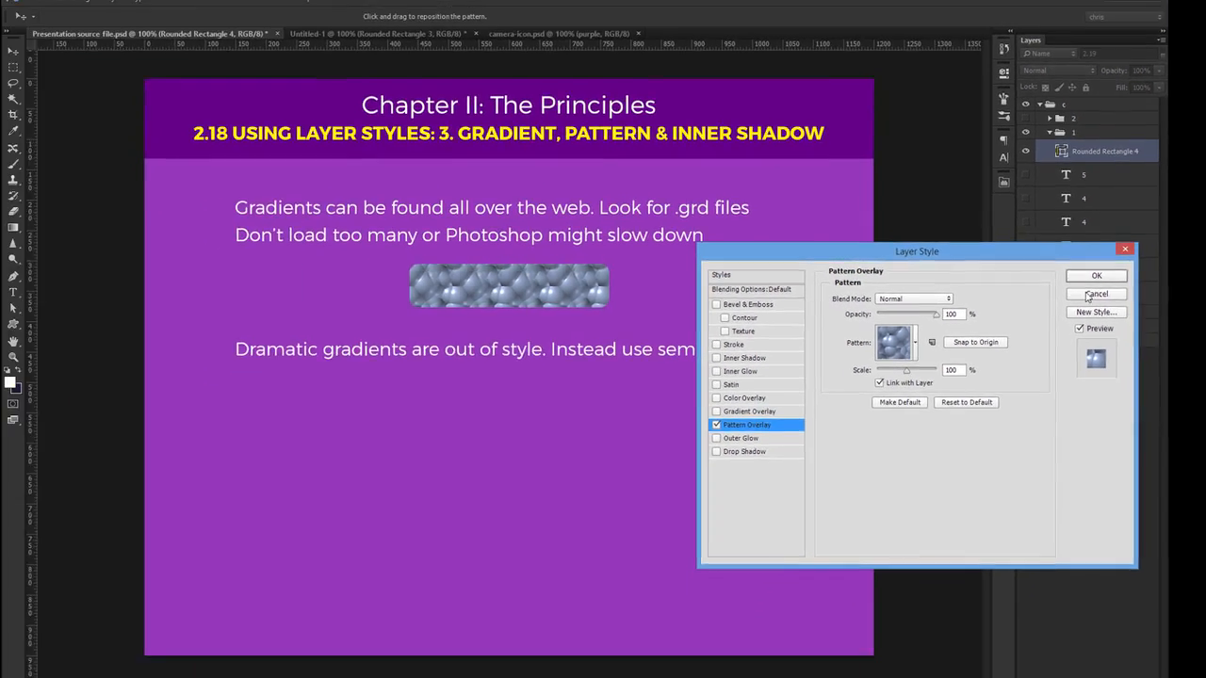
{"action": "left_click", "coordinate": [1110, 299]}
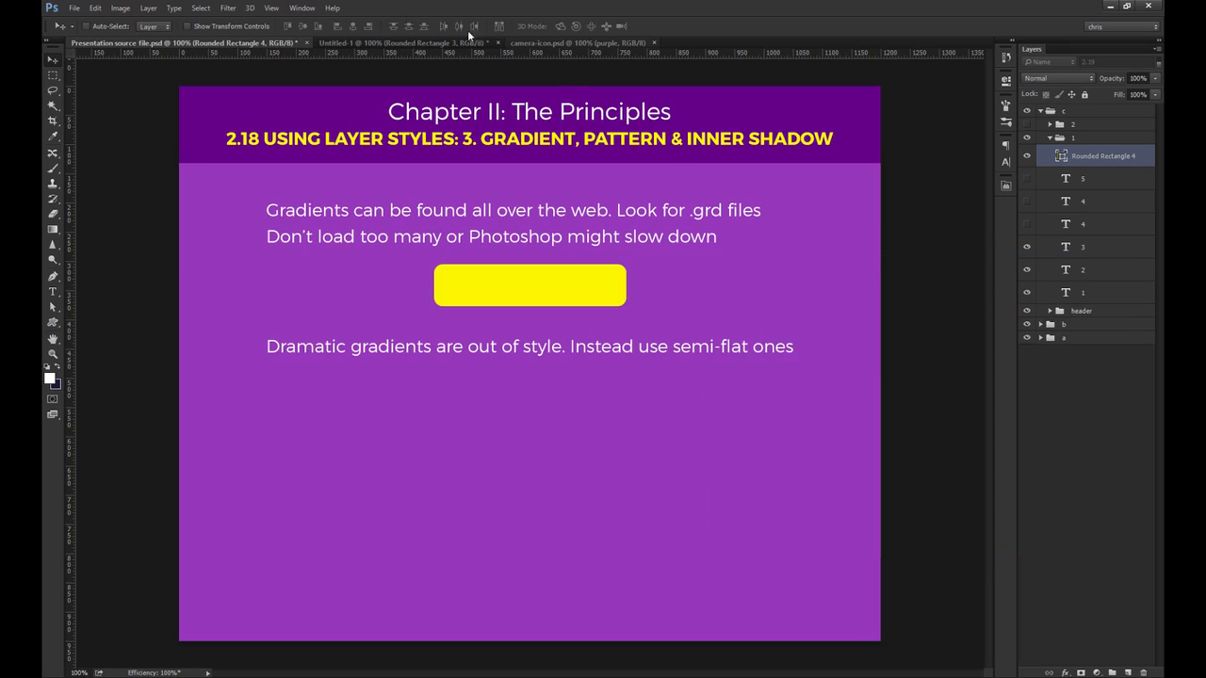
{"action": "left_click", "coordinate": [301, 8]}
{"action": "mouse_move", "coordinate": [320, 60]}
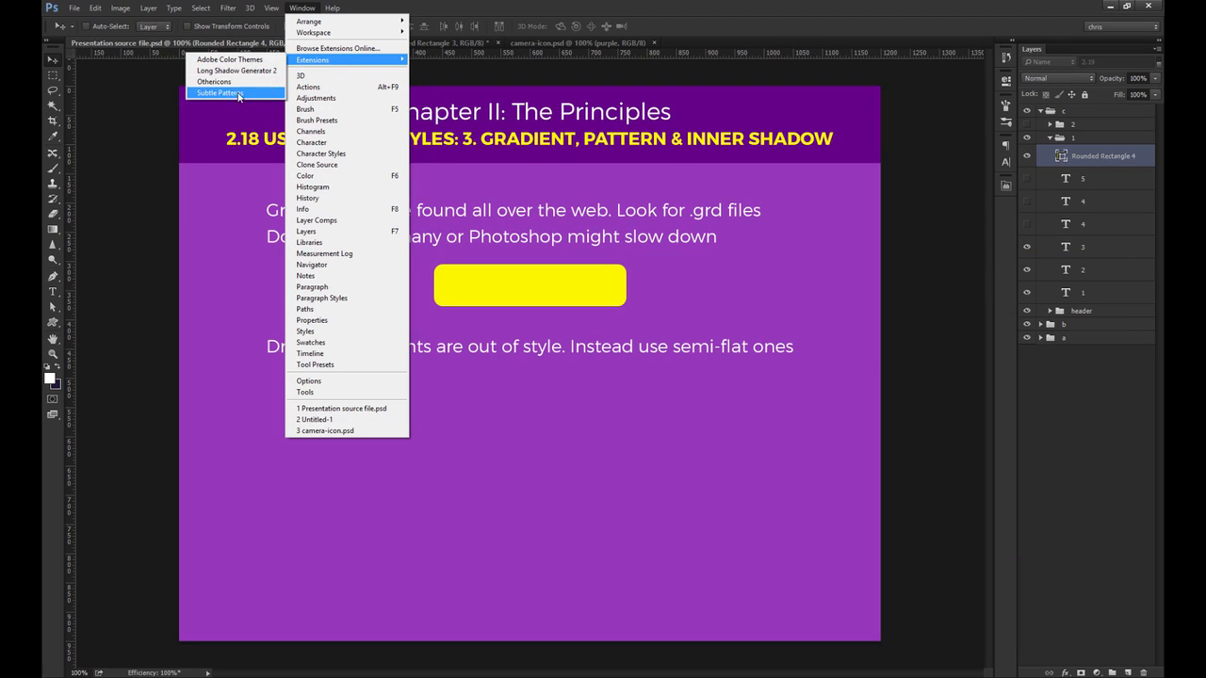
{"action": "left_click", "coordinate": [239, 94]}
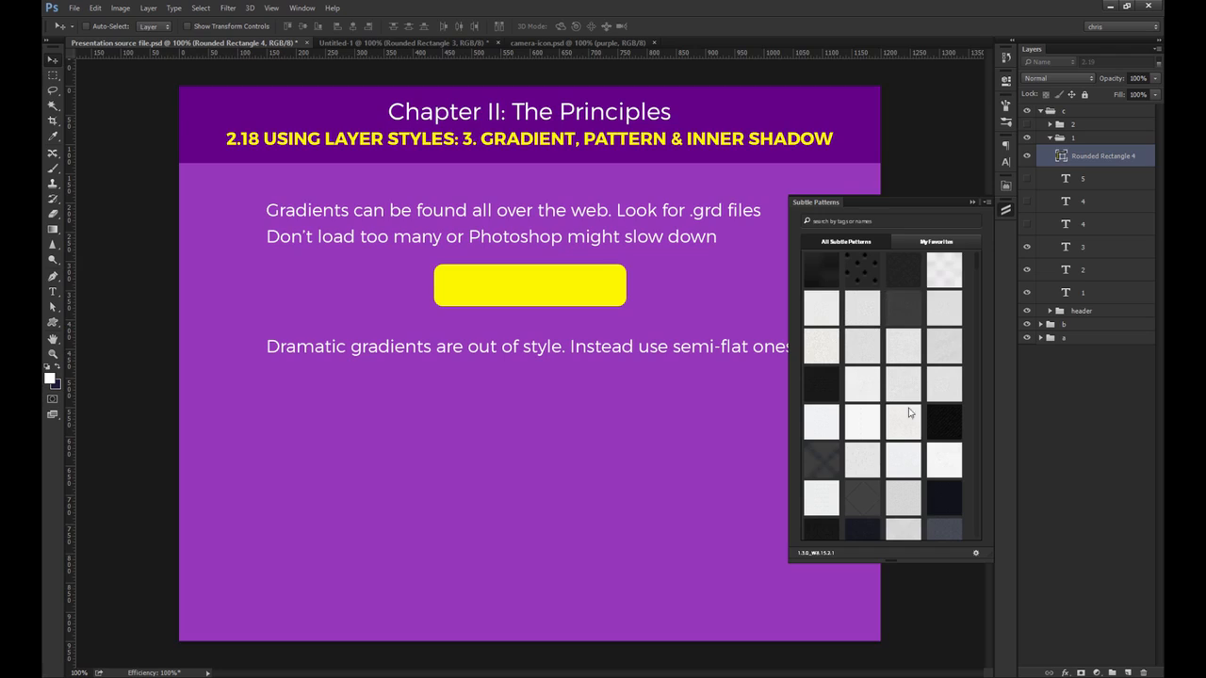
Step: Try light and dark Subtle Patterns textures on the yellow button, ending with a dark one, then collapse the extension
{"action": "left_click", "coordinate": [829, 324]}
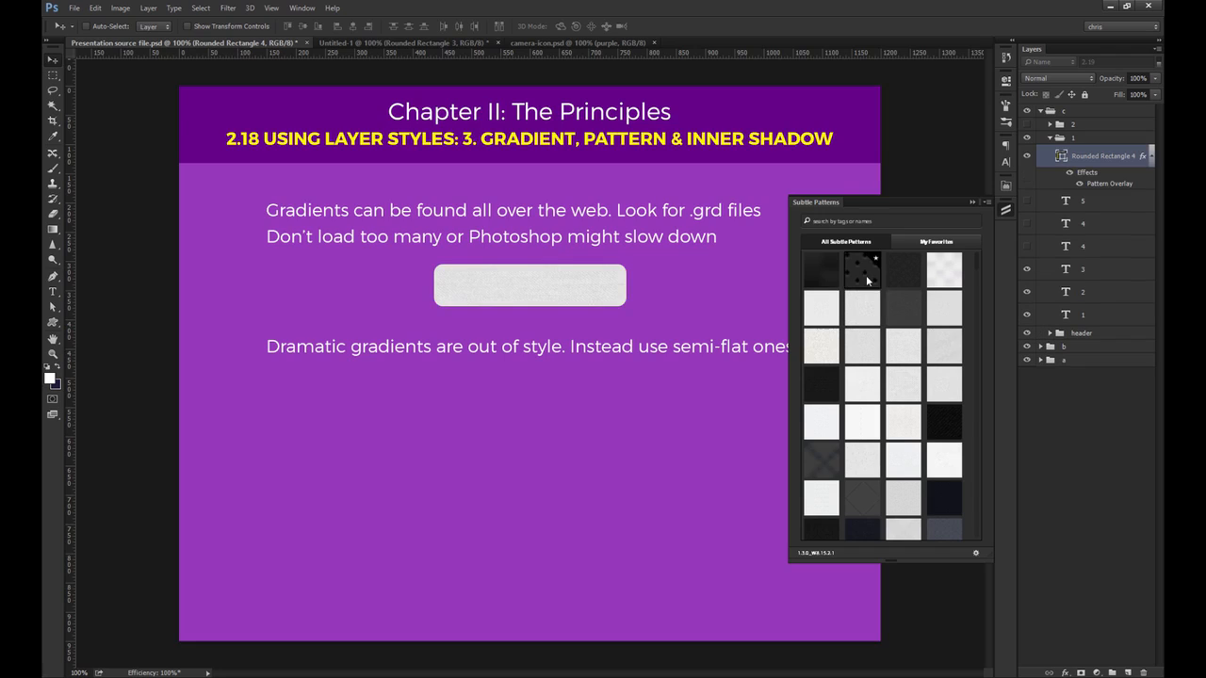
{"action": "left_click", "coordinate": [867, 280]}
{"action": "left_click", "coordinate": [830, 275]}
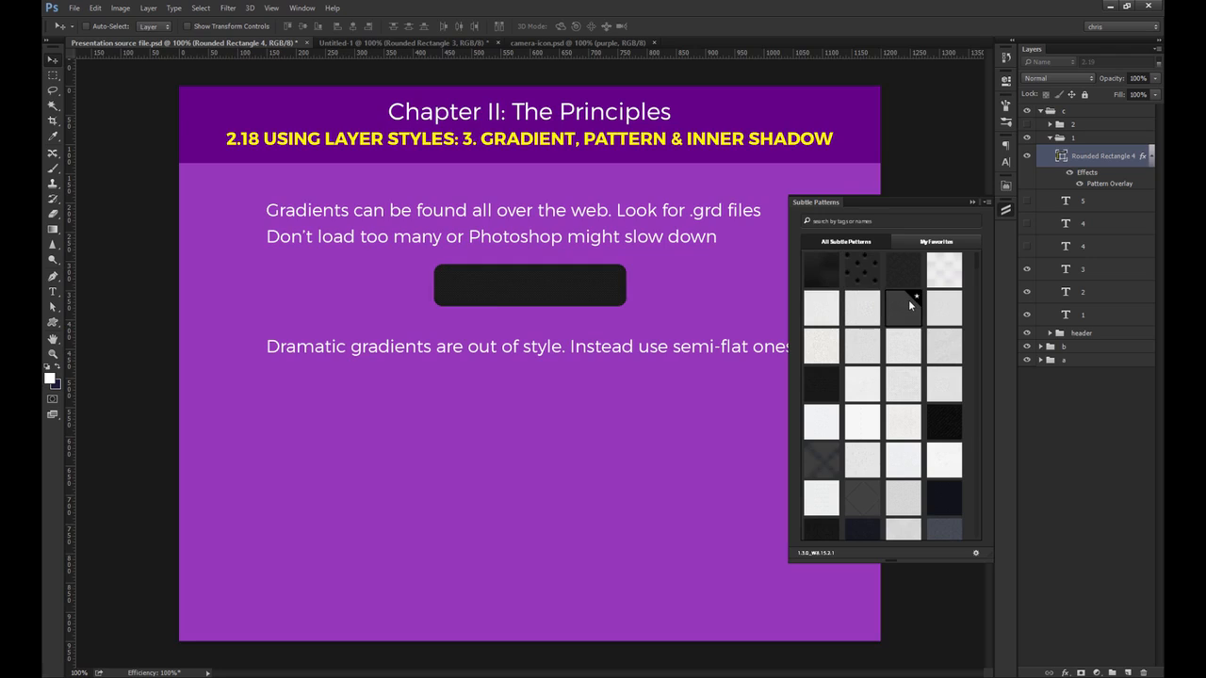
{"action": "left_click", "coordinate": [703, 390], "text": "ctrl"}
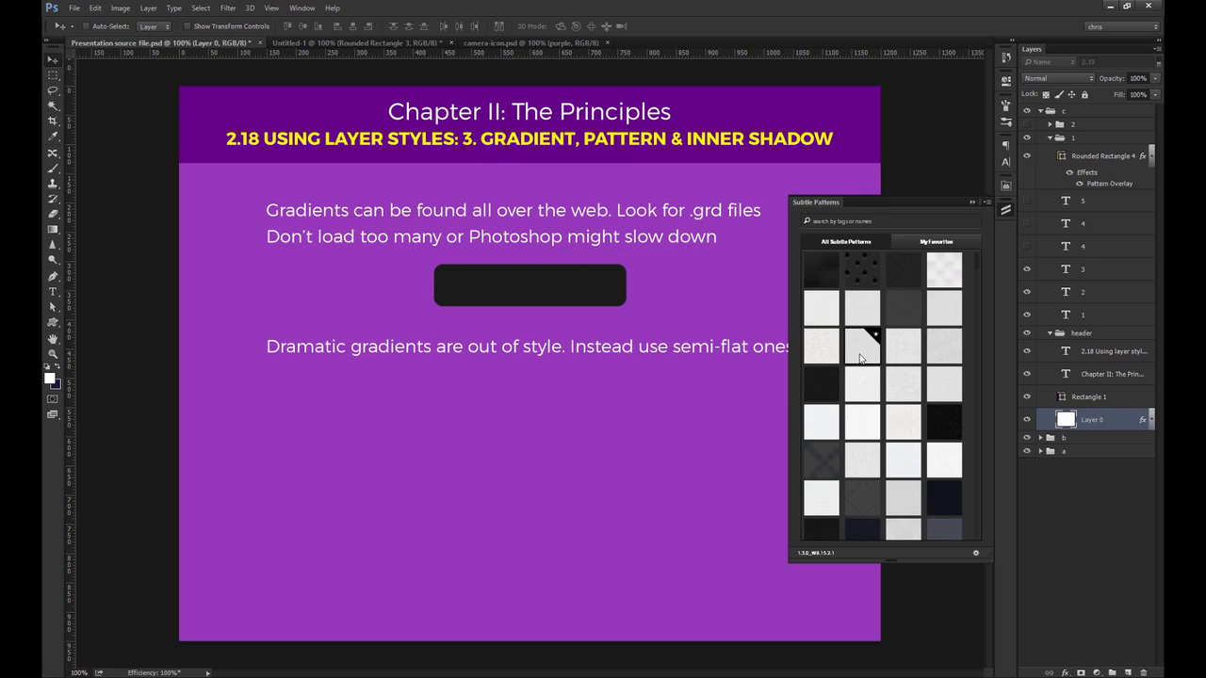
{"action": "left_click", "coordinate": [1006, 212]}
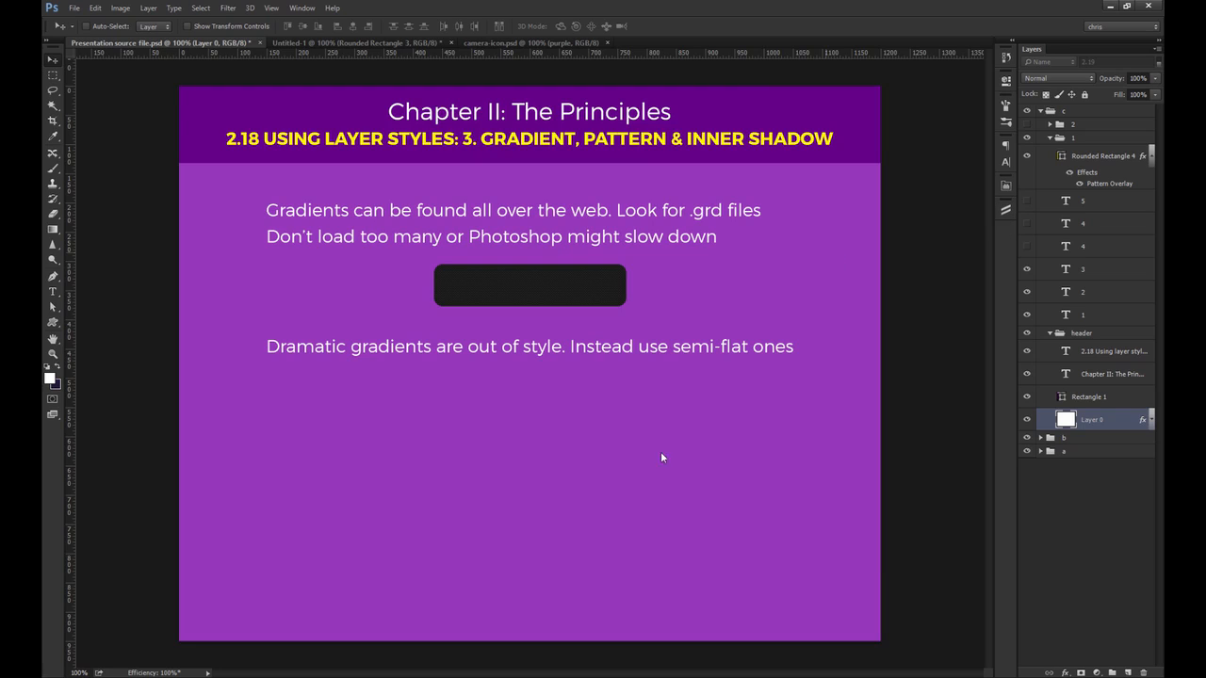
Step: Switch to the browser and preview patterns as page backgrounds on subtlepatterns.com, including Feathered and Swirl
{"action": "key", "text": "alt+Tab"}
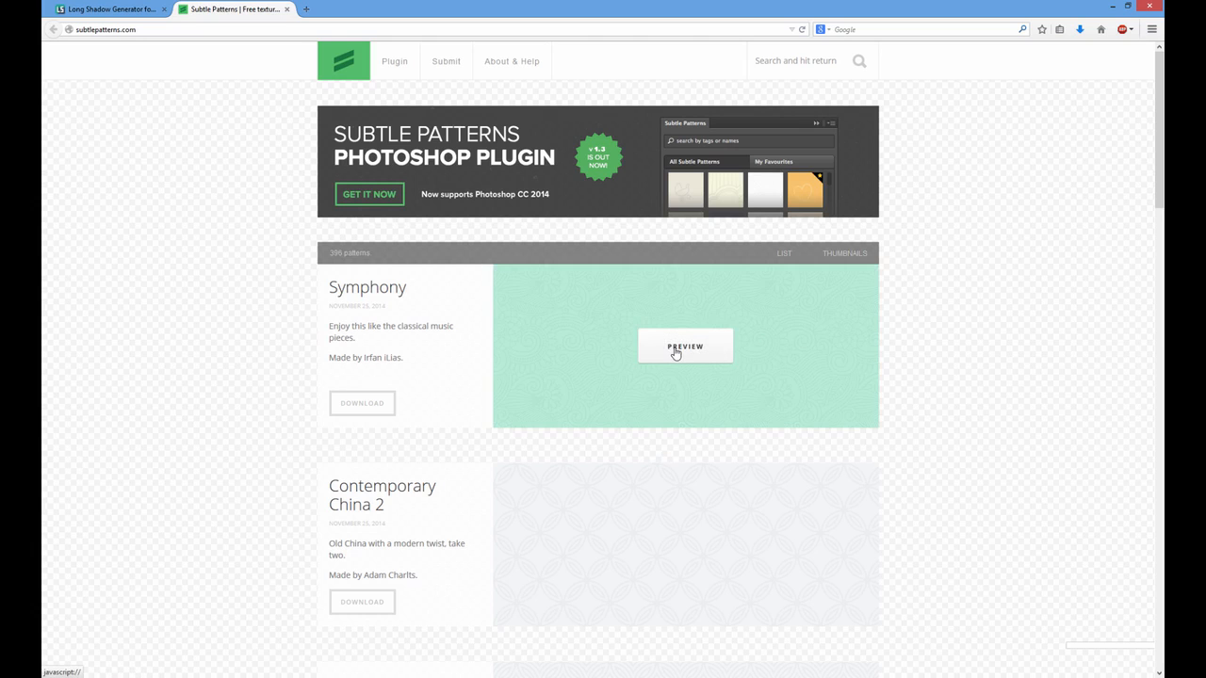
{"action": "scroll", "coordinate": [695, 485], "scroll_direction": "down", "scroll_amount": 10}
{"action": "left_click", "coordinate": [685, 143]}
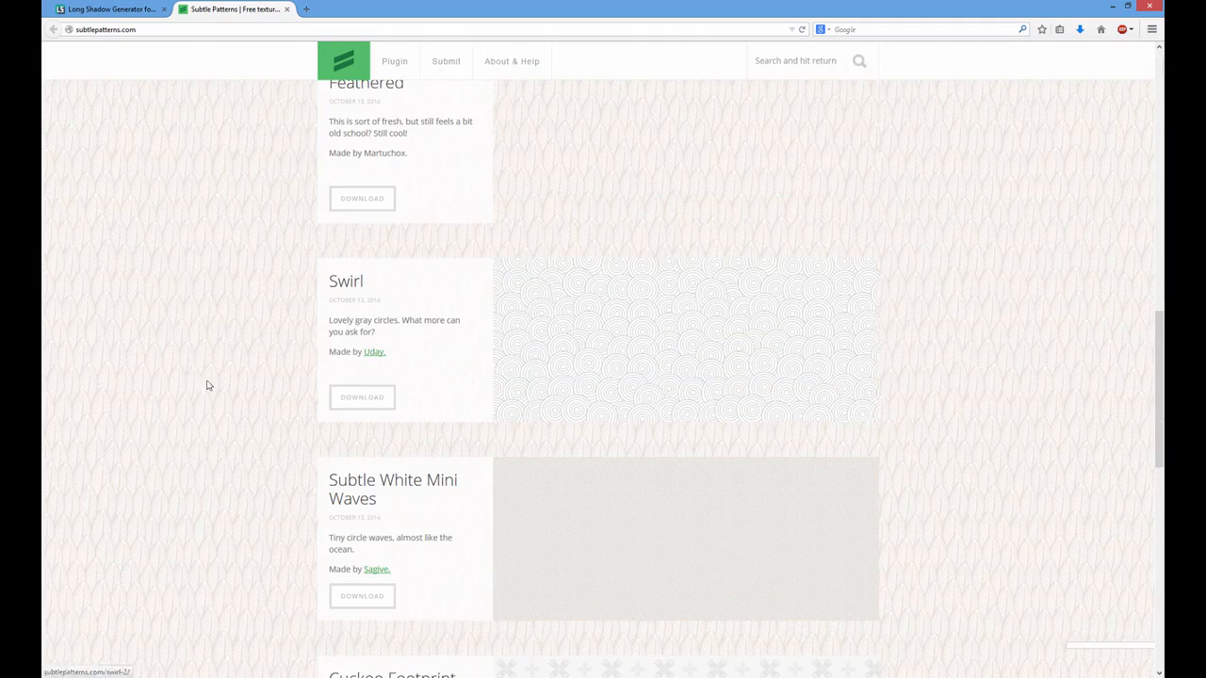
{"action": "scroll", "coordinate": [229, 342], "scroll_direction": "down", "scroll_amount": 3}
{"action": "left_click", "coordinate": [682, 207]}
Step: Download the Swirl pattern and dismiss the newsletter sign-up pop-up
{"action": "left_click", "coordinate": [368, 266]}
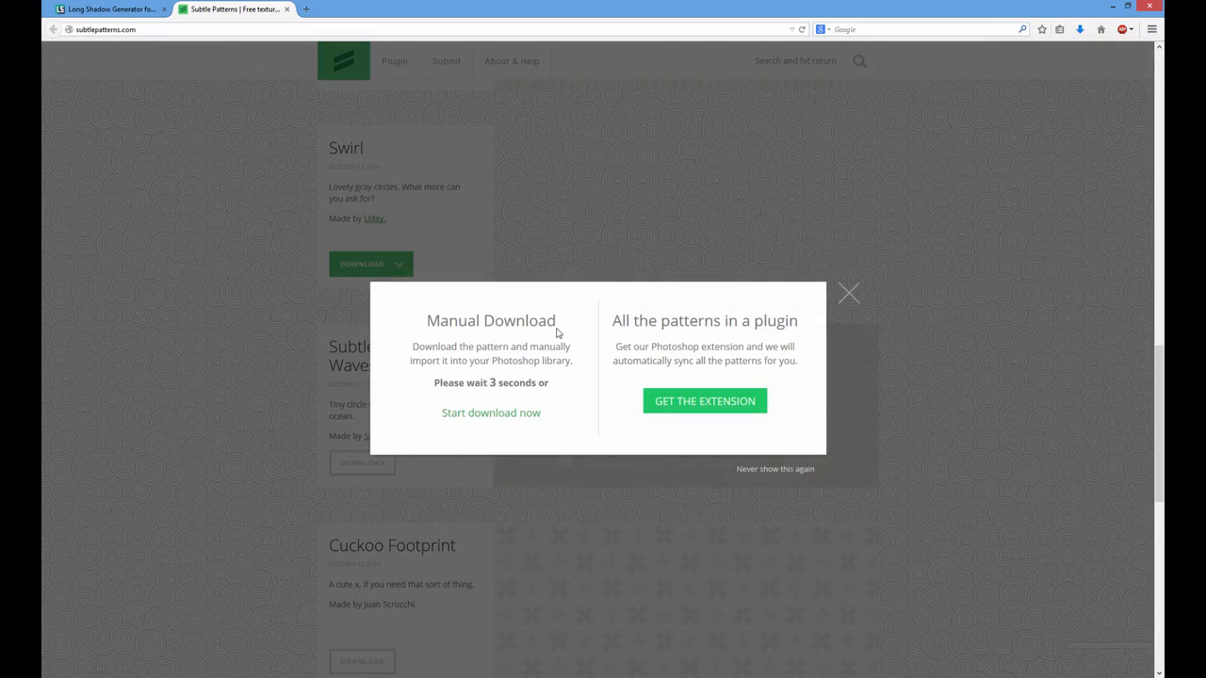
{"action": "left_click", "coordinate": [646, 248]}
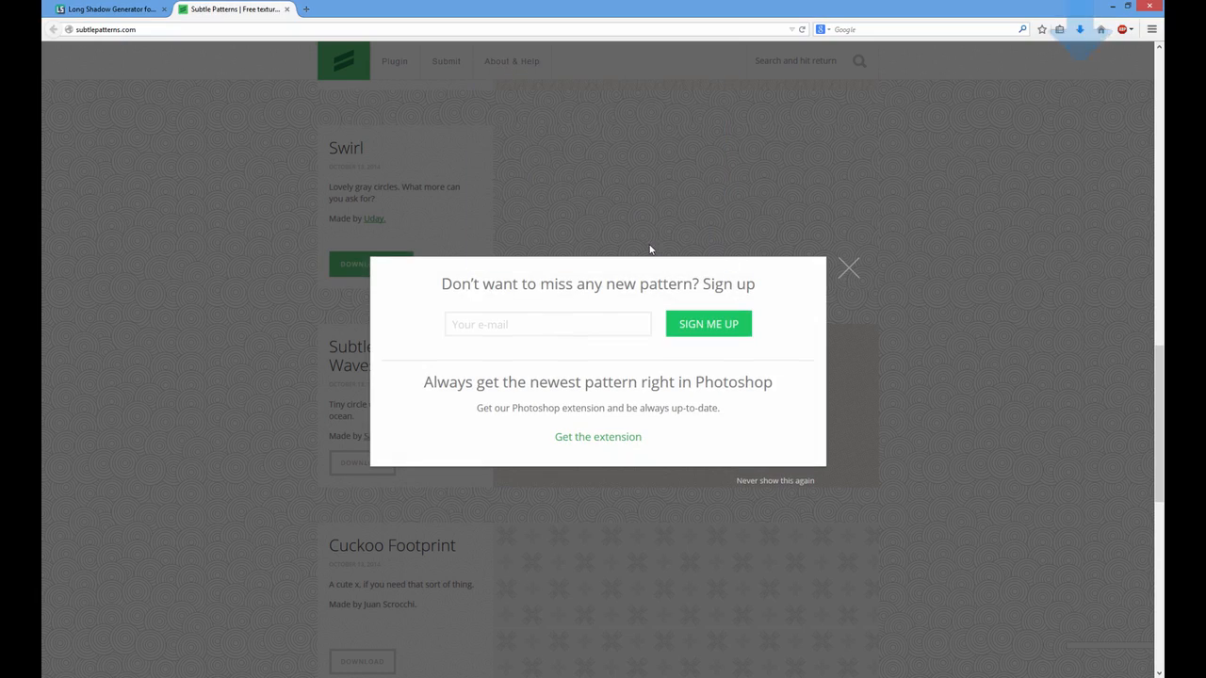
{"action": "left_click", "coordinate": [848, 269]}
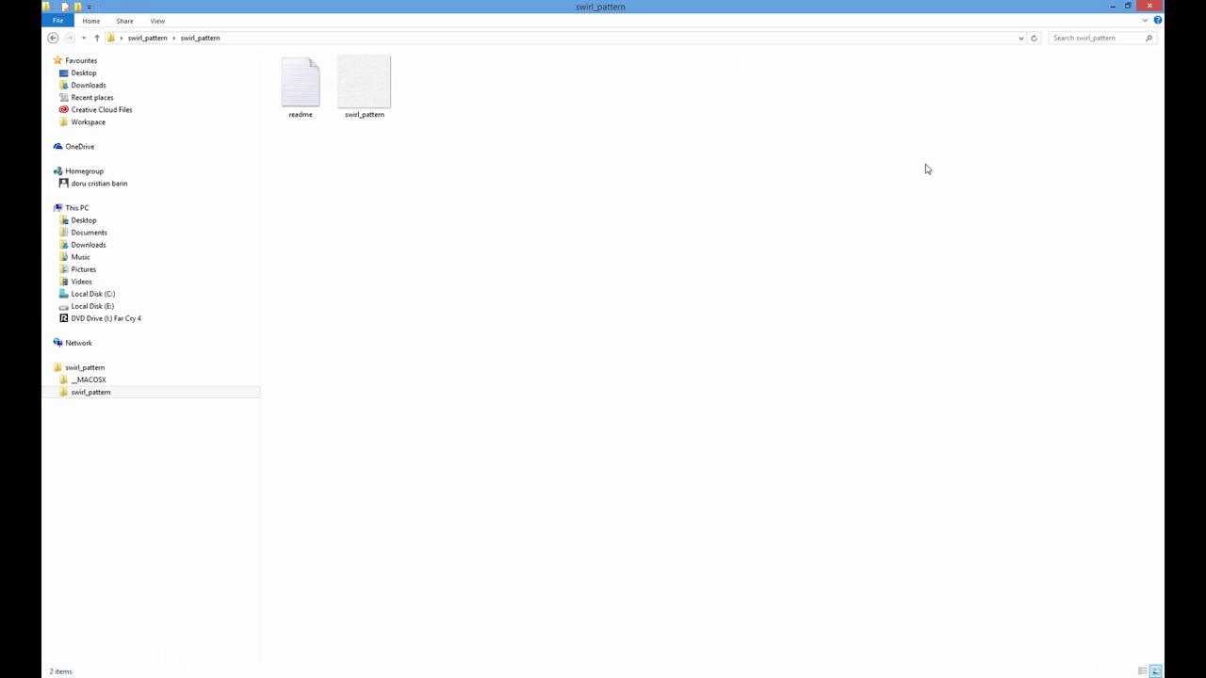
Step: Open the downloaded swirl_pattern image from its folder in Photoshop
{"action": "right_click", "coordinate": [358, 84]}
{"action": "mouse_move", "coordinate": [274, 285]}
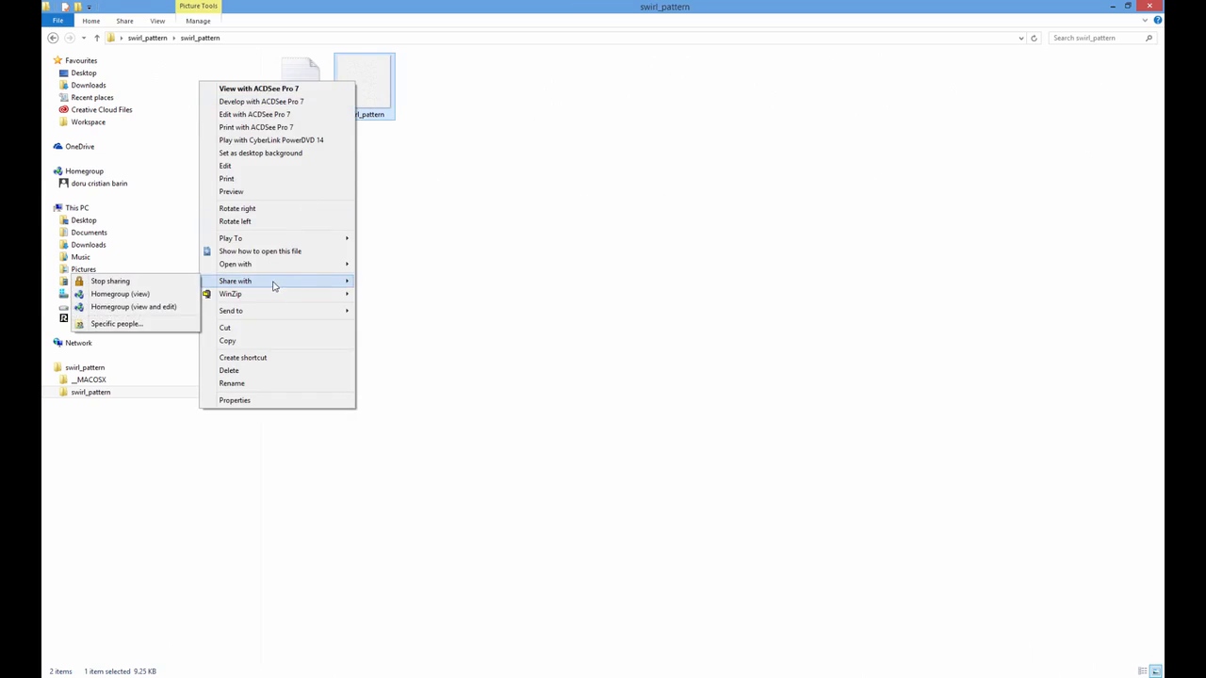
{"action": "mouse_move", "coordinate": [240, 265]}
{"action": "left_click", "coordinate": [136, 344]}
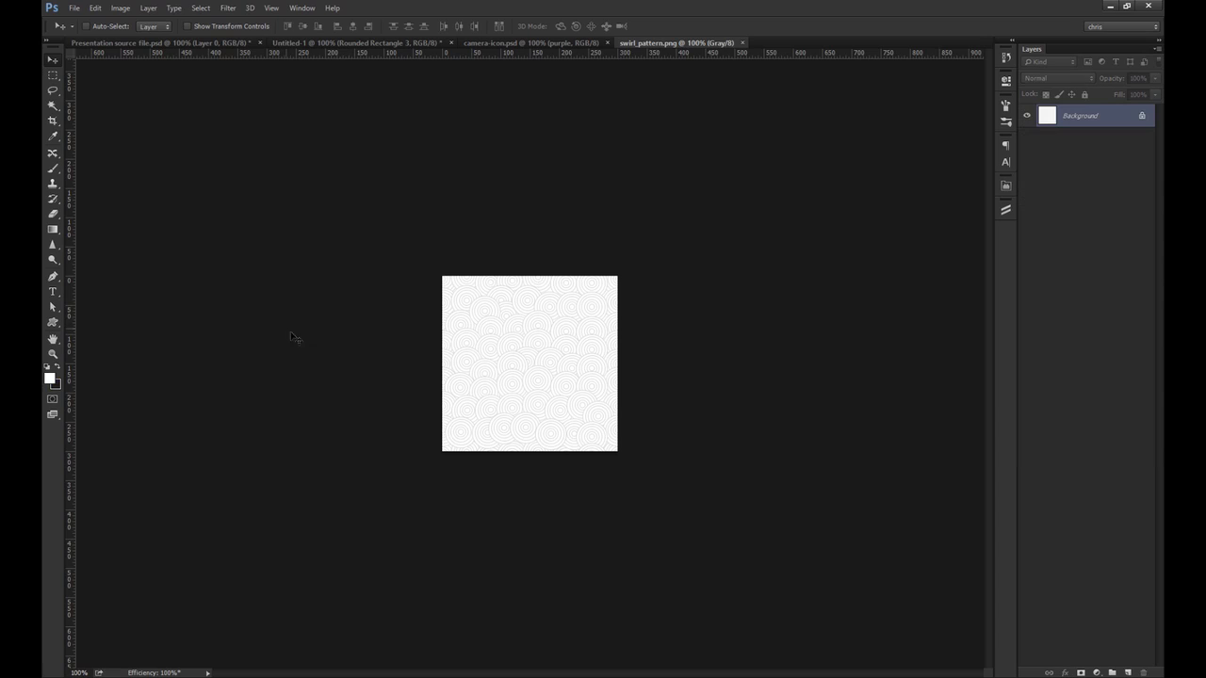
Step: Define the swirl image as a Photoshop pattern named swirl_pattern.png
{"action": "left_click", "coordinate": [96, 7]}
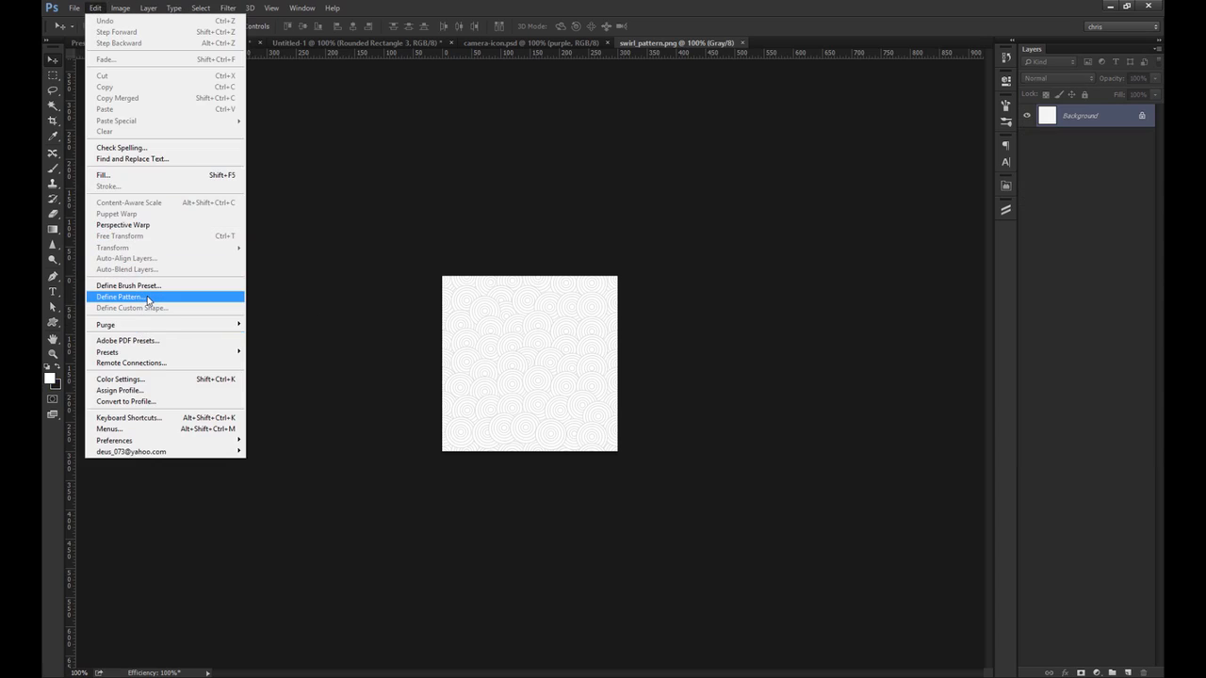
{"action": "left_click", "coordinate": [186, 299]}
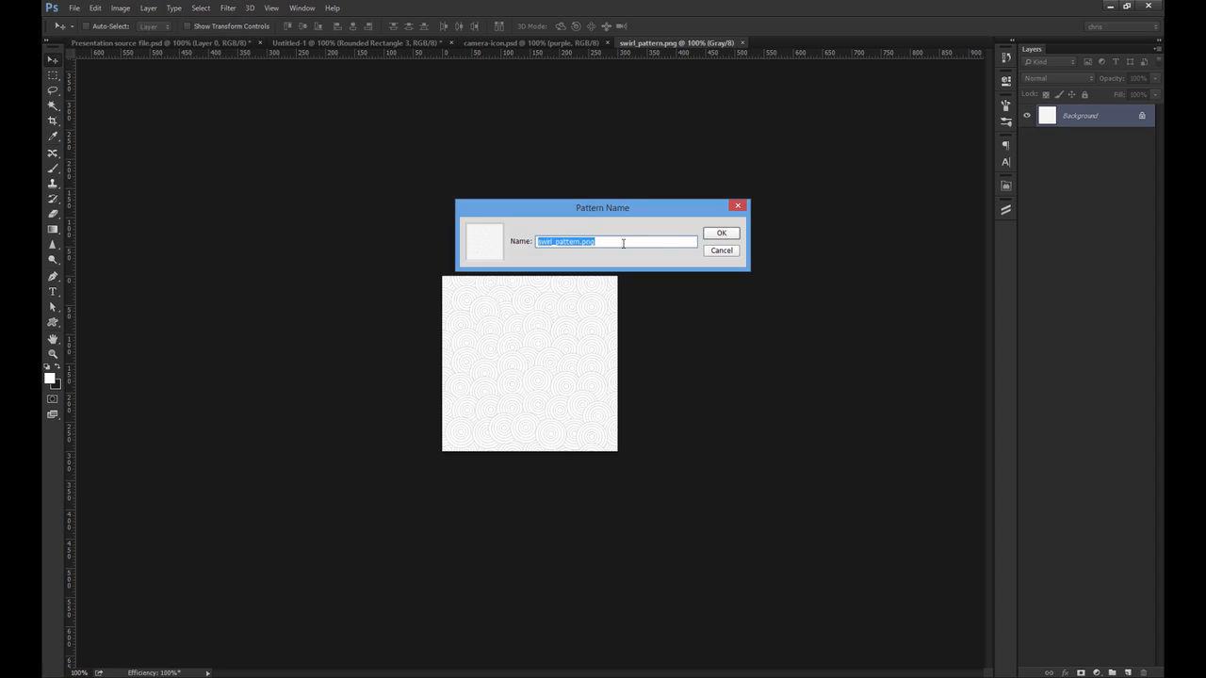
{"action": "left_click", "coordinate": [721, 233]}
Step: Return to Presentation source file.psd and set the Rounded Rectangle 4 Pattern Overlay to the newly defined swirl pattern
{"action": "left_click", "coordinate": [203, 45]}
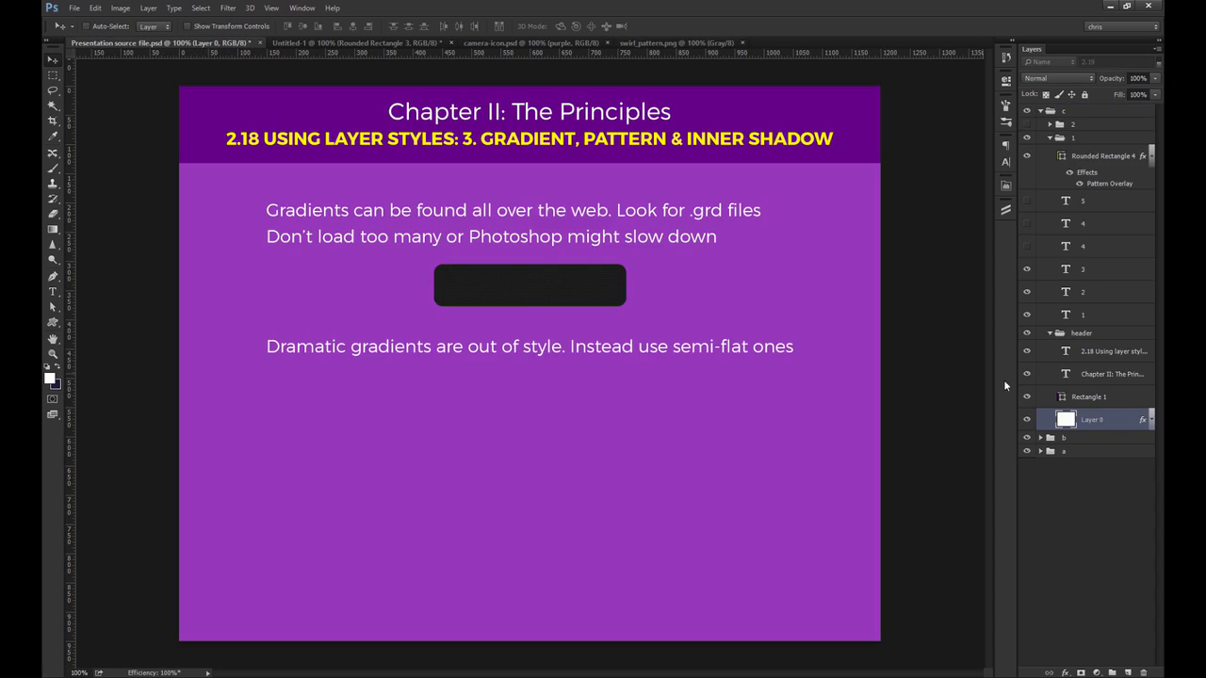
{"action": "left_click", "coordinate": [1130, 183]}
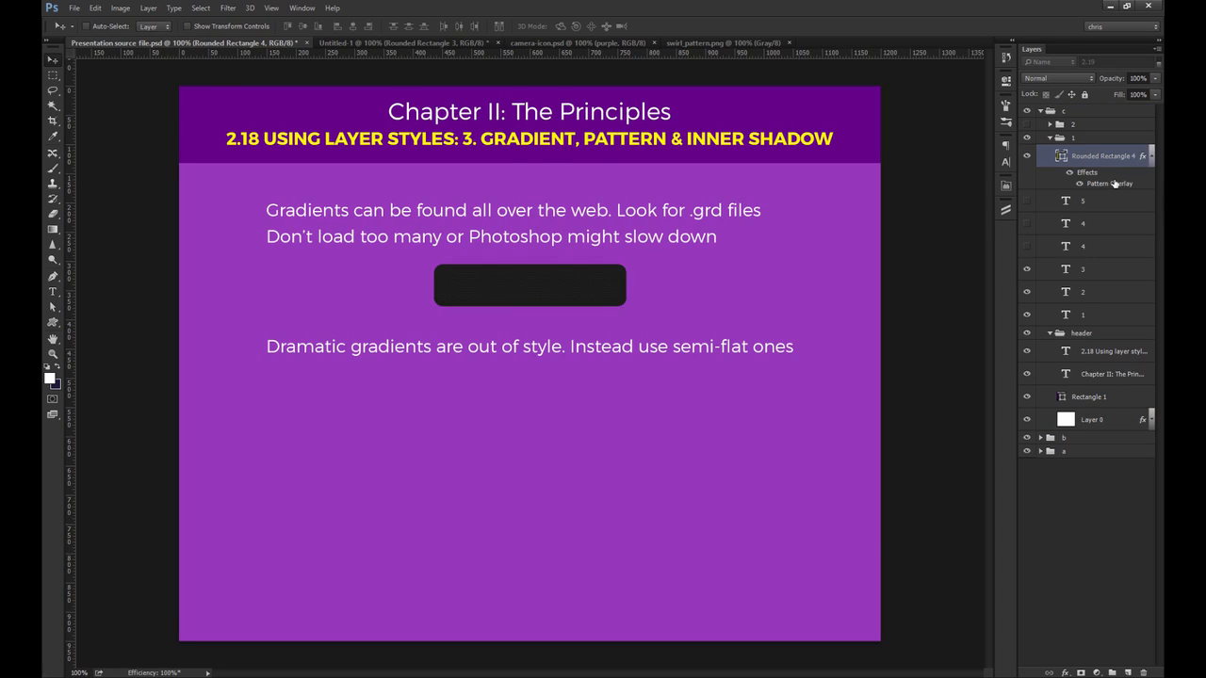
{"action": "double_click", "coordinate": [1115, 182]}
{"action": "left_click", "coordinate": [910, 337]}
{"action": "scroll", "coordinate": [1008, 566], "scroll_direction": "down", "scroll_amount": 5}
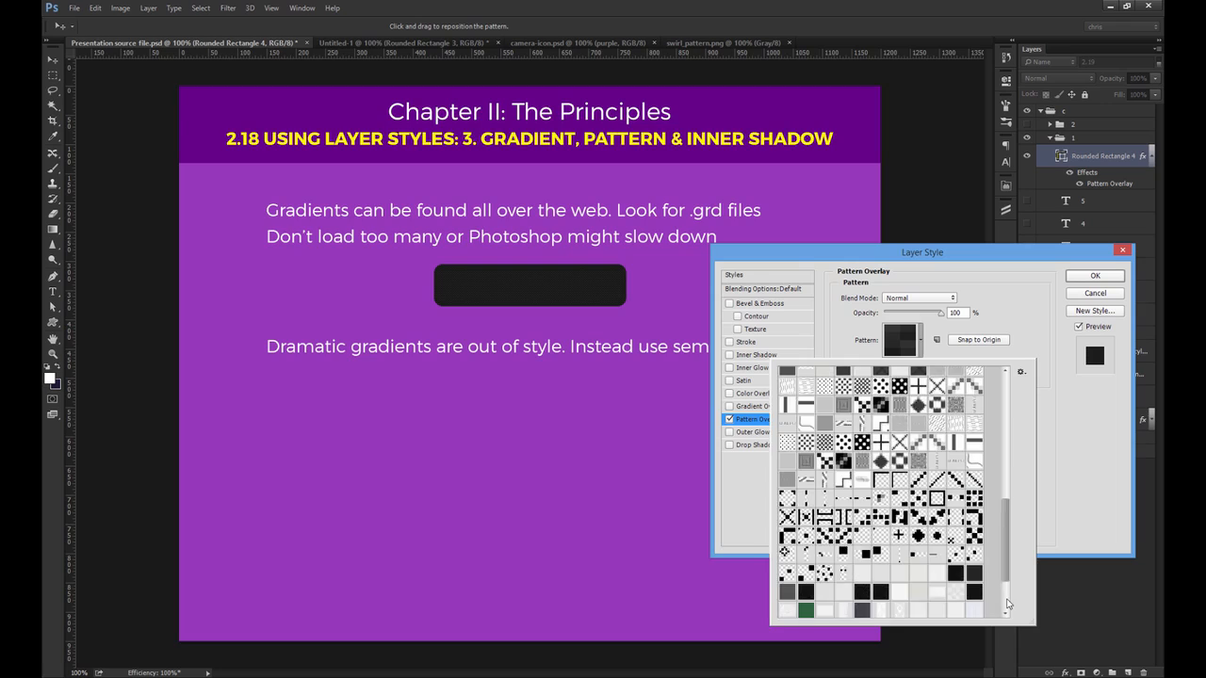
{"action": "scroll", "coordinate": [1007, 604], "scroll_direction": "down", "scroll_amount": 3}
{"action": "left_click", "coordinate": [937, 609]}
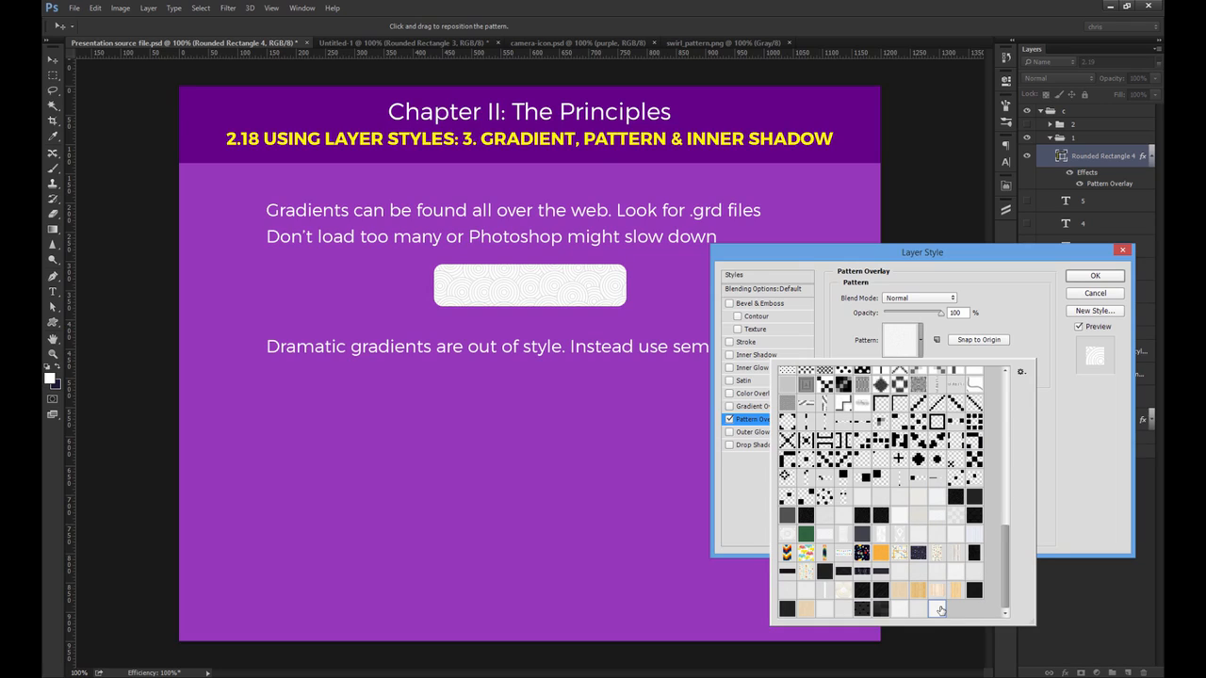
{"action": "left_click", "coordinate": [1014, 277]}
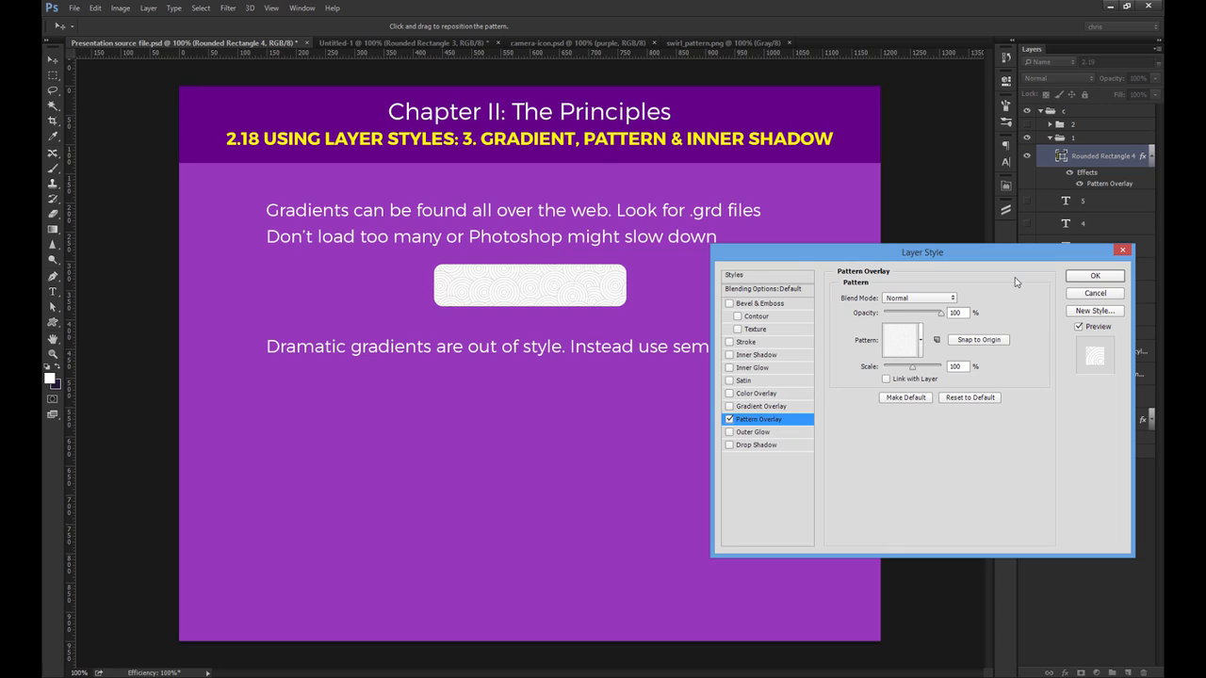
{"action": "left_click", "coordinate": [1088, 277]}
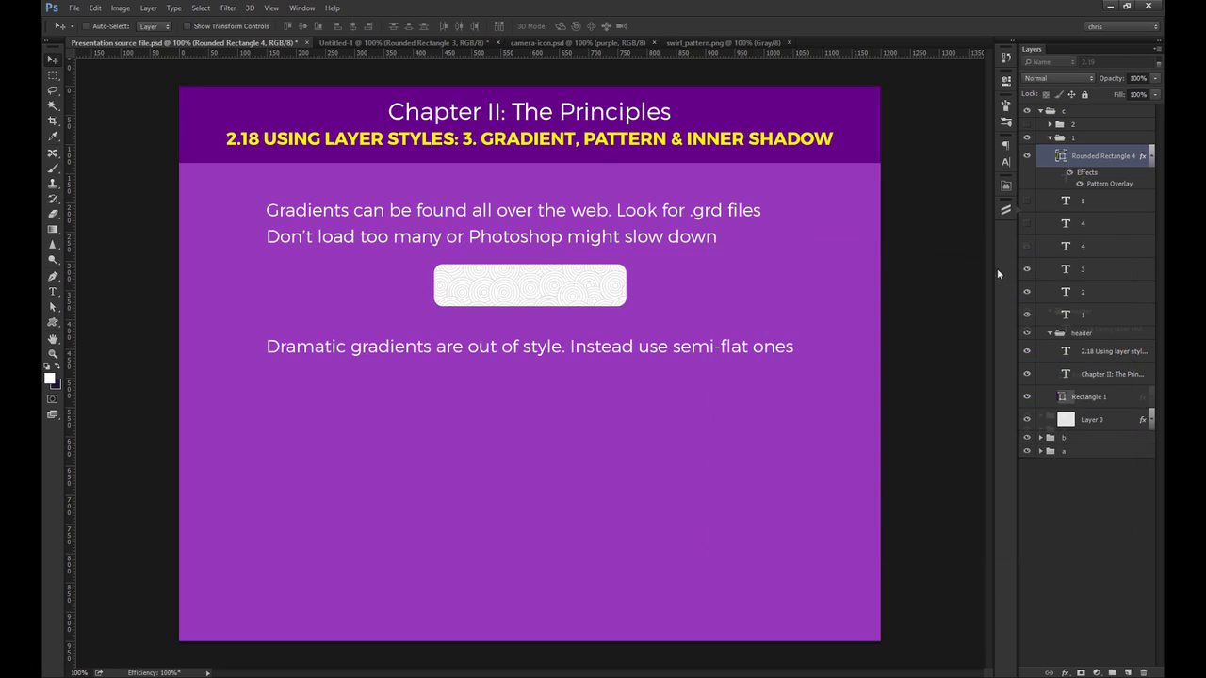
Step: Reopen the Subtle Patterns extension and try several dark and light textures on the button
{"action": "left_click", "coordinate": [302, 7]}
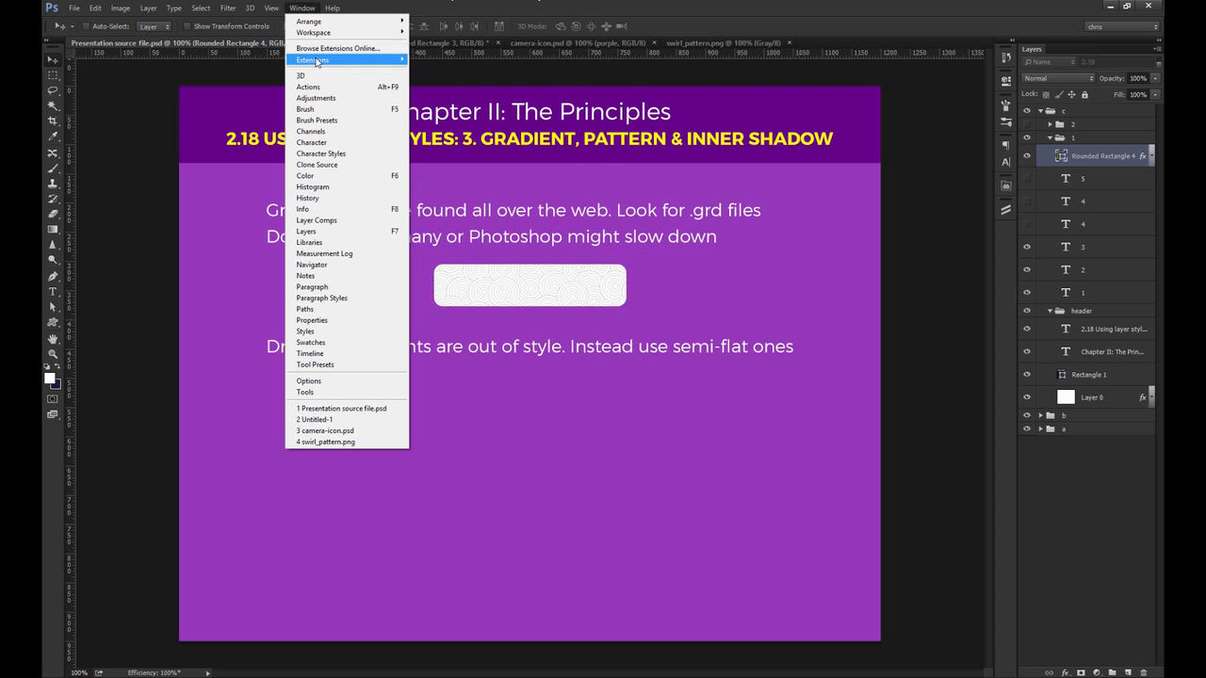
{"action": "mouse_move", "coordinate": [316, 62]}
{"action": "left_click", "coordinate": [235, 95]}
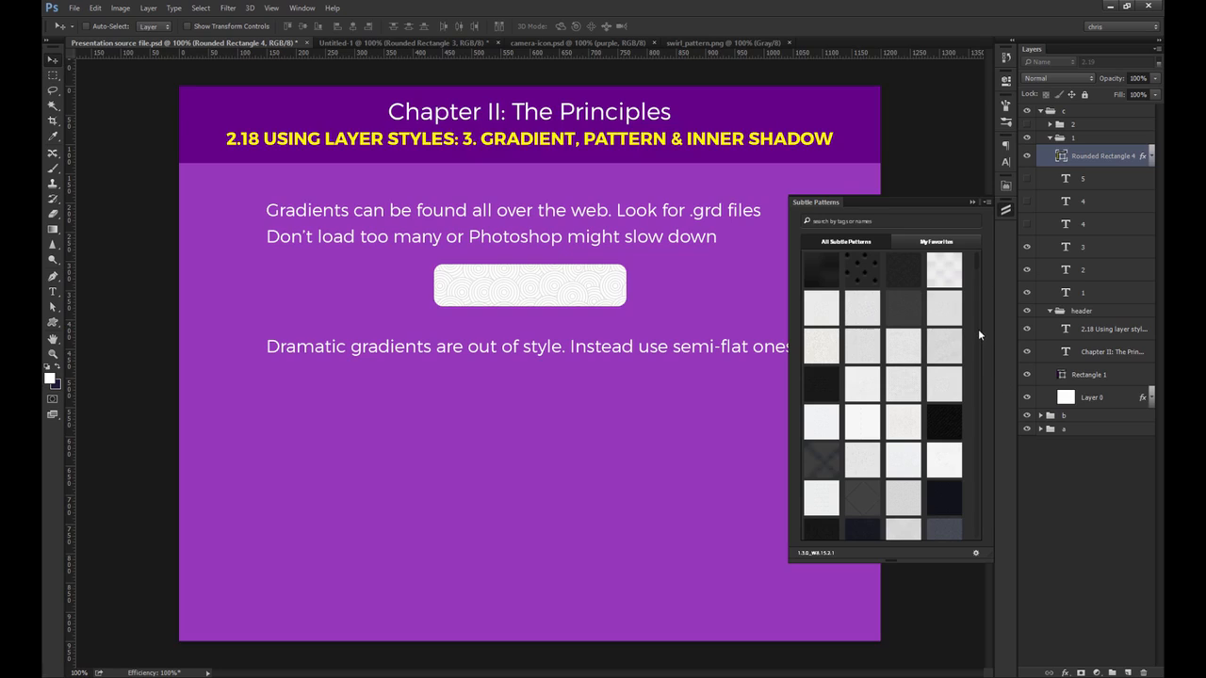
{"action": "left_click", "coordinate": [910, 272]}
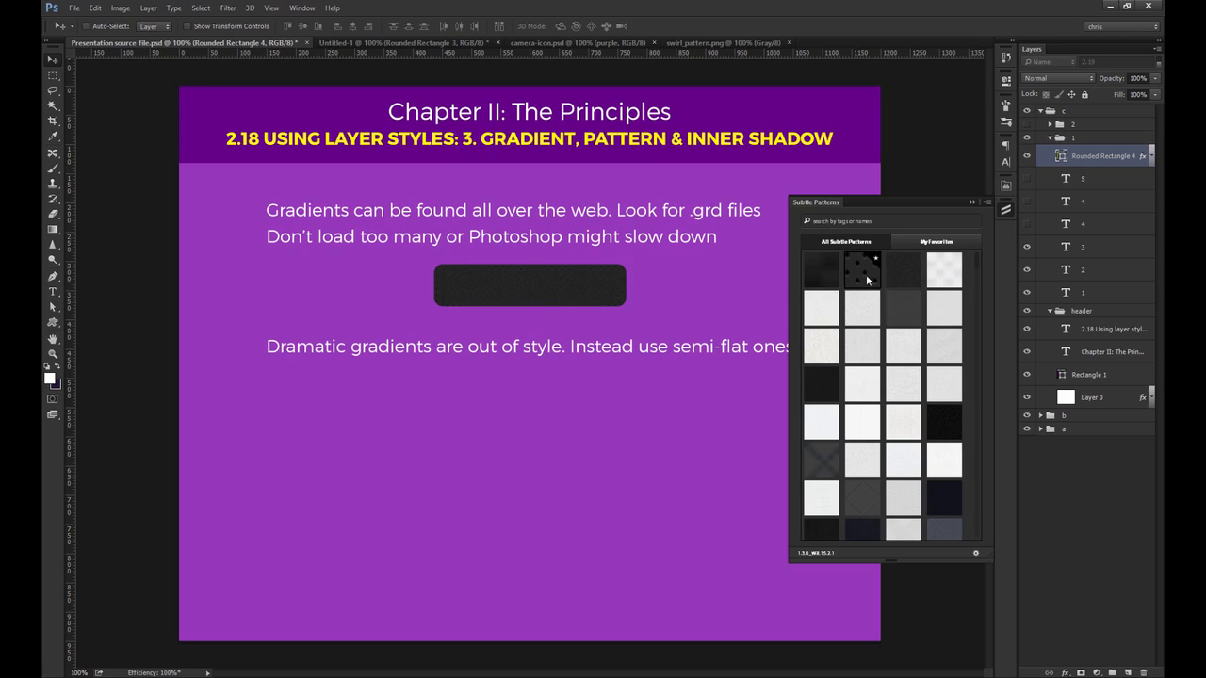
{"action": "left_click", "coordinate": [822, 272]}
{"action": "left_click", "coordinate": [828, 314]}
Step: Try further Subtle Patterns textures on the button at close range, ending with a light gray argyle pattern
{"action": "left_click_drag", "start_coordinate": [541, 277], "coordinate": [585, 304]}
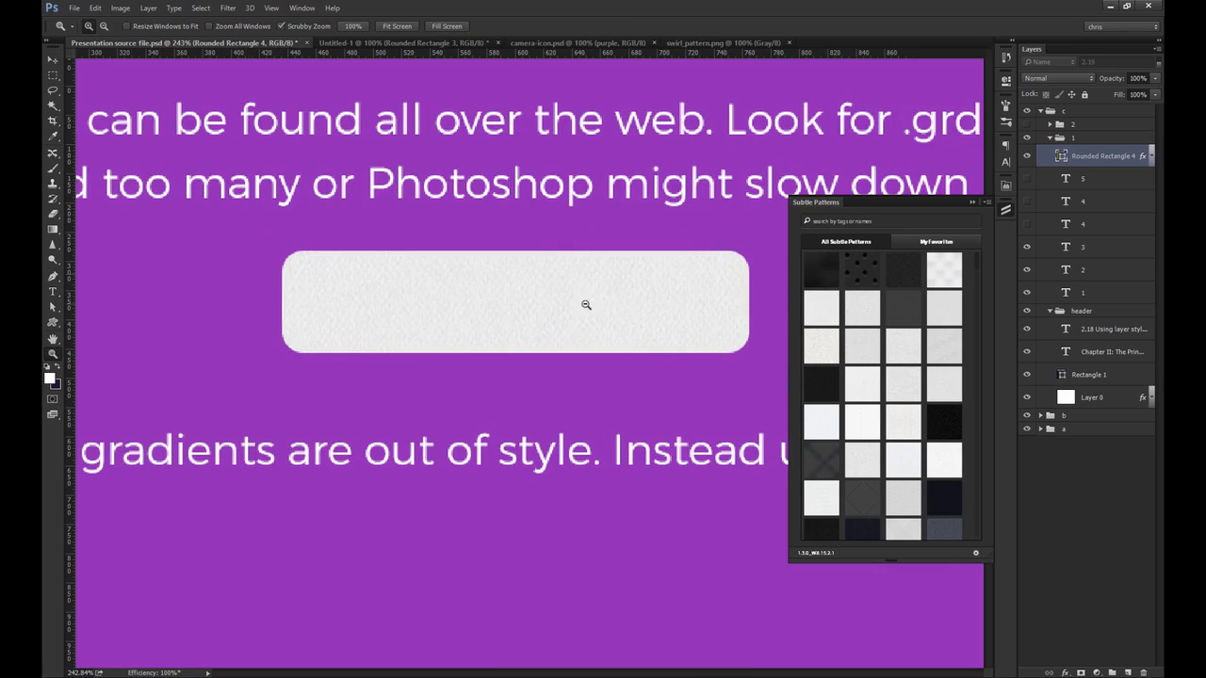
{"action": "left_click", "coordinate": [871, 273]}
{"action": "left_click", "coordinate": [863, 311]}
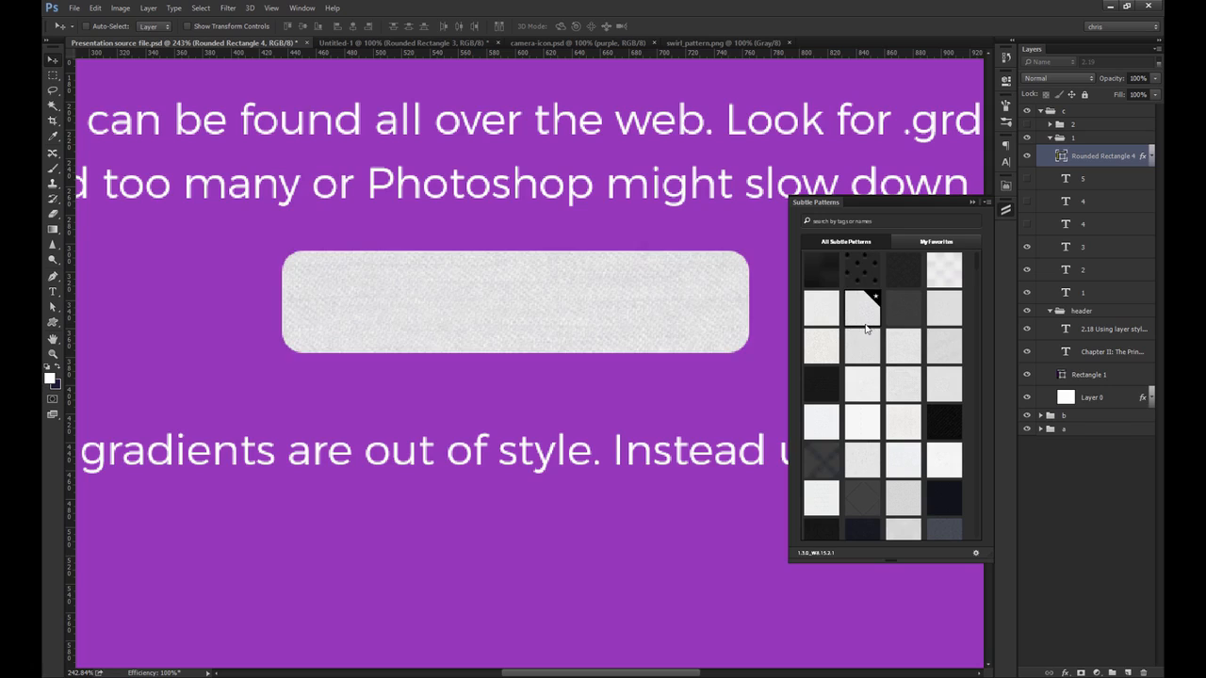
{"action": "left_click", "coordinate": [862, 347]}
{"action": "left_click", "coordinate": [859, 400]}
{"action": "left_click", "coordinate": [856, 419]}
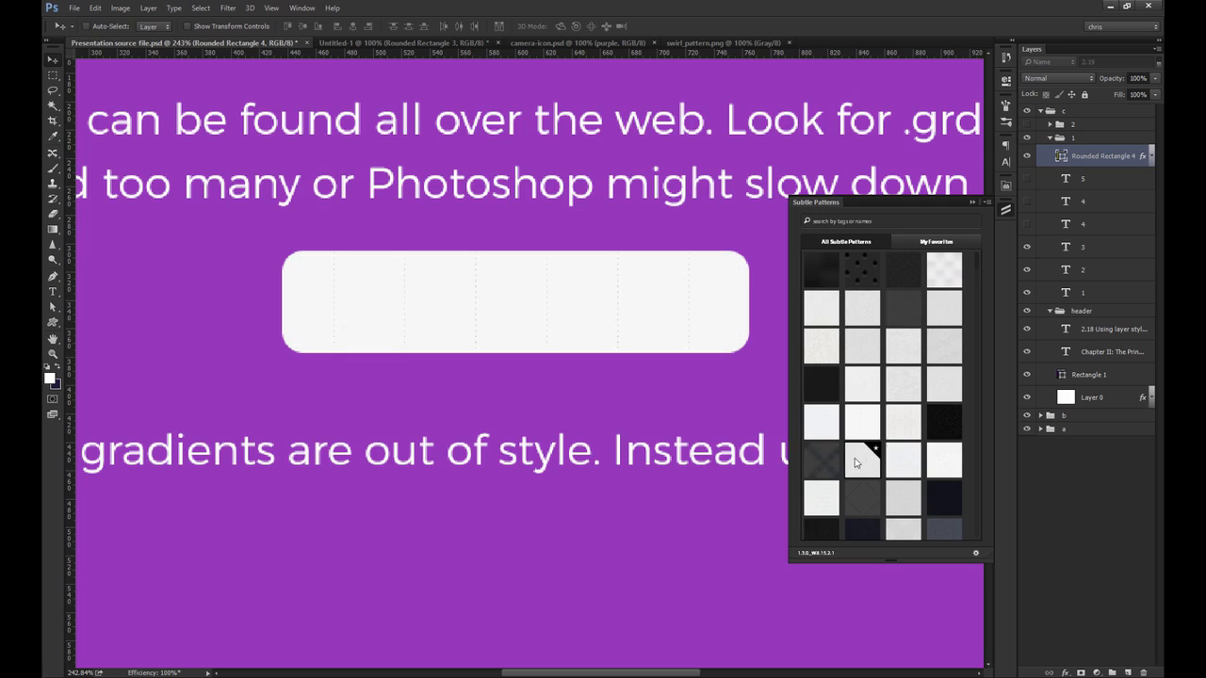
{"action": "left_click", "coordinate": [855, 458]}
{"action": "left_click", "coordinate": [849, 507]}
{"action": "left_click", "coordinate": [900, 526]}
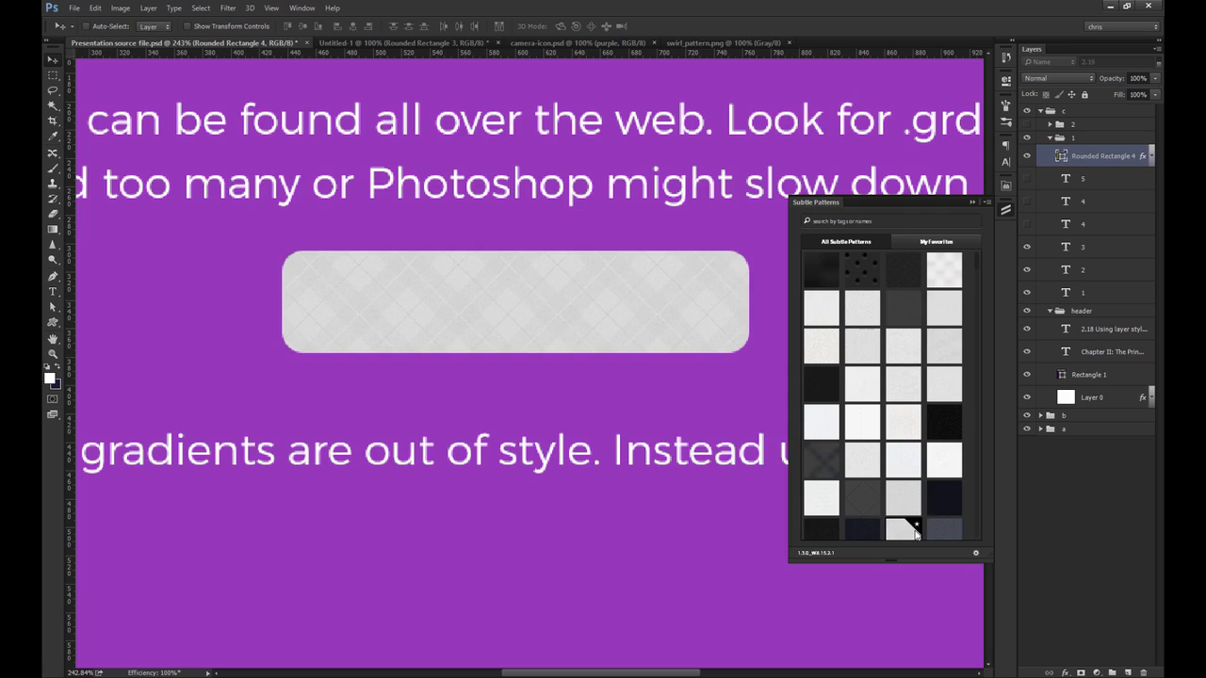
Step: Try a red Color Overlay at 41% opacity with the Color Burn blend mode over the button's pattern
{"action": "left_click", "coordinate": [1066, 673]}
{"action": "left_click", "coordinate": [1096, 609]}
{"action": "left_click_drag", "start_coordinate": [940, 312], "coordinate": [907, 312]}
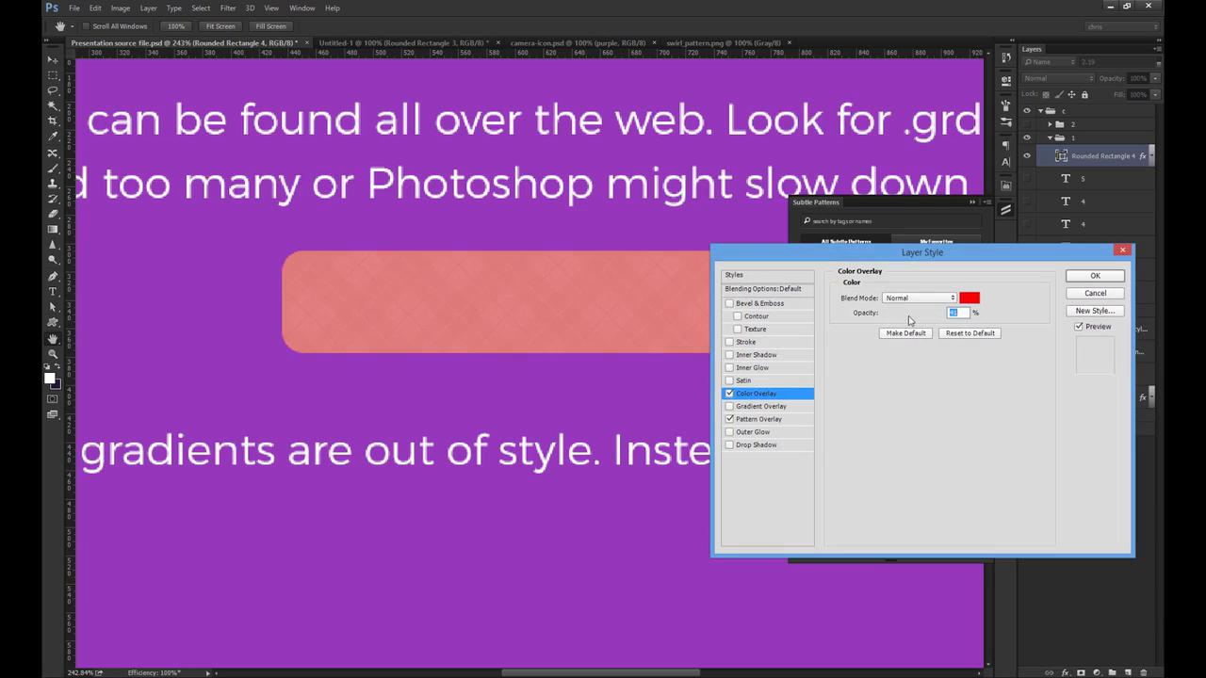
{"action": "scroll", "coordinate": [913, 304], "scroll_direction": "down", "scroll_amount": 1}
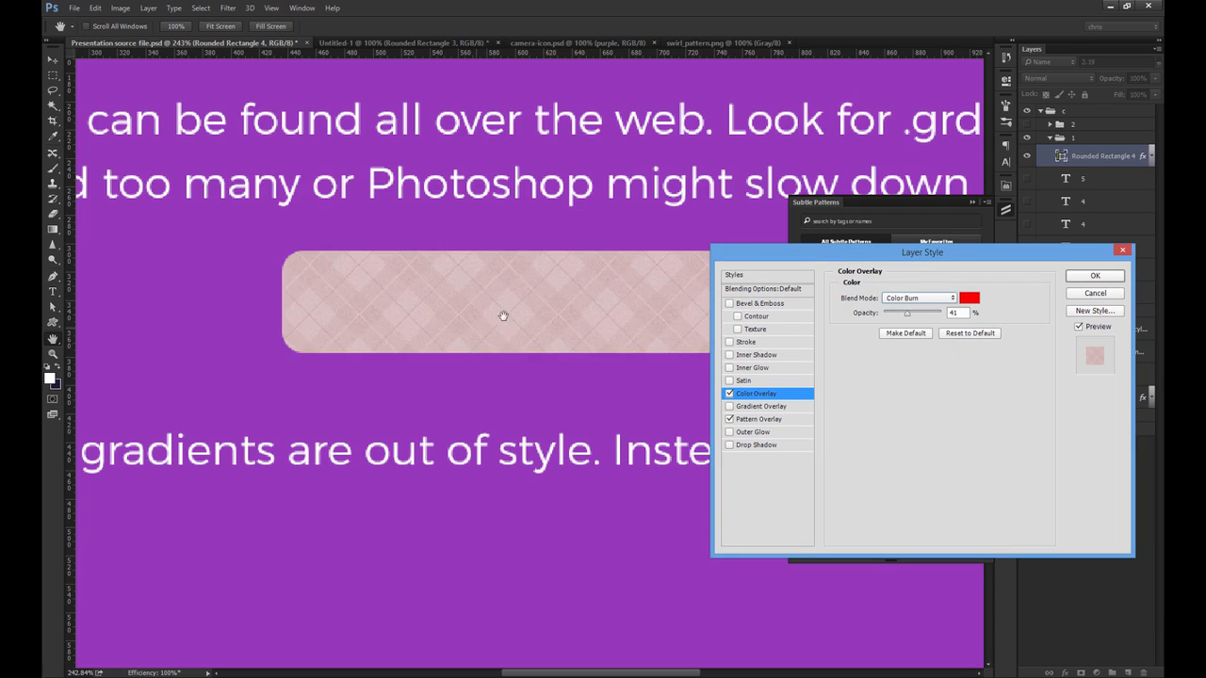
{"action": "left_click", "coordinate": [1095, 293]}
{"action": "key", "text": "ctrl+1"}
Step: Clear the layer style from Rounded Rectangle 4 and collapse the Subtle Patterns extension
{"action": "right_click", "coordinate": [1098, 156]}
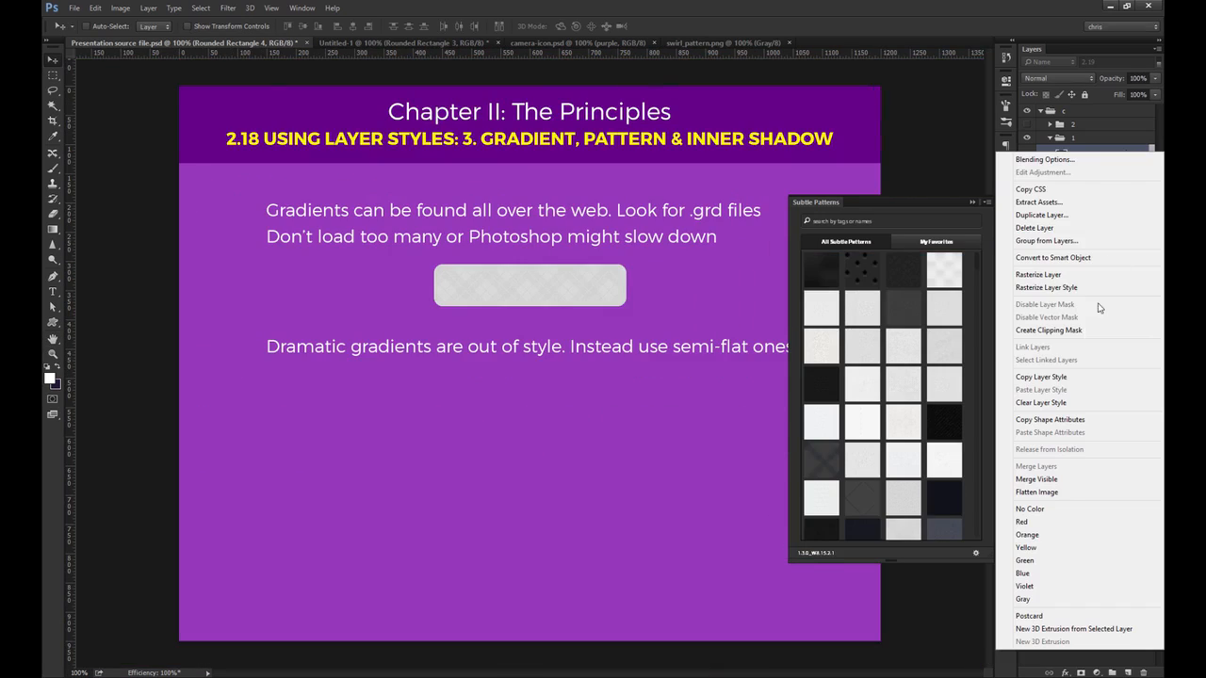
{"action": "left_click", "coordinate": [1040, 402]}
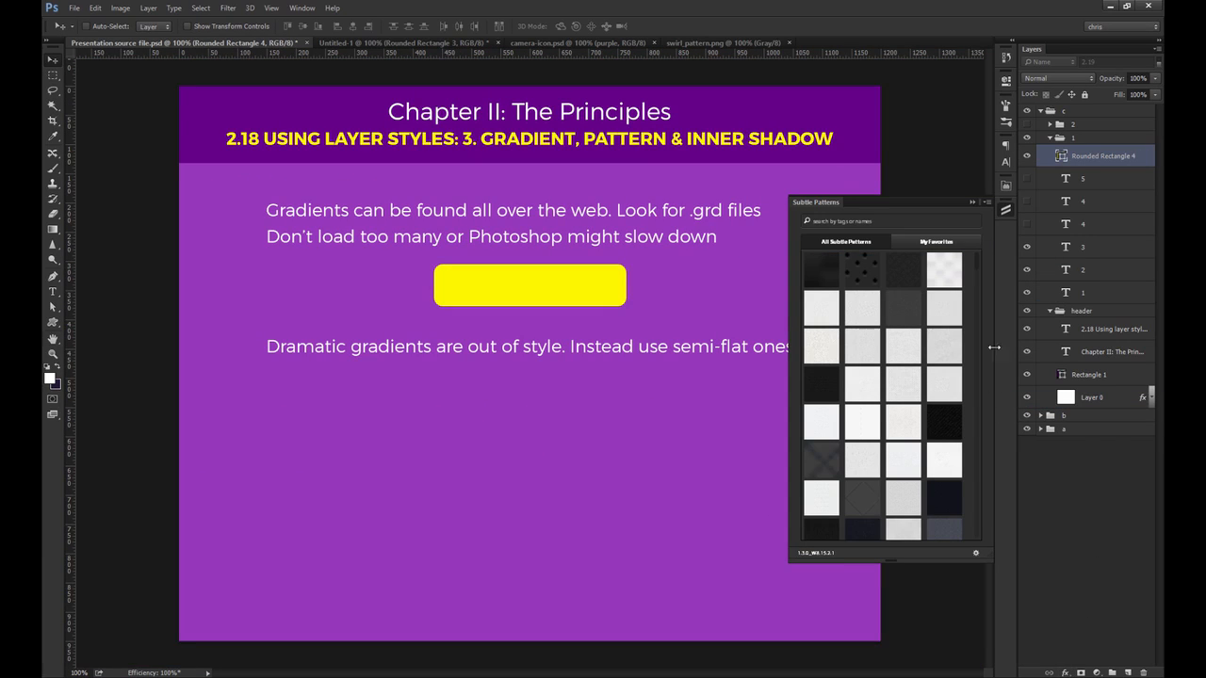
{"action": "left_click", "coordinate": [1008, 211]}
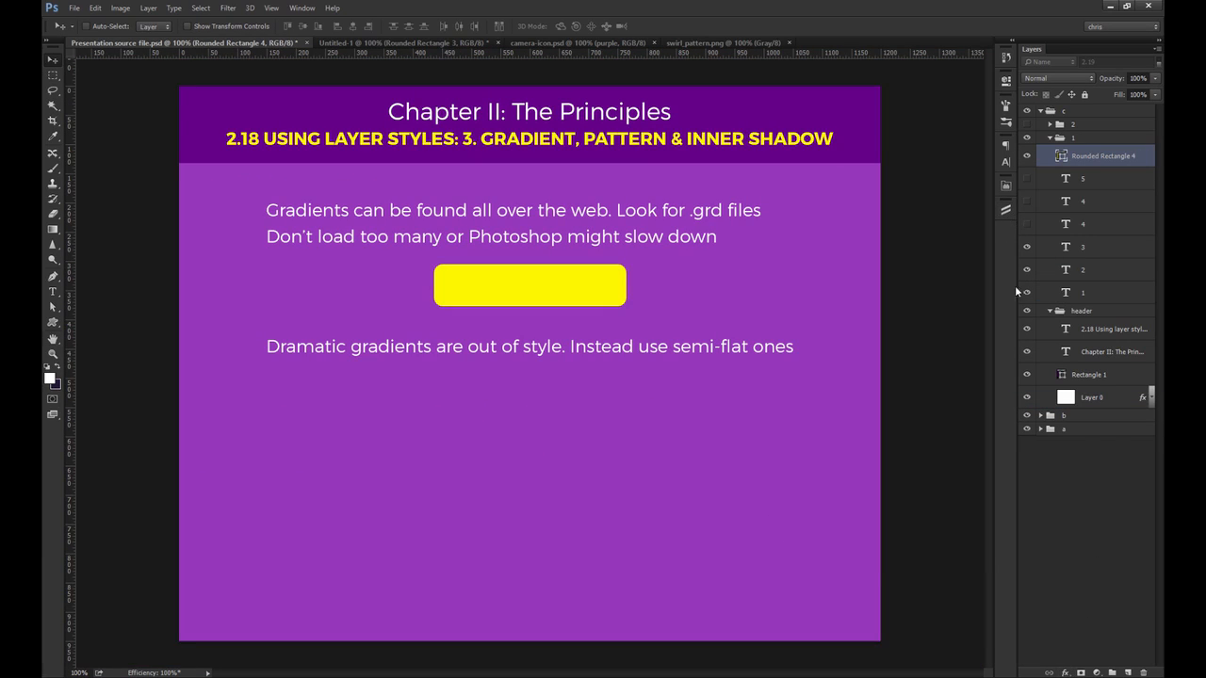
Step: Add an Inner Shadow to Rounded Rectangle 4 without global light, with angle 90°, distance 1 px and size 2 px
{"action": "left_click", "coordinate": [1064, 672]}
{"action": "left_click", "coordinate": [1108, 572]}
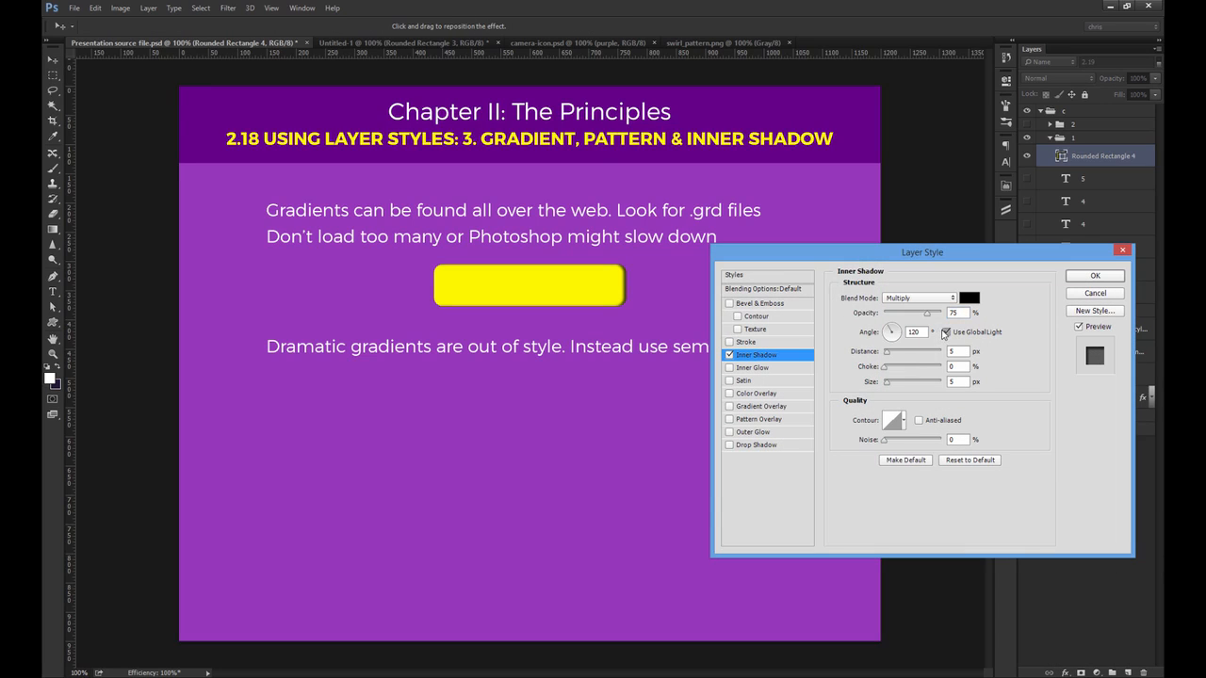
{"action": "left_click", "coordinate": [946, 333]}
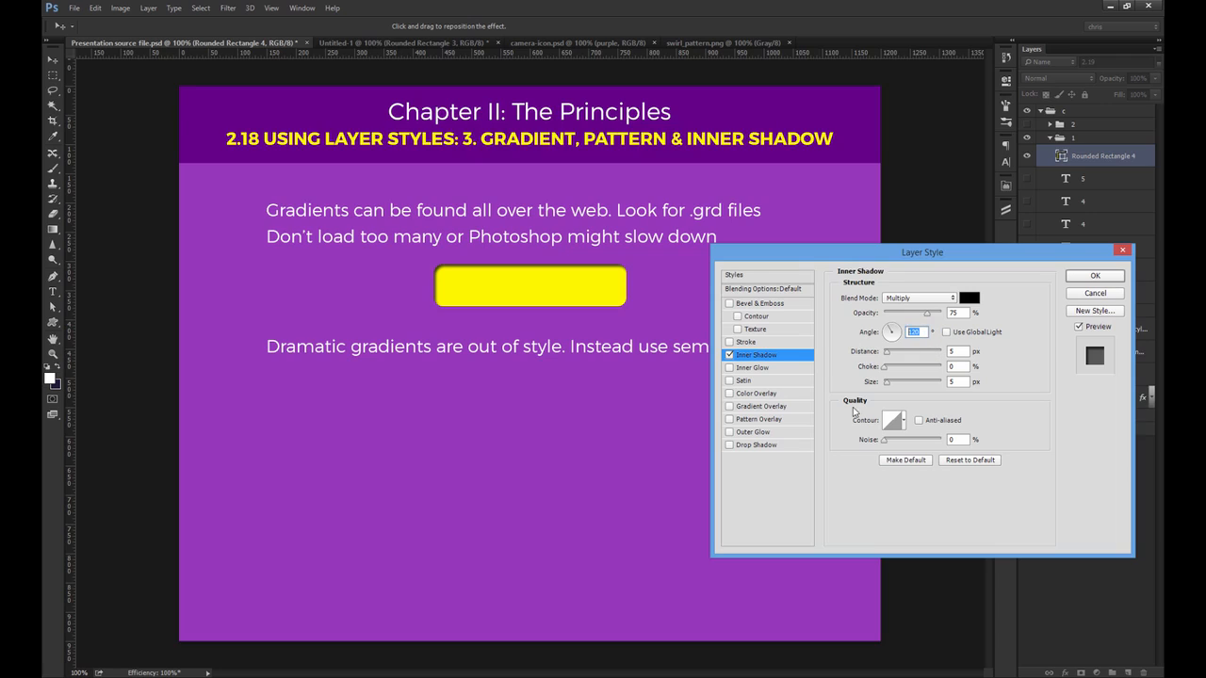
{"action": "type", "text": "90"}
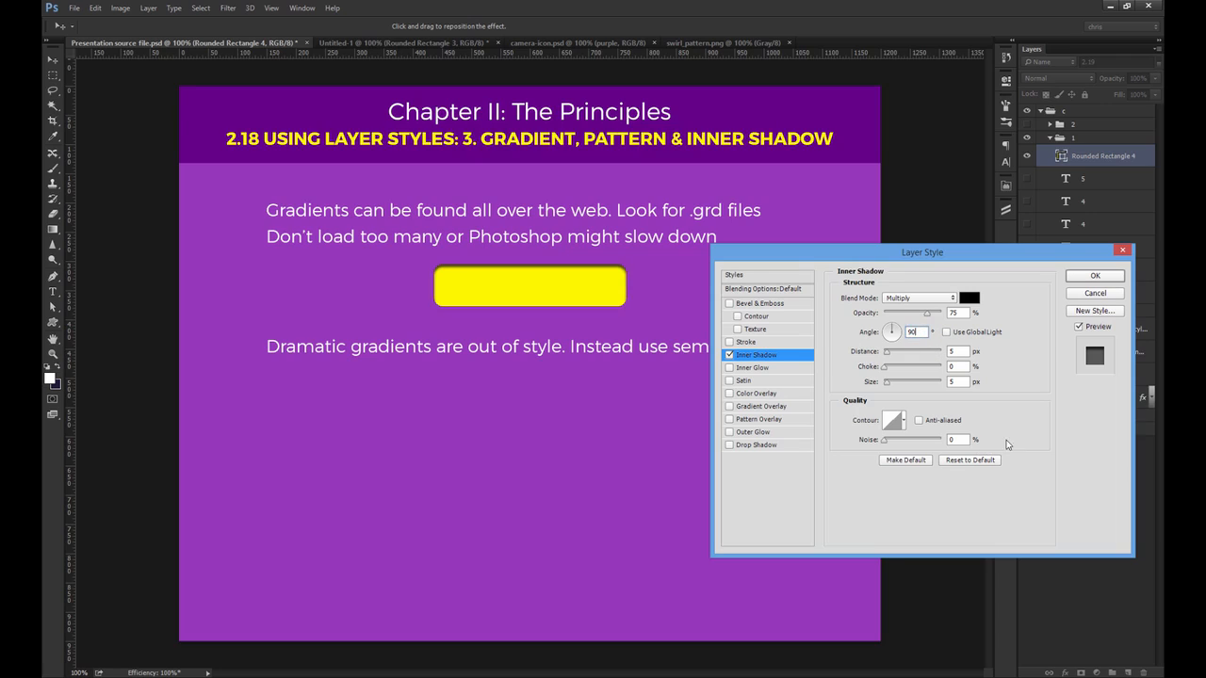
{"action": "double_click", "coordinate": [955, 353]}
{"action": "type", "text": "1"}
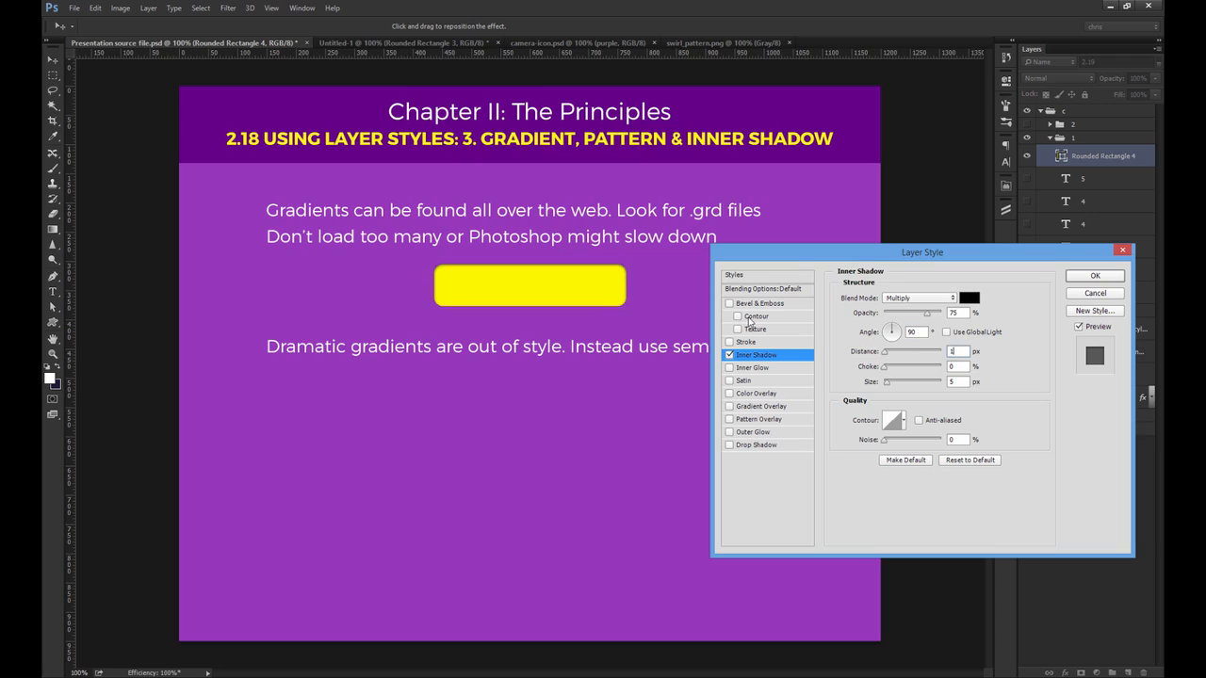
{"action": "double_click", "coordinate": [949, 382]}
{"action": "type", "text": "2"}
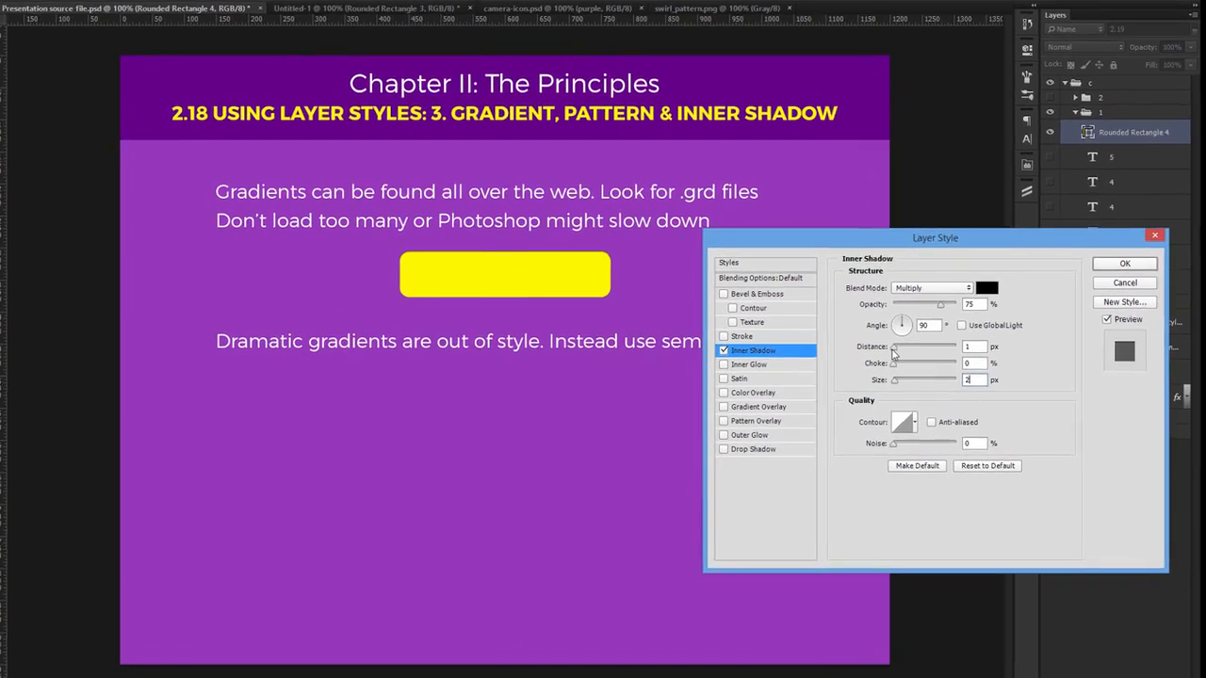
Step: Set the inner shadow's distance to 4 px and its opacity to 72%
{"action": "left_click_drag", "start_coordinate": [884, 353], "coordinate": [887, 353]}
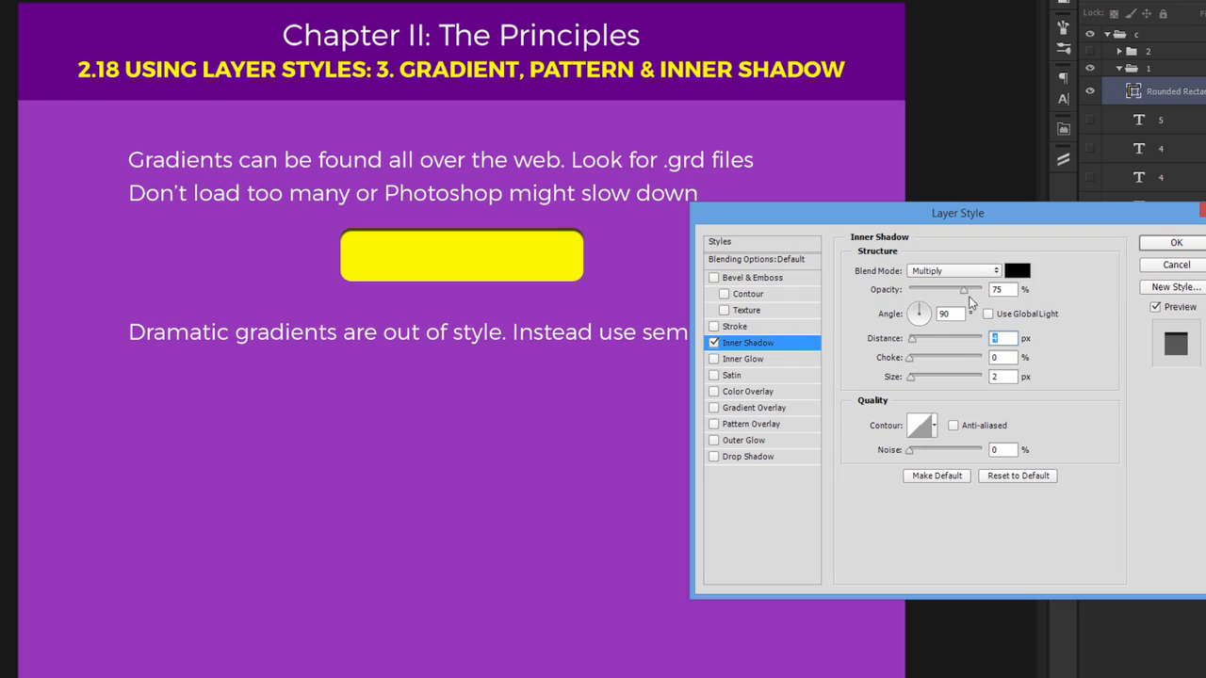
{"action": "mouse_move", "coordinate": [969, 296]}
{"action": "left_mouse_down"}
{"action": "mouse_move", "coordinate": [943, 292]}
{"action": "mouse_move", "coordinate": [961, 296]}
{"action": "left_mouse_up"}
{"action": "left_click", "coordinate": [973, 272]}
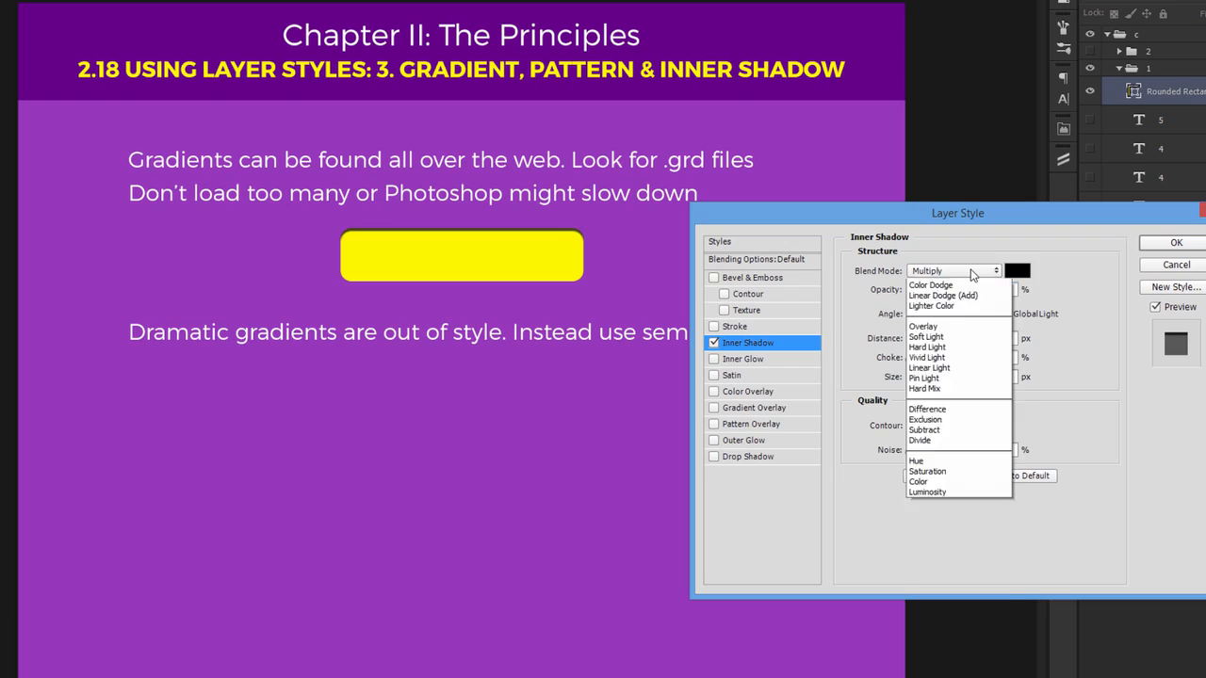
{"action": "left_click", "coordinate": [972, 272]}
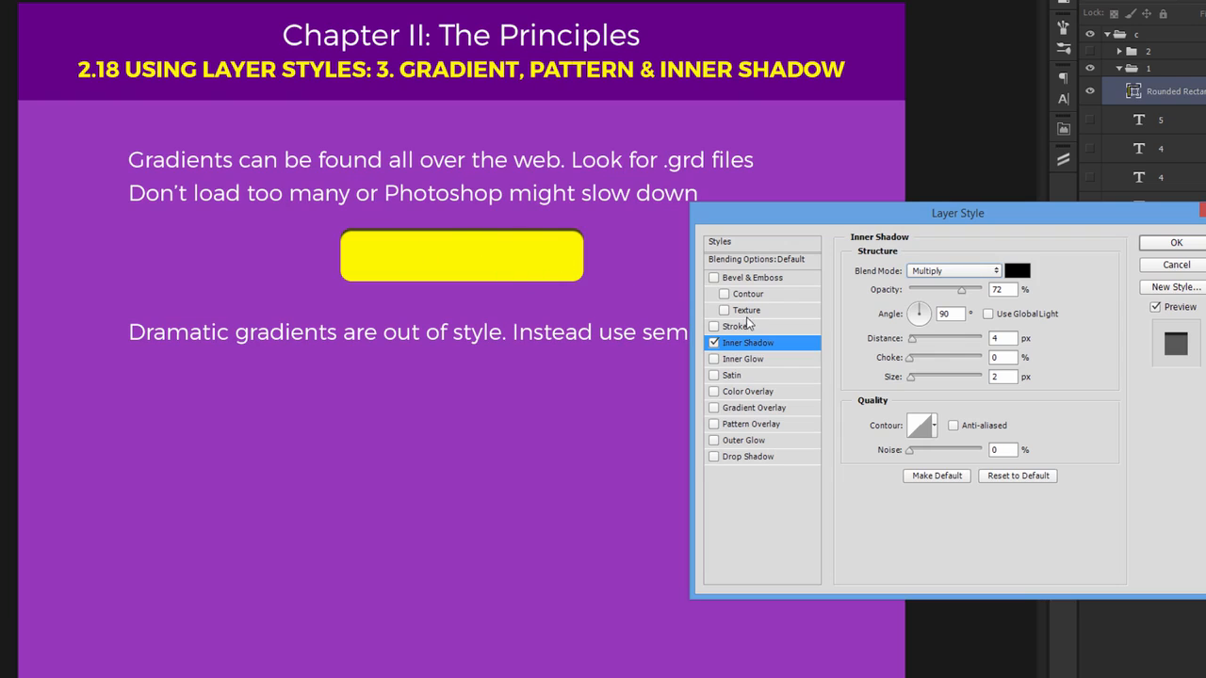
Step: Add a 3 px inside Stroke in dark purple #6f0f8b to the button and apply the layer style
{"action": "left_click", "coordinate": [740, 326]}
{"action": "left_click", "coordinate": [931, 290]}
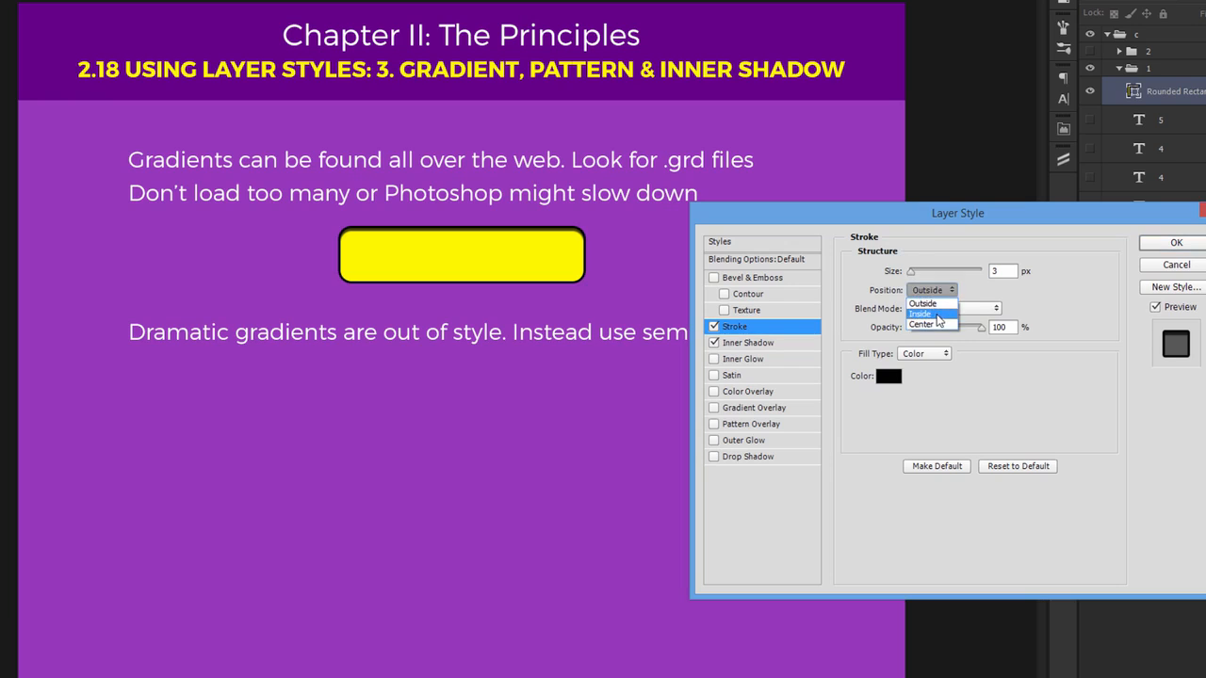
{"action": "left_click", "coordinate": [938, 322]}
{"action": "left_click", "coordinate": [895, 379]}
{"action": "left_click", "coordinate": [575, 239]}
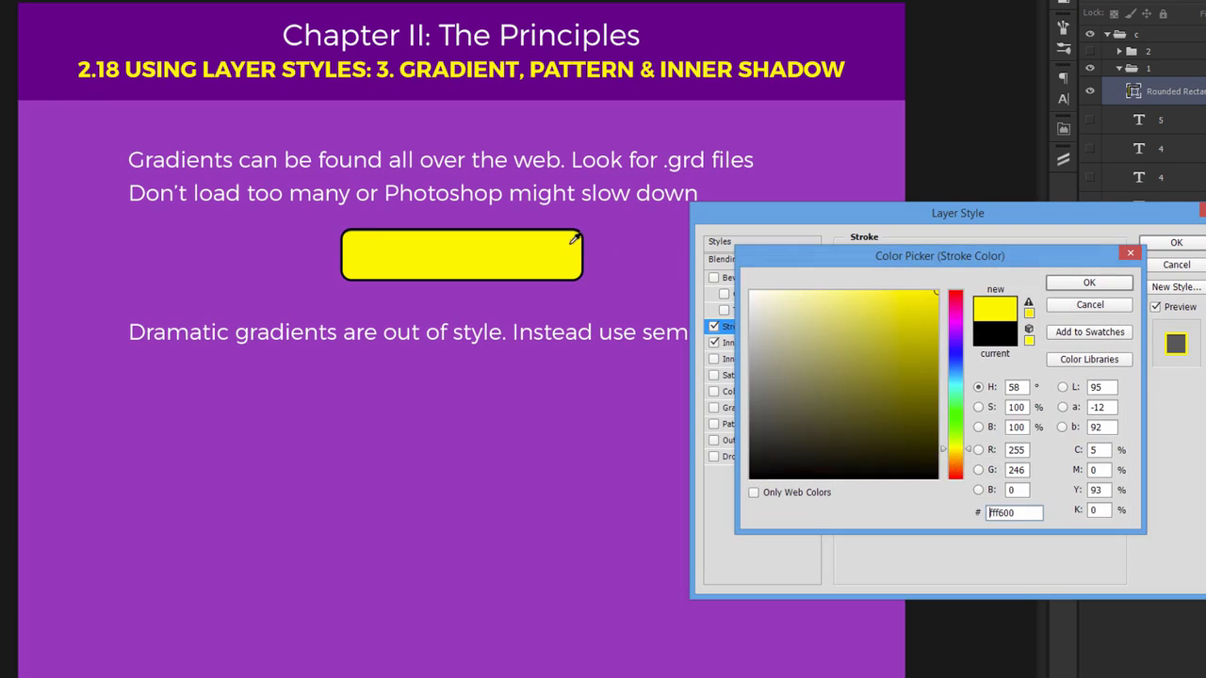
{"action": "left_click", "coordinate": [624, 254]}
{"action": "left_click", "coordinate": [899, 355]}
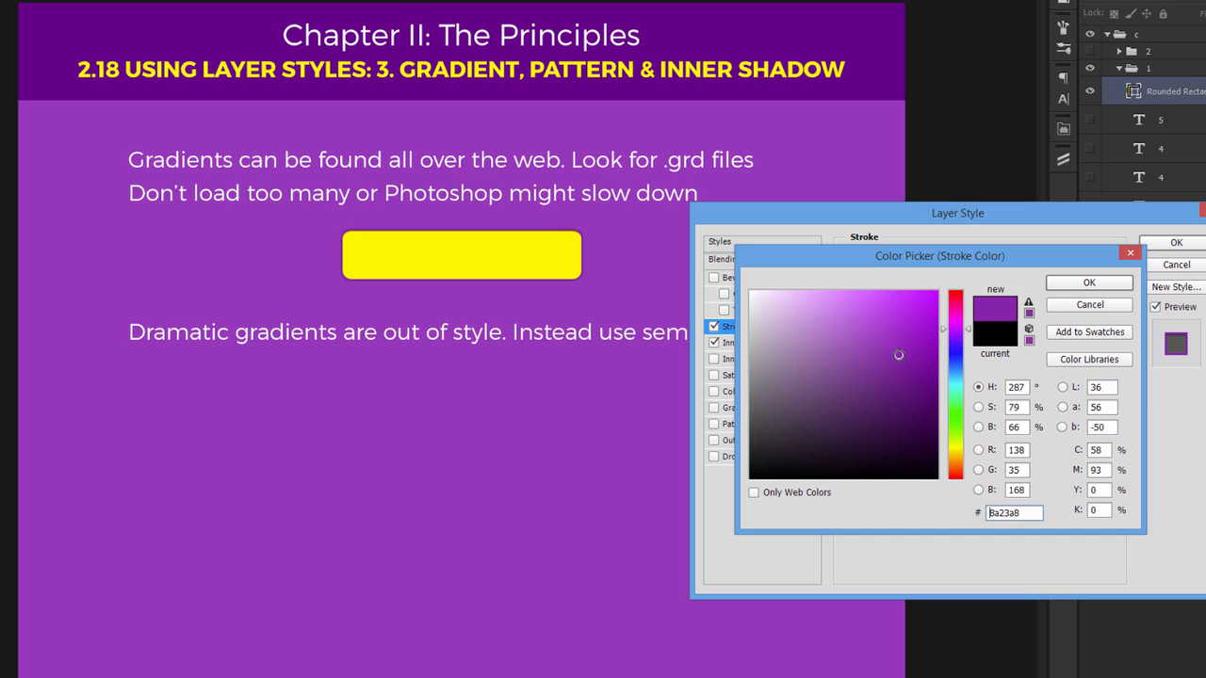
{"action": "left_click_drag", "start_coordinate": [899, 355], "coordinate": [918, 376]}
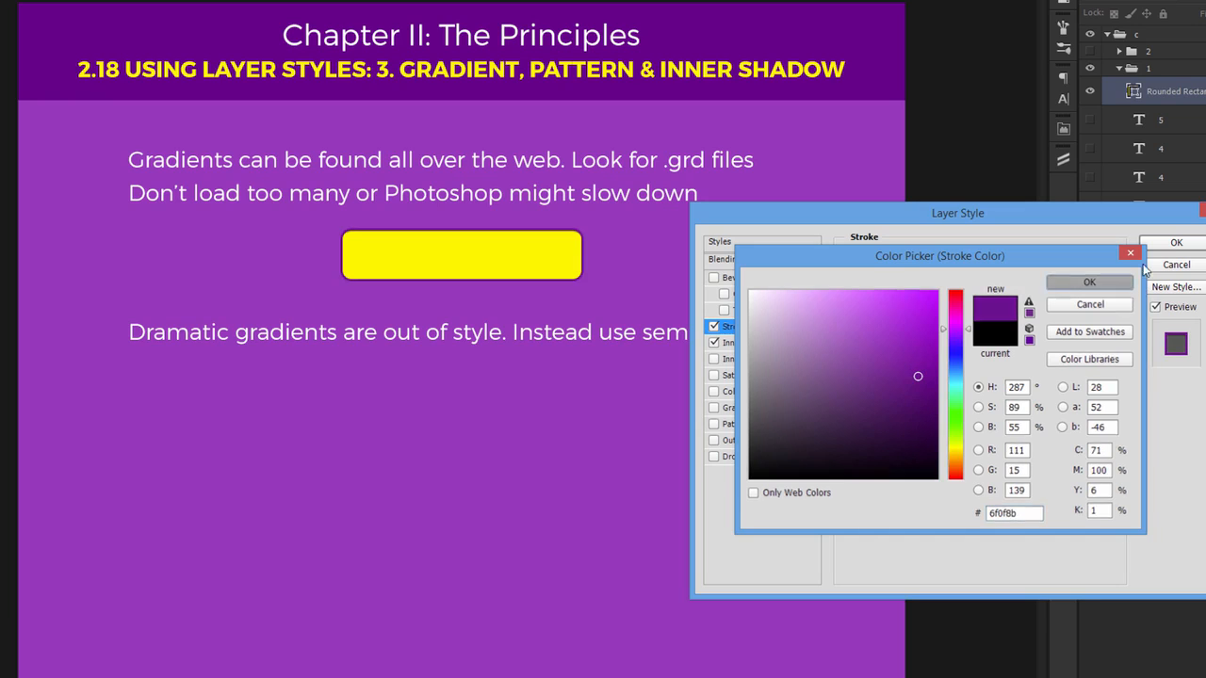
{"action": "key", "text": "Return"}
{"action": "left_click", "coordinate": [1176, 242]}
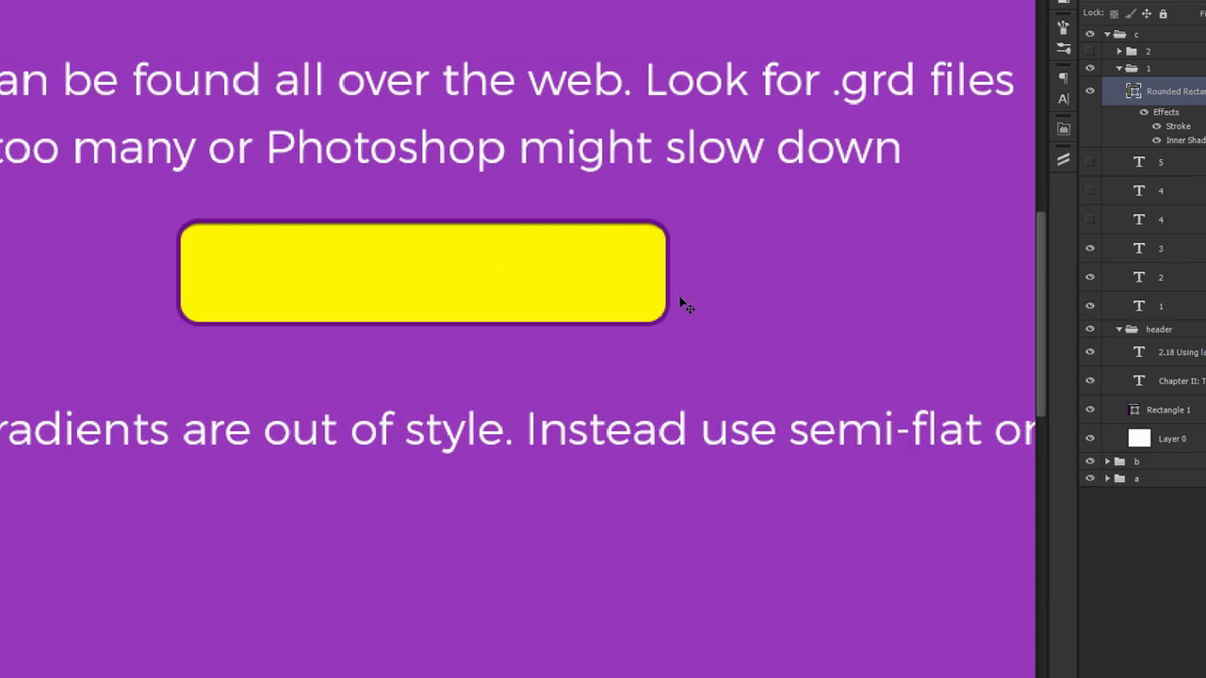
Step: Add a Satin effect to the button with Invert off, angle 0°, distance 10 px, size 40 px and opacity 35%
{"action": "double_click", "coordinate": [1179, 127]}
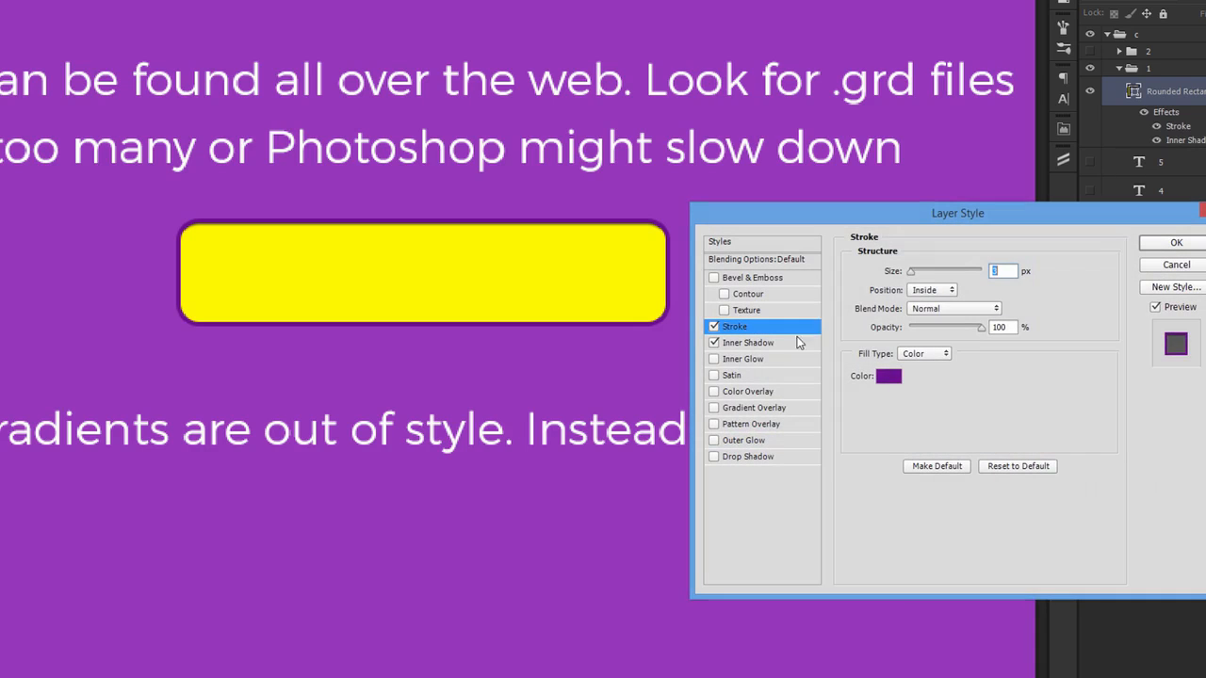
{"action": "left_click", "coordinate": [772, 375]}
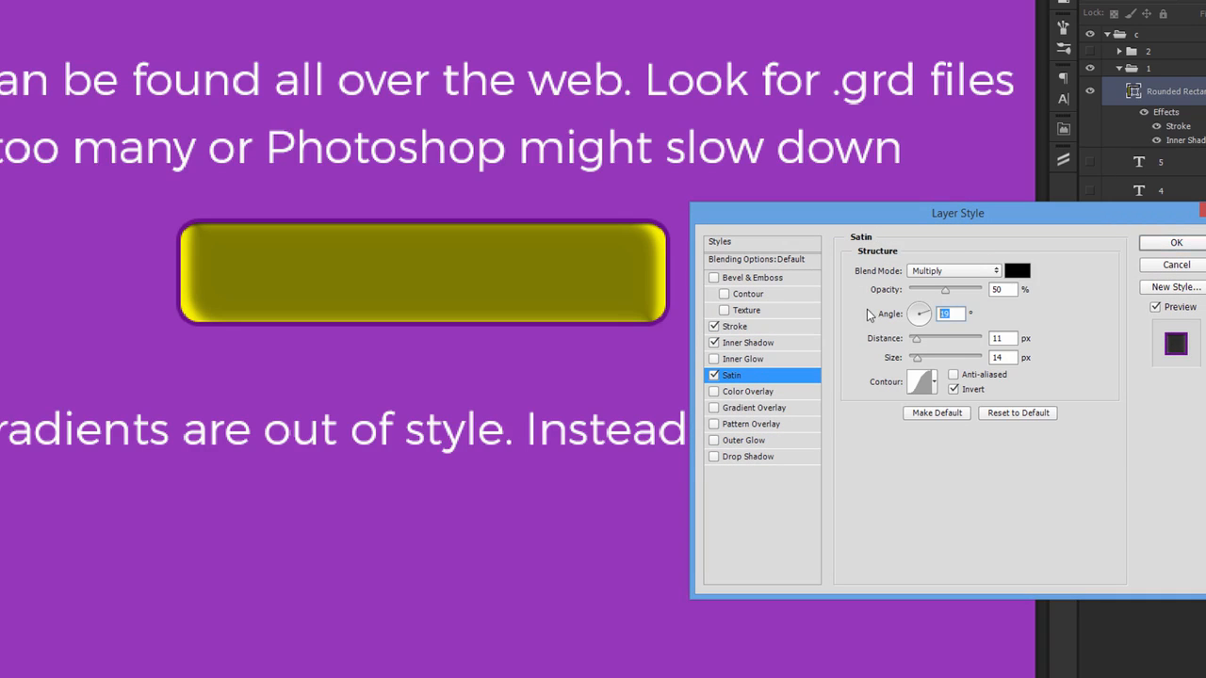
{"action": "type", "text": "0"}
{"action": "left_click", "coordinate": [953, 389]}
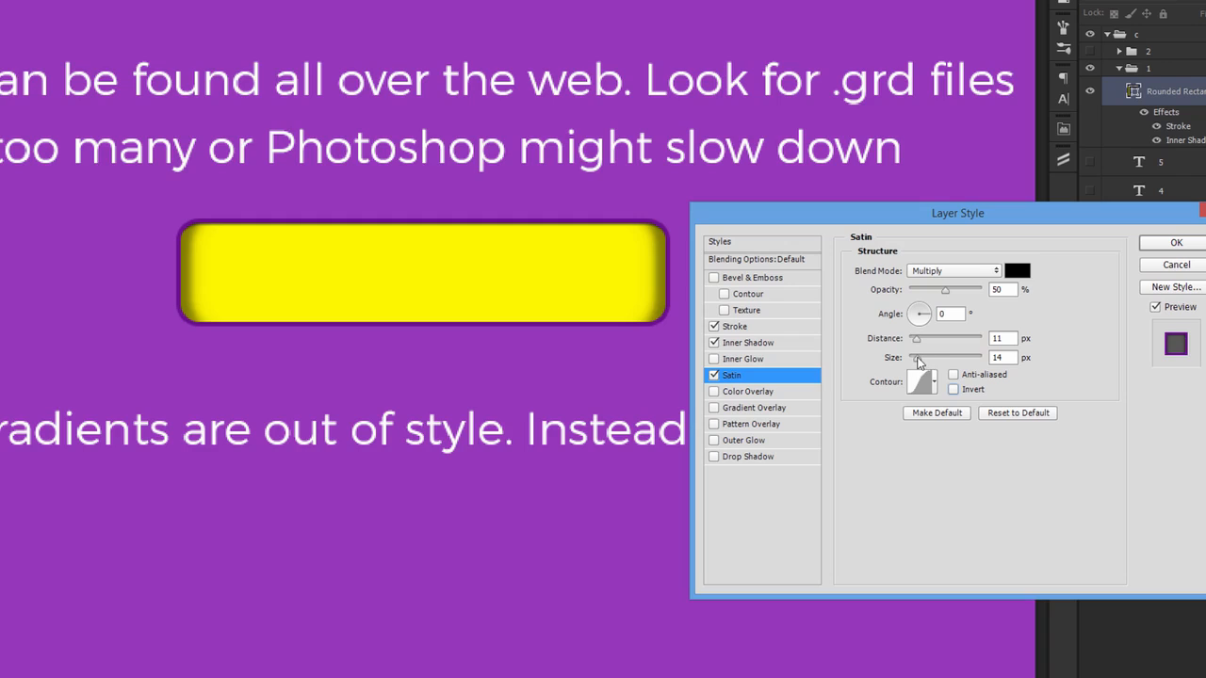
{"action": "left_click_drag", "start_coordinate": [920, 363], "coordinate": [928, 362]}
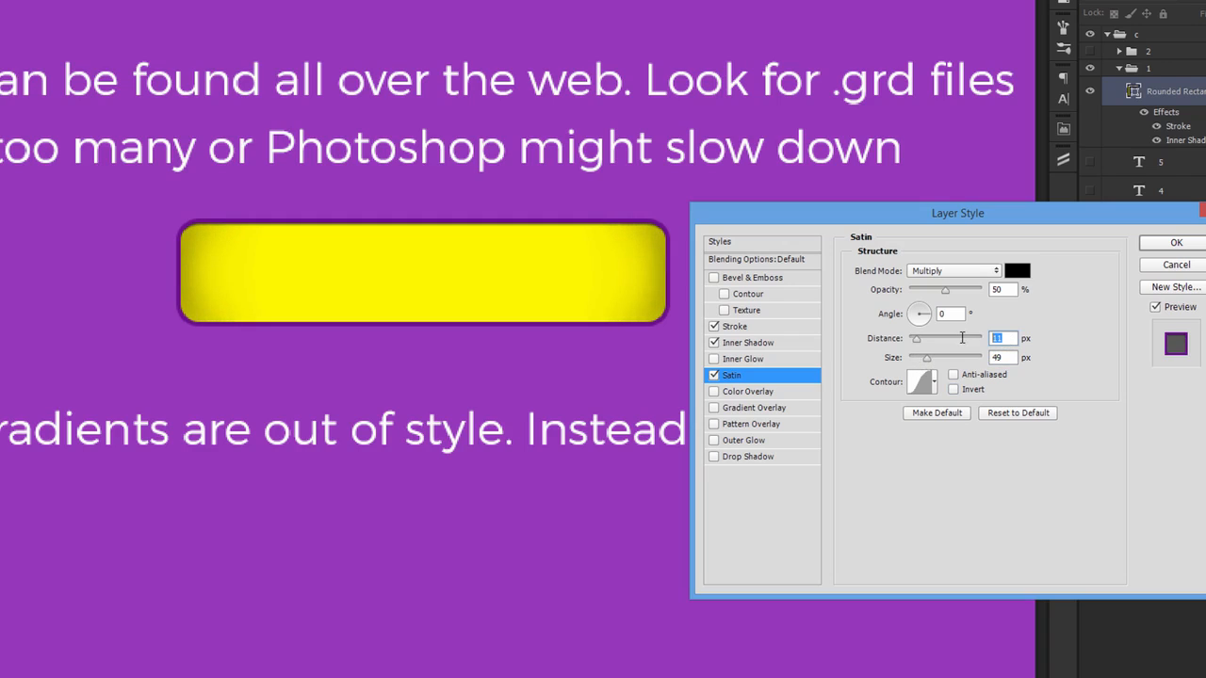
{"action": "type", "text": "10"}
{"action": "key", "text": "Tab"}
{"action": "type", "text": "40"}
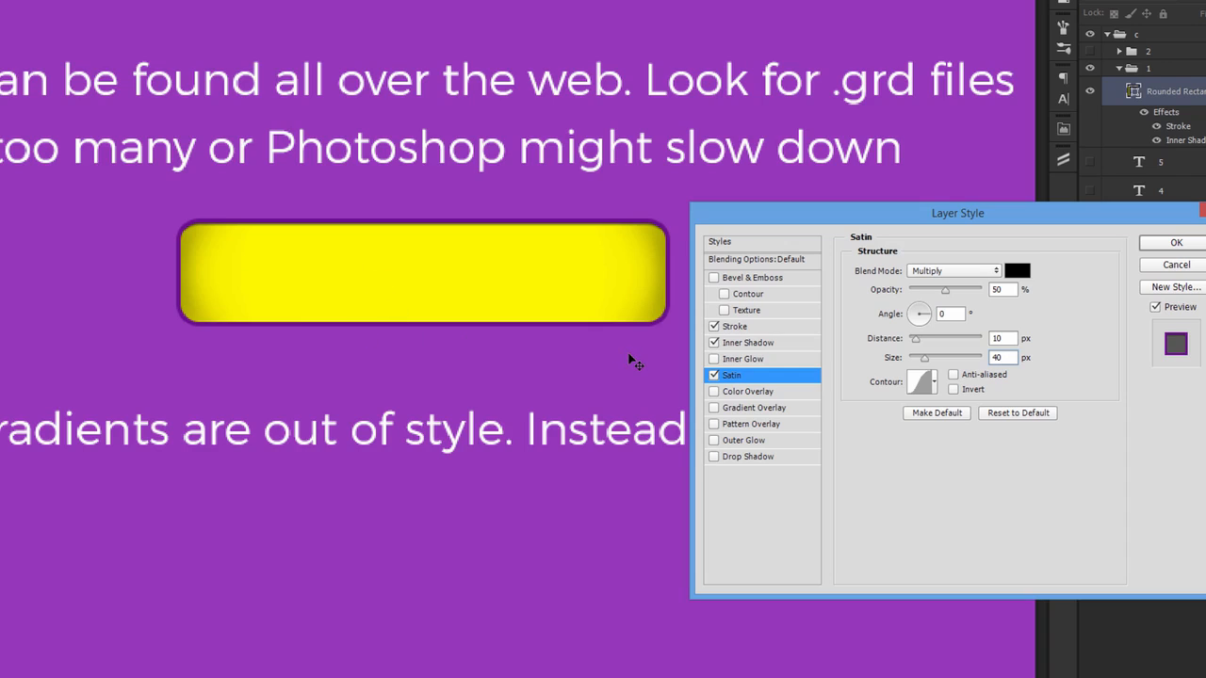
{"action": "left_click_drag", "start_coordinate": [947, 292], "coordinate": [938, 299]}
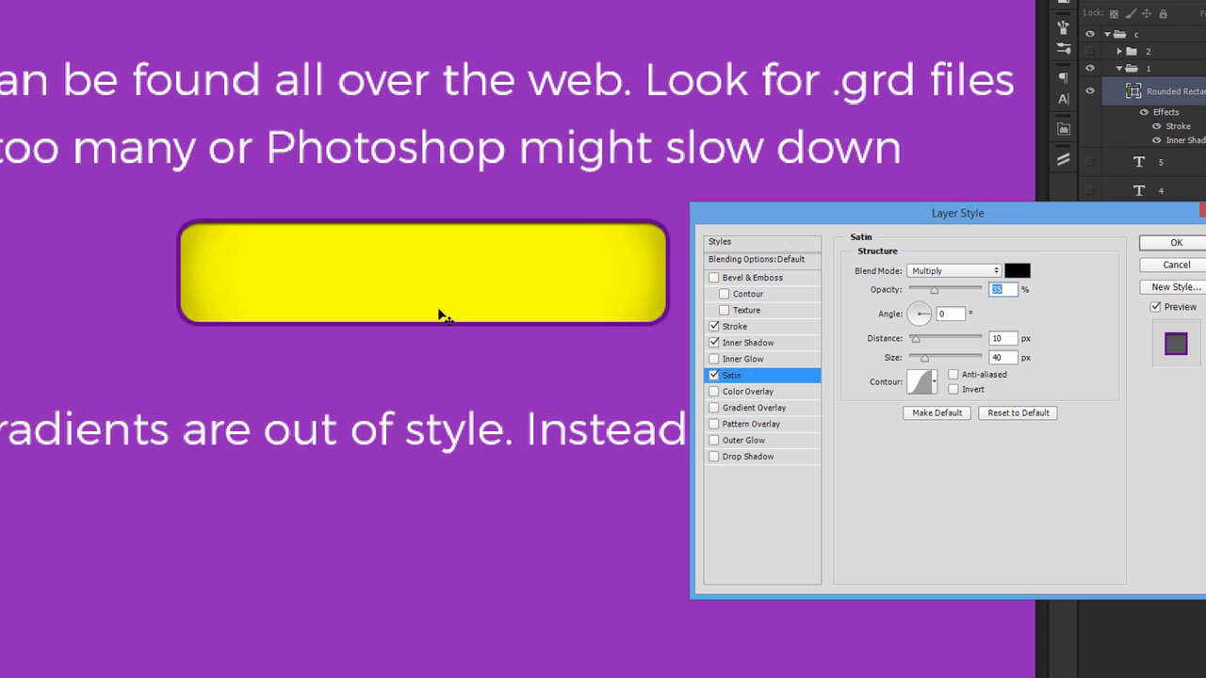
Step: Change the button's stroke color to the lighter purple #8c18ad, set its size to 2 px and apply the style
{"action": "left_click", "coordinate": [780, 326]}
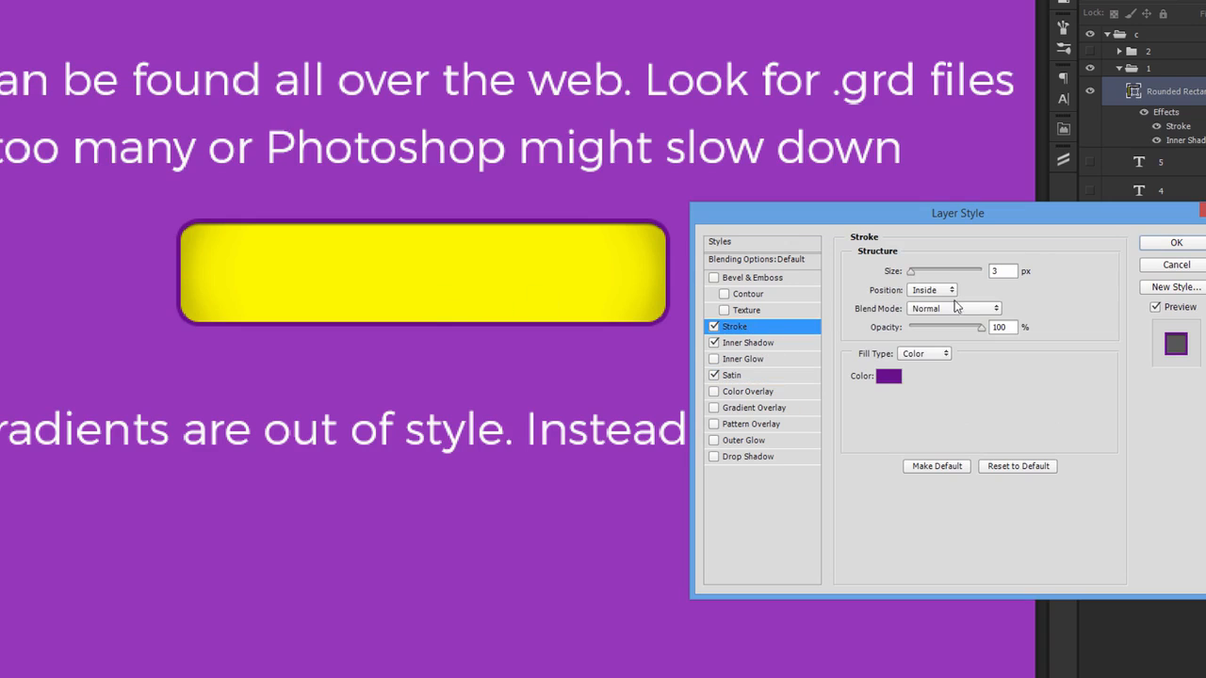
{"action": "left_click", "coordinate": [889, 379]}
{"action": "left_click", "coordinate": [912, 351]}
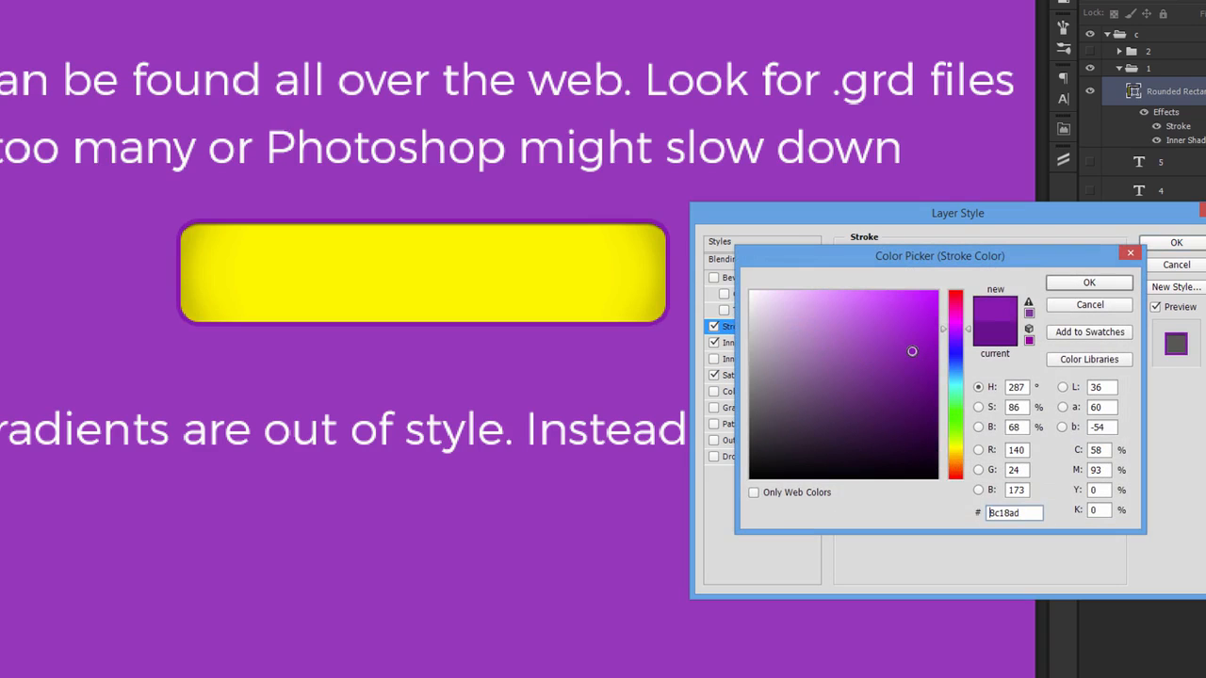
{"action": "left_click", "coordinate": [1089, 283]}
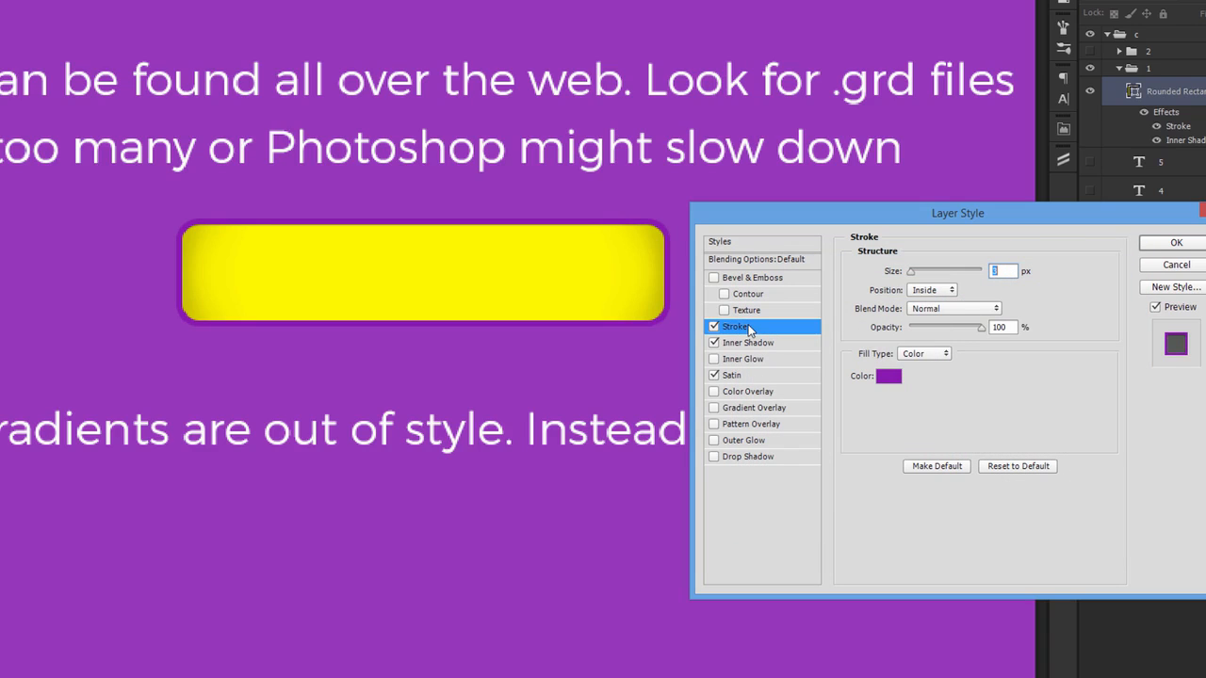
{"action": "key", "text": "Down"}
{"action": "key", "text": "Down"}
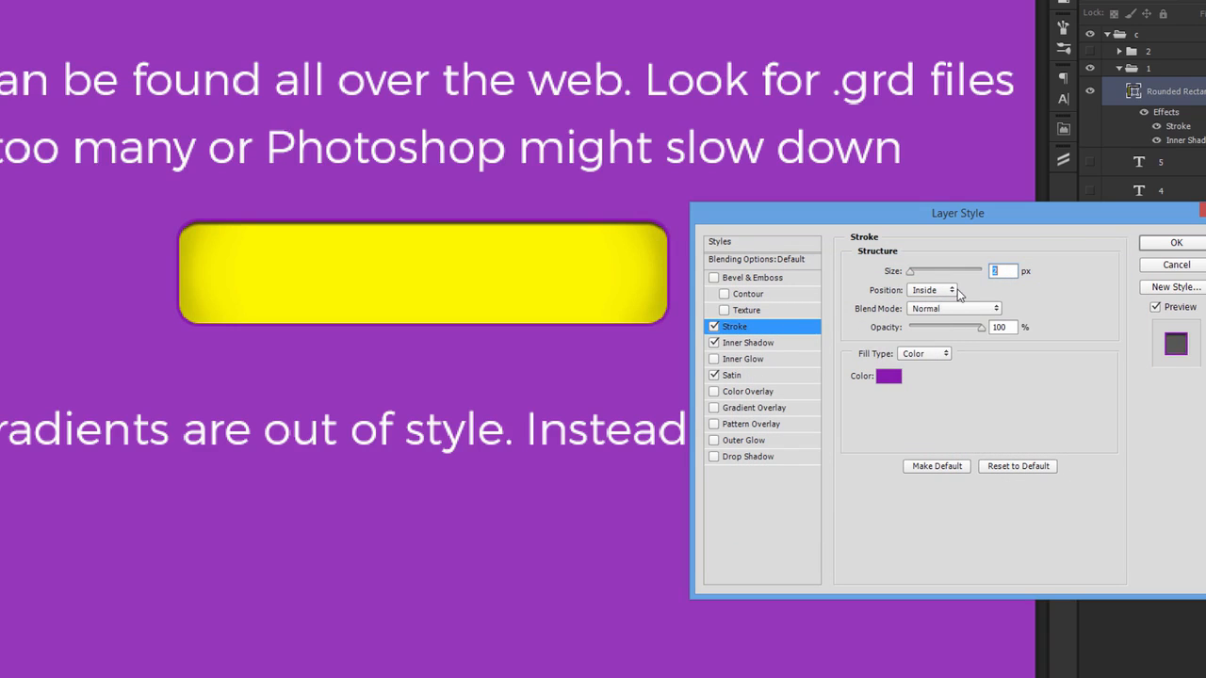
{"action": "left_click", "coordinate": [1165, 243]}
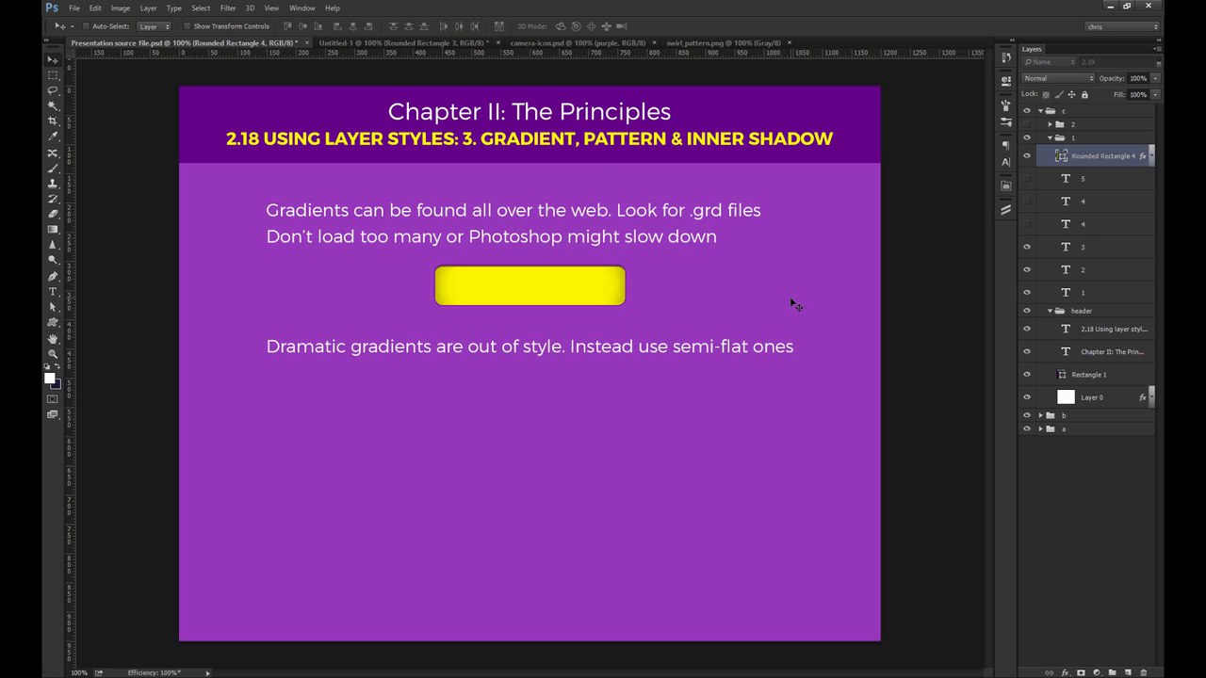
Step: Clear the layer style from Rounded Rectangle 4 and collapse the layer groups 1 and header
{"action": "right_click", "coordinate": [1107, 158]}
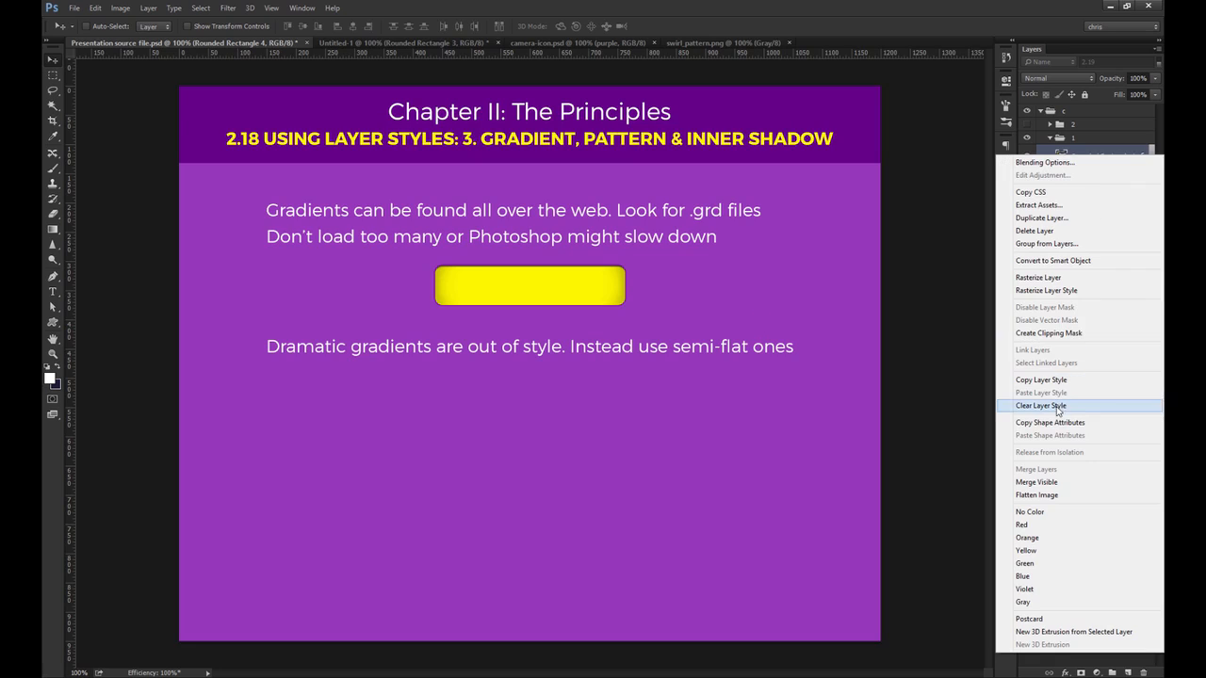
{"action": "left_click", "coordinate": [1060, 409]}
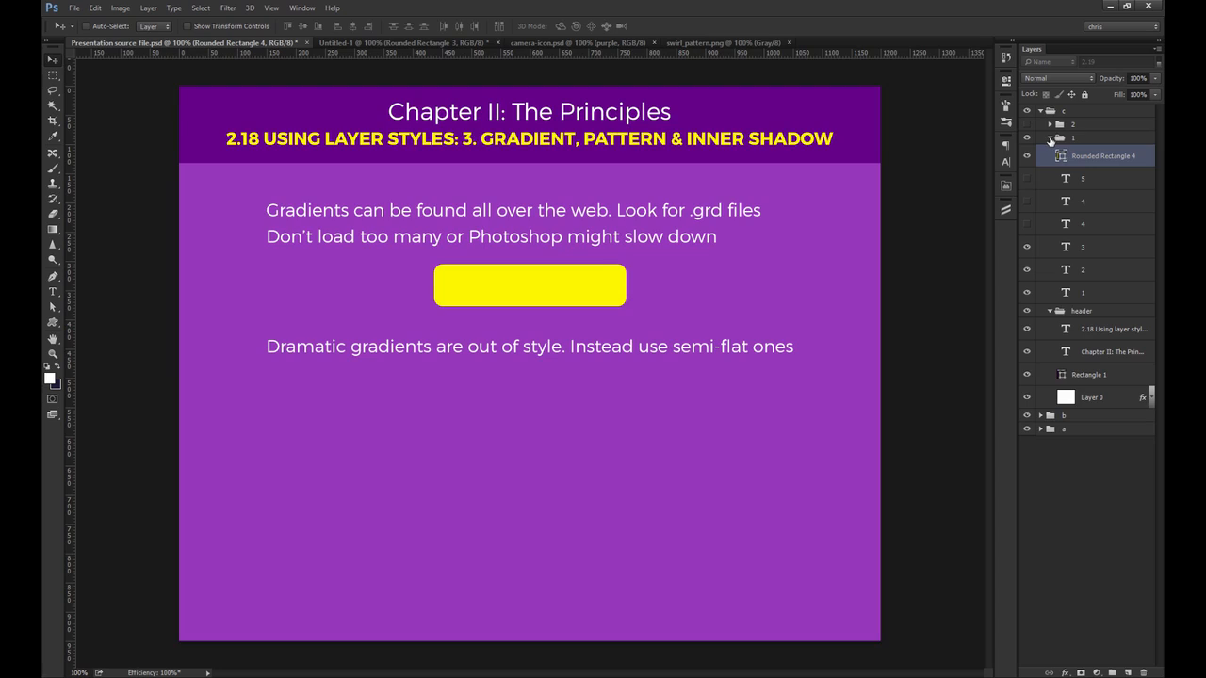
{"action": "left_click", "coordinate": [1050, 140]}
{"action": "left_click", "coordinate": [1049, 150]}
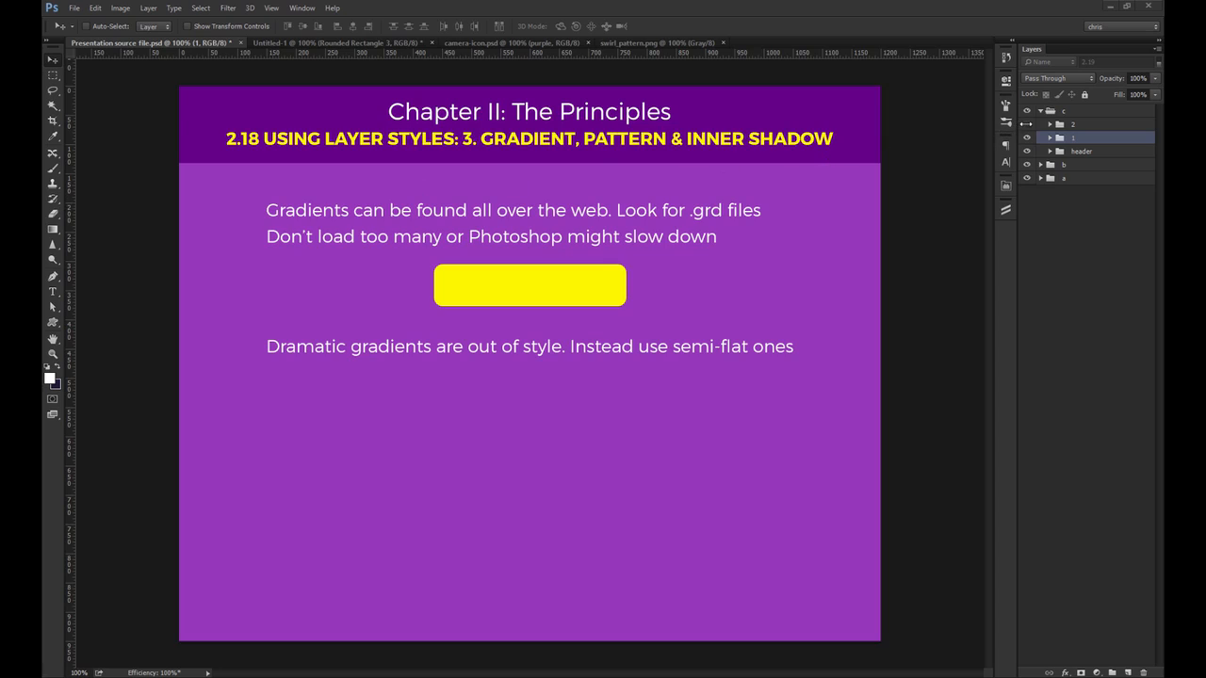
Step: Show and expand layer group 2, and make its Rounded Rectangle 4 and text layers 3, 2 and 1 visible
{"action": "left_click", "coordinate": [1028, 125]}
{"action": "left_click", "coordinate": [1050, 125]}
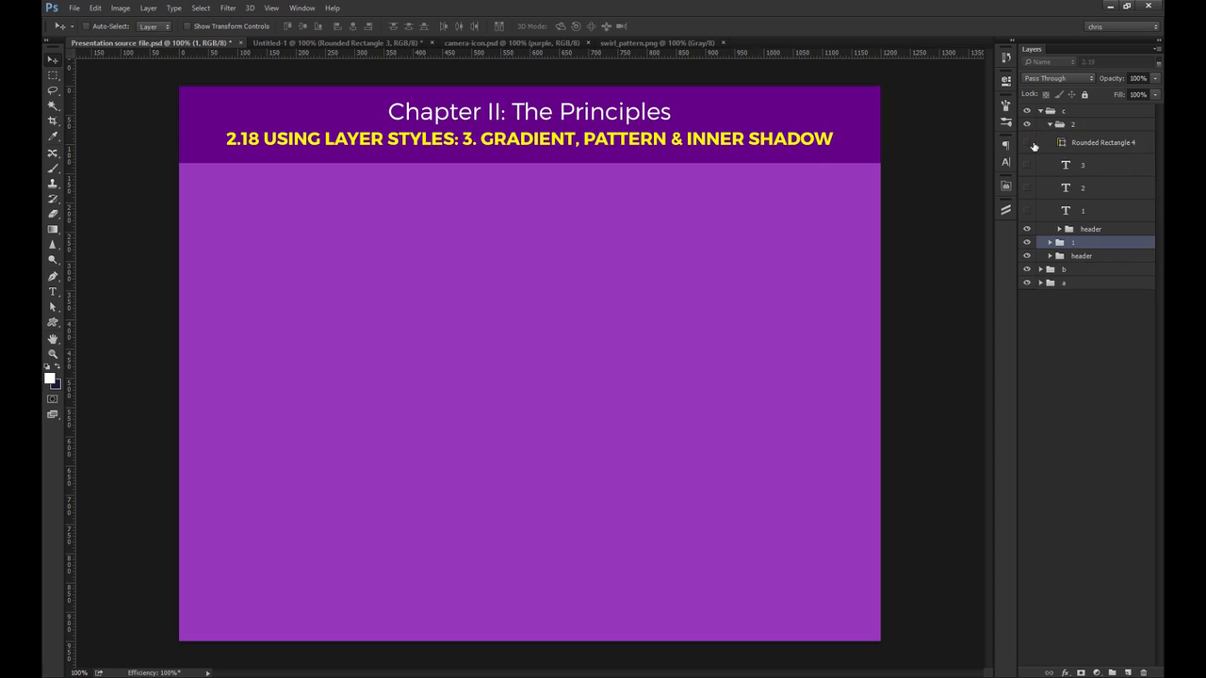
{"action": "left_click_drag", "start_coordinate": [1027, 142], "coordinate": [1027, 211]}
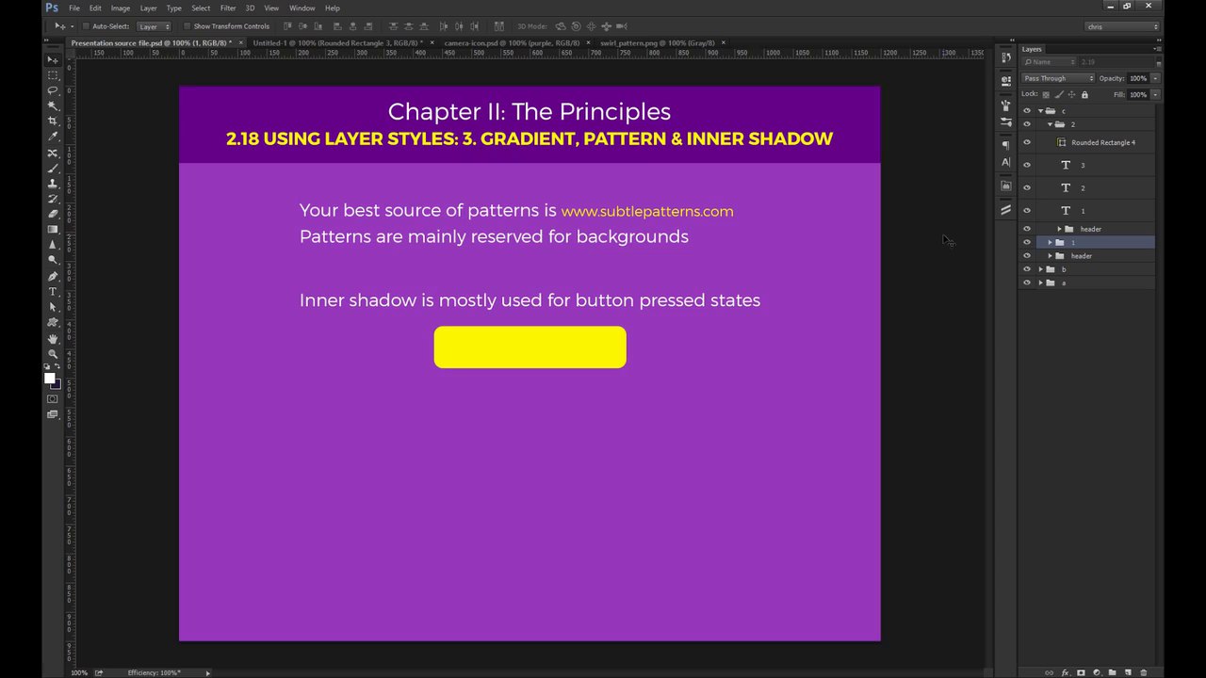